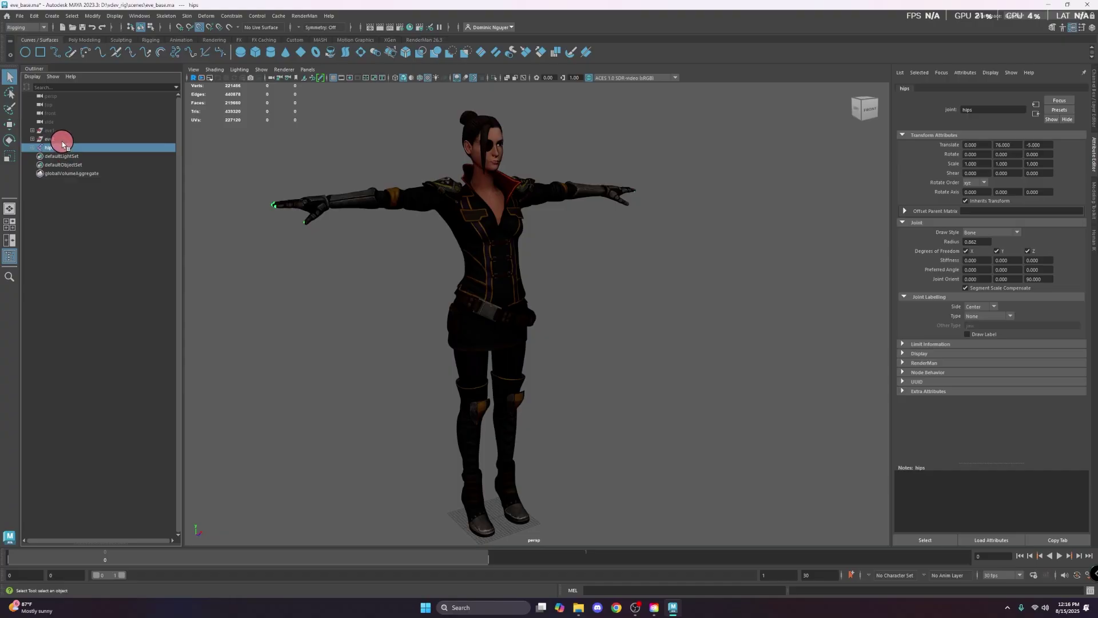
# - Hide the eve2 character mesh to inspect the joint skeleton inside it, and show the mesh again
pyautogui.click(63, 139)
pyautogui.hotkey('ctrl', 'h')
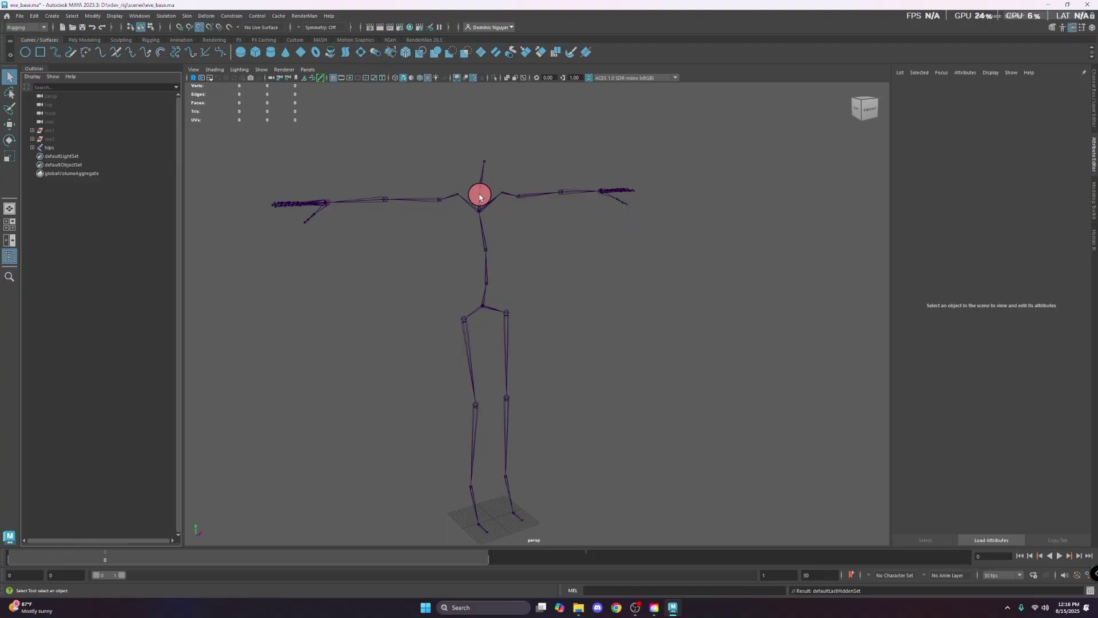
pyautogui.keyDown('alt'); pyautogui.moveTo(445, 422); pyautogui.dragTo(455, 433); pyautogui.keyUp('alt')
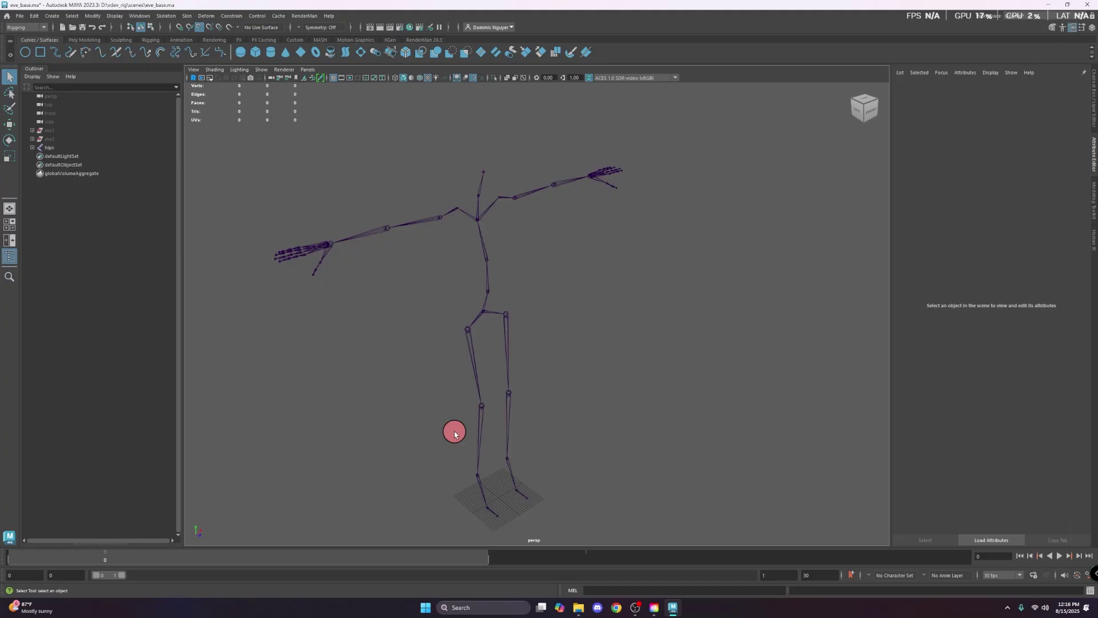
pyautogui.click(73, 140)
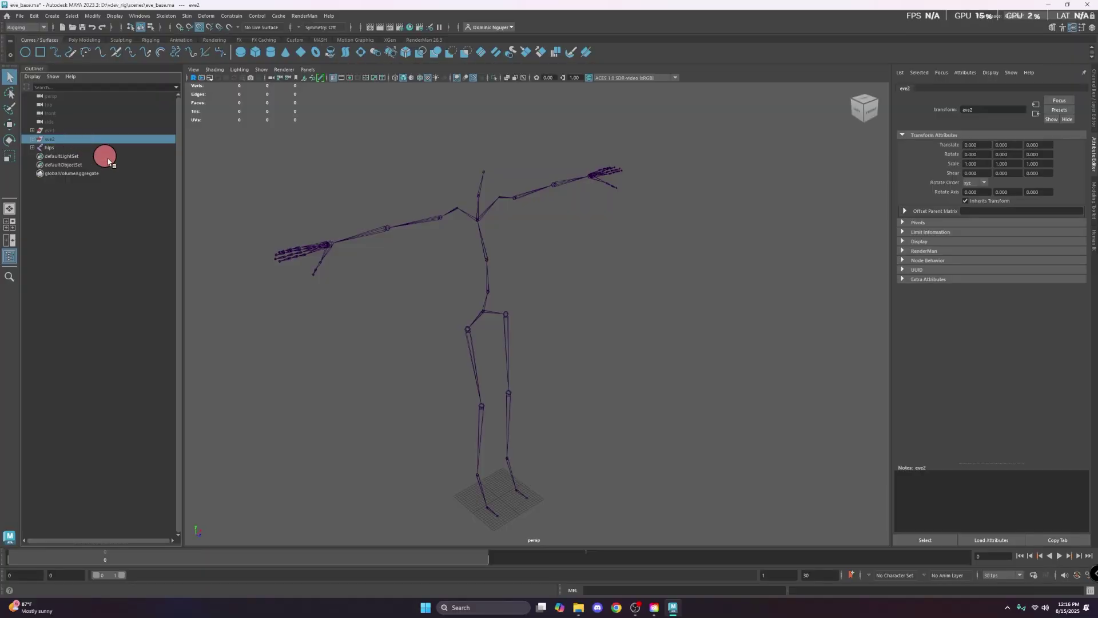
pyautogui.hotkey('shift', 'h')
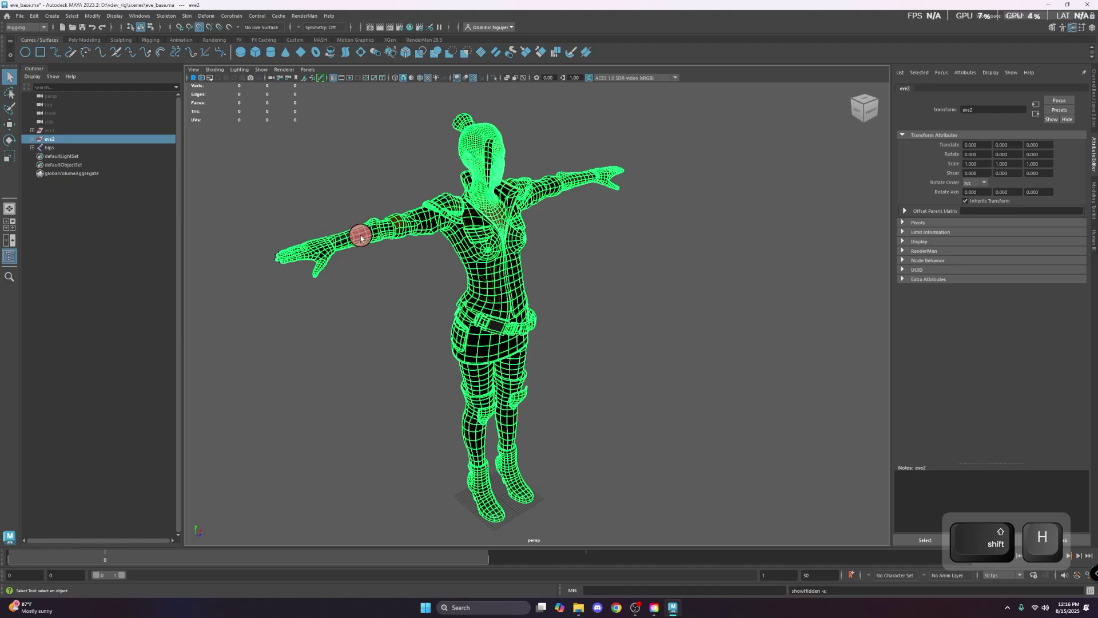
# - Test whether the unbound character mesh follows the skeleton by moving the hips joint along Z, and undo the move
pyautogui.click(99, 147)
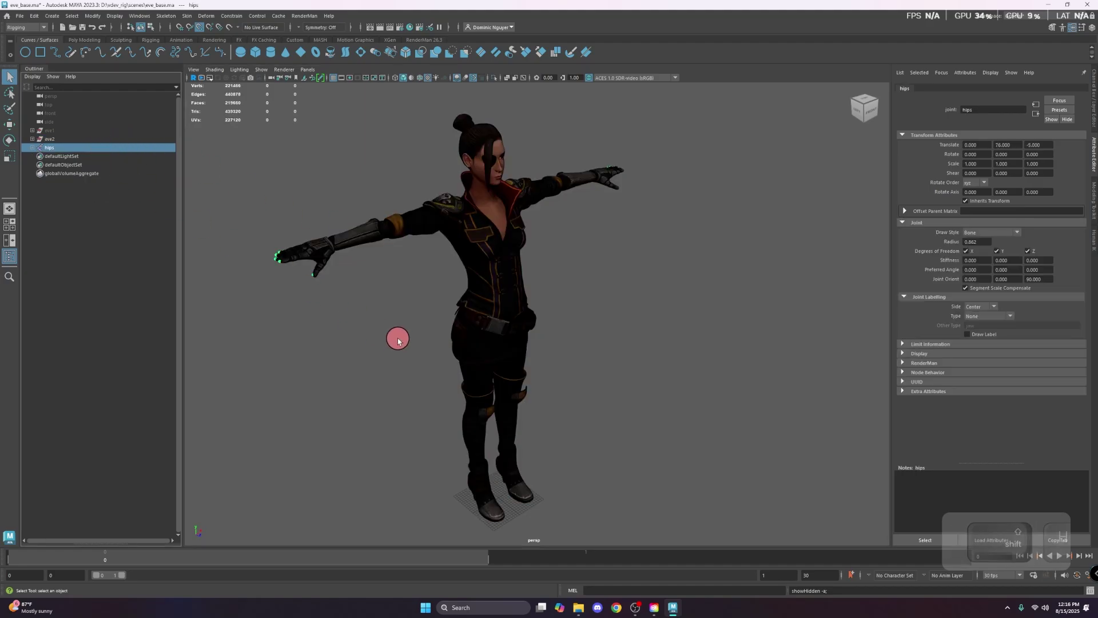
pyautogui.press('w')
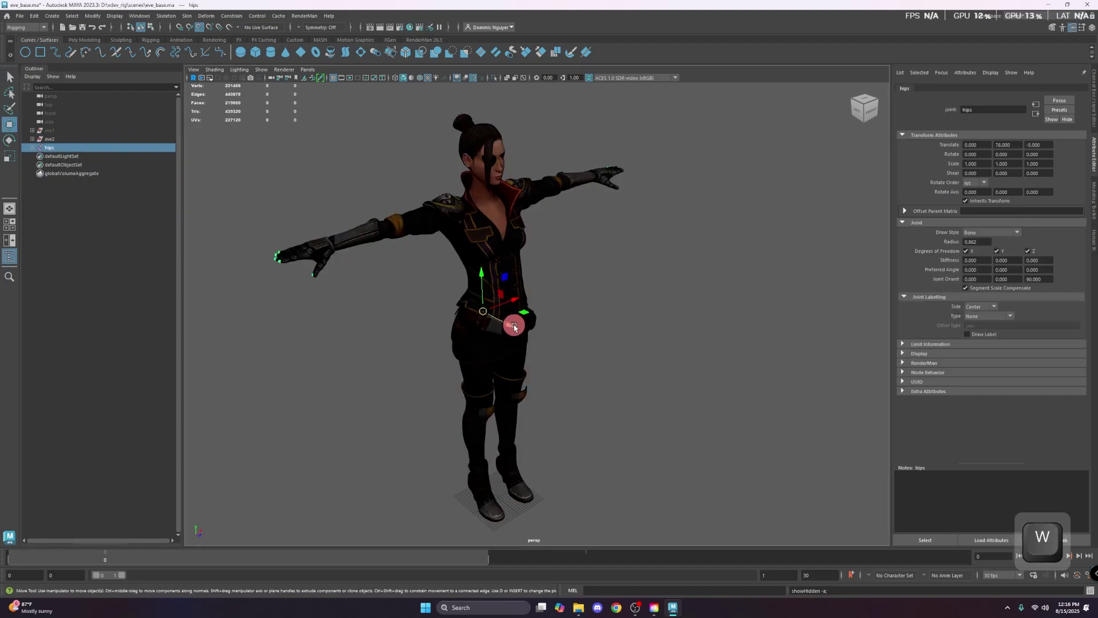
pyautogui.moveTo(514, 326); pyautogui.dragTo(503, 368)
pyautogui.hotkey('ctrl', 'z')
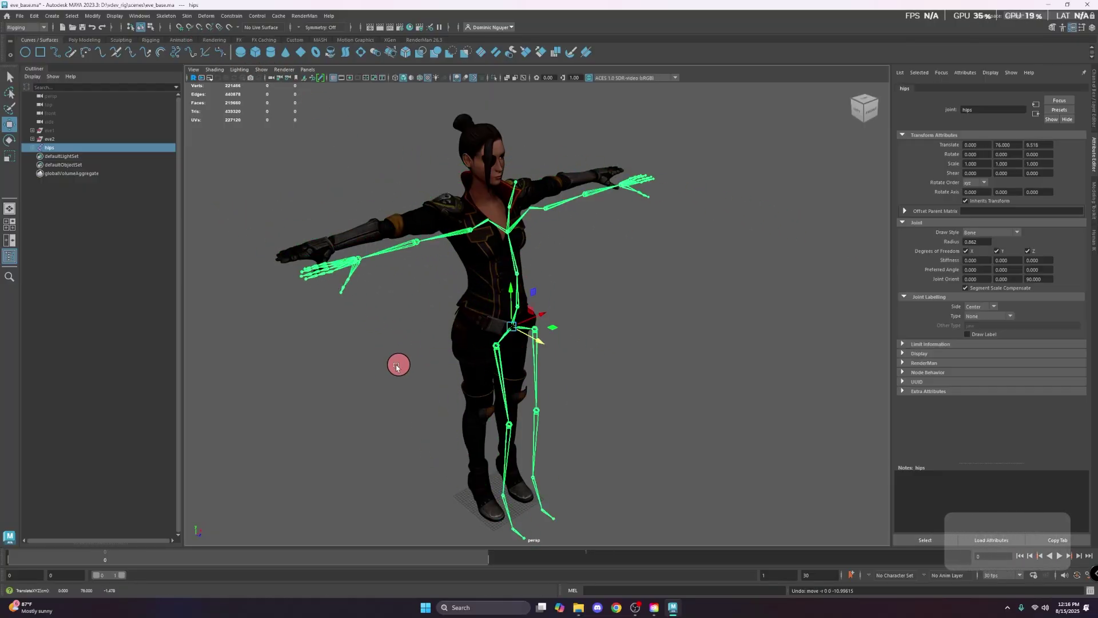
pyautogui.hotkey('ctrl', 'z')
pyautogui.hotkey('ctrl', 'z')
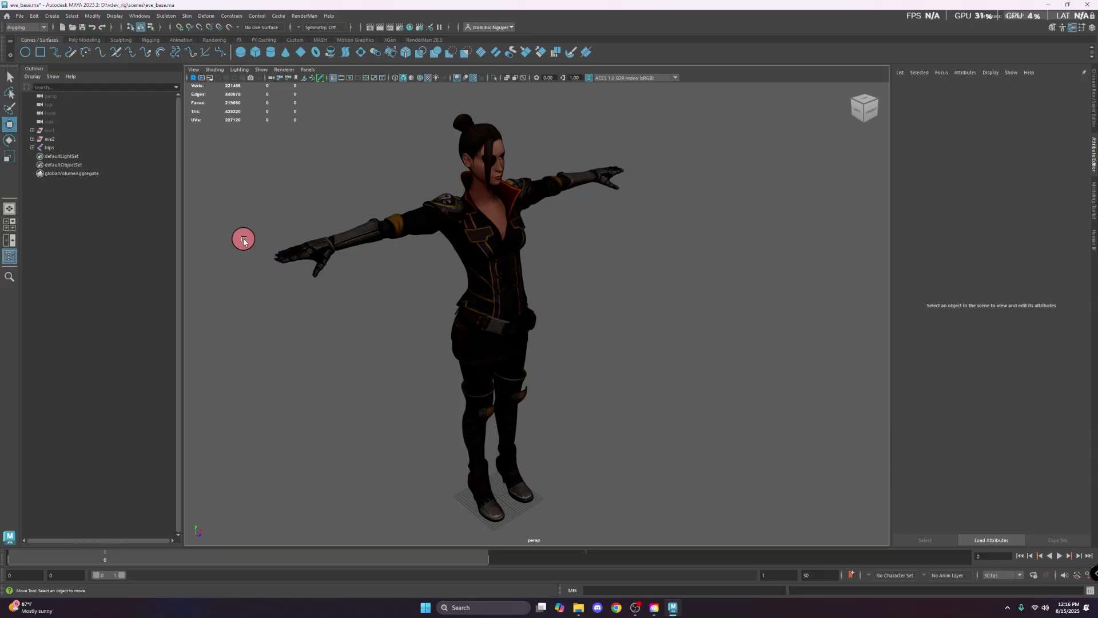
# - Display the scene in wireframe, select the hips skeleton together with the character mesh, and bind the skin
pyautogui.click(63, 148)
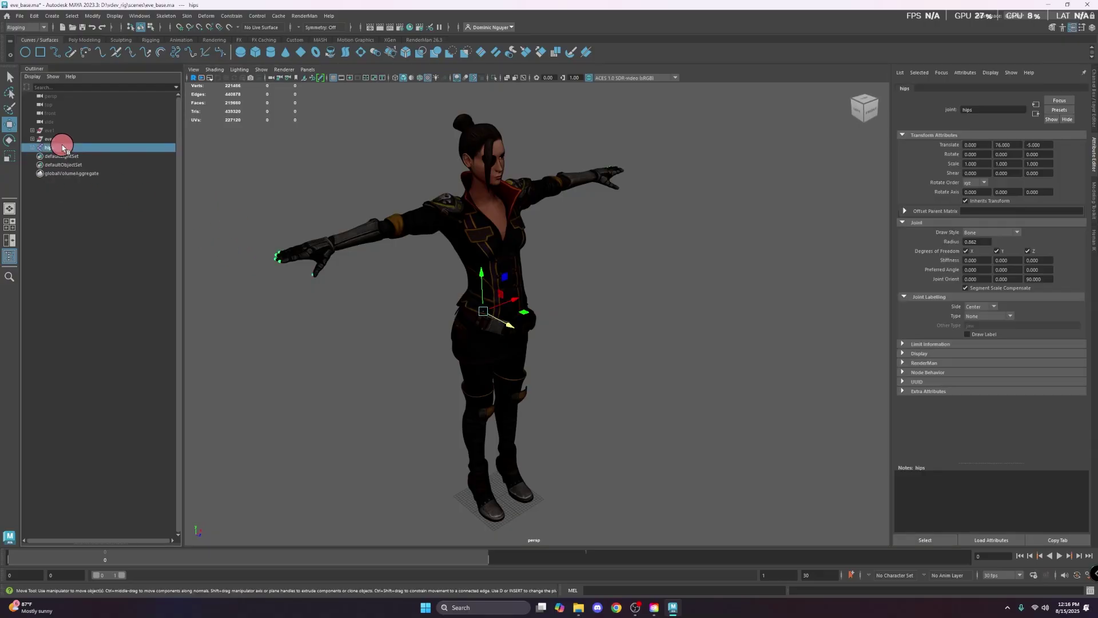
pyautogui.press('4')
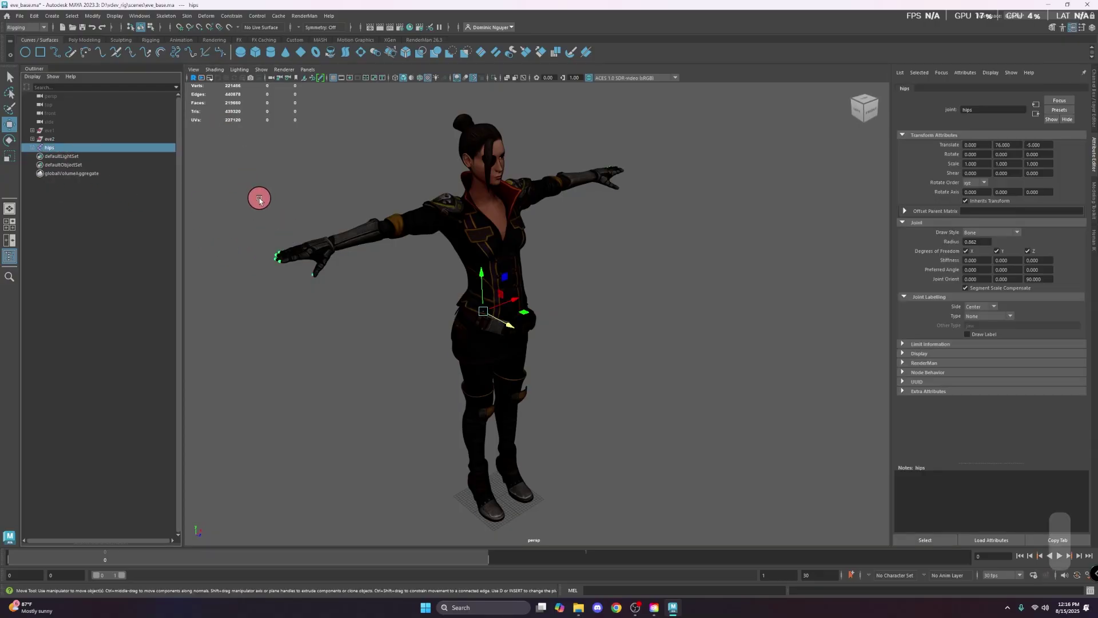
pyautogui.press('4')
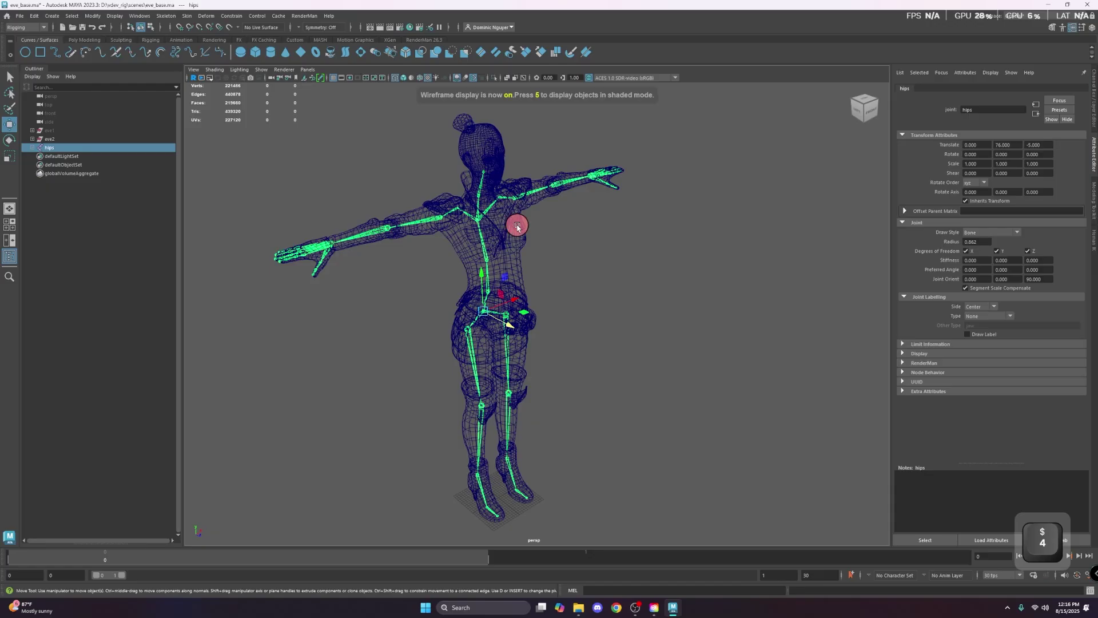
pyautogui.click(508, 330)
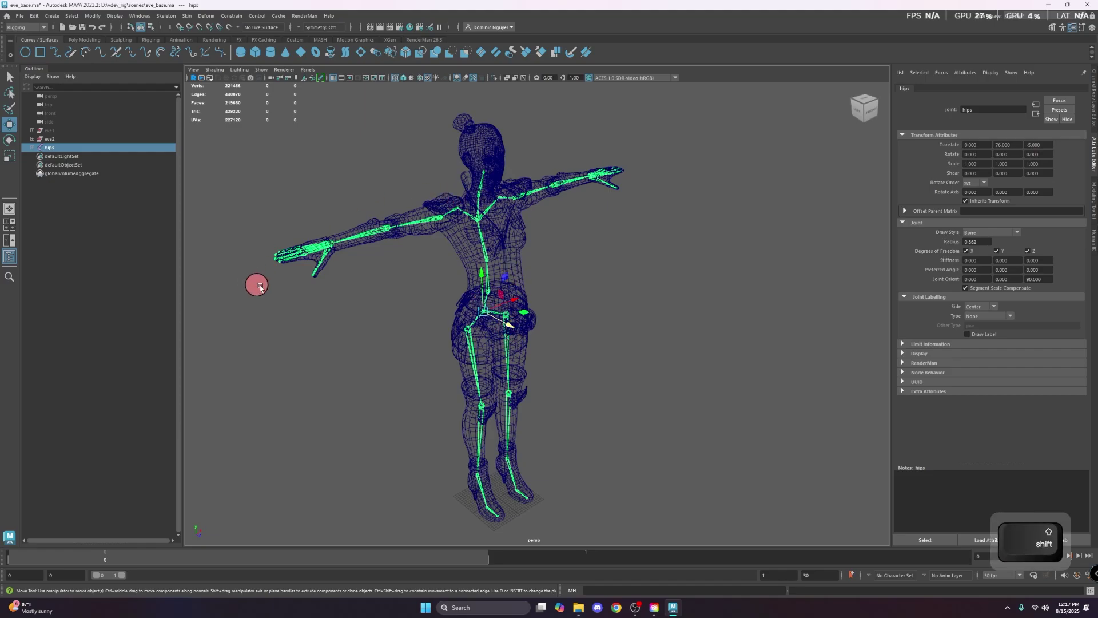
pyautogui.keyDown('shift'); pyautogui.click(511, 255); pyautogui.keyUp('shift')
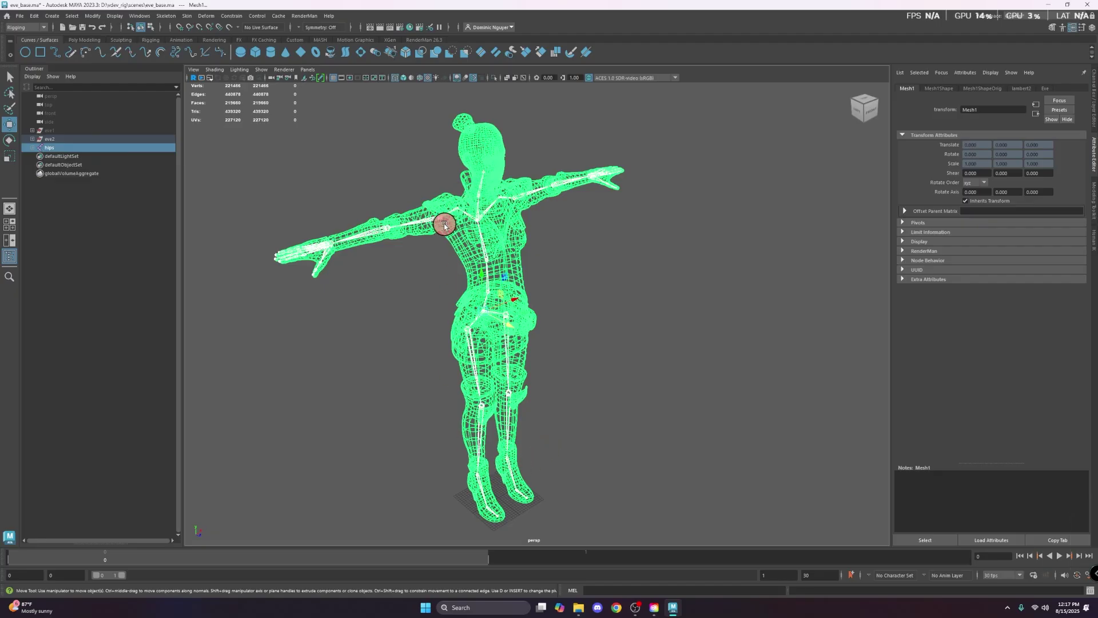
pyautogui.click(186, 16)
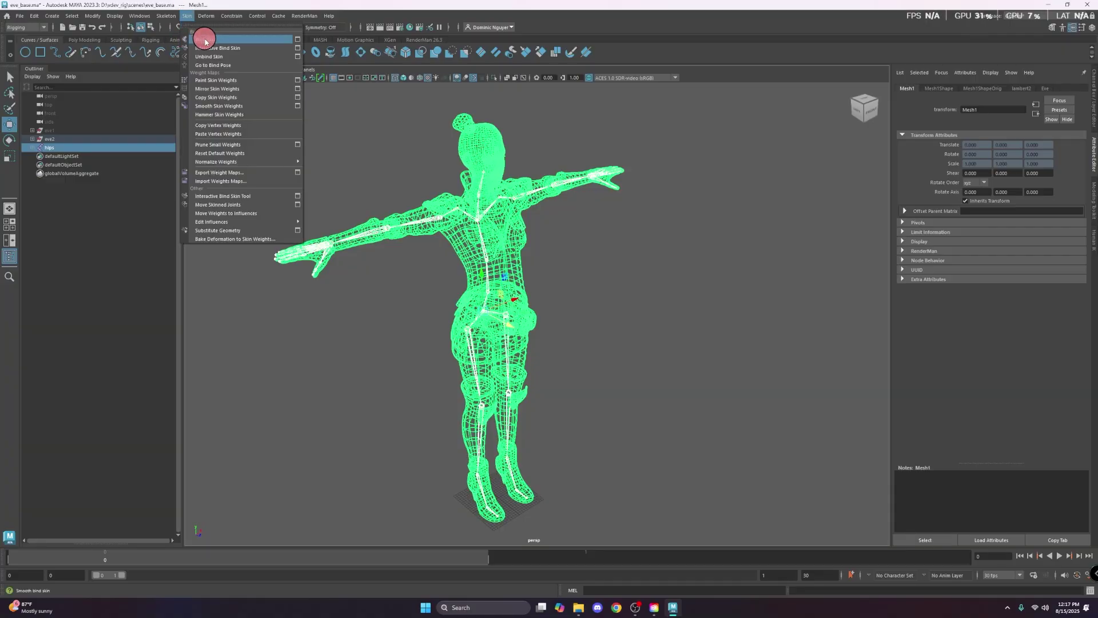
pyautogui.click(252, 40)
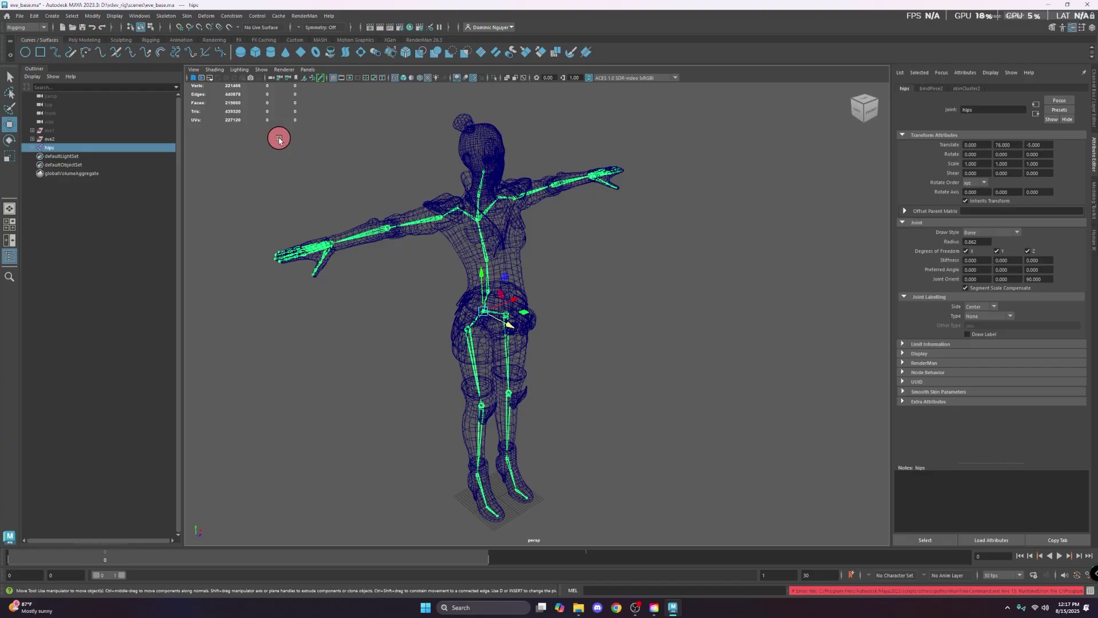
pyautogui.click(320, 177)
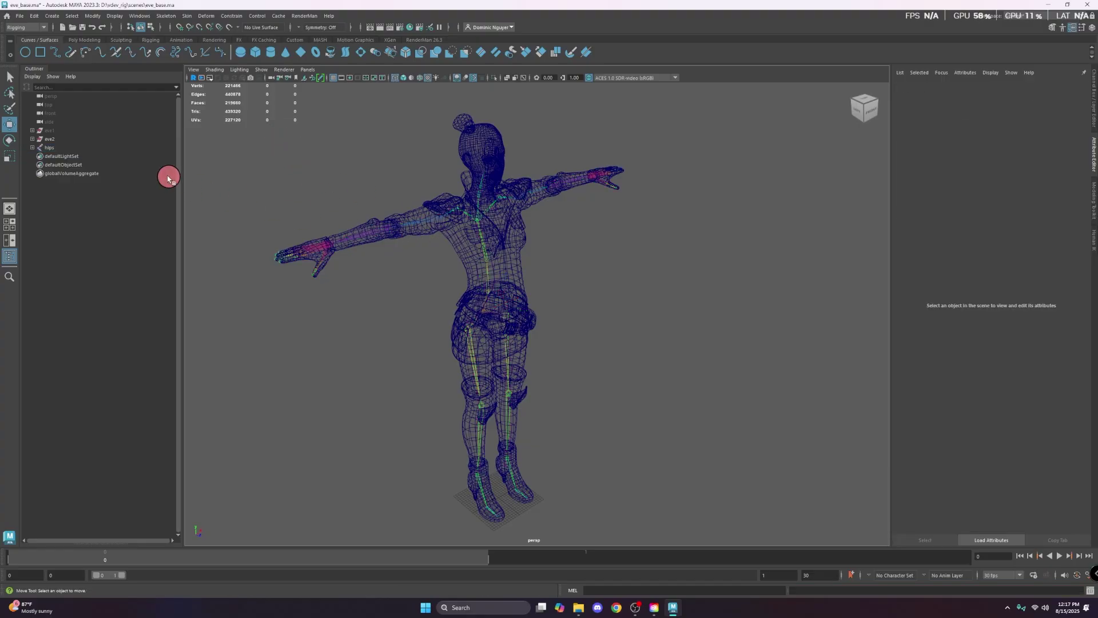
# - Hide the eve2 mesh to examine the bound skeleton from the front, and show the mesh again
pyautogui.click(74, 139)
pyautogui.hotkey('ctrl', 'h')
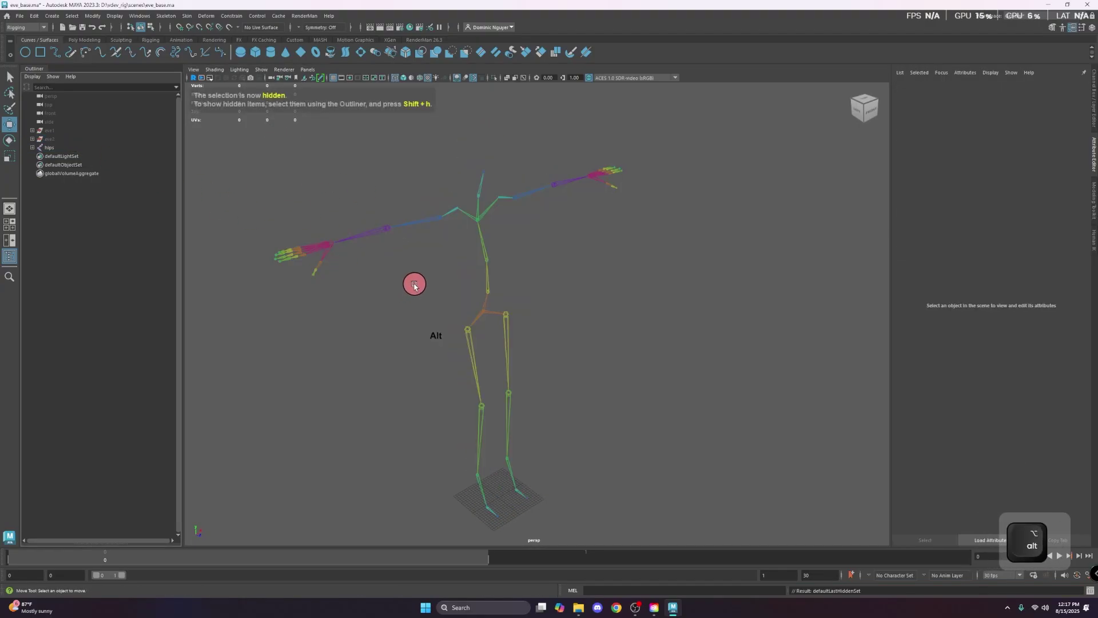
pyautogui.keyDown('alt'); pyautogui.moveTo(415, 284); pyautogui.dragTo(395, 260); pyautogui.keyUp('alt')
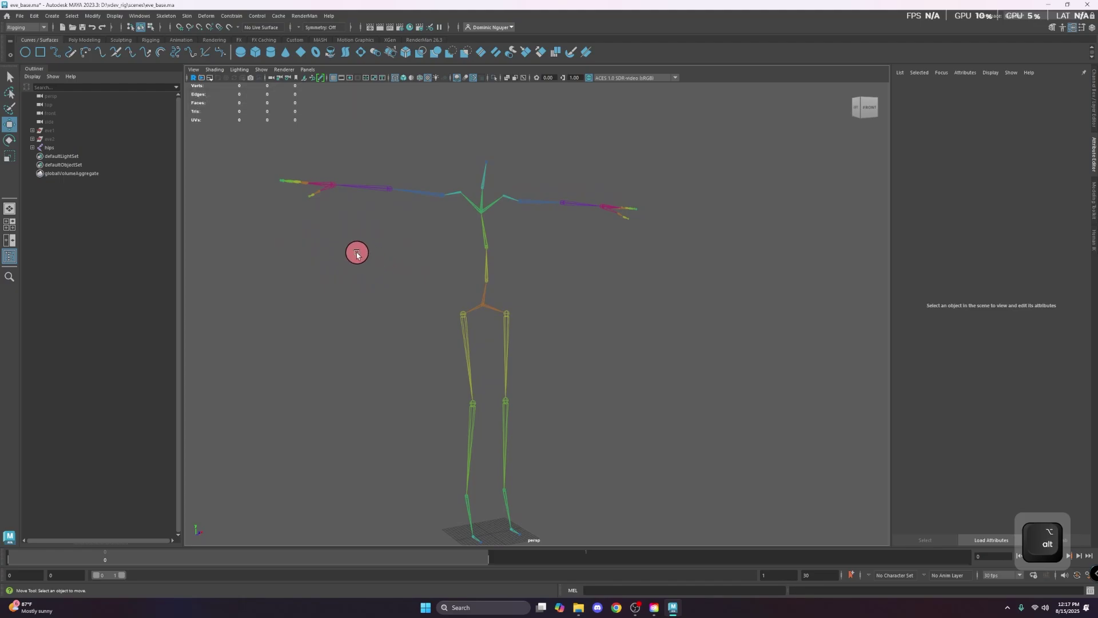
pyautogui.click(77, 139)
pyautogui.hotkey('shift', 'h')
pyautogui.click(399, 286)
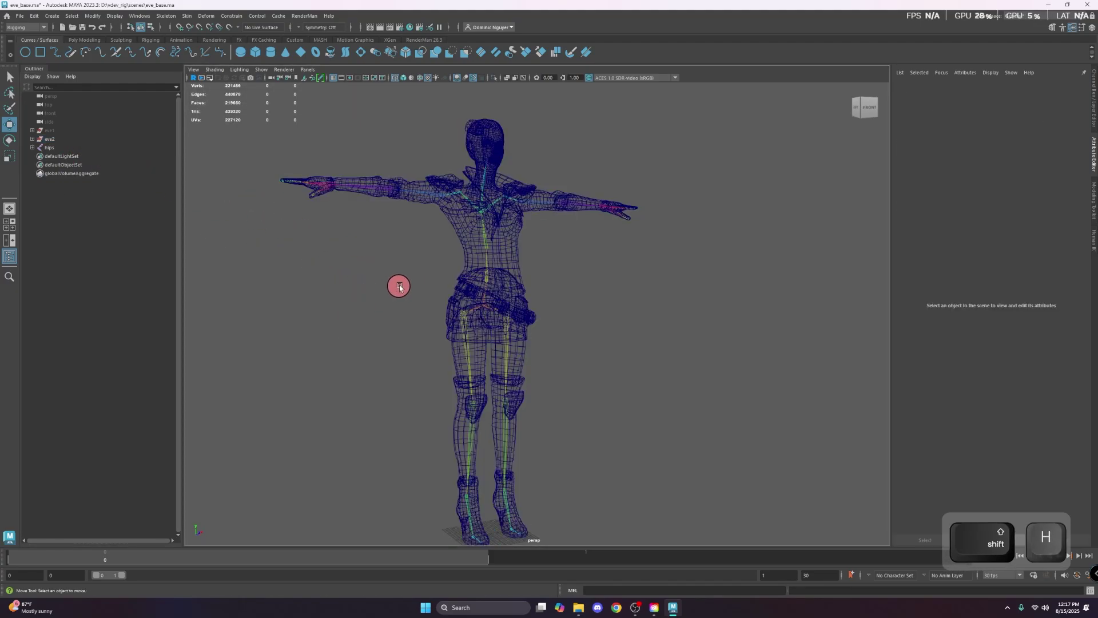
# - Test the skin bind by moving the hips joint to about -38 on Z, and undo the move
pyautogui.keyDown('alt'); pyautogui.moveTo(399, 286); pyautogui.dragTo(450, 329); pyautogui.keyUp('alt')
pyautogui.click(484, 314)
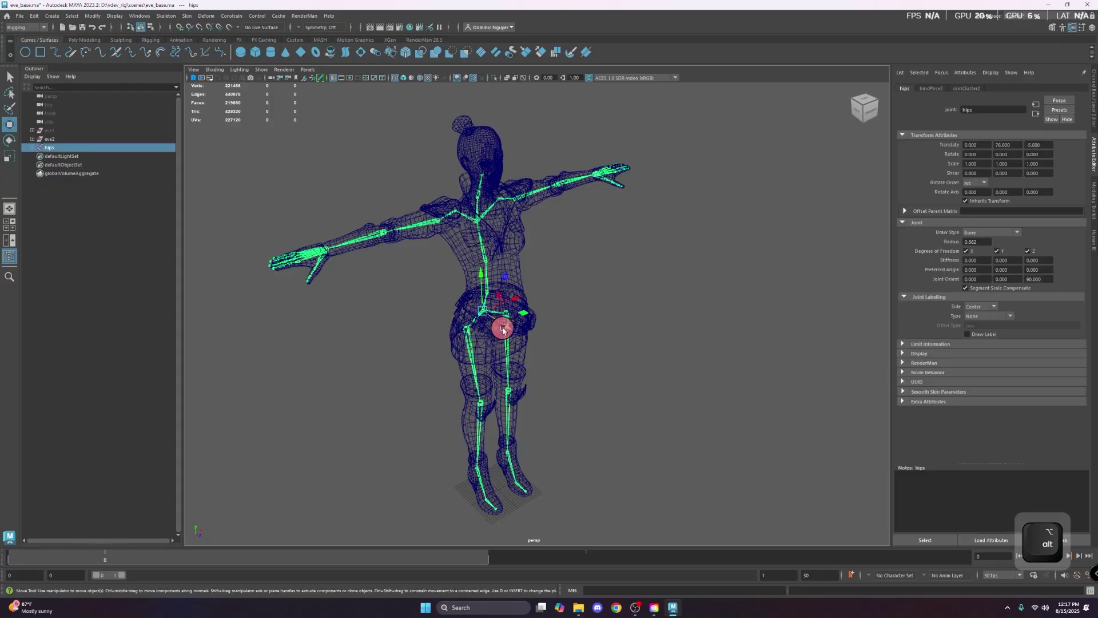
pyautogui.moveTo(503, 319); pyautogui.dragTo(422, 294, button='middle')
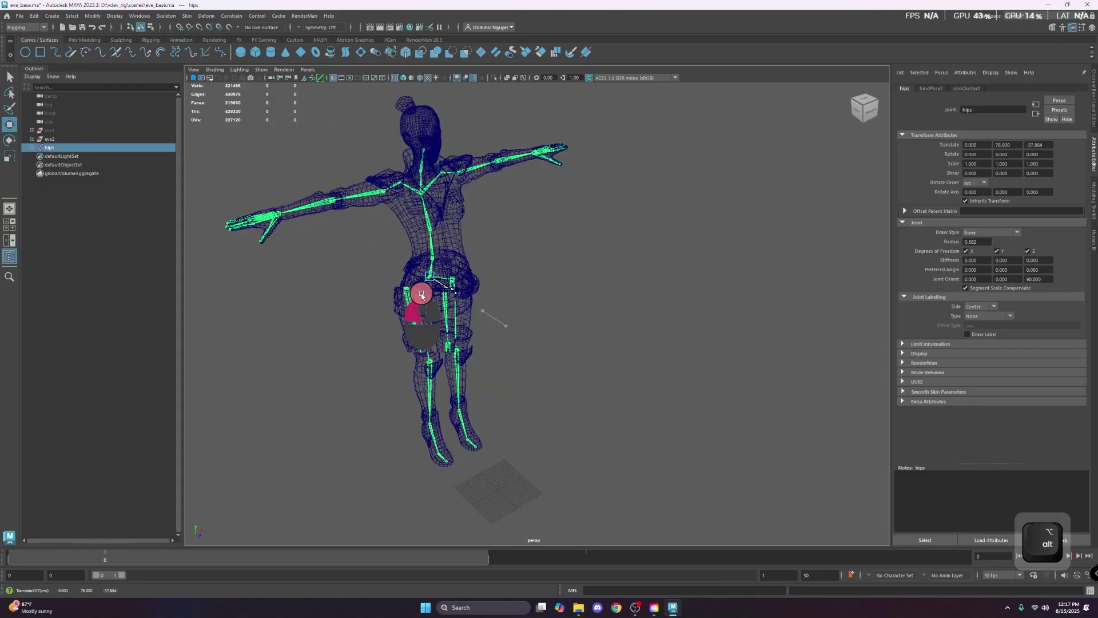
pyautogui.keyDown('alt'); pyautogui.moveTo(422, 294); pyautogui.dragTo(478, 319); pyautogui.keyUp('alt')
pyautogui.hotkey('ctrl', 'z')
# - Test the arm deformation in wireframe by rotating the elbow_R joint about Y, and undo the rotation
pyautogui.click(396, 244)
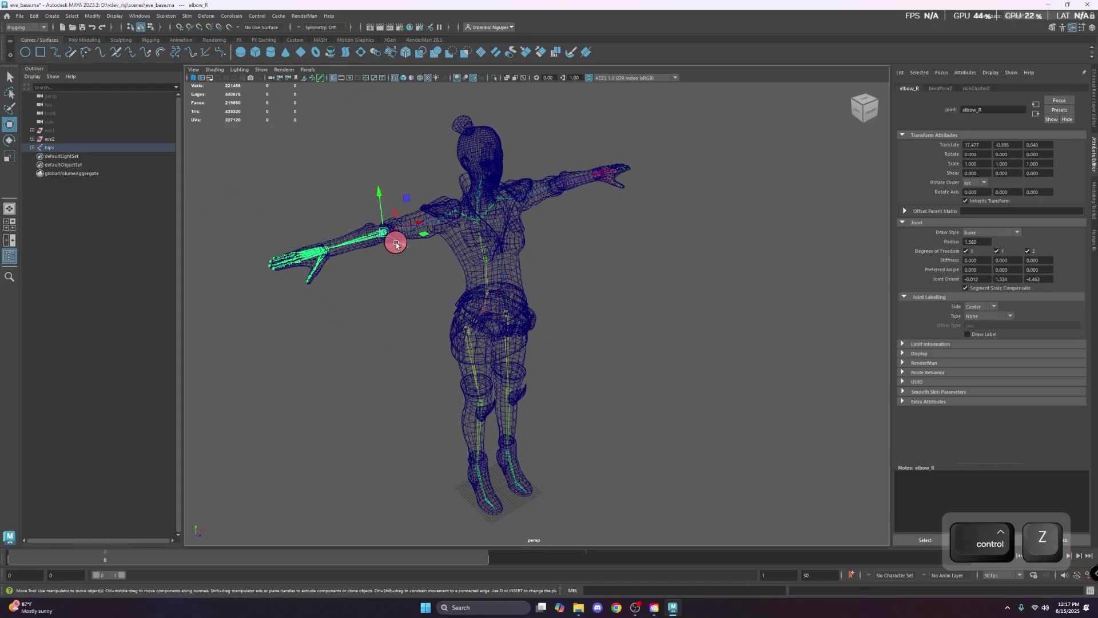
pyautogui.press('e')
pyautogui.moveTo(393, 246)
pyautogui.mouseDown()
pyautogui.moveTo(437, 248)
pyautogui.moveTo(383, 258)
pyautogui.moveTo(397, 258)
pyautogui.mouseUp()
pyautogui.hotkey('ctrl', 'z')
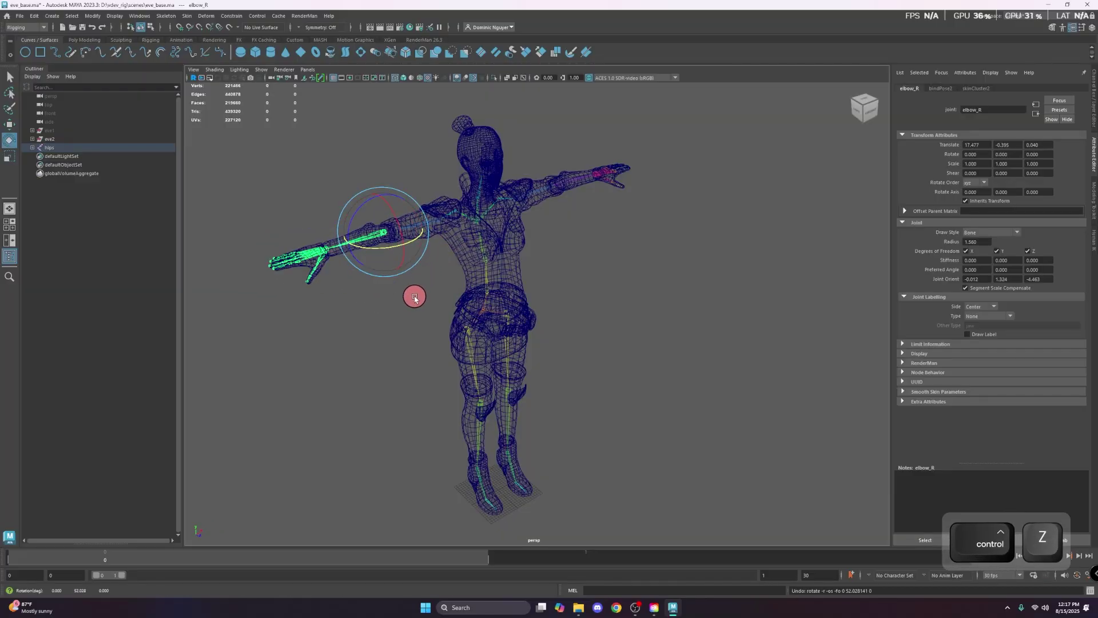
# - Switch the display to shaded mode, test-rotate the elbow_R joint slightly about Y, and undo the rotation
pyautogui.press('5')
pyautogui.click(380, 256)
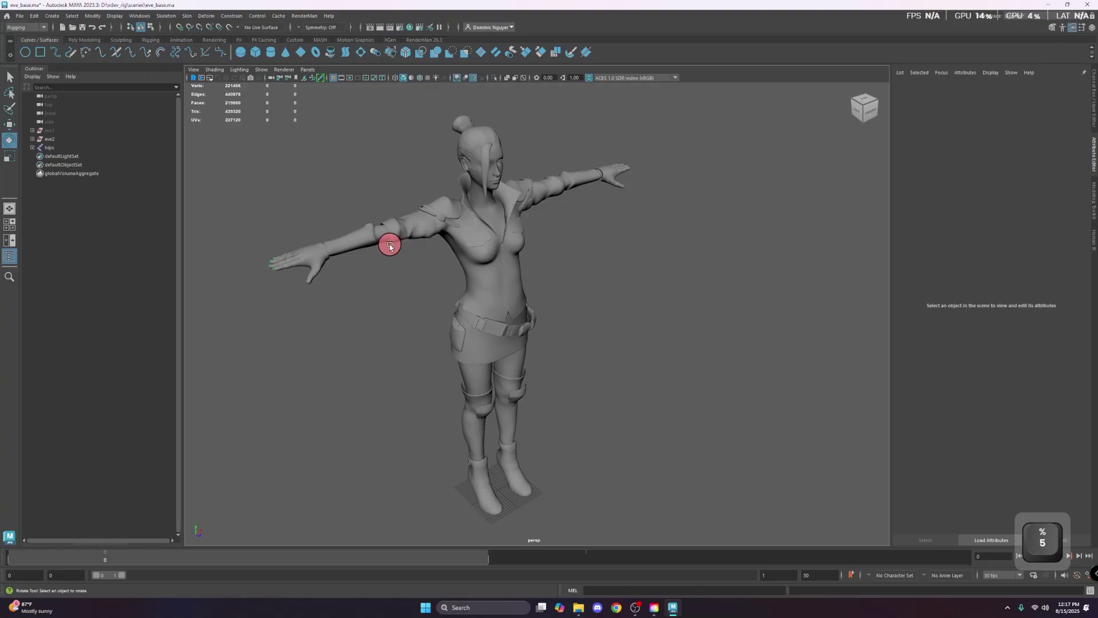
pyautogui.click(389, 246)
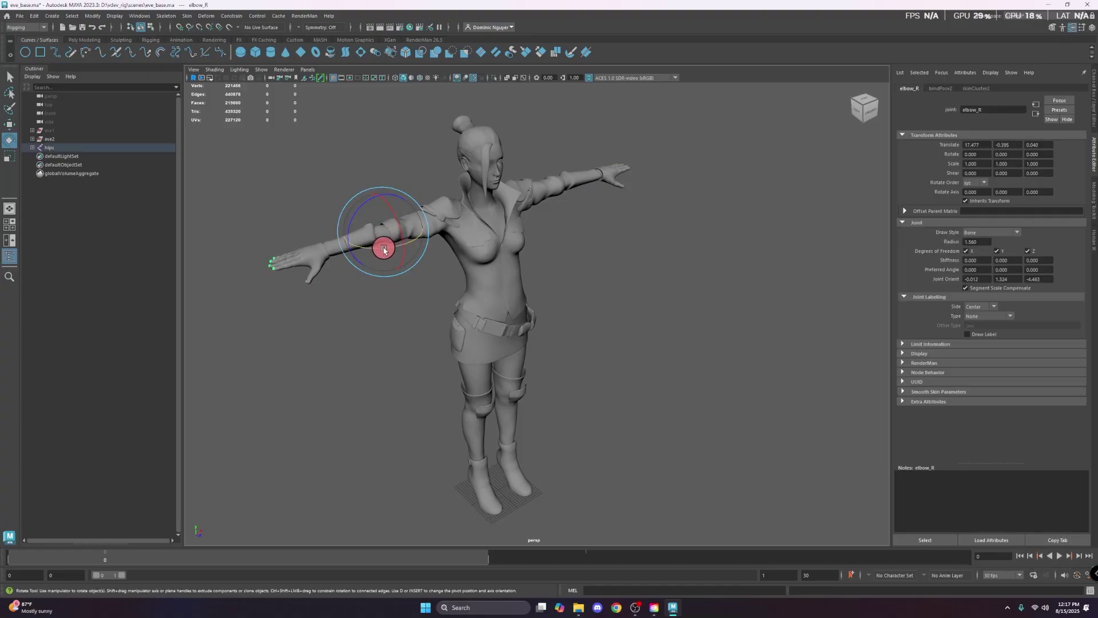
pyautogui.moveTo(384, 250); pyautogui.dragTo(385, 252)
pyautogui.hotkey('ctrl', 'z')
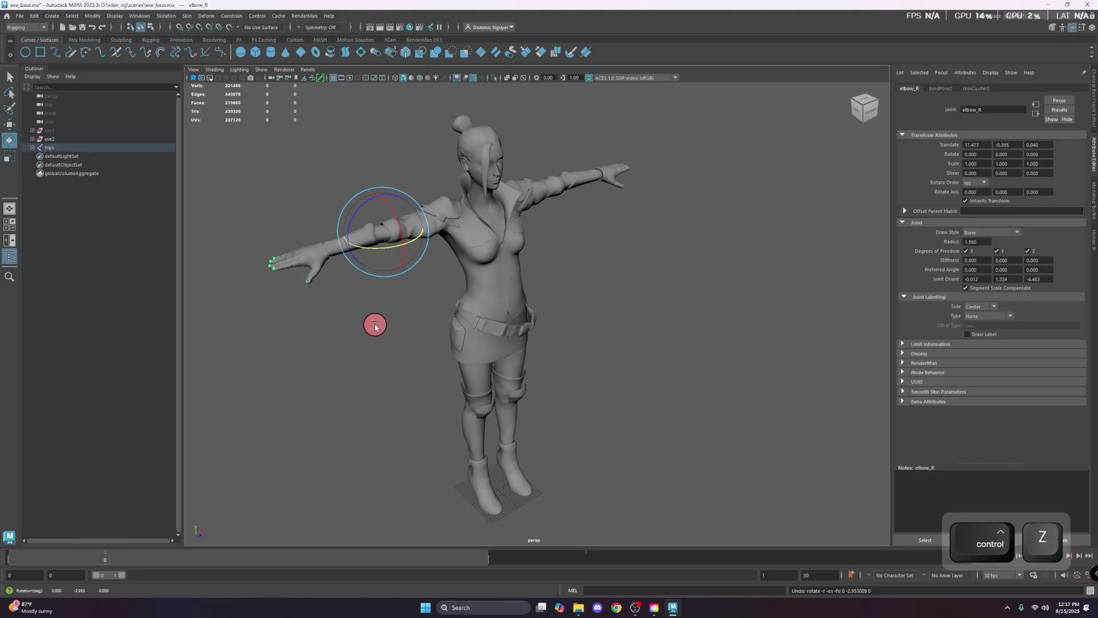
pyautogui.click(376, 326)
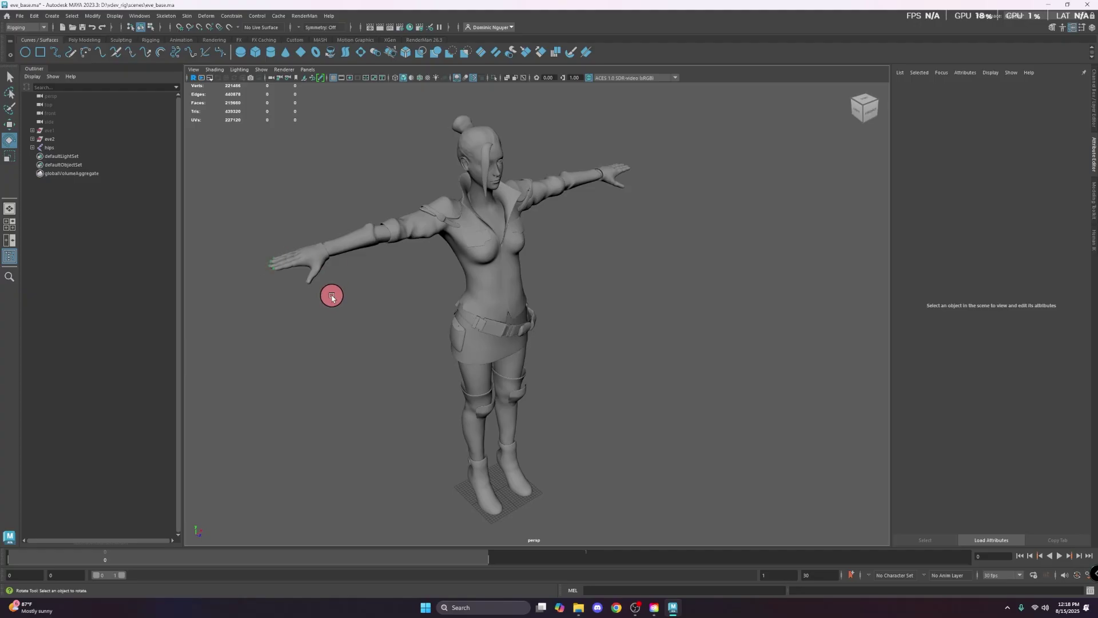
# - Hide the eve2 character mesh so that only the skeleton is shown
pyautogui.keyDown('alt'); pyautogui.moveTo(346, 301); pyautogui.dragTo(425, 352); pyautogui.keyUp('alt')
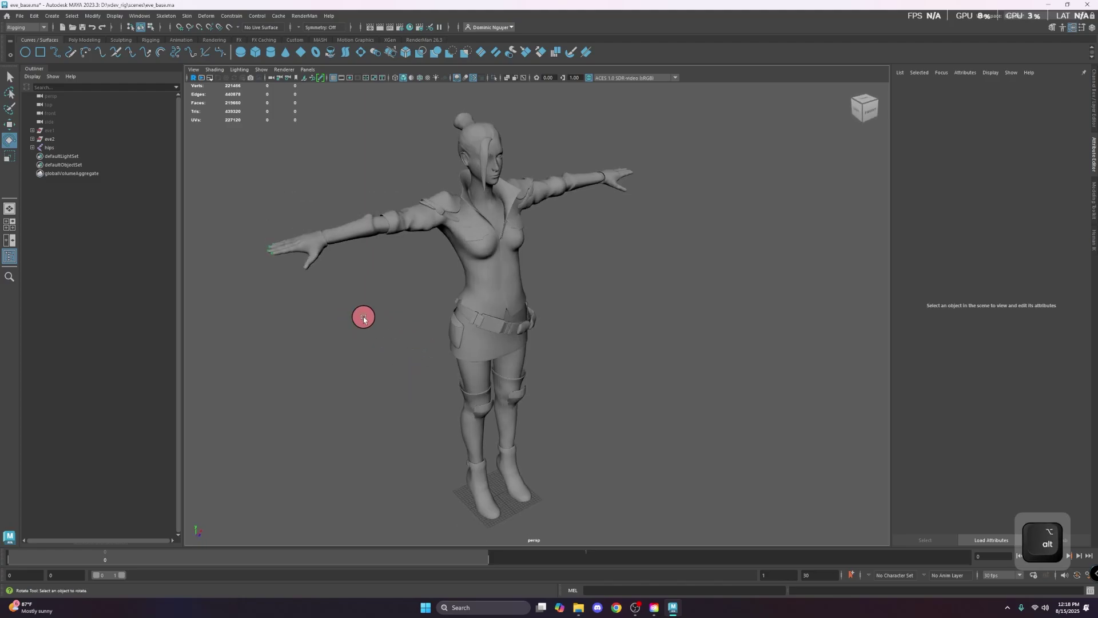
pyautogui.keyDown('alt'); pyautogui.moveTo(441, 416); pyautogui.dragTo(438, 366, button='middle'); pyautogui.keyUp('alt')
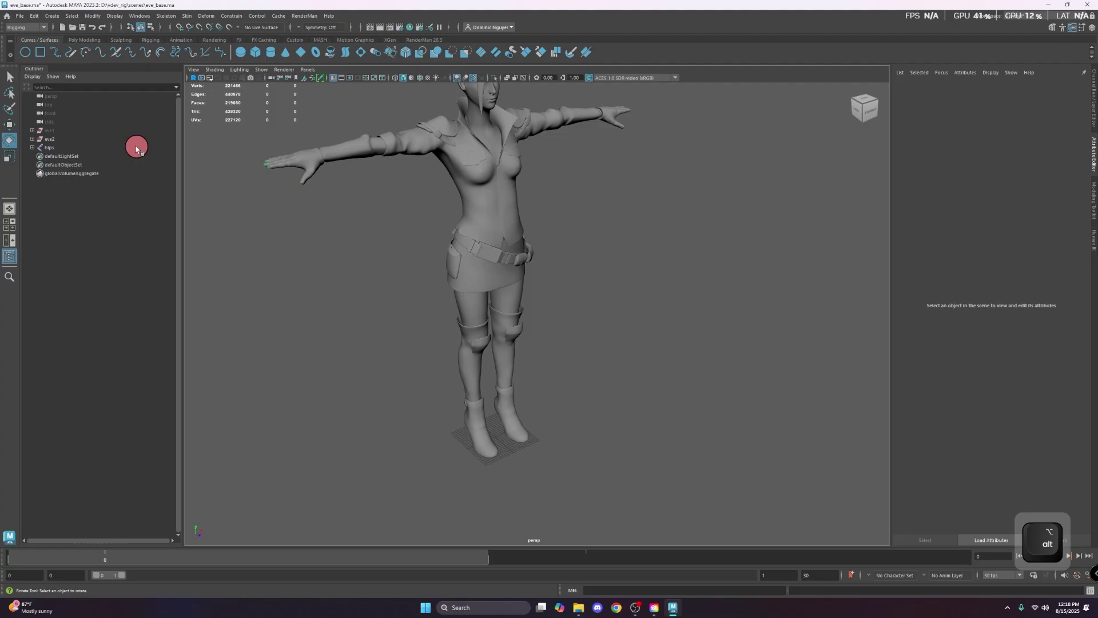
pyautogui.click(49, 139)
pyautogui.hotkey('ctrl', 'h')
pyautogui.hotkey('ctrl', 'h')
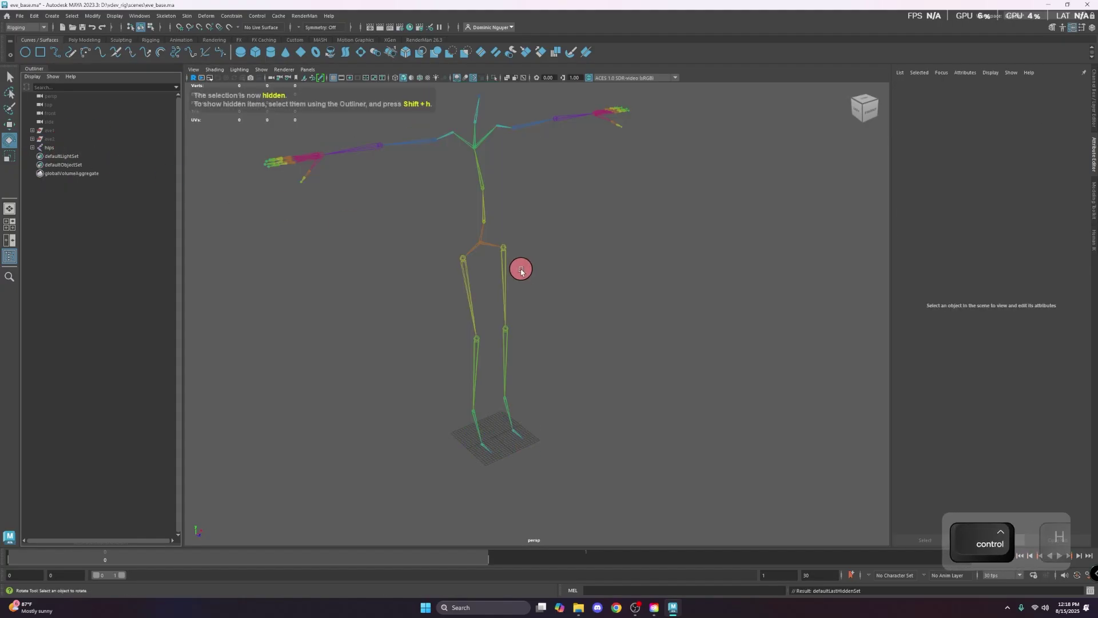
# - Create a NURBS circle at the origin around the feet and scale it uniformly to about 27.9
pyautogui.click(26, 53)
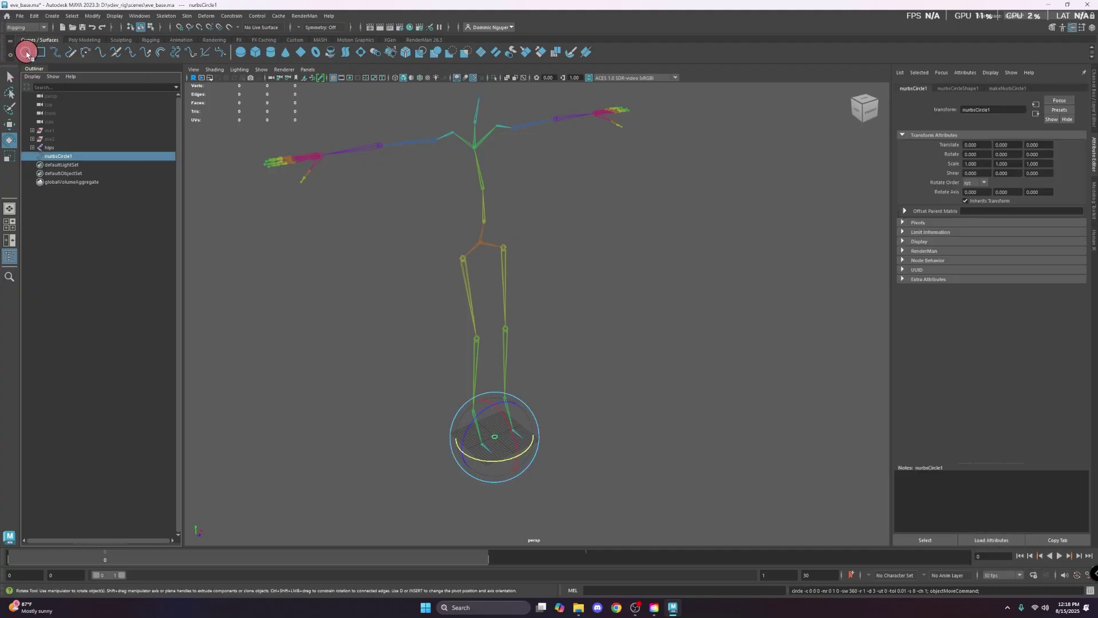
pyautogui.press('r')
pyautogui.moveTo(511, 451); pyautogui.dragTo(609, 436)
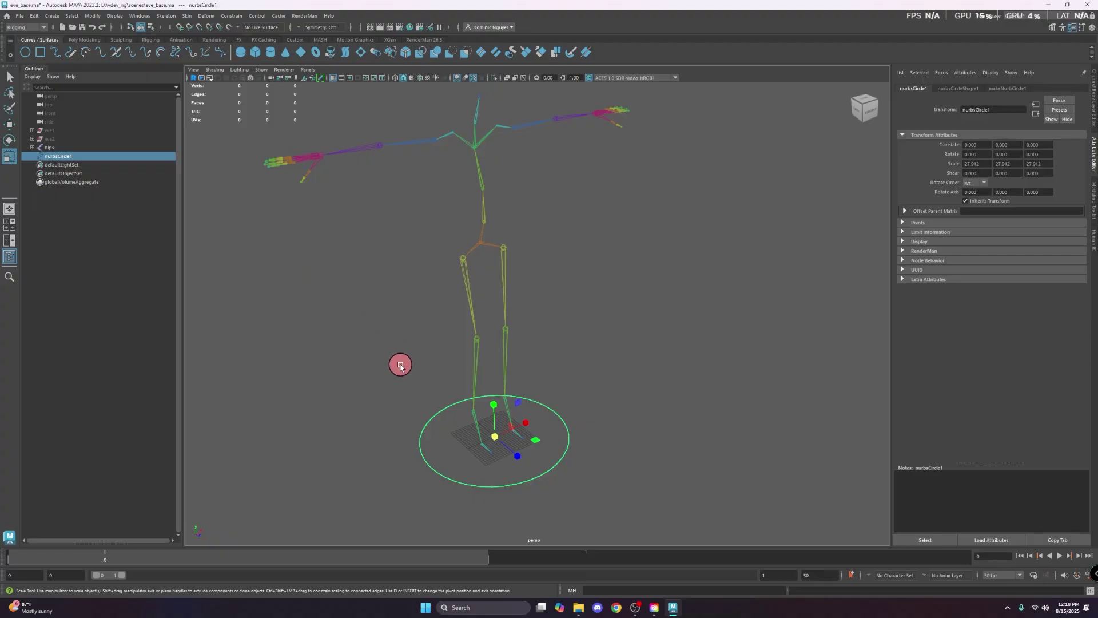
pyautogui.keyDown('alt'); pyautogui.moveTo(400, 366); pyautogui.dragTo(417, 260); pyautogui.keyUp('alt')
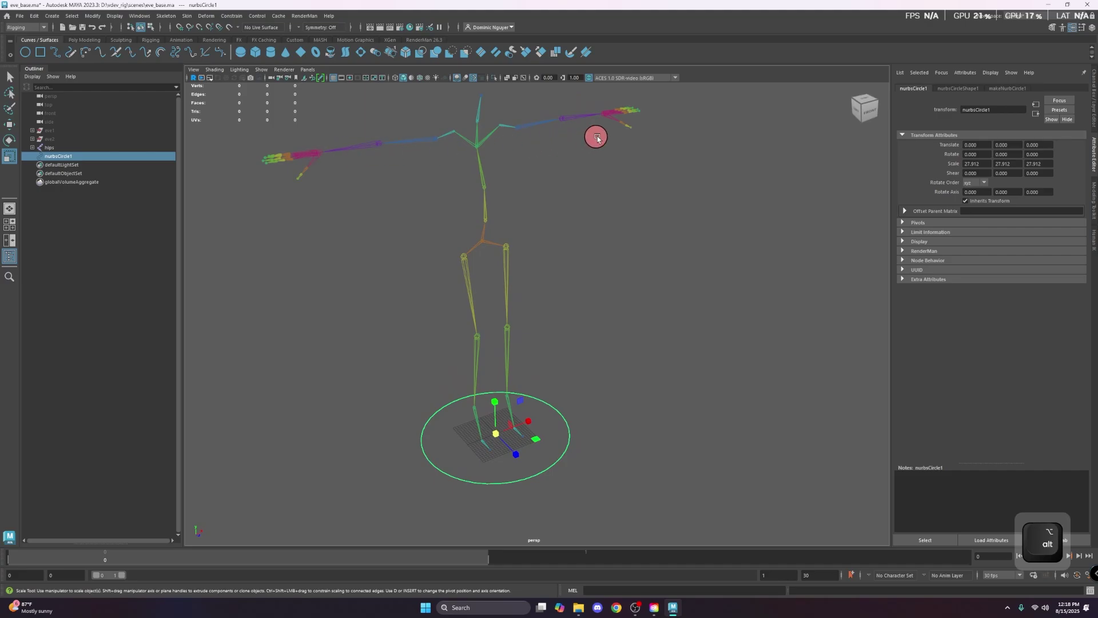
pyautogui.keyDown('alt'); pyautogui.moveTo(517, 456); pyautogui.dragTo(523, 468); pyautogui.keyUp('alt')
pyautogui.keyDown('alt'); pyautogui.moveTo(522, 467); pyautogui.dragTo(542, 370, button='middle'); pyautogui.keyUp('alt')
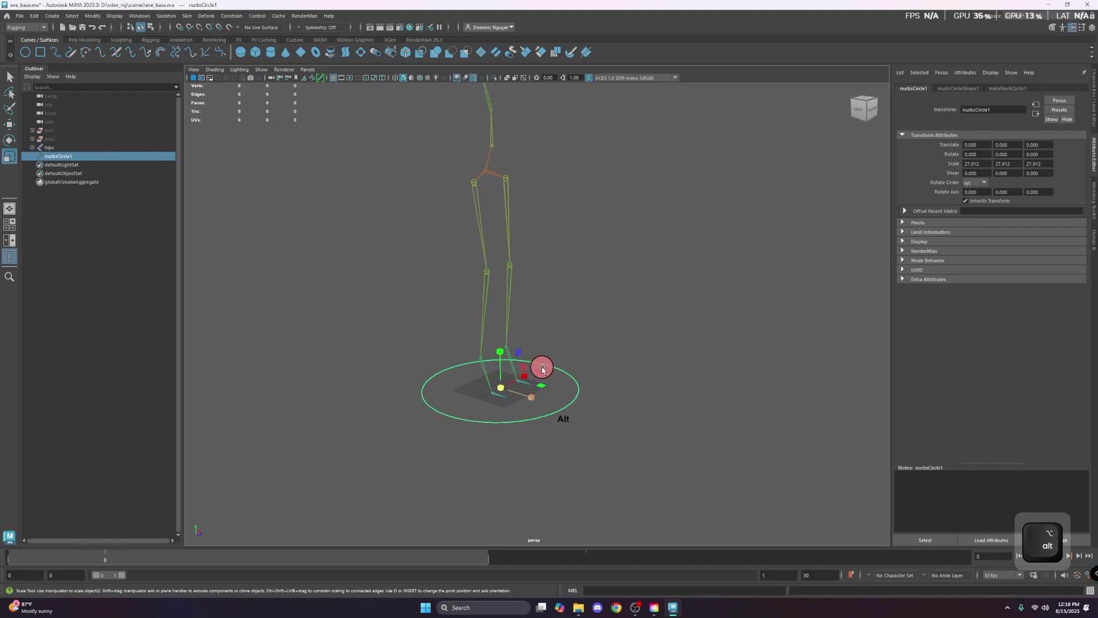
pyautogui.scroll(3, 537, 389)
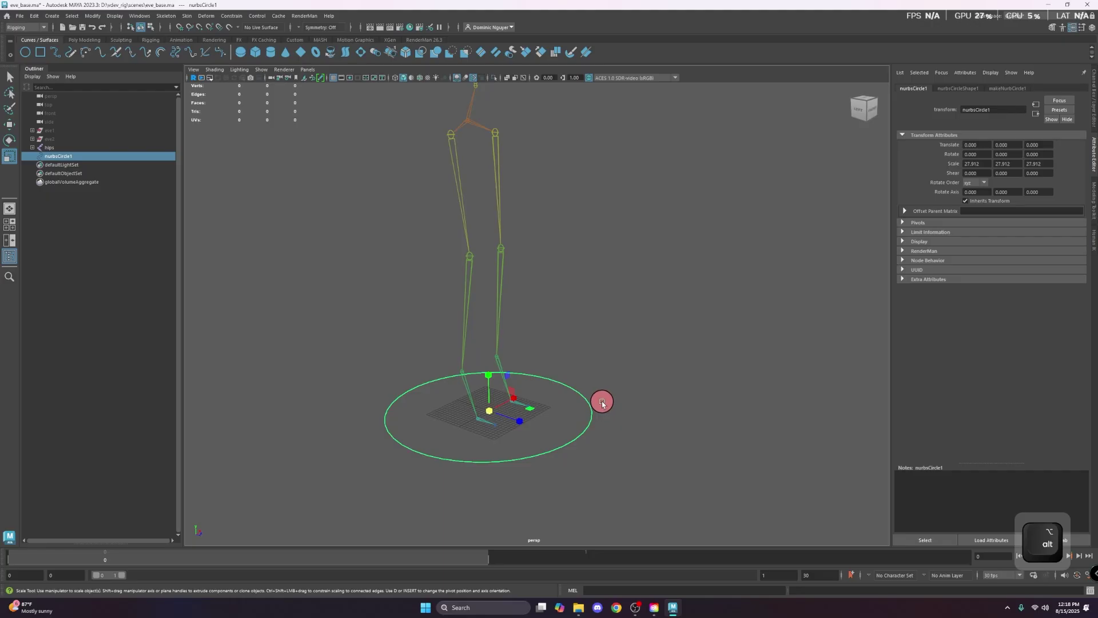
# - Try moving the large NURBS circle freely upward between the shins, and undo the move
pyautogui.press('w')
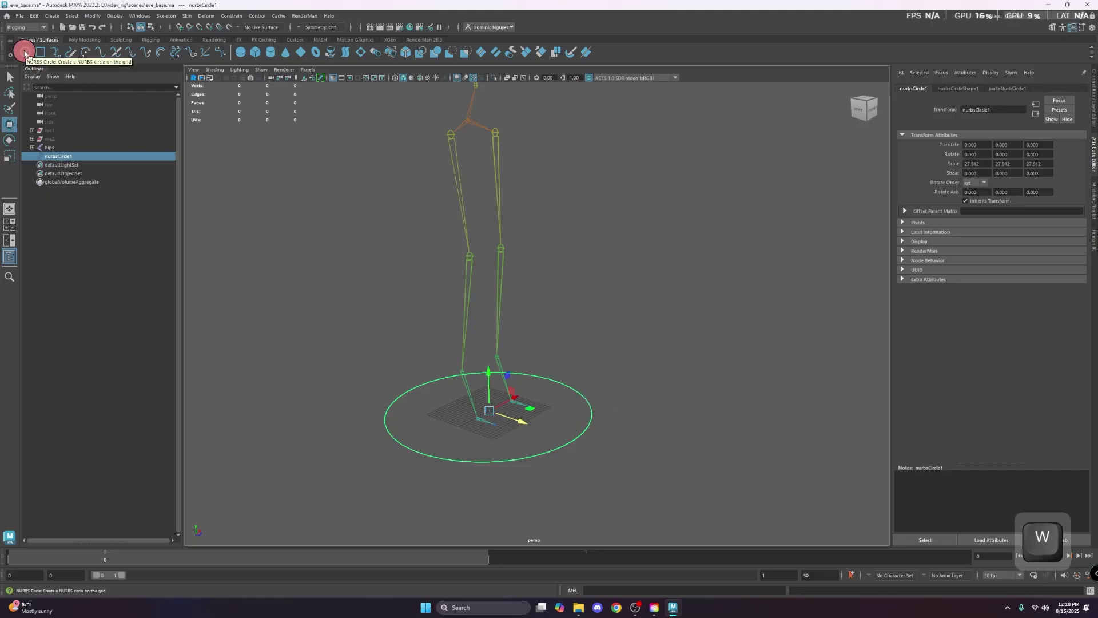
pyautogui.keyDown('alt'); pyautogui.moveTo(632, 404); pyautogui.dragTo(573, 390); pyautogui.keyUp('alt')
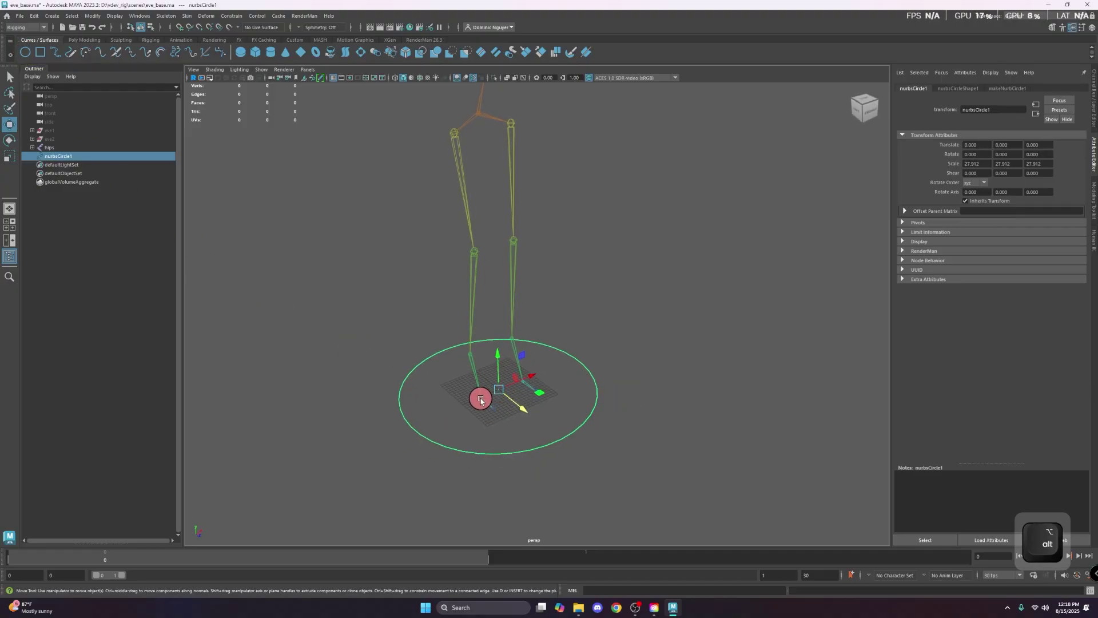
pyautogui.keyDown('alt'); pyautogui.moveTo(431, 211); pyautogui.dragTo(481, 328, button='middle'); pyautogui.keyUp('alt')
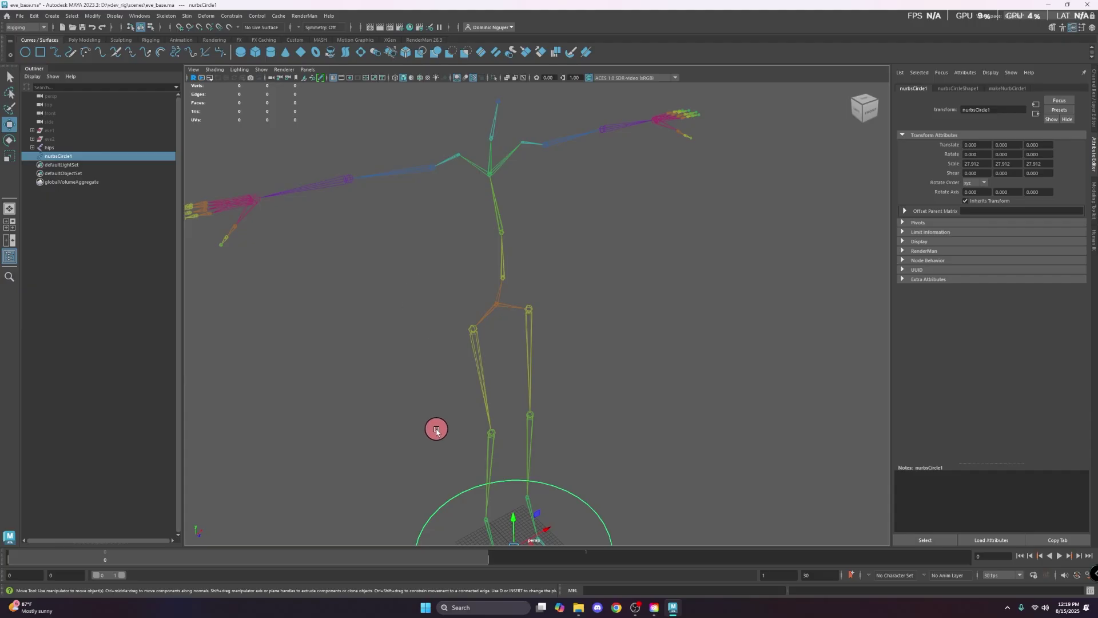
pyautogui.keyDown('alt'); pyautogui.moveTo(444, 448); pyautogui.dragTo(429, 358, button='middle'); pyautogui.keyUp('alt')
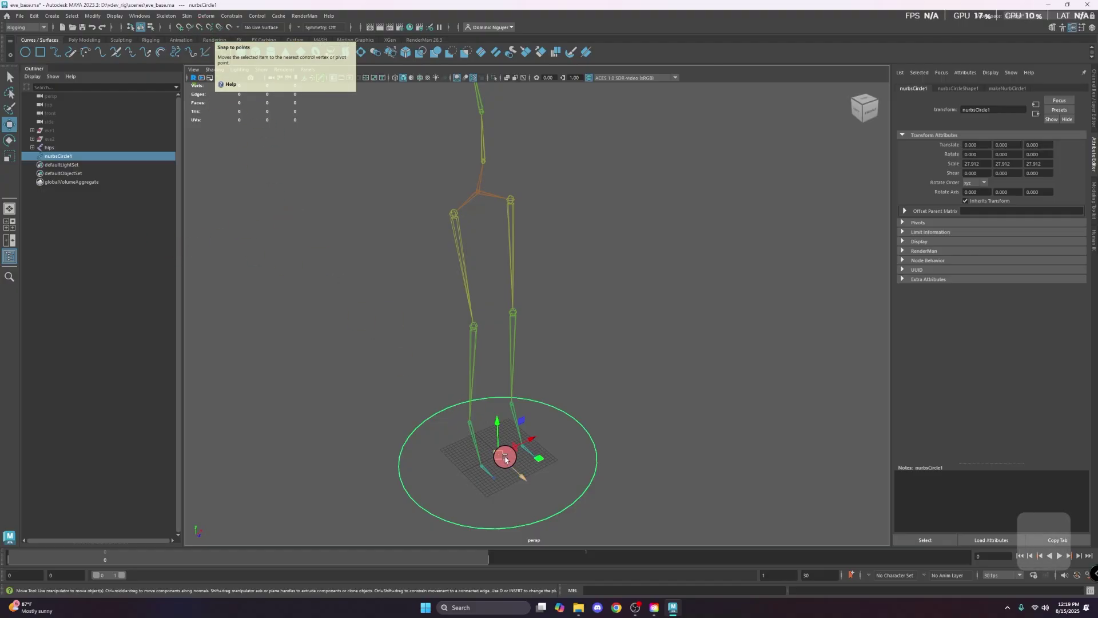
pyautogui.keyDown('shift'); pyautogui.moveTo(499, 454); pyautogui.dragTo(490, 385); pyautogui.keyUp('shift')
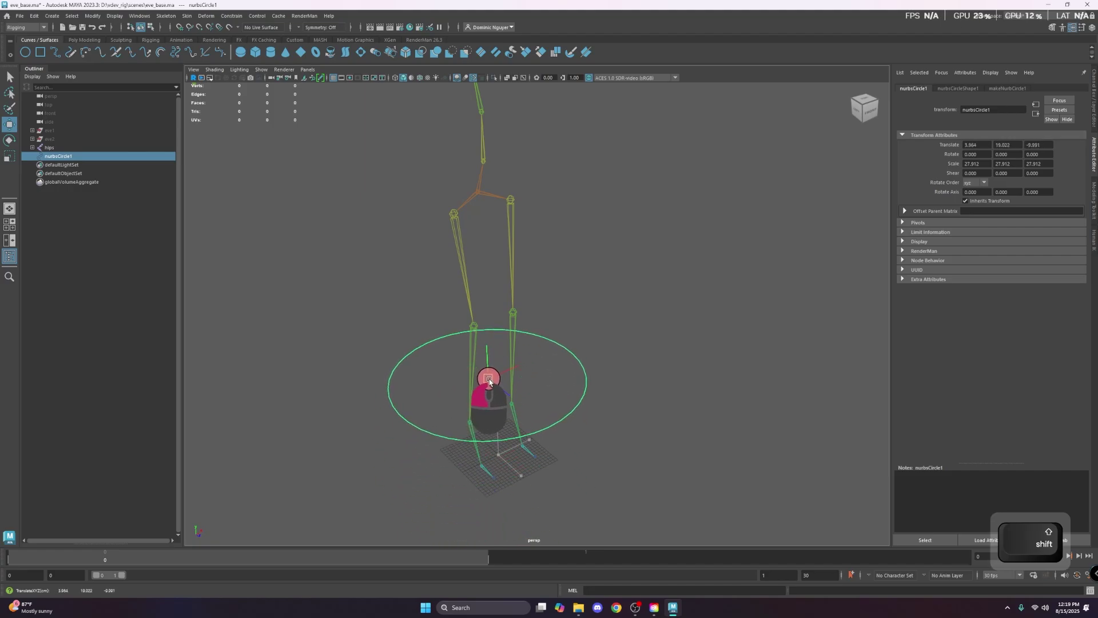
pyautogui.hotkey('ctrl', 'z')
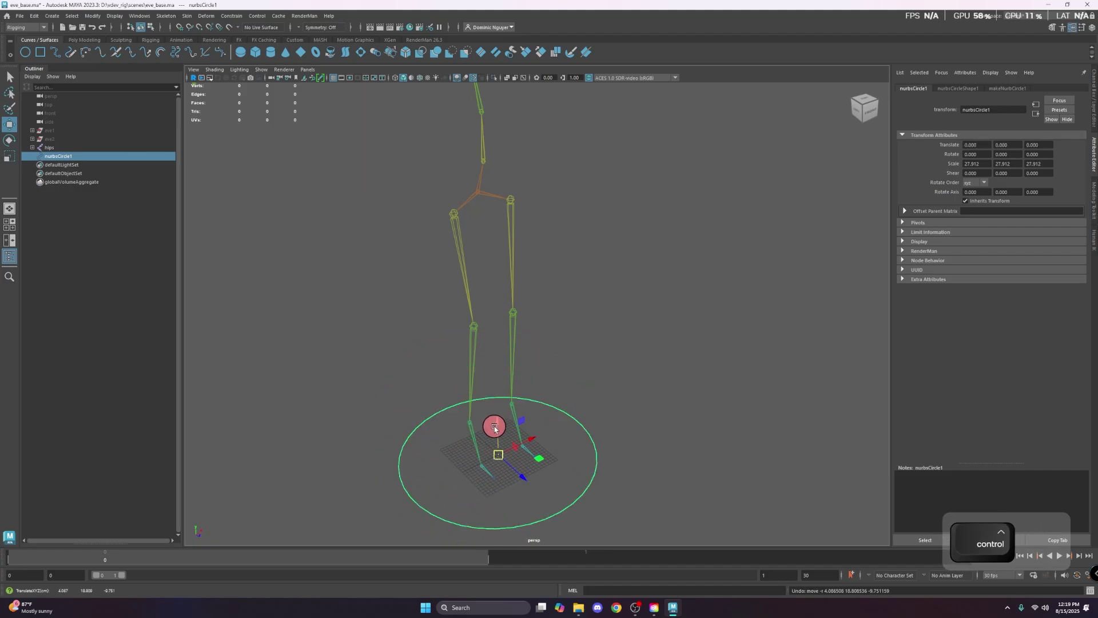
# - Enable snapping to points, test-snap the large circle onto the right toe joint, and undo the move
pyautogui.click(198, 28)
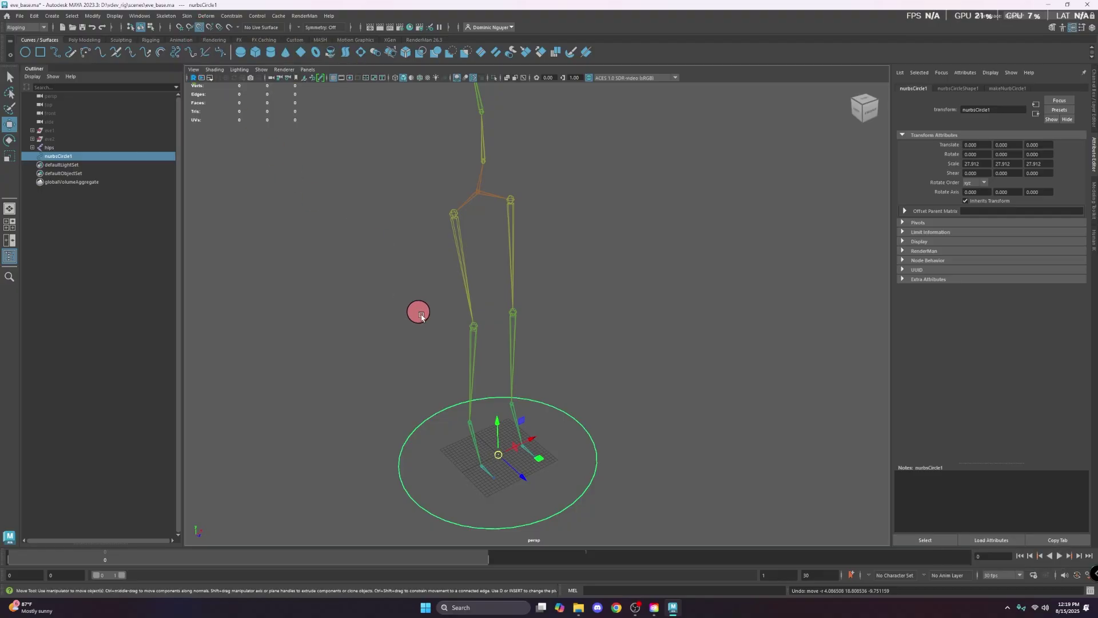
pyautogui.moveTo(500, 456); pyautogui.dragTo(488, 466)
pyautogui.moveTo(499, 481)
pyautogui.mouseDown()
pyautogui.moveTo(479, 466)
pyautogui.moveTo(492, 480)
pyautogui.moveTo(456, 393)
pyautogui.moveTo(494, 224)
pyautogui.moveTo(523, 308)
pyautogui.moveTo(522, 380)
pyautogui.moveTo(552, 461)
pyautogui.moveTo(505, 479)
pyautogui.mouseUp()
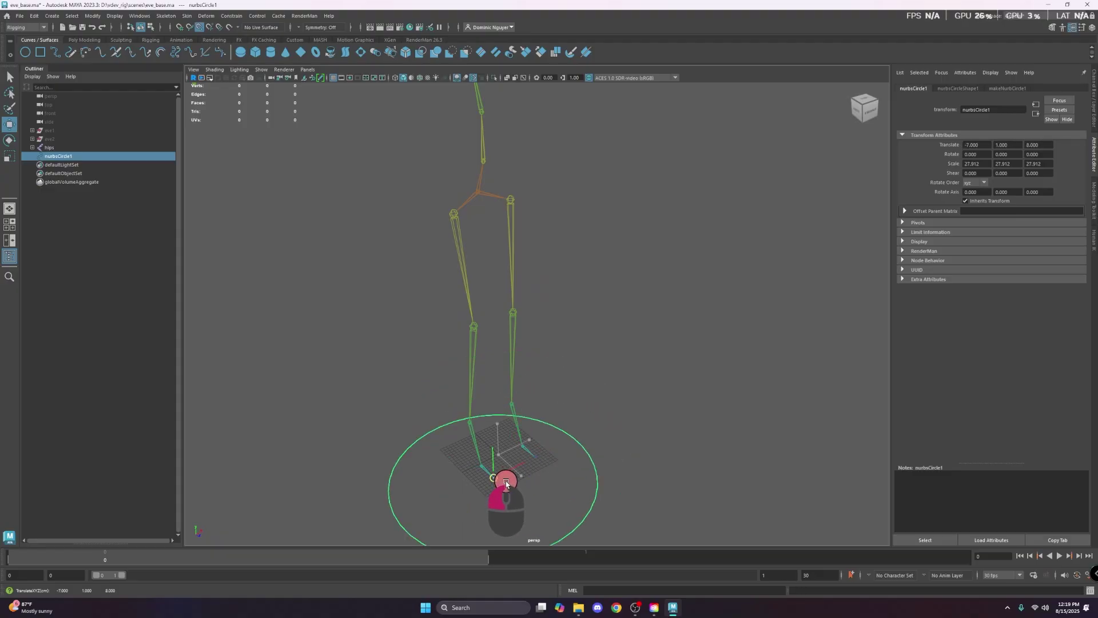
pyautogui.hotkey('ctrl', 'z')
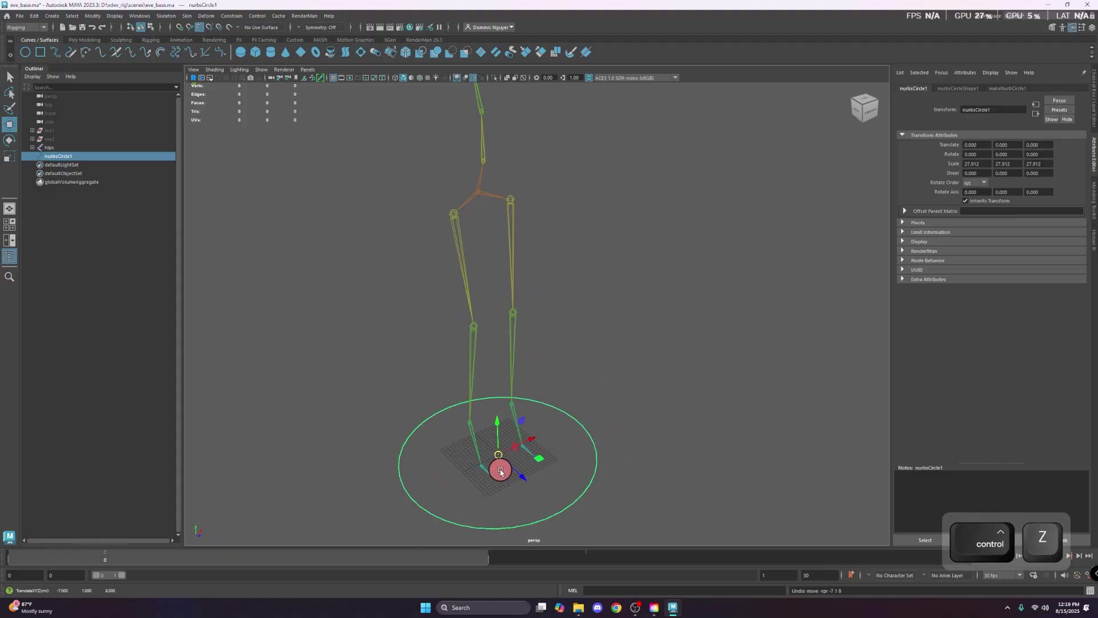
# - Duplicate the circle onto the right toe, ball, ankle, knee and hip joints, with the copies scaled to about 5.7
pyautogui.moveTo(498, 456)
pyautogui.keyDown('shift'); pyautogui.mouseDown()
pyautogui.moveTo(501, 476)
pyautogui.moveTo(364, 506)
pyautogui.moveTo(461, 504)
pyautogui.moveTo(484, 471)
pyautogui.moveTo(465, 426)
pyautogui.moveTo(473, 340)
pyautogui.mouseUp(); pyautogui.keyUp('shift')
pyautogui.press('r')
pyautogui.press('w')
pyautogui.keyDown('shift'); pyautogui.moveTo(474, 331); pyautogui.dragTo(452, 222); pyautogui.keyUp('shift')
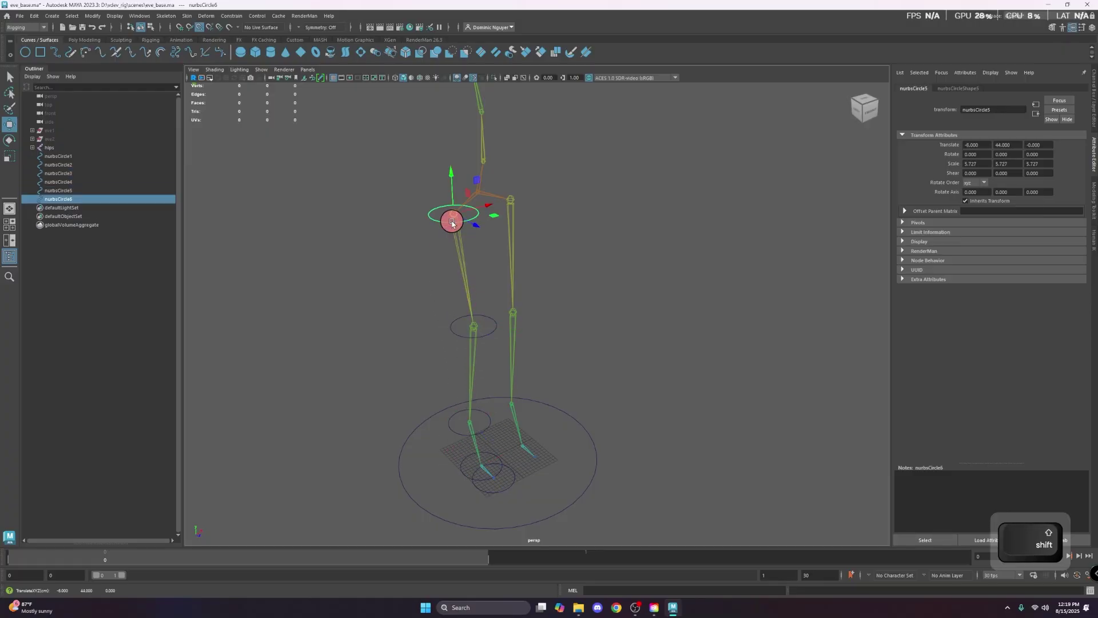
# - Duplicate the circle onto the central hips joint and the two spine joints above it
pyautogui.keyDown('alt'); pyautogui.moveTo(450, 341); pyautogui.dragTo(486, 249); pyautogui.keyUp('alt')
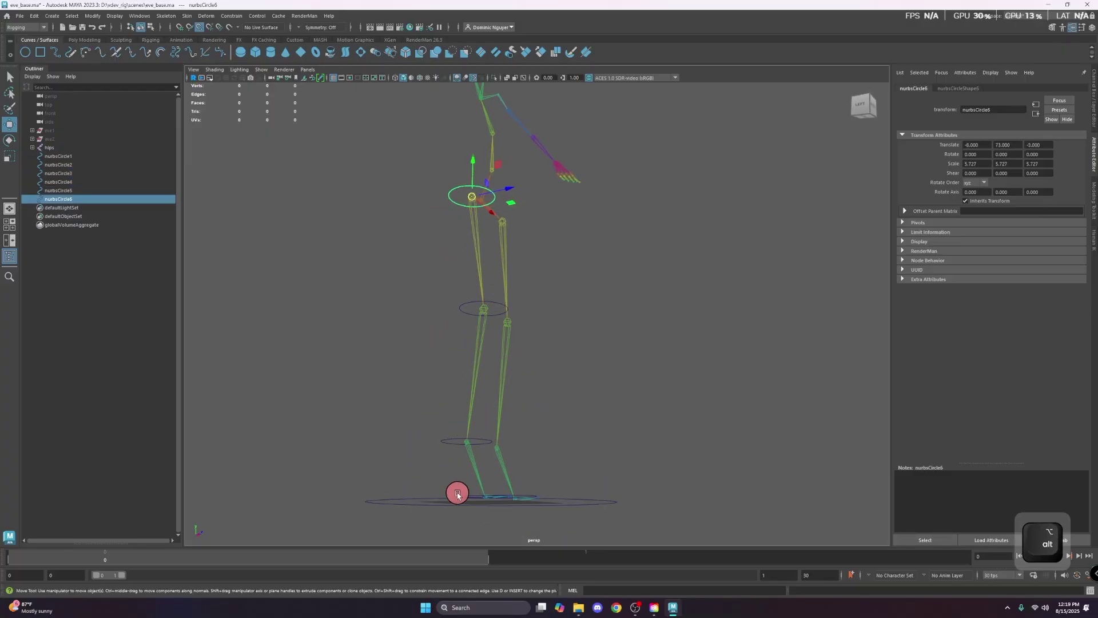
pyautogui.keyDown('alt'); pyautogui.moveTo(457, 495); pyautogui.dragTo(527, 477); pyautogui.keyUp('alt')
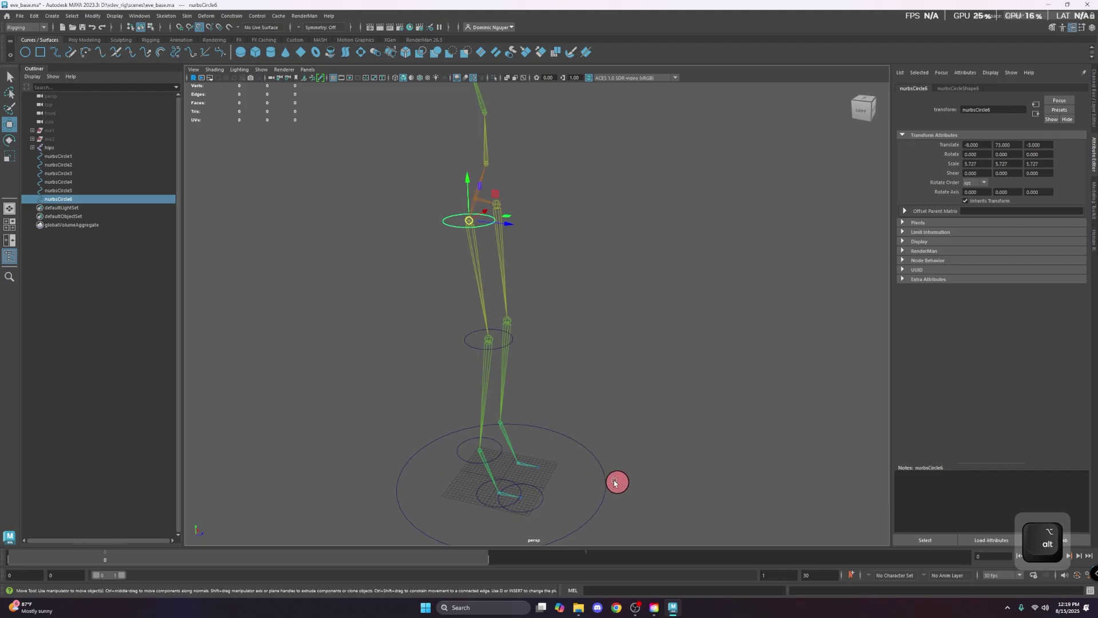
pyautogui.moveTo(501, 298)
pyautogui.keyDown('alt'); pyautogui.mouseDown()
pyautogui.moveTo(429, 275)
pyautogui.moveTo(425, 374)
pyautogui.moveTo(453, 319)
pyautogui.mouseUp(); pyautogui.keyUp('alt')
pyautogui.press('e')
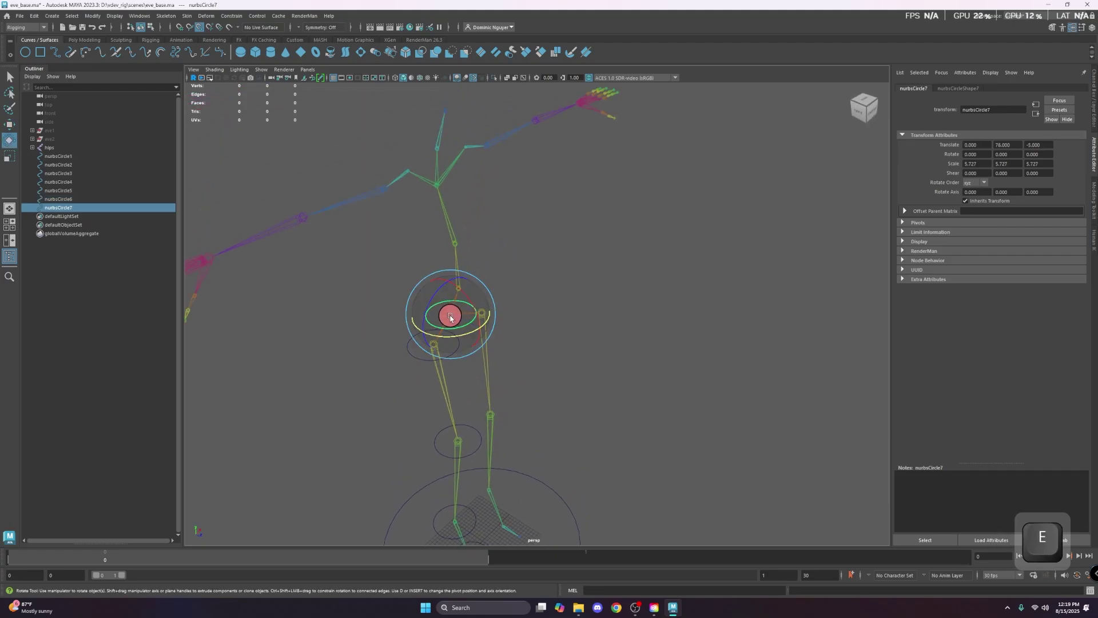
pyautogui.press('w')
pyautogui.moveTo(450, 317)
pyautogui.keyDown('shift'); pyautogui.mouseDown()
pyautogui.moveTo(459, 296)
pyautogui.moveTo(451, 198)
pyautogui.moveTo(427, 198)
pyautogui.mouseUp(); pyautogui.keyUp('shift')
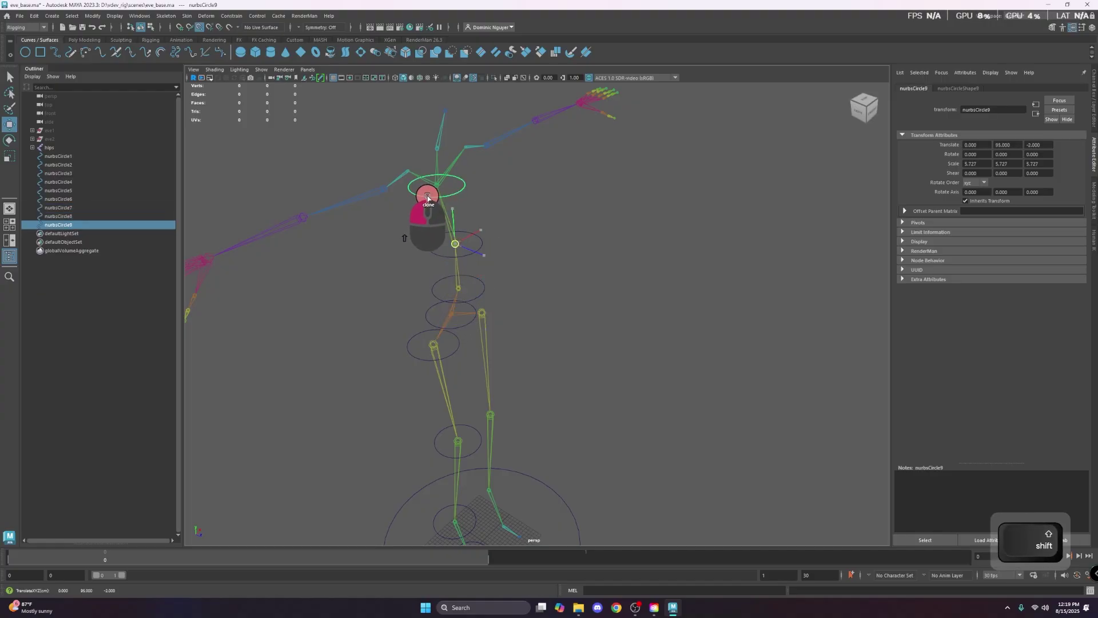
# - Duplicate the circle onto the right shoulder, elbow and wrist joints
pyautogui.keyDown('shift'); pyautogui.moveTo(431, 192); pyautogui.dragTo(382, 195); pyautogui.keyUp('shift')
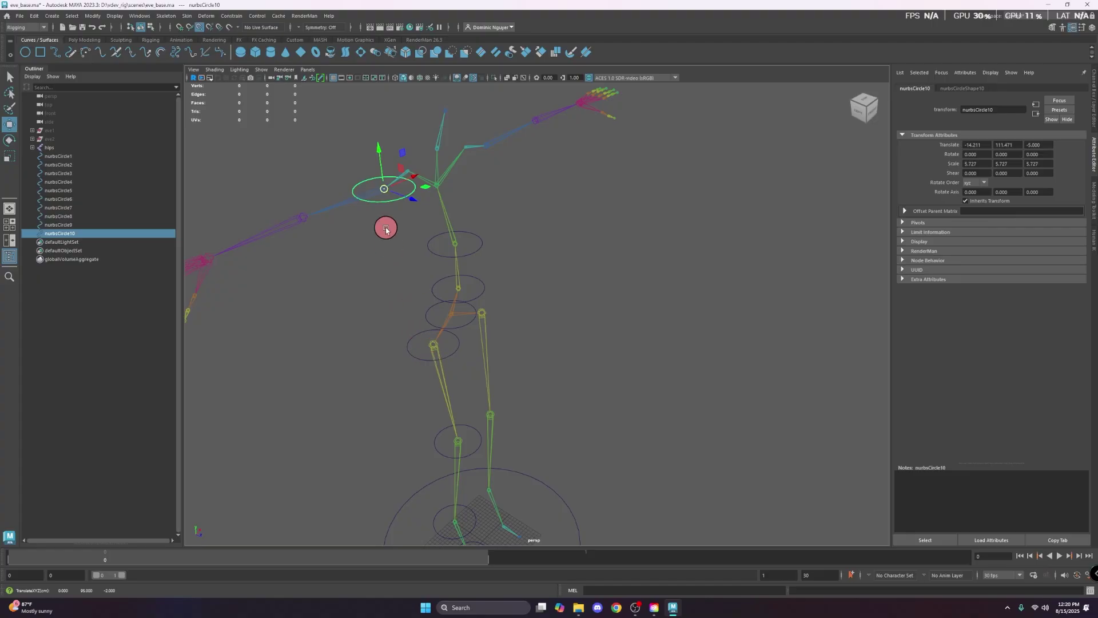
pyautogui.keyDown('shift'); pyautogui.moveTo(385, 194); pyautogui.dragTo(309, 216); pyautogui.keyUp('shift')
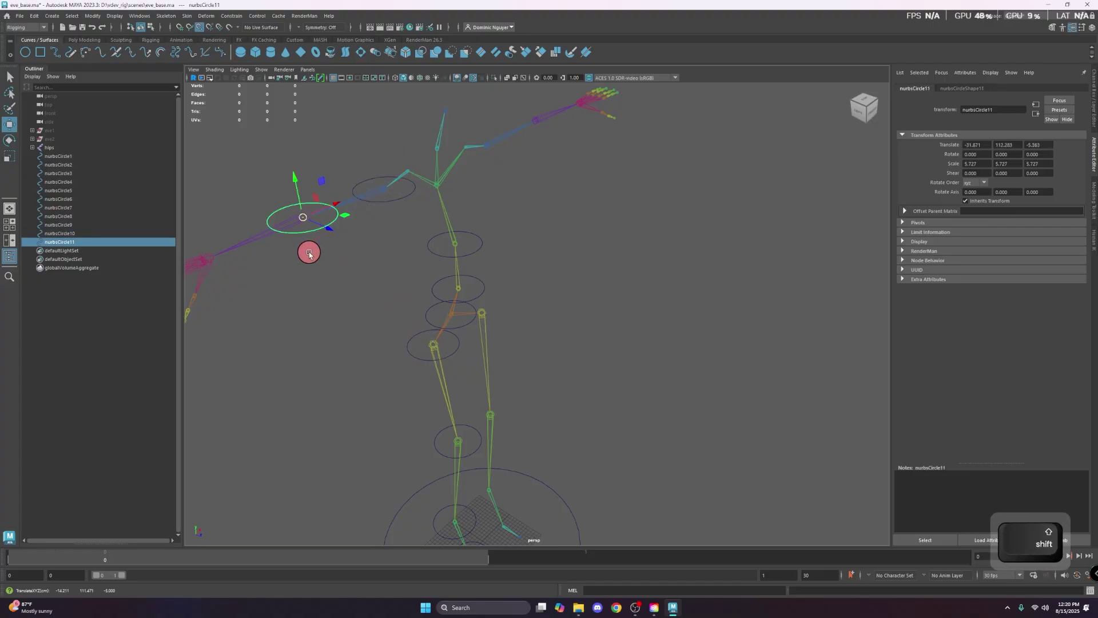
pyautogui.scroll(-3, 371, 256)
pyautogui.keyDown('shift'); pyautogui.moveTo(369, 255); pyautogui.dragTo(314, 306); pyautogui.keyUp('shift')
pyautogui.scroll(3, 314, 307)
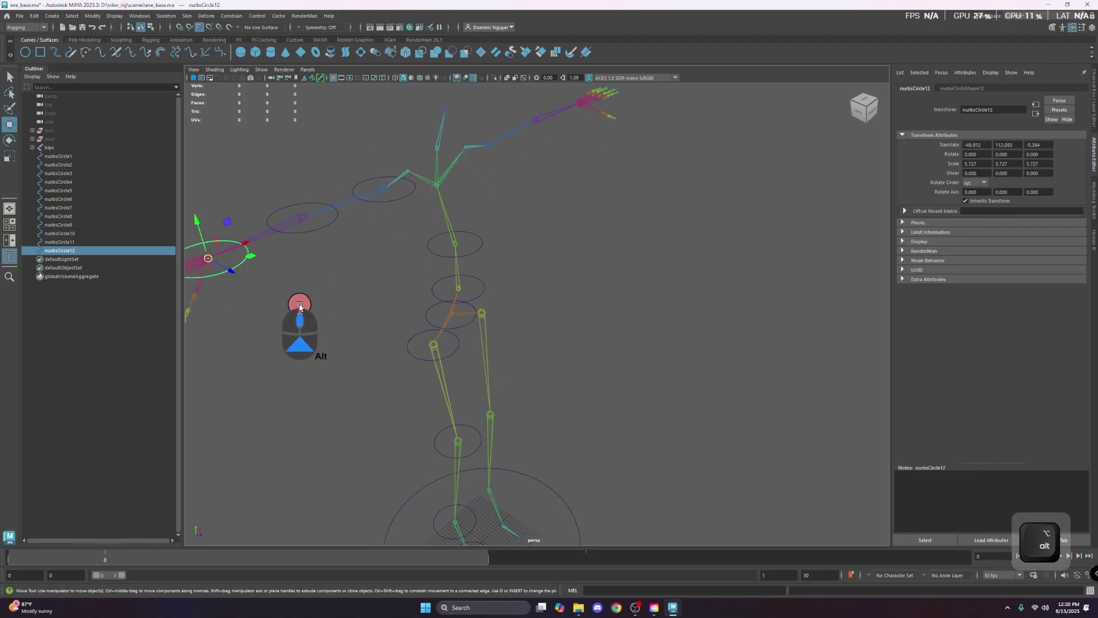
# - Duplicate the wrist circle onto the thumb joint and the base joint of each of the four fingers on the right hand
pyautogui.keyDown('alt'); pyautogui.moveTo(299, 319); pyautogui.dragTo(404, 295, button='middle'); pyautogui.keyUp('alt')
pyautogui.press('f')
pyautogui.keyDown('alt'); pyautogui.scroll(-3, 479, 342); pyautogui.keyUp('alt')
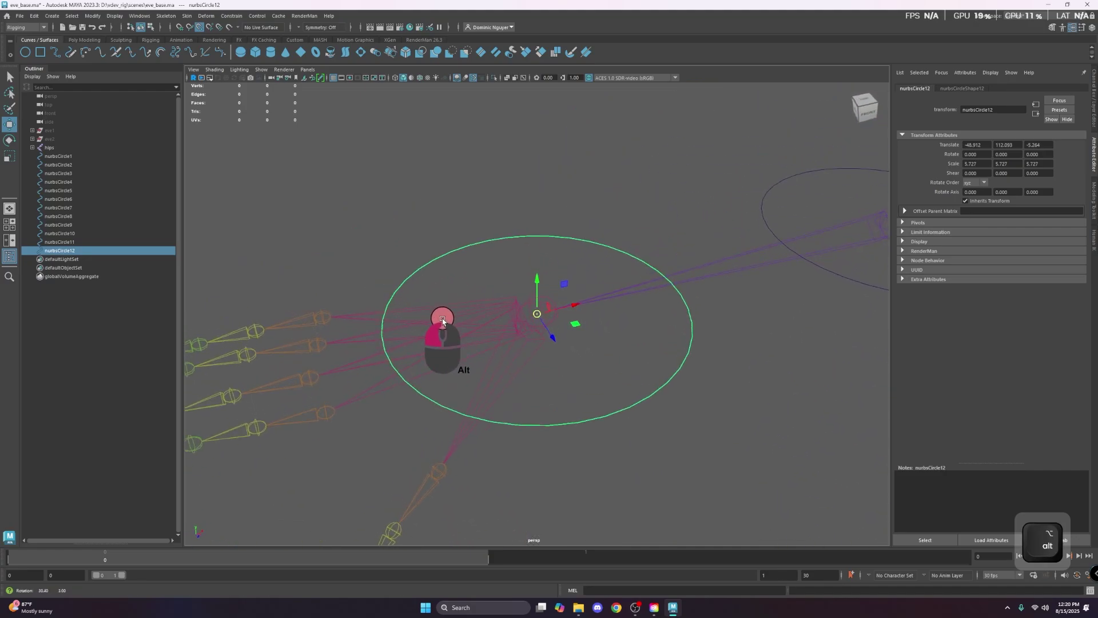
pyautogui.keyDown('alt'); pyautogui.moveTo(479, 342); pyautogui.dragTo(515, 304, button='middle'); pyautogui.keyUp('alt')
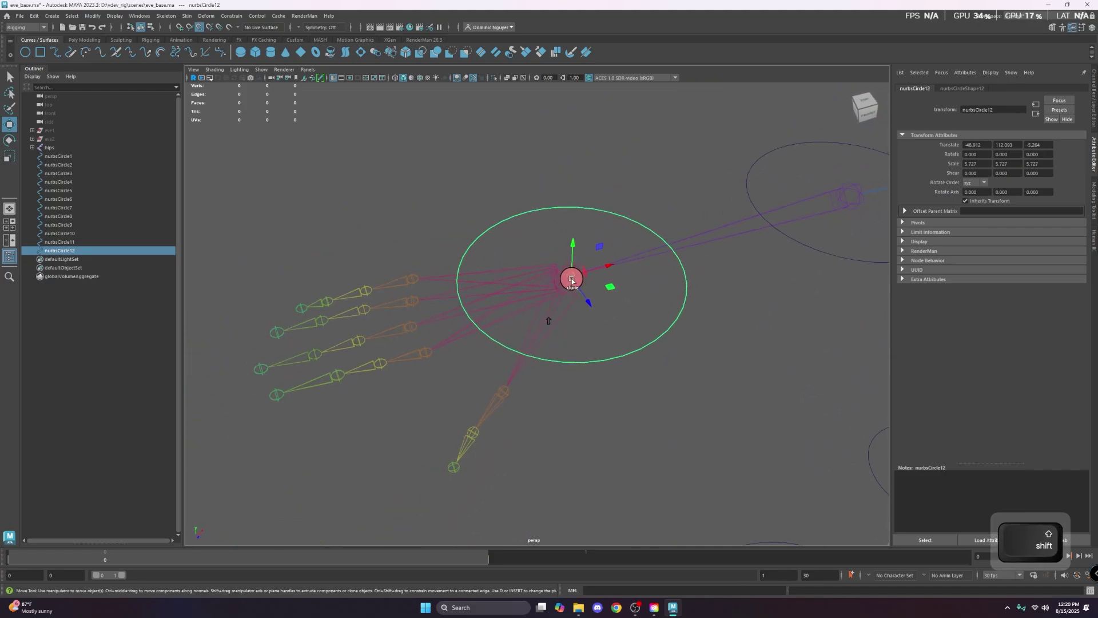
pyautogui.moveTo(571, 278)
pyautogui.keyDown('shift'); pyautogui.mouseDown()
pyautogui.moveTo(531, 361)
pyautogui.moveTo(495, 370)
pyautogui.mouseUp(); pyautogui.keyUp('shift')
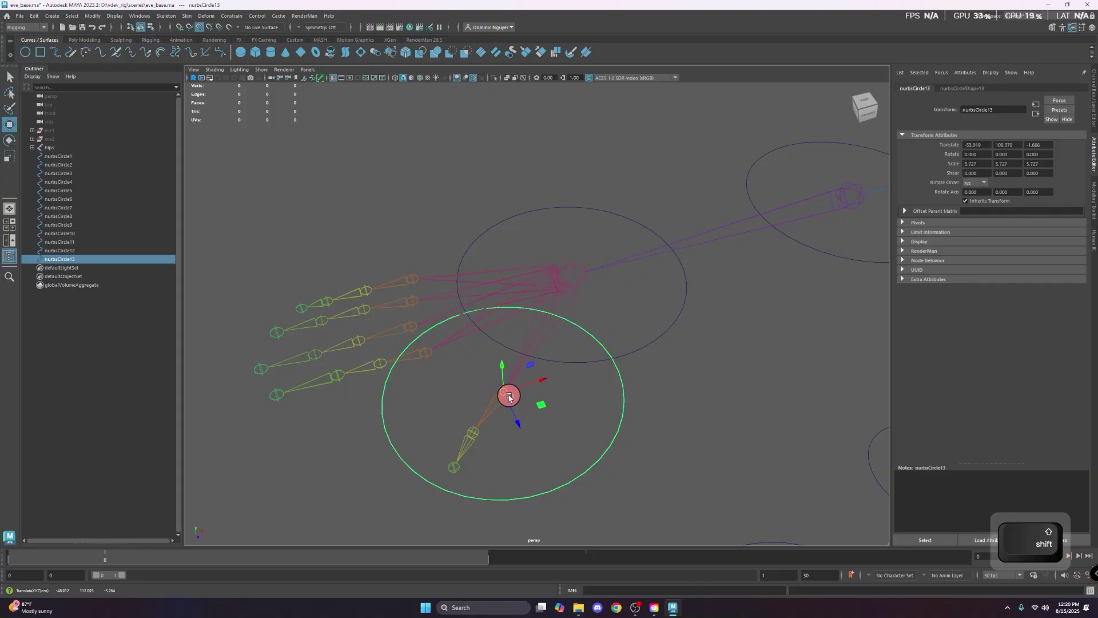
pyautogui.moveTo(507, 394)
pyautogui.keyDown('shift'); pyautogui.mouseDown()
pyautogui.moveTo(441, 368)
pyautogui.moveTo(412, 338)
pyautogui.moveTo(414, 280)
pyautogui.mouseUp(); pyautogui.keyUp('shift')
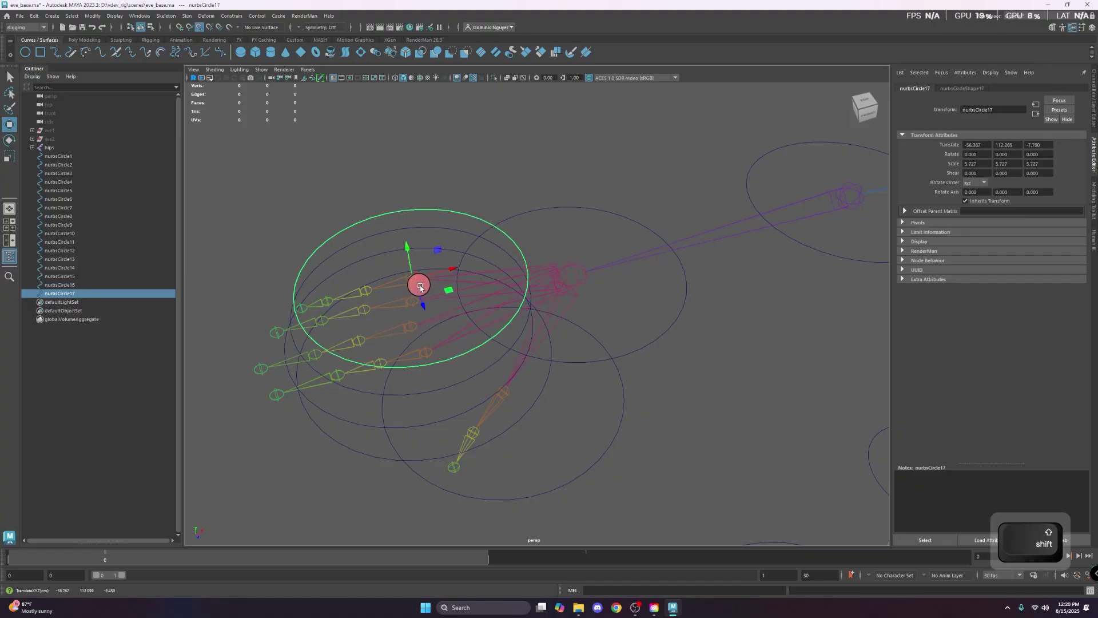
# - Rotate the right foot's toe and ball circles upright about X, setting the ball circle's X rotation to 90
pyautogui.scroll(-5, 533, 360)
pyautogui.click(649, 392)
pyautogui.keyDown('alt'); pyautogui.moveTo(651, 393); pyautogui.dragTo(359, 215, button='middle'); pyautogui.keyUp('alt')
pyautogui.scroll(-4, 524, 372)
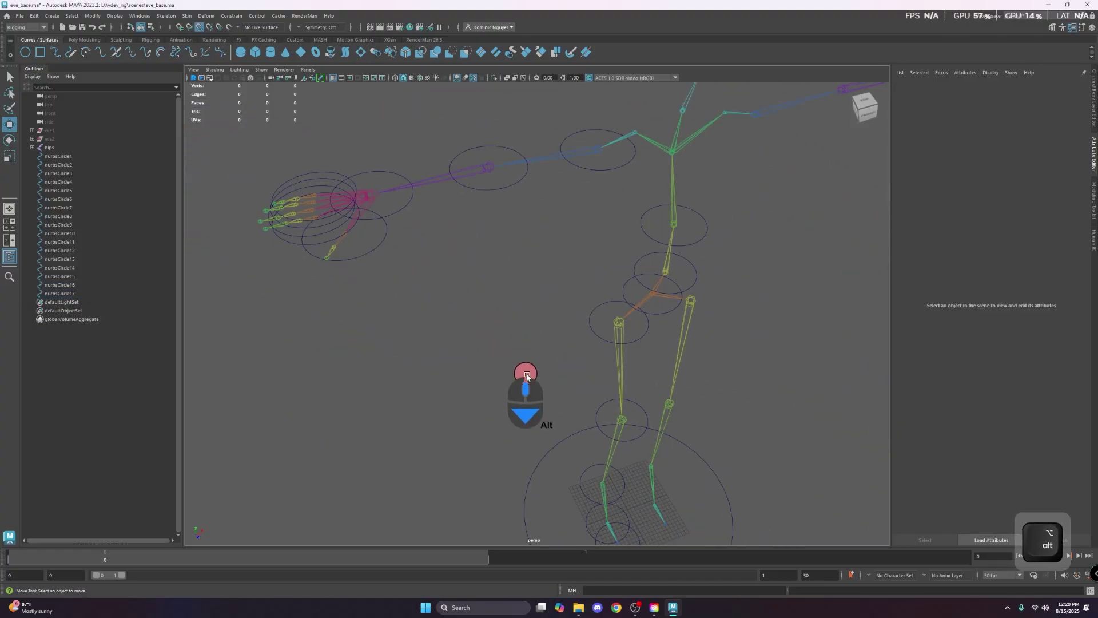
pyautogui.keyDown('alt'); pyautogui.moveTo(525, 372); pyautogui.dragTo(377, 249, button='middle'); pyautogui.keyUp('alt')
pyautogui.keyDown('alt'); pyautogui.moveTo(550, 445); pyautogui.dragTo(571, 447); pyautogui.keyUp('alt')
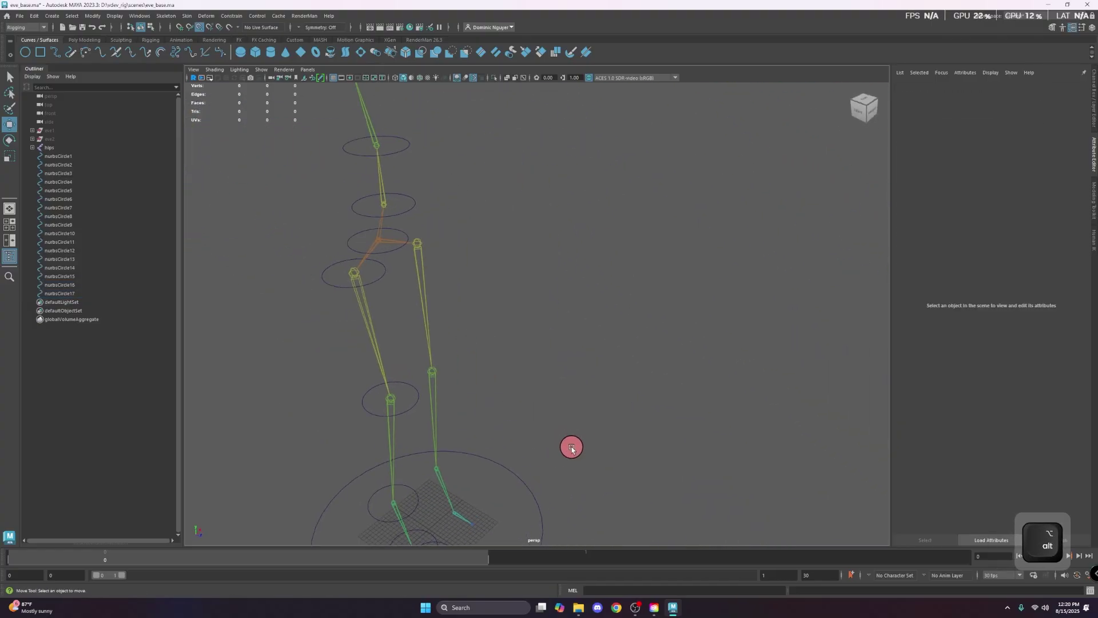
pyautogui.keyDown('alt'); pyautogui.moveTo(514, 484); pyautogui.dragTo(591, 319); pyautogui.keyUp('alt')
pyautogui.click(513, 503)
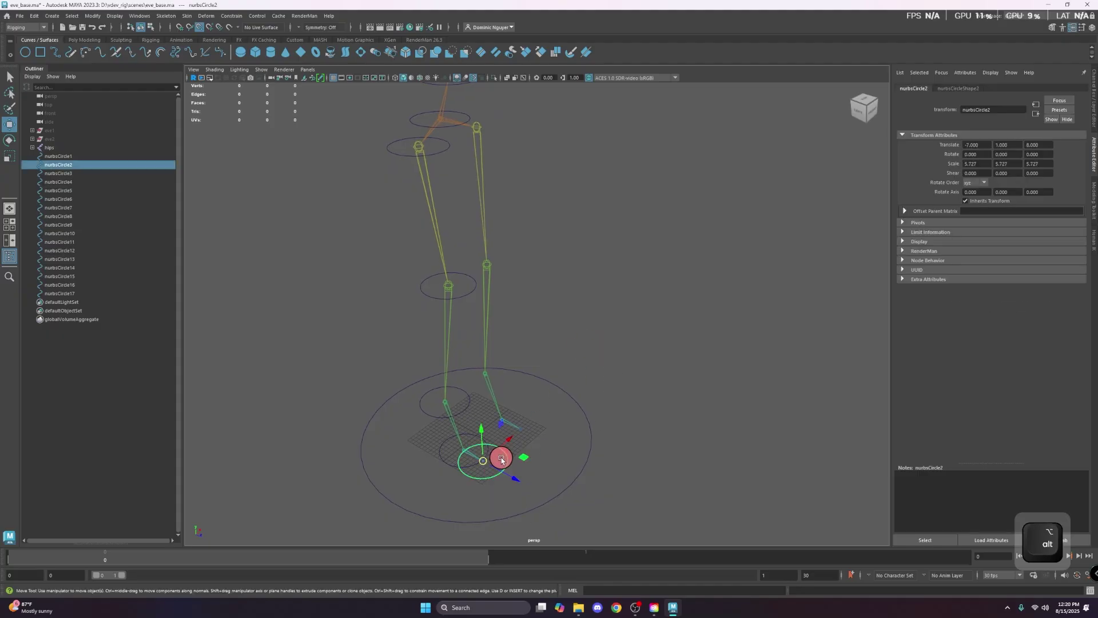
pyautogui.press('f')
pyautogui.scroll(-3, 502, 459)
pyautogui.keyDown('shift'); pyautogui.click(382, 319); pyautogui.keyUp('shift')
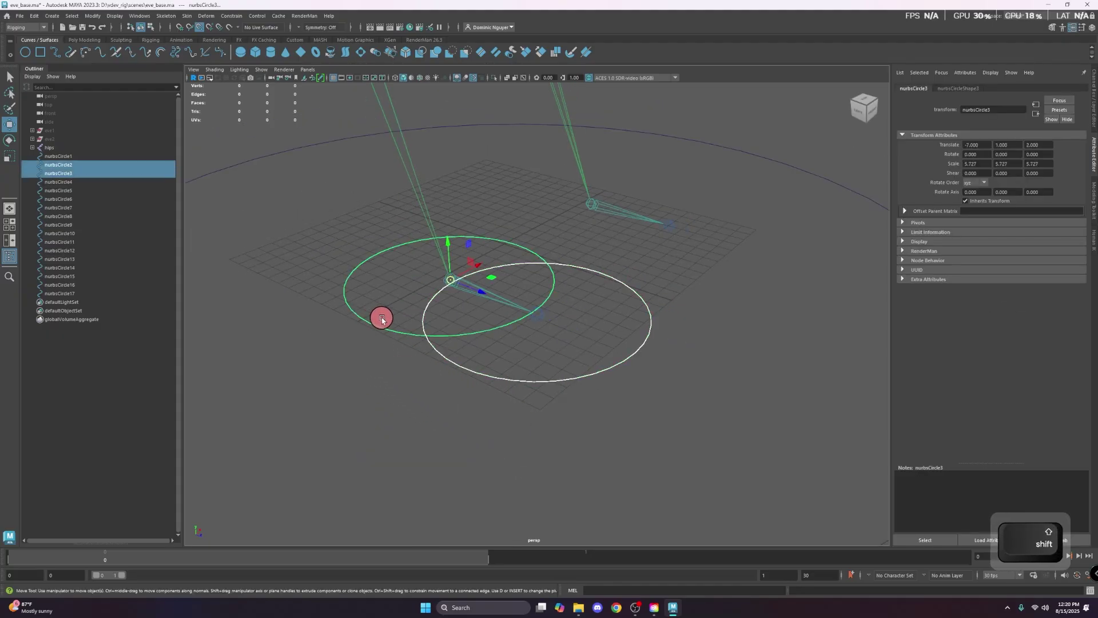
pyautogui.press('e')
pyautogui.moveTo(465, 268); pyautogui.dragTo(423, 217)
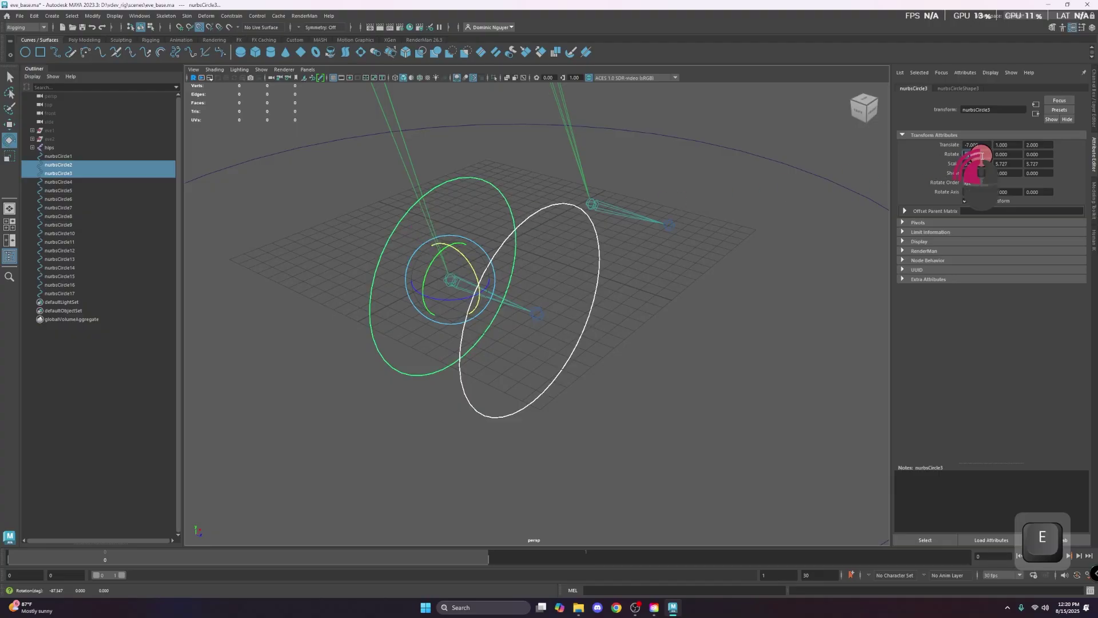
pyautogui.write('90')
pyautogui.press('Return')
# - Scale the toe and ball circles of the right foot down together to about 3.2 in X and Y
pyautogui.moveTo(581, 379); pyautogui.dragTo(444, 346)
pyautogui.press('r')
pyautogui.moveTo(451, 304)
pyautogui.mouseDown()
pyautogui.moveTo(377, 306)
pyautogui.moveTo(449, 319)
pyautogui.moveTo(448, 303)
pyautogui.mouseUp()
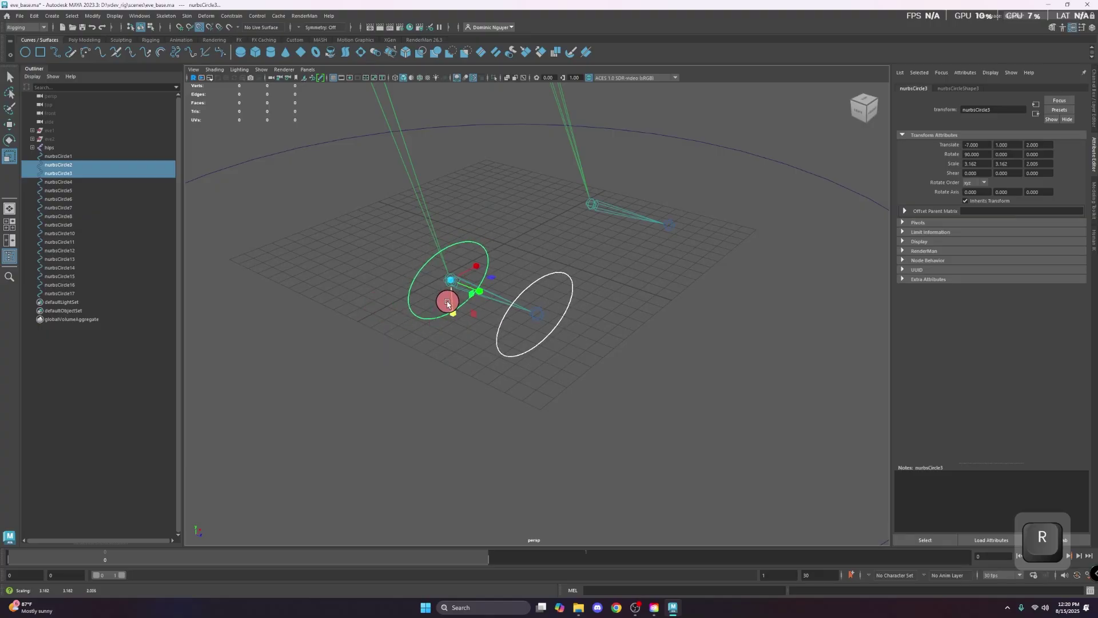
pyautogui.click(424, 351)
# - Unhide the eve2 character mesh and enlarge the toe circle to about 4.2 in X so it surrounds the boot's toe
pyautogui.keyDown('alt'); pyautogui.moveTo(424, 350); pyautogui.dragTo(466, 349); pyautogui.keyUp('alt')
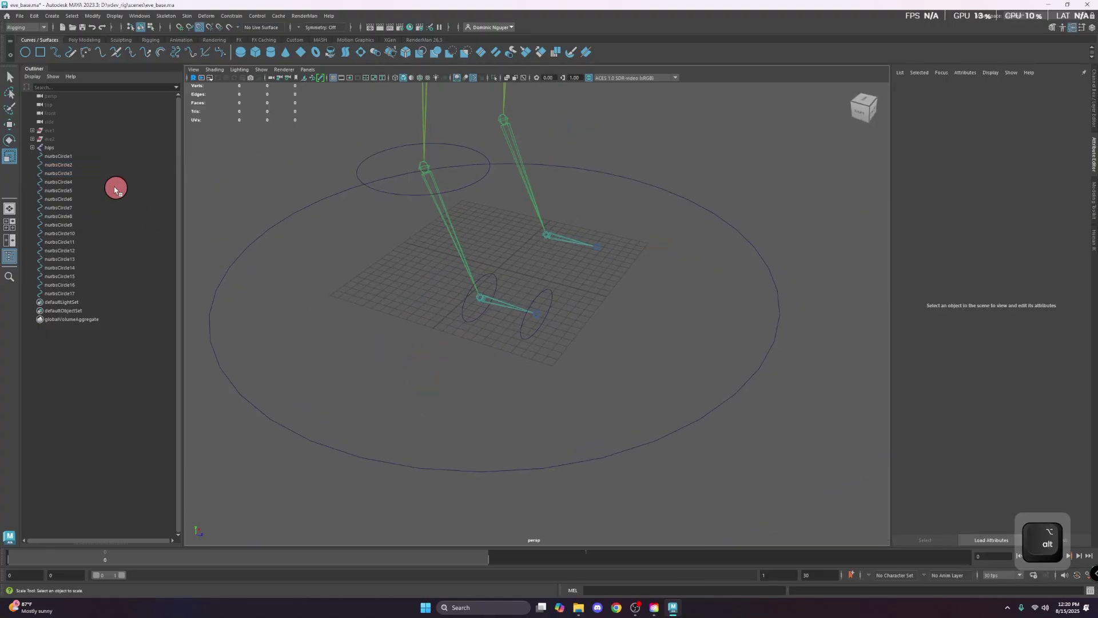
pyautogui.click(60, 142)
pyautogui.hotkey('shift', 'h')
pyautogui.click(487, 331)
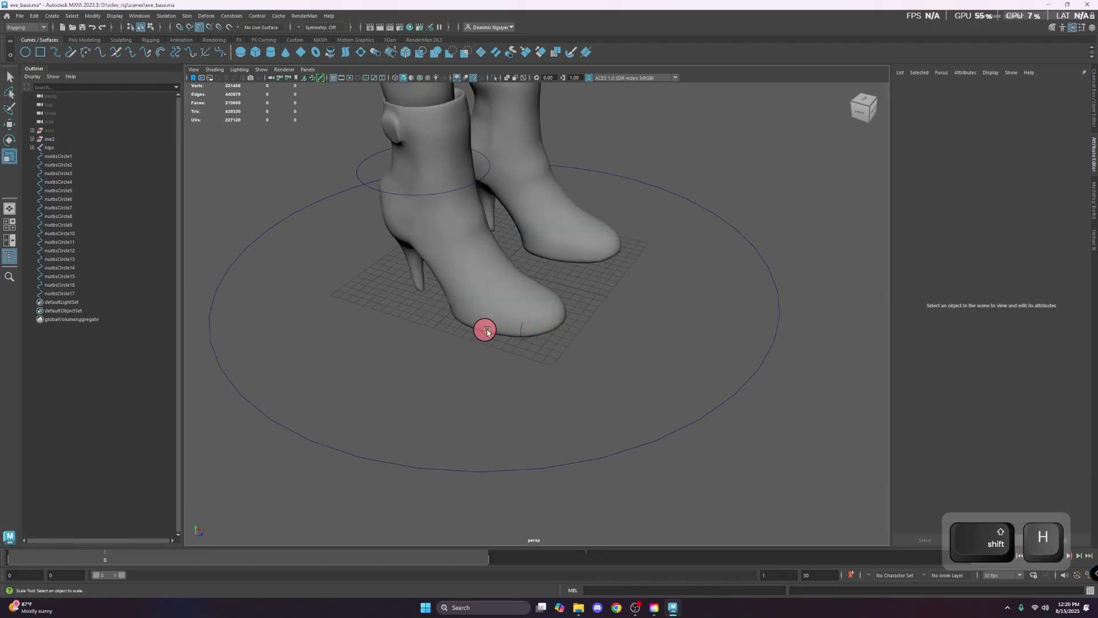
pyautogui.click(525, 341)
pyautogui.moveTo(536, 315); pyautogui.dragTo(552, 316)
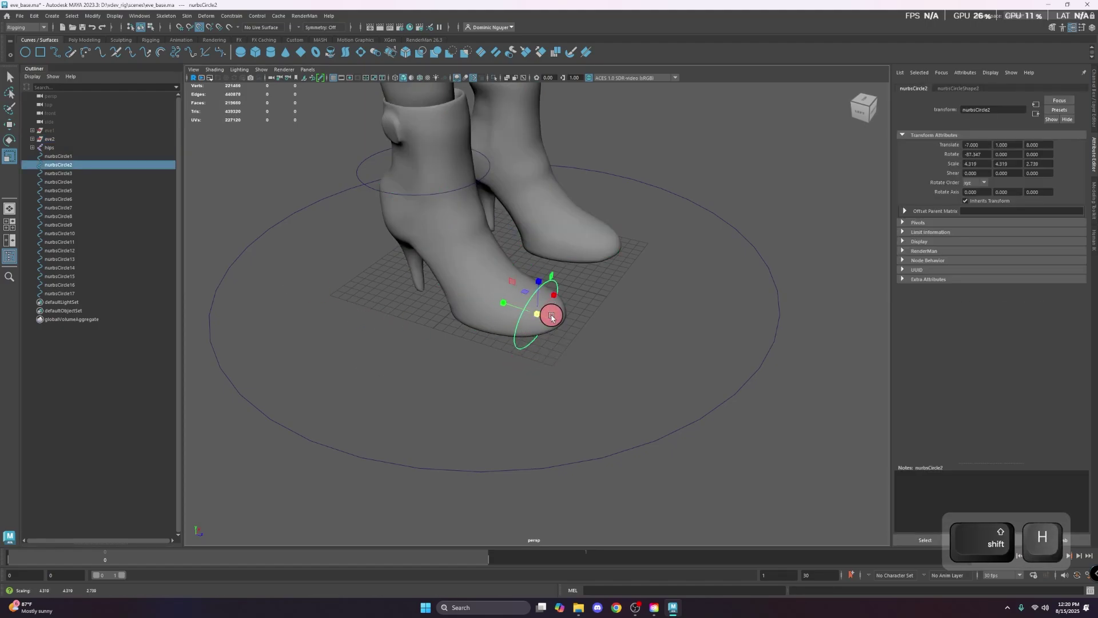
# - Check the ball circle against the right boot in wireframe, and return to shaded display
pyautogui.click(461, 343)
pyautogui.click(457, 320)
pyautogui.moveTo(461, 338)
pyautogui.keyDown('alt'); pyautogui.mouseDown()
pyautogui.moveTo(465, 351)
pyautogui.moveTo(486, 307)
pyautogui.moveTo(479, 367)
pyautogui.moveTo(480, 355)
pyautogui.moveTo(383, 348)
pyautogui.moveTo(523, 342)
pyautogui.moveTo(482, 372)
pyautogui.moveTo(338, 232)
pyautogui.mouseUp(); pyautogui.keyUp('alt')
pyautogui.press('4')
pyautogui.click(466, 323)
pyautogui.press('e')
pyautogui.press('5')
pyautogui.click(392, 372)
# - Scale the right ankle circle uniformly to about 5.2 so it fits more closely around the boot
pyautogui.click(337, 224)
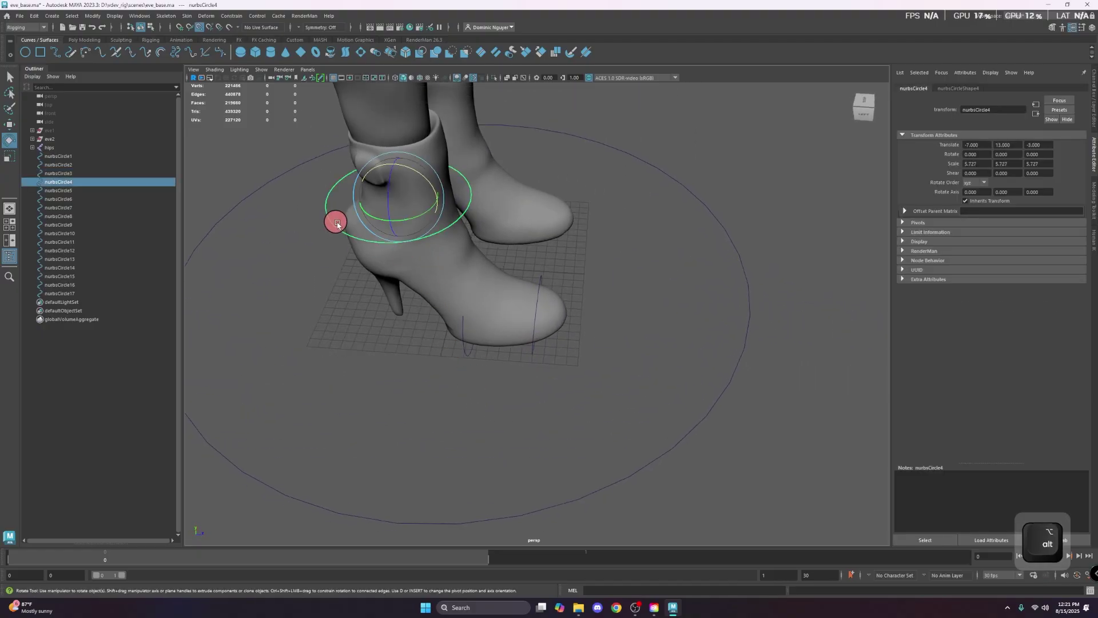
pyautogui.press('r')
pyautogui.moveTo(403, 209)
pyautogui.mouseDown()
pyautogui.moveTo(392, 223)
pyautogui.moveTo(387, 208)
pyautogui.mouseUp()
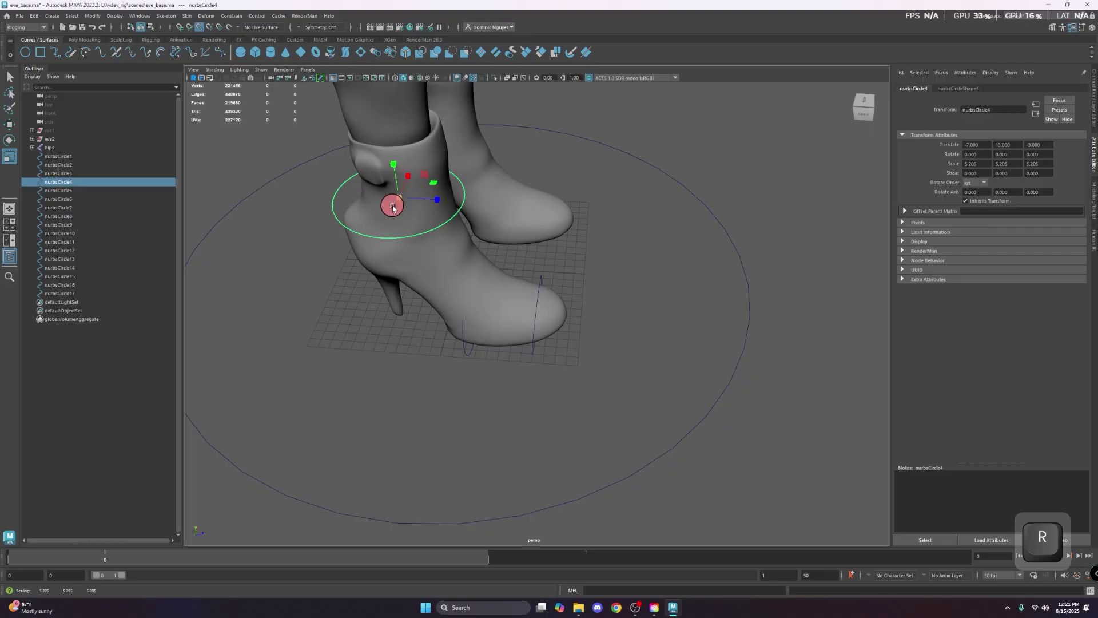
# - Scale the right knee circle uniformly to about 8.25 so it surrounds the knee armor
pyautogui.scroll(-3, 417, 199)
pyautogui.keyDown('alt'); pyautogui.moveTo(417, 198); pyautogui.dragTo(400, 362, button='middle'); pyautogui.keyUp('alt')
pyautogui.click(428, 266)
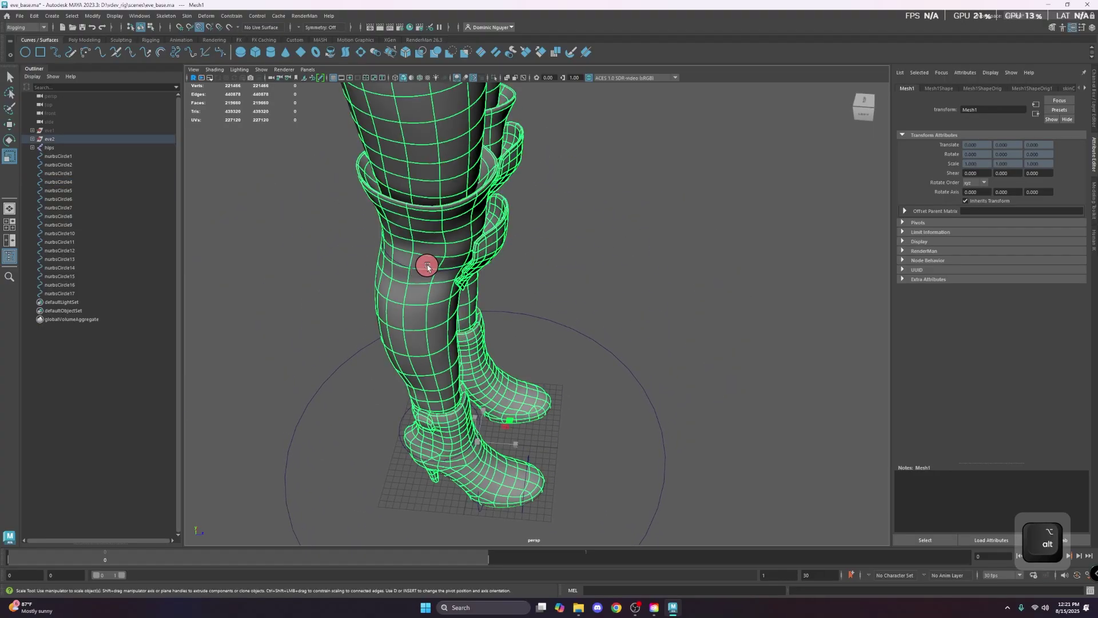
pyautogui.click(424, 273)
pyautogui.moveTo(440, 238); pyautogui.dragTo(476, 243)
# - Switch to wireframe display and hide the eve2 mesh to expose the hip joints and their circles
pyautogui.keyDown('alt'); pyautogui.moveTo(531, 238); pyautogui.dragTo(431, 187); pyautogui.keyUp('alt')
pyautogui.scroll(-4, 431, 186)
pyautogui.keyDown('alt'); pyautogui.moveTo(431, 186); pyautogui.dragTo(449, 321, button='middle'); pyautogui.keyUp('alt')
pyautogui.scroll(4, 449, 321)
pyautogui.keyDown('alt'); pyautogui.moveTo(448, 322); pyautogui.dragTo(200, 234); pyautogui.keyUp('alt')
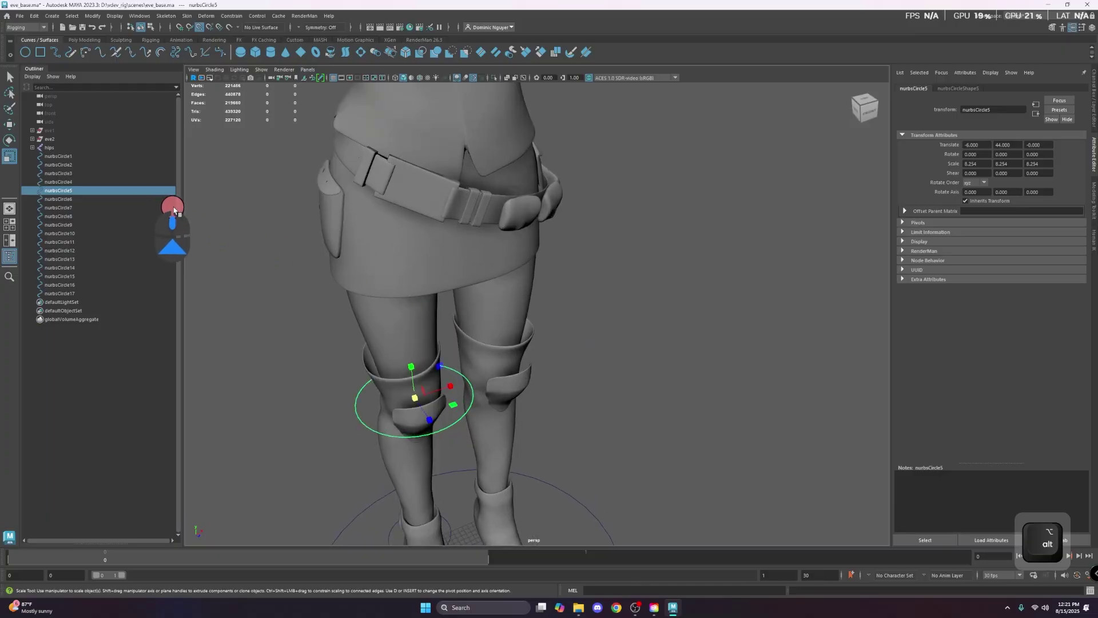
pyautogui.press('4')
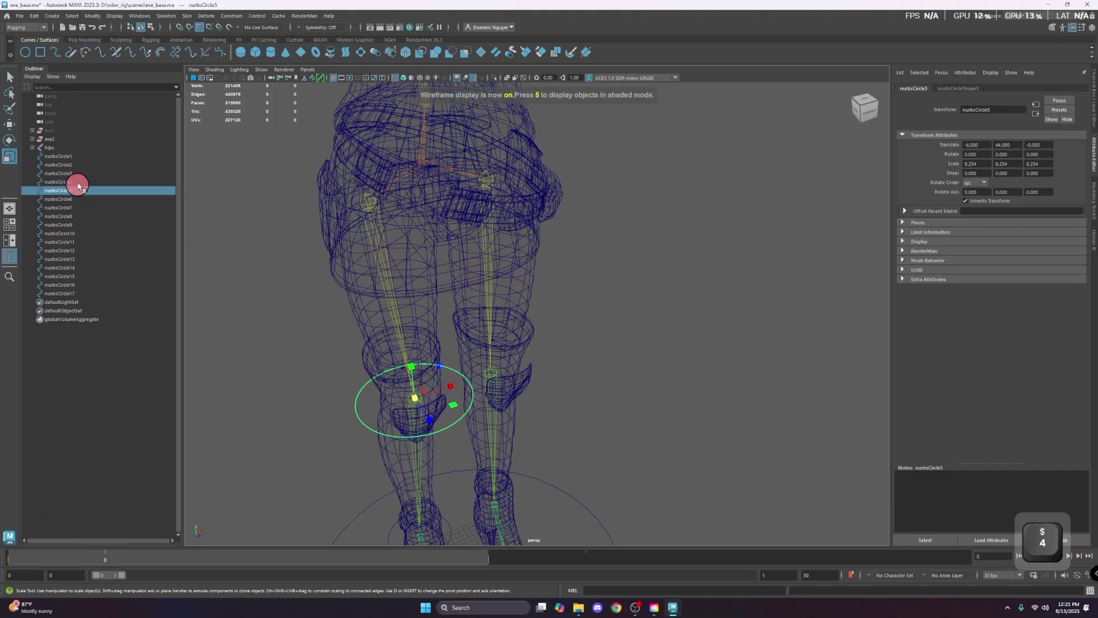
pyautogui.click(74, 140)
pyautogui.hotkey('ctrl', 'h')
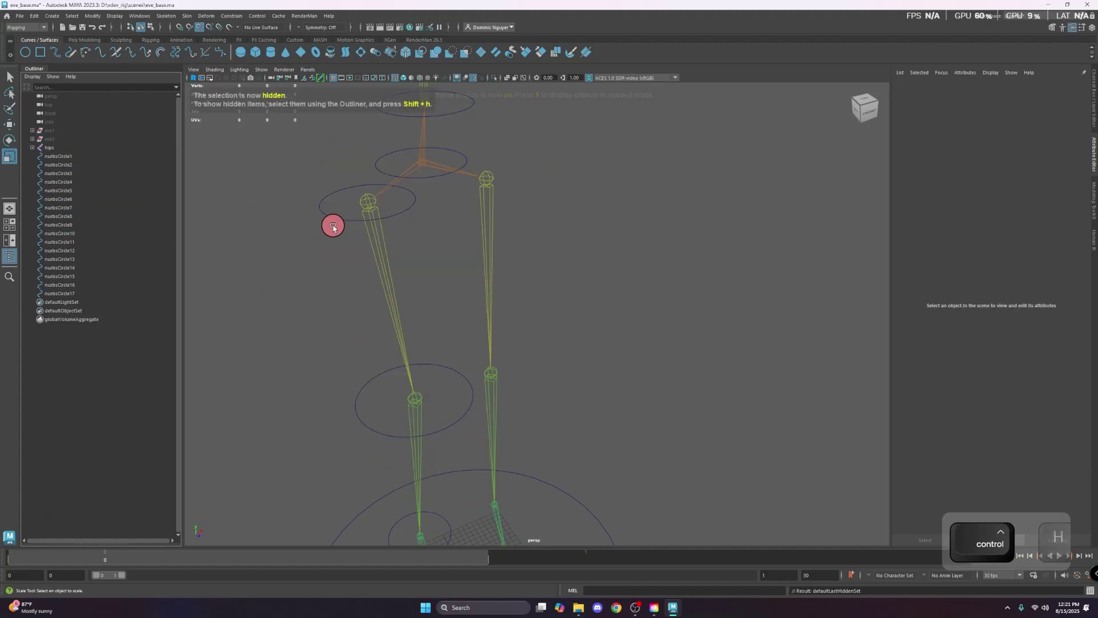
# - Rotate the right hip circle to about -43 degrees in Z and enlarge it uniformly
pyautogui.click(322, 213)
pyautogui.press('e')
pyautogui.moveTo(331, 179); pyautogui.dragTo(377, 206)
pyautogui.press('r')
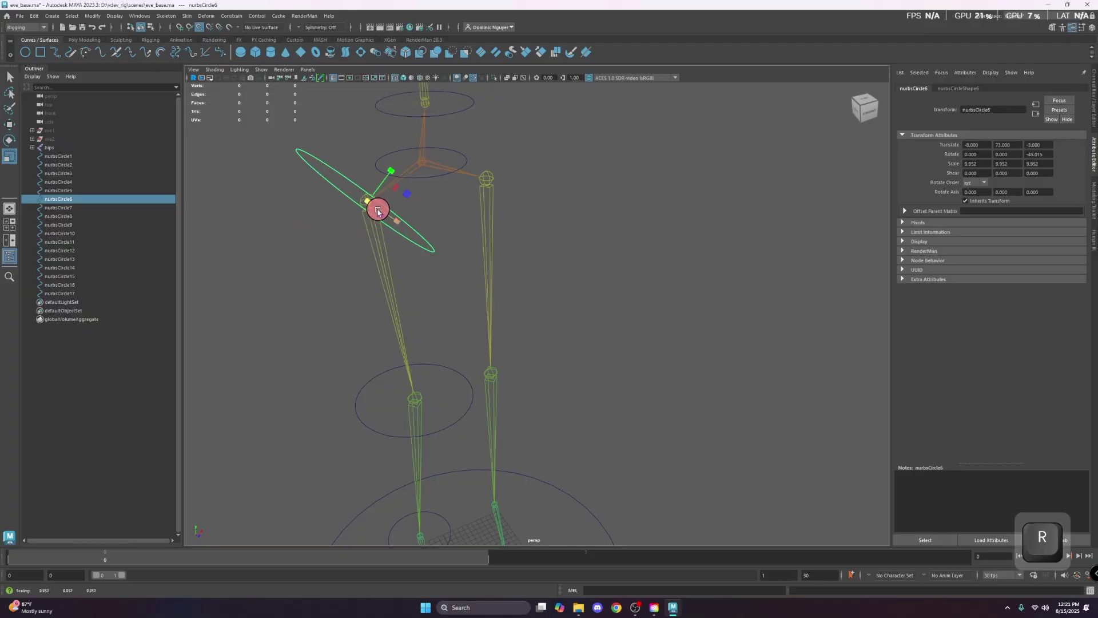
# - Scale the circle at the root hips joint to about 16.3 in X and Y and 11.3 in Z
pyautogui.click(428, 198)
pyautogui.click(429, 182)
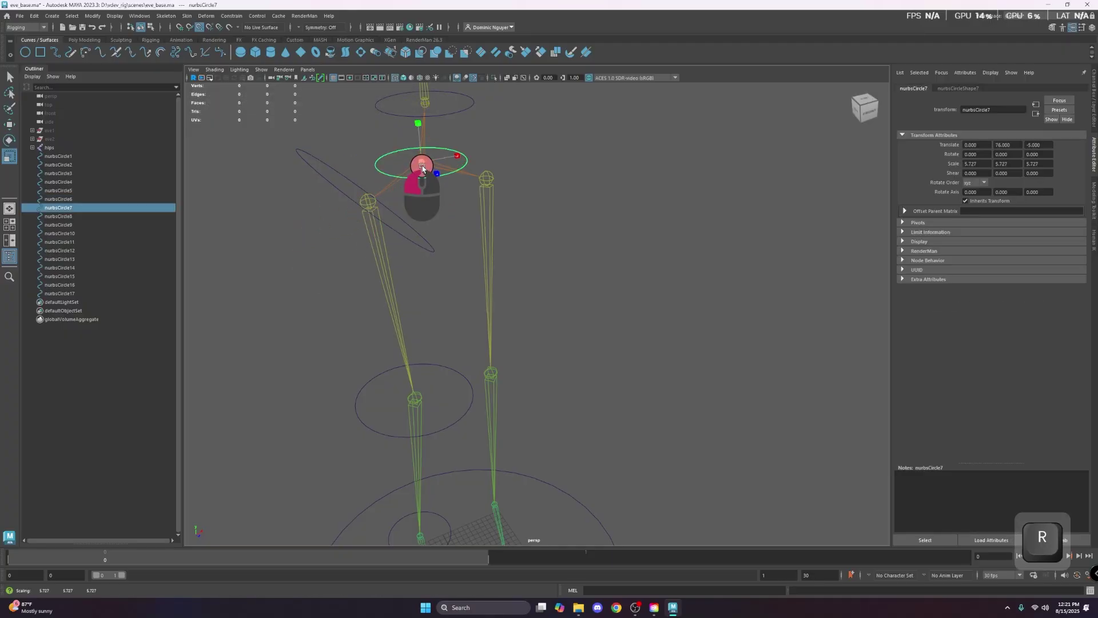
pyautogui.moveTo(423, 172); pyautogui.dragTo(123, 209)
# - Unhide the eve2 mesh and check the pelvis and hip circles against the body in shaded display
pyautogui.click(63, 139)
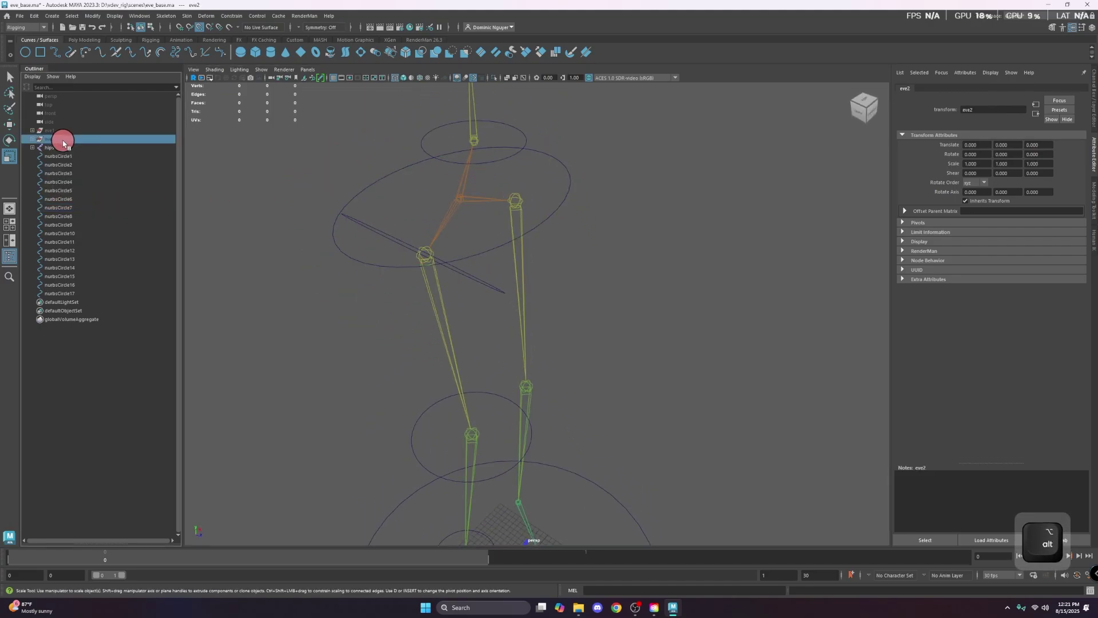
pyautogui.hotkey('shift', 'h')
pyautogui.click(278, 253)
pyautogui.moveTo(341, 273)
pyautogui.keyDown('alt'); pyautogui.mouseDown()
pyautogui.moveTo(382, 283)
pyautogui.moveTo(351, 282)
pyautogui.mouseUp(); pyautogui.keyUp('alt')
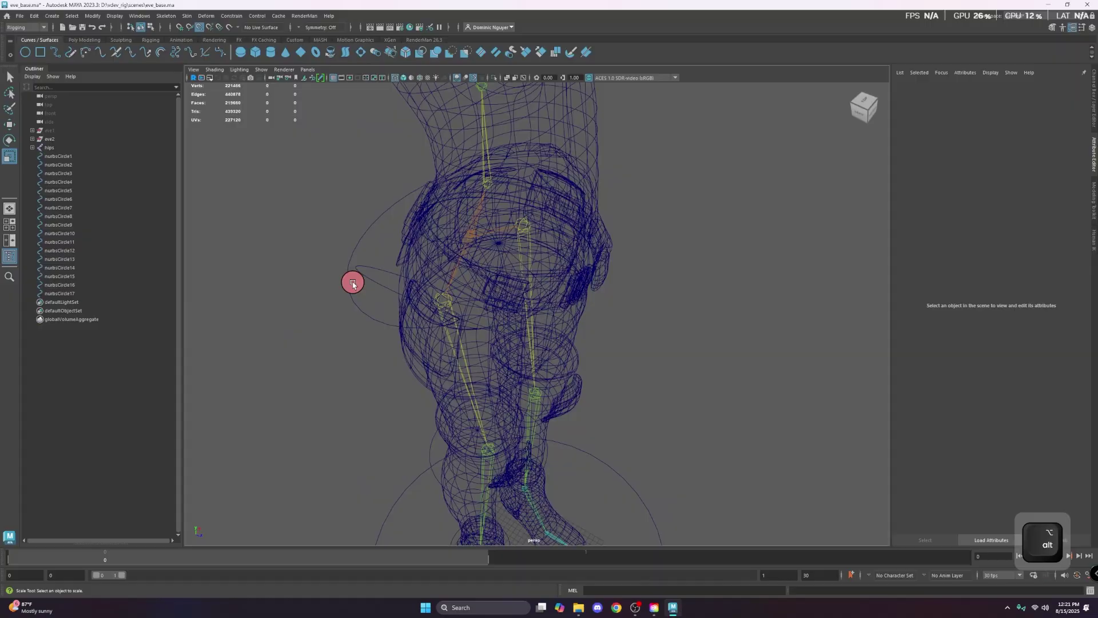
pyautogui.press('5')
pyautogui.moveTo(379, 296)
pyautogui.keyDown('alt'); pyautogui.mouseDown(button='right')
pyautogui.moveTo(338, 294)
pyautogui.moveTo(370, 293)
pyautogui.mouseUp(button='right'); pyautogui.keyUp('alt')
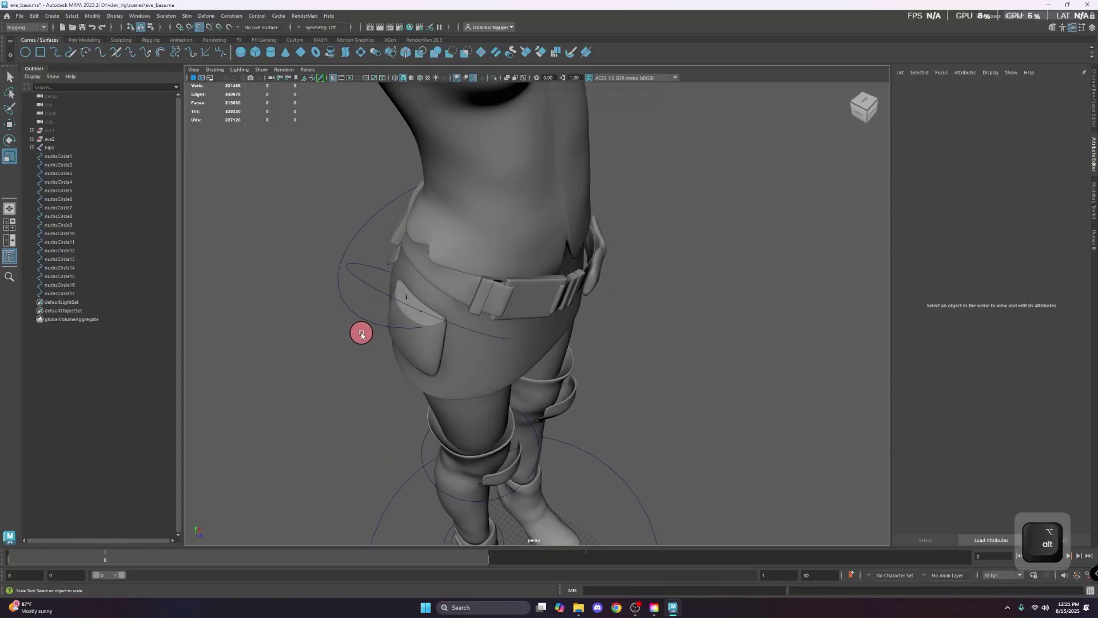
pyautogui.scroll(-5, 364, 327)
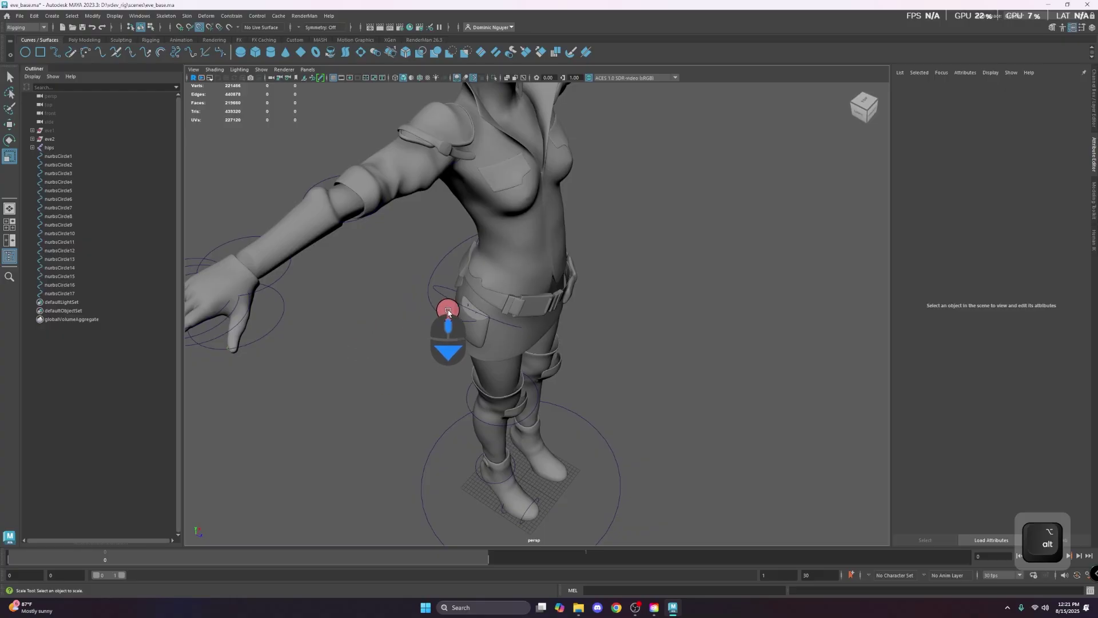
# - Scale the pelvis circle to about 15.1 in Z and move it forward to about -2 in Z so it surrounds the waist
pyautogui.click(443, 317)
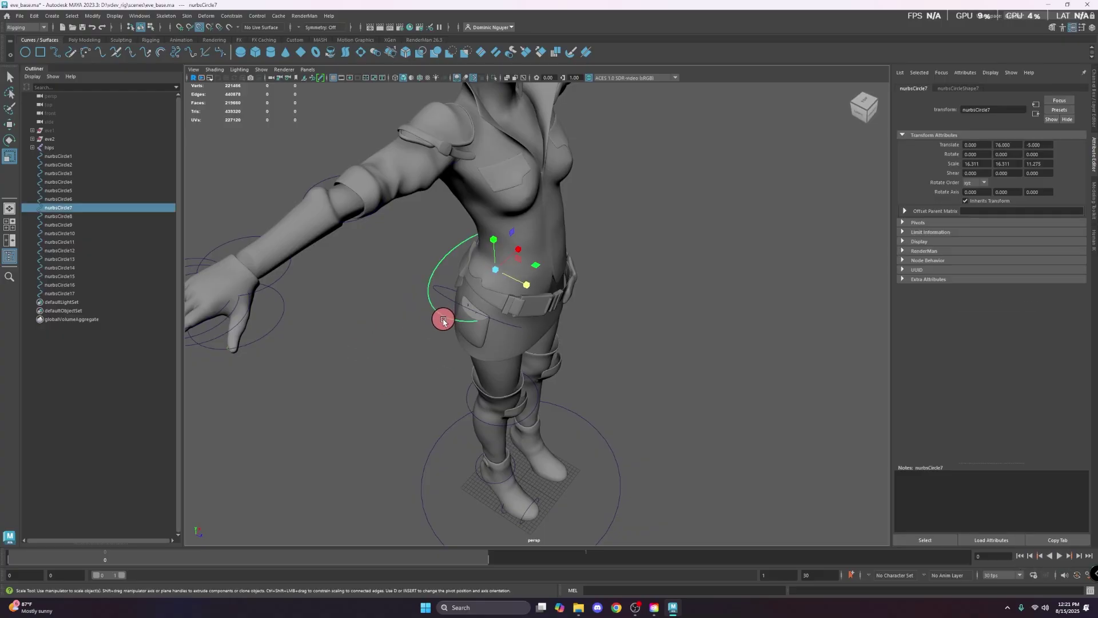
pyautogui.moveTo(526, 290); pyautogui.dragTo(539, 299)
pyautogui.press('w')
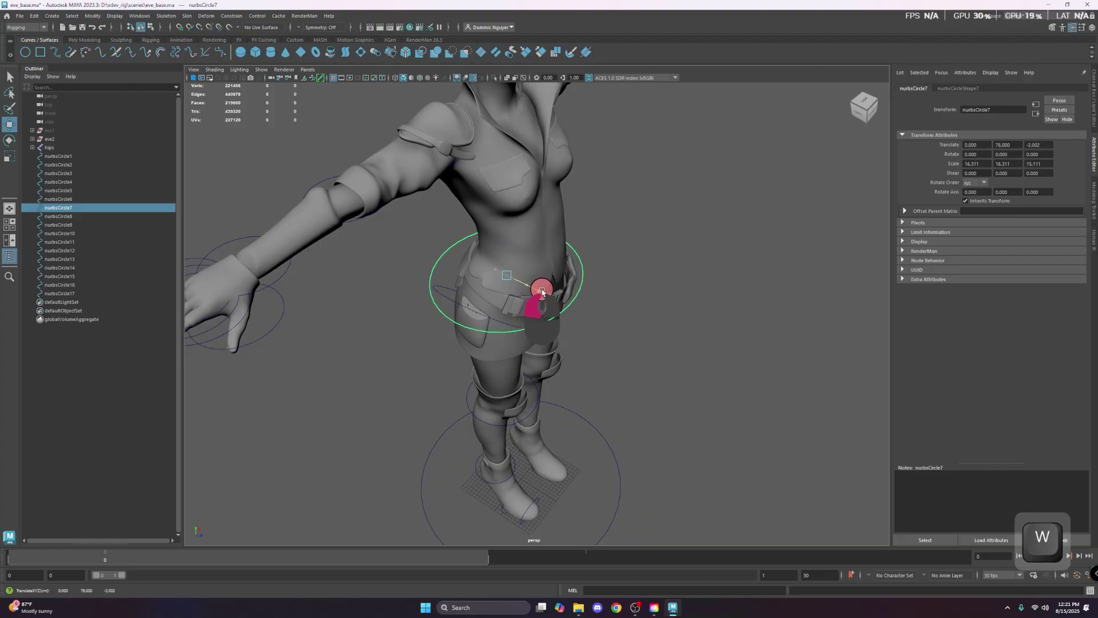
pyautogui.keyDown('alt'); pyautogui.moveTo(420, 311); pyautogui.dragTo(255, 86); pyautogui.keyUp('alt')
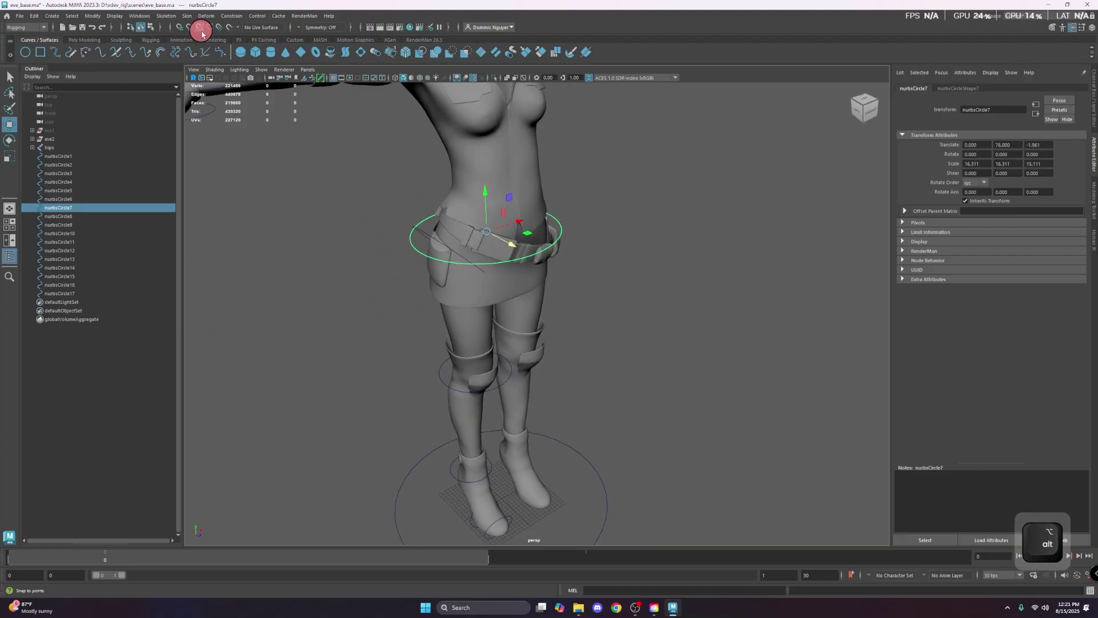
pyautogui.keyDown('alt'); pyautogui.moveTo(363, 236); pyautogui.dragTo(349, 300); pyautogui.keyUp('alt')
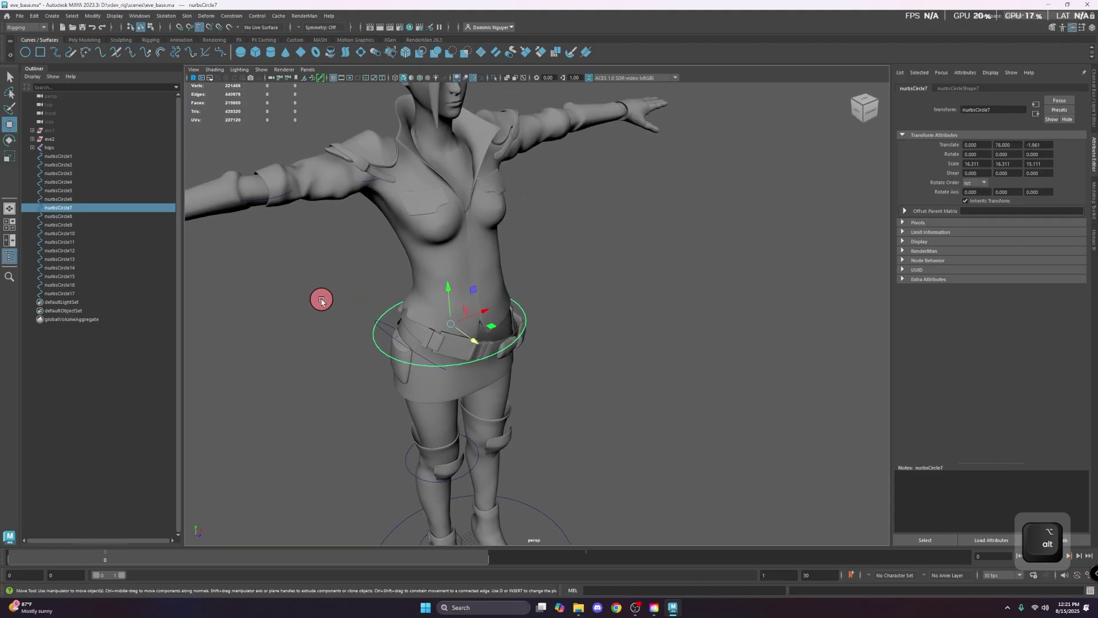
# - Switch to wireframe display and hide the eve1 and eve2 meshes
pyautogui.press('4')
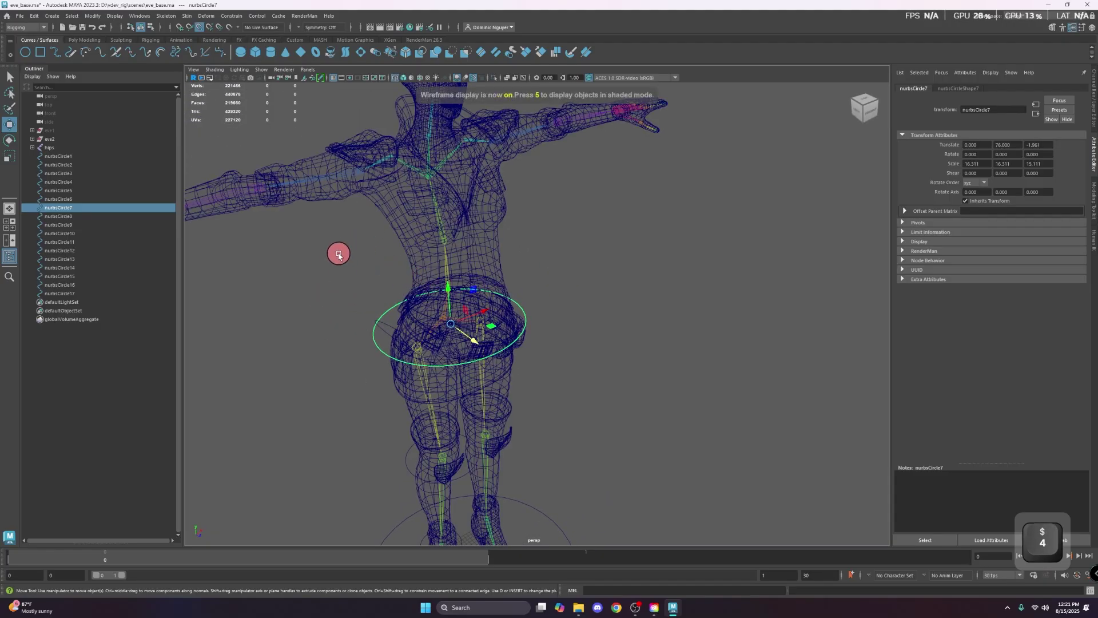
pyautogui.click(62, 139)
pyautogui.keyDown('shift'); pyautogui.click(51, 131); pyautogui.keyUp('shift')
pyautogui.hotkey('ctrl', 'h')
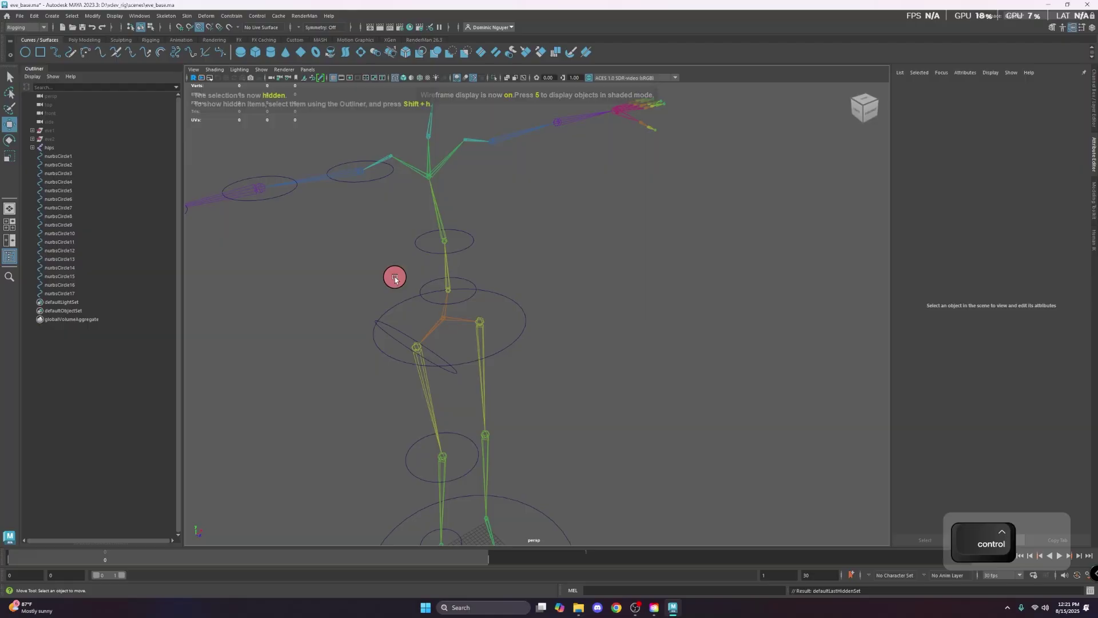
# - Scale the two spine circles above the pelvis together to about 16.4 in X and Y and 11.7 in Z
pyautogui.click(425, 286)
pyautogui.keyDown('shift'); pyautogui.click(422, 250); pyautogui.keyUp('shift')
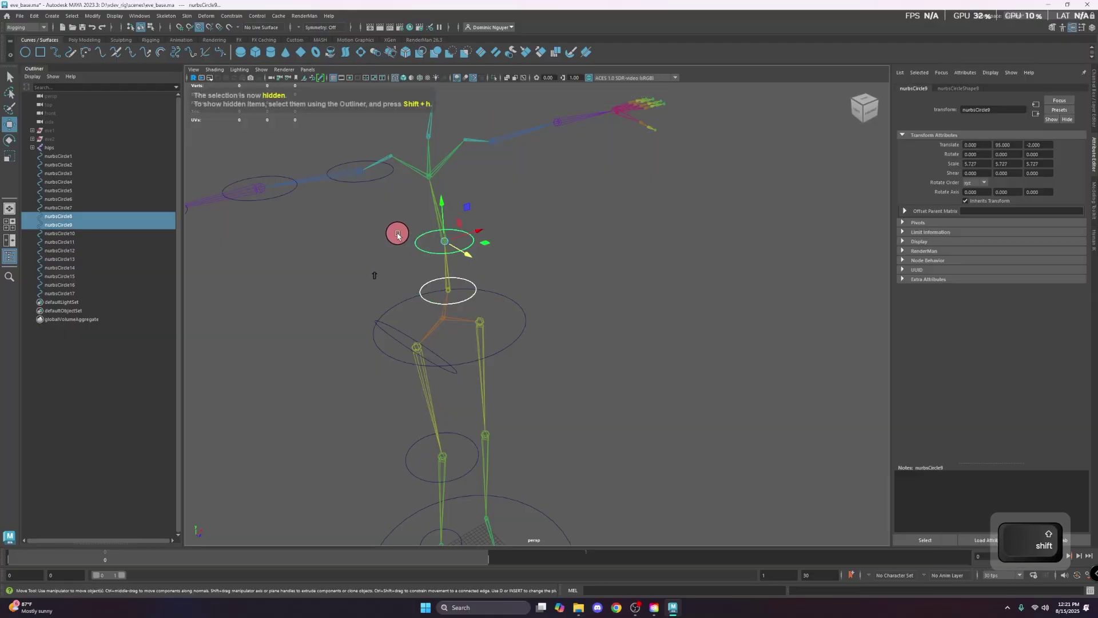
pyautogui.press('r')
pyautogui.moveTo(446, 242); pyautogui.dragTo(208, 192)
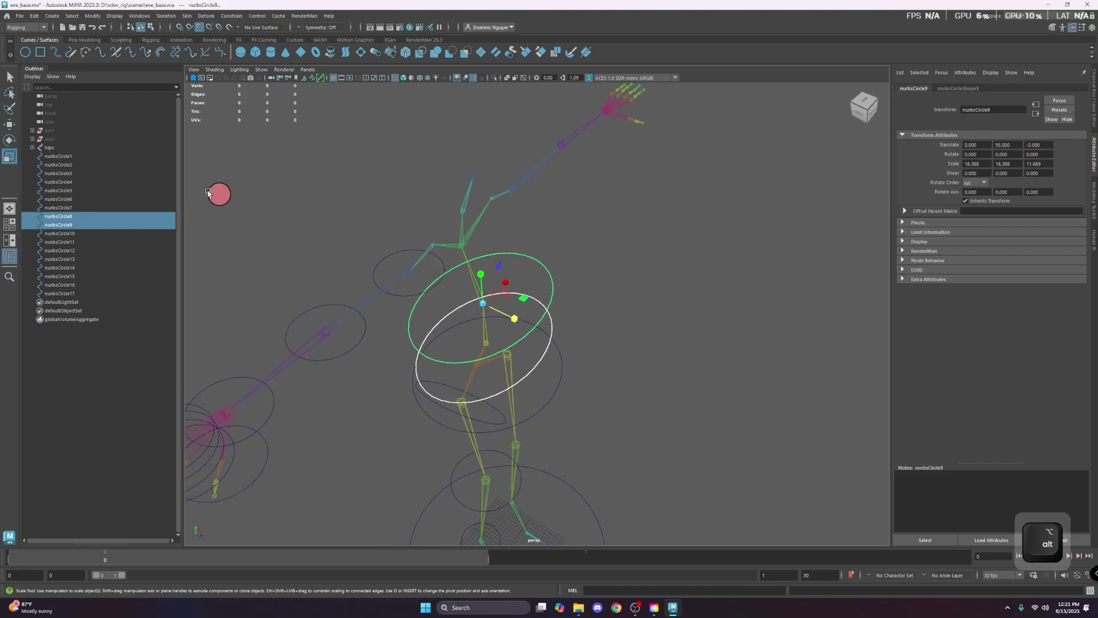
# - Unhide the eve2 mesh and move both spine circles forward to about 0.65 in Z so they center on the torso
pyautogui.click(61, 137)
pyautogui.hotkey('shift', 'h')
pyautogui.click(350, 311)
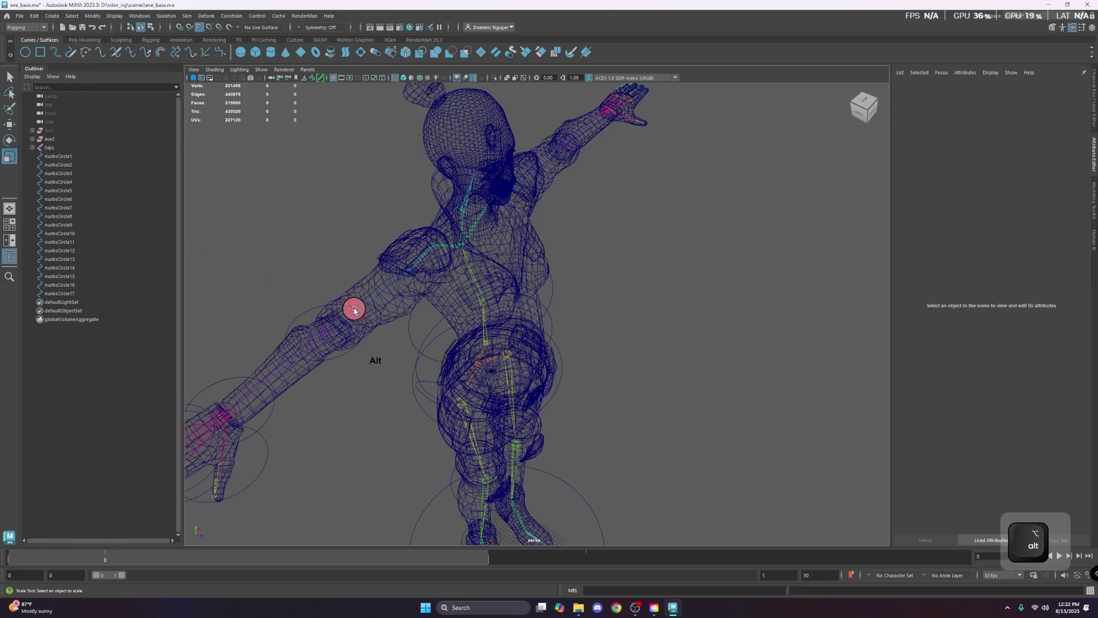
pyautogui.keyDown('alt'); pyautogui.moveTo(350, 310); pyautogui.dragTo(383, 289); pyautogui.keyUp('alt')
pyautogui.moveTo(513, 272); pyautogui.dragTo(465, 212)
pyautogui.press('w')
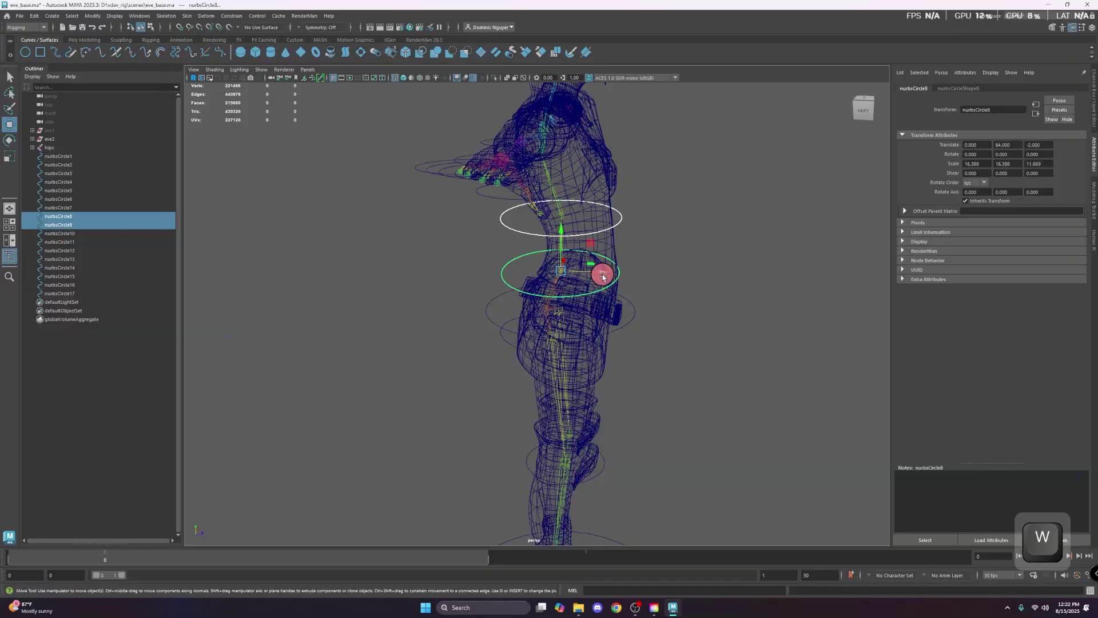
pyautogui.moveTo(603, 277)
pyautogui.mouseDown()
pyautogui.moveTo(613, 304)
pyautogui.moveTo(612, 294)
pyautogui.mouseUp()
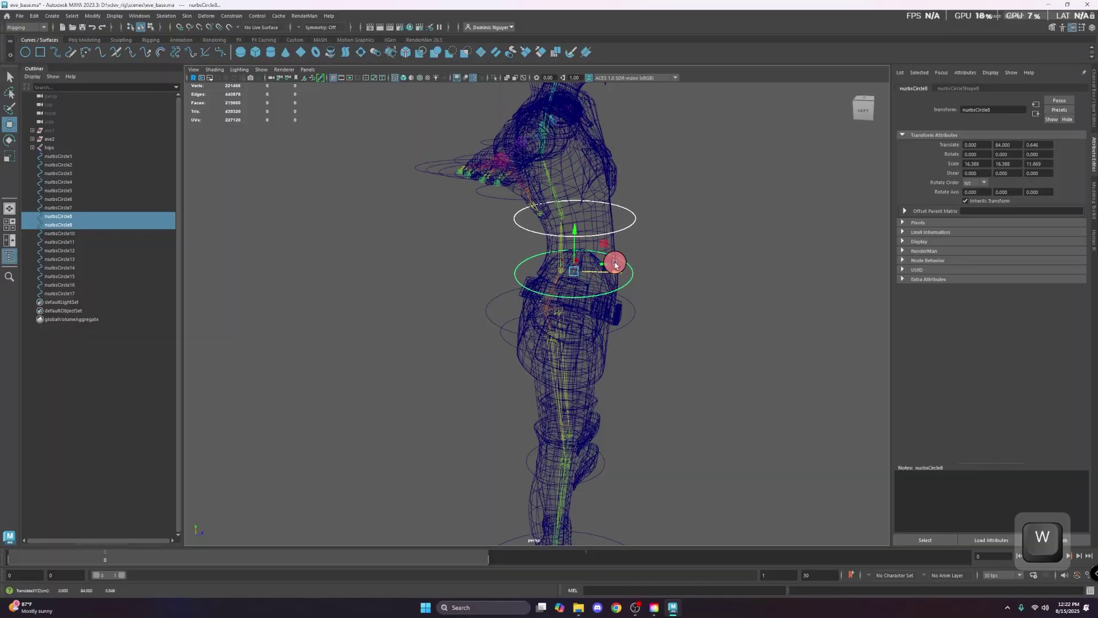
pyautogui.click(500, 250)
# - Hide the eve2 mesh and set the right shoulder circle's Z rotation to 90 degrees
pyautogui.keyDown('alt'); pyautogui.moveTo(500, 250); pyautogui.dragTo(415, 237); pyautogui.keyUp('alt')
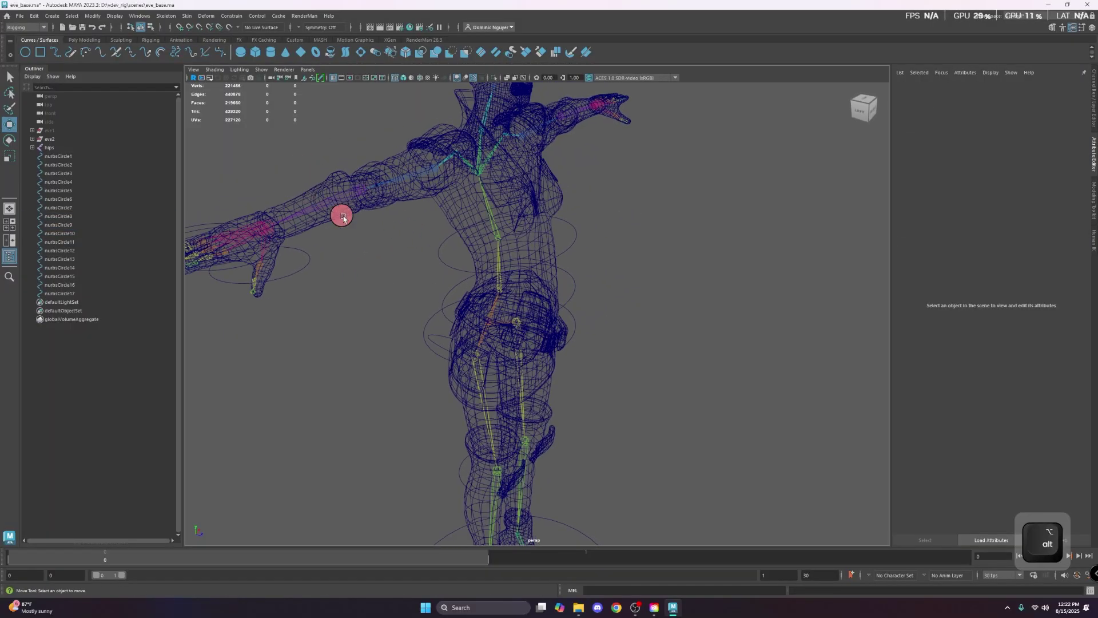
pyautogui.click(64, 139)
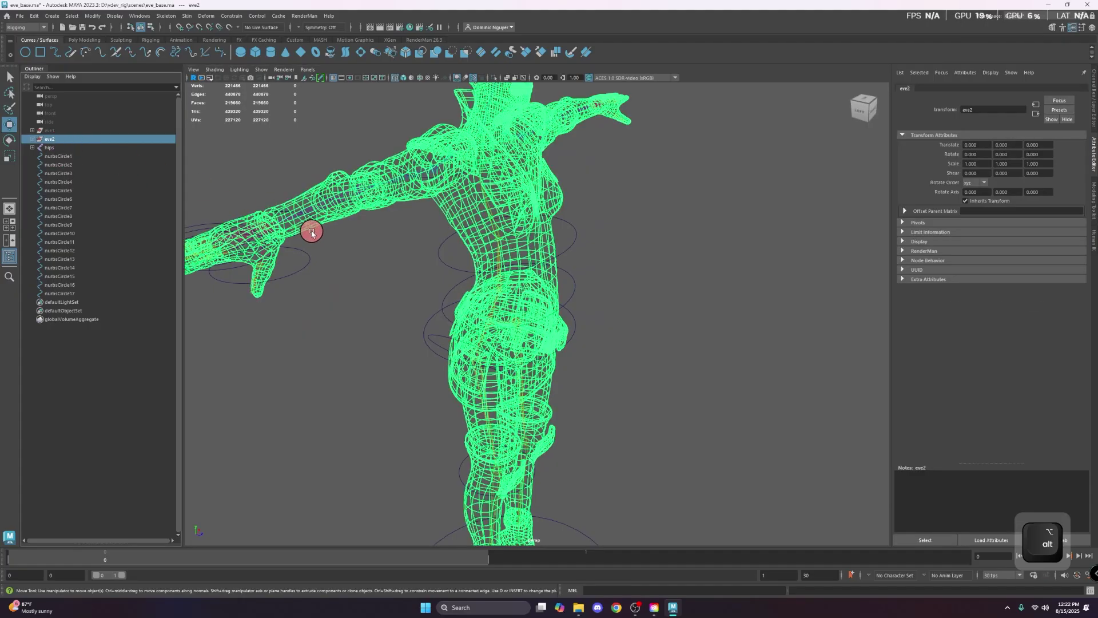
pyautogui.hotkey('ctrl', 'h')
pyautogui.click(432, 171)
pyautogui.press('e')
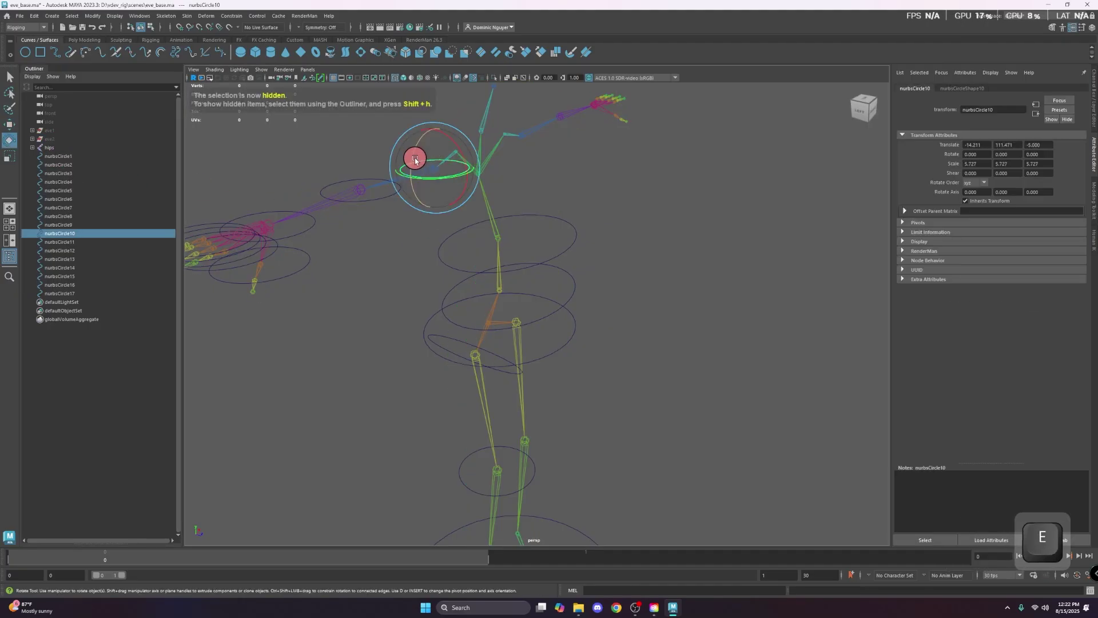
pyautogui.moveTo(416, 160); pyautogui.dragTo(1042, 151)
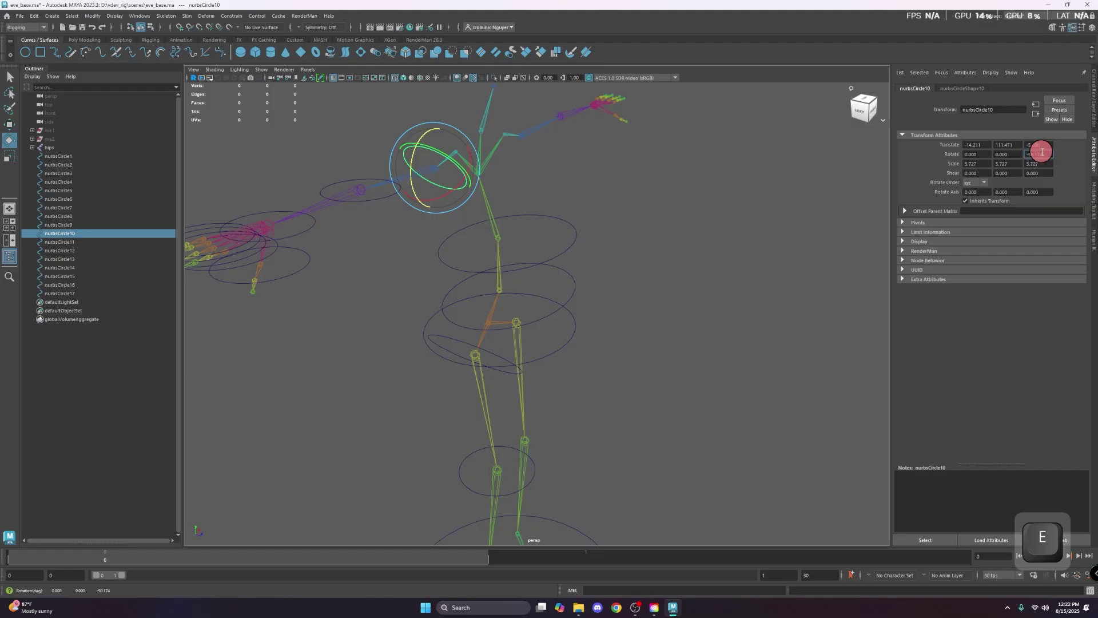
pyautogui.write('90')
pyautogui.press('Return')
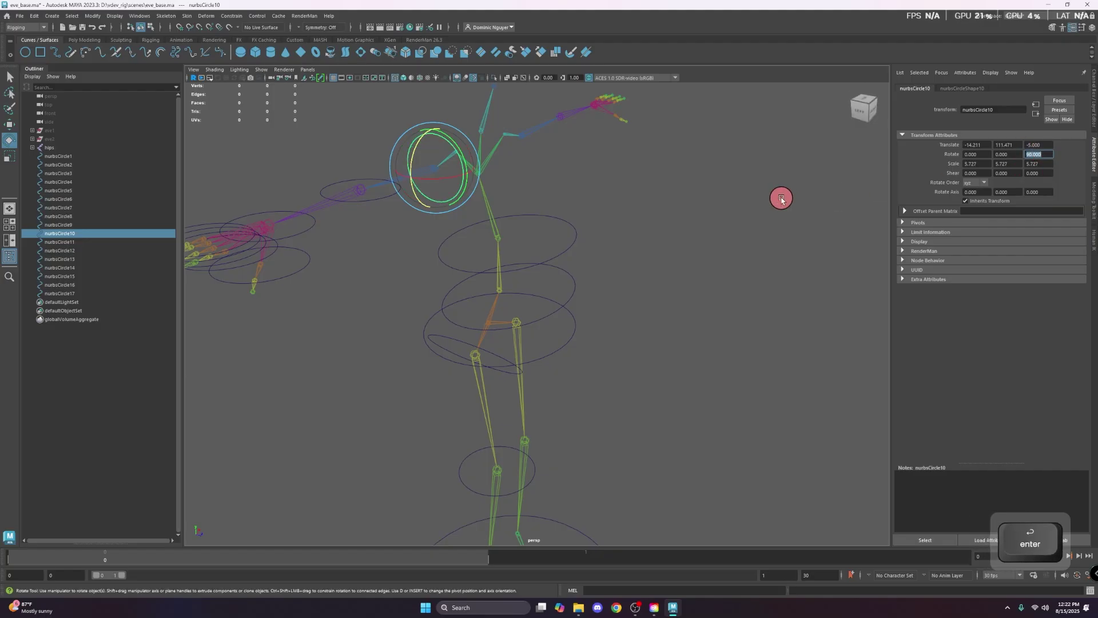
pyautogui.click(361, 223)
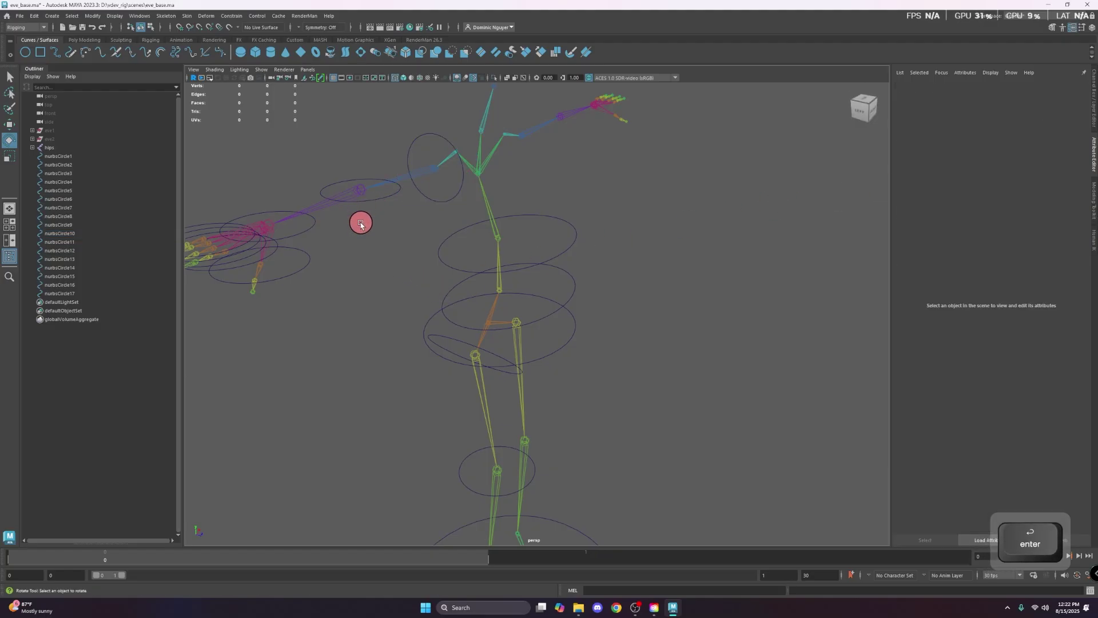
# - Try rotating the selected right wrist and finger circles to 90 degrees in Z, Y and X, and undo the last change
pyautogui.moveTo(277, 240); pyautogui.dragTo(275, 243)
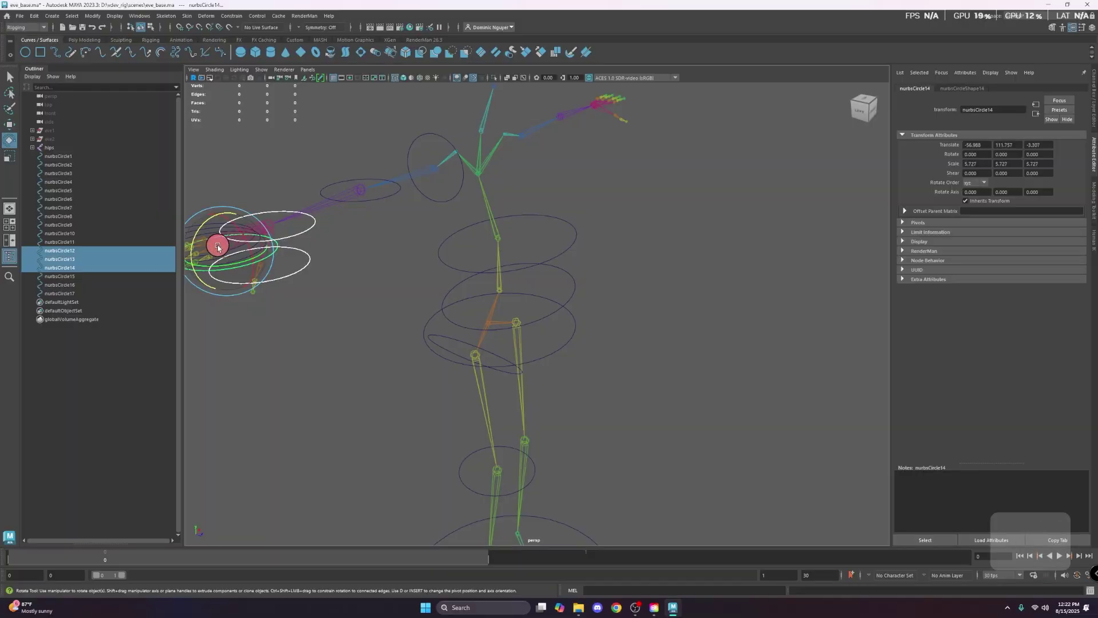
pyautogui.keyDown('shift'); pyautogui.moveTo(199, 234); pyautogui.dragTo(215, 240); pyautogui.keyUp('shift')
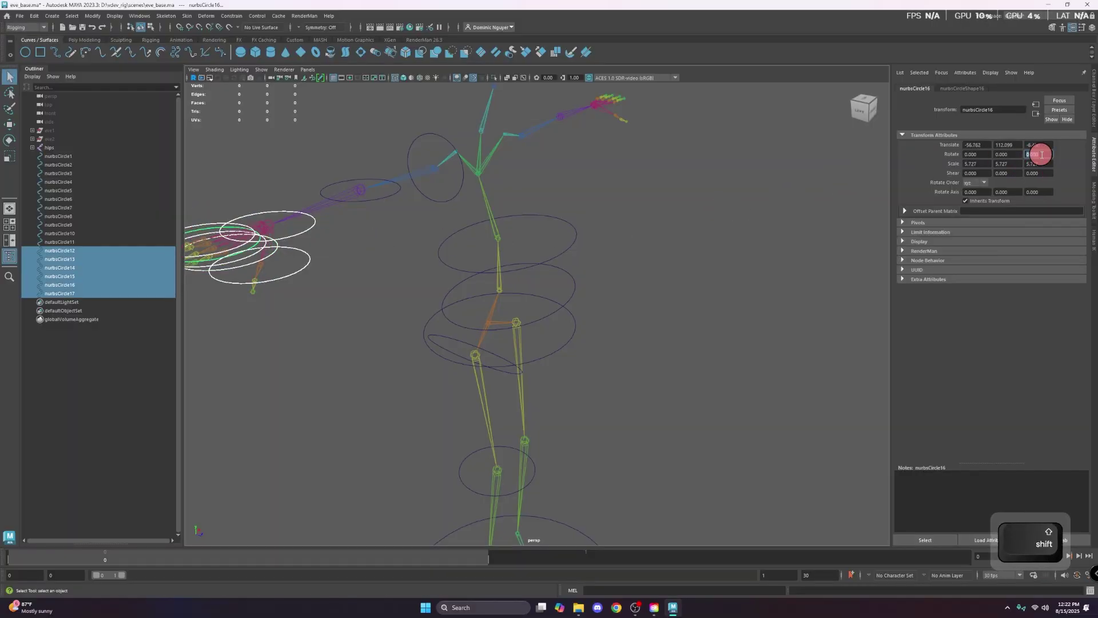
pyautogui.write('90')
pyautogui.press('Return')
pyautogui.click(1006, 154)
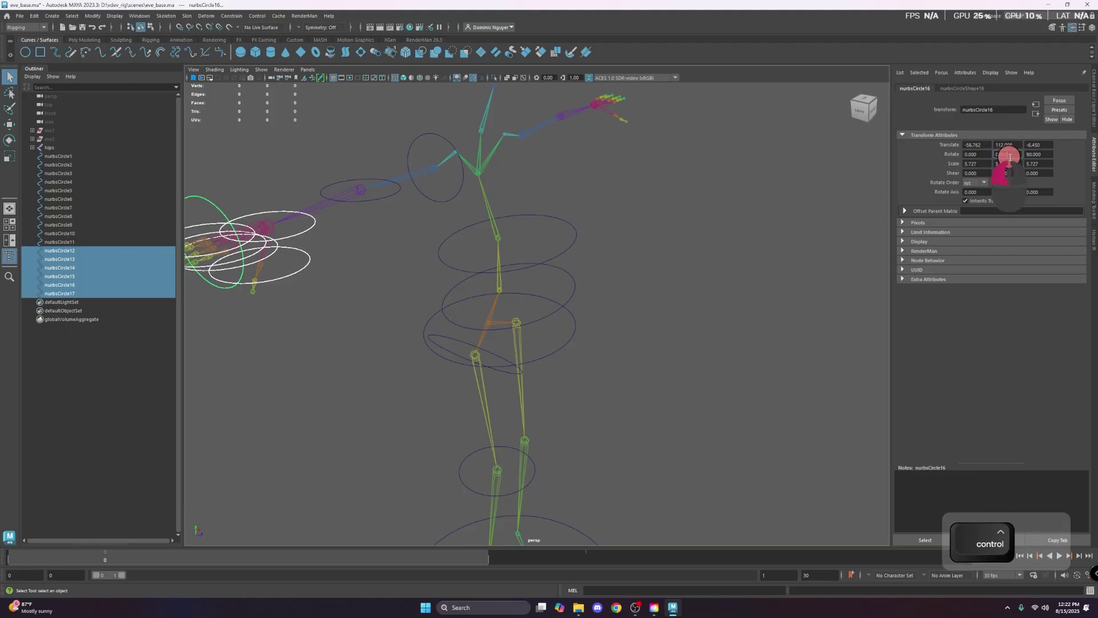
pyautogui.write('90')
pyautogui.press('Return')
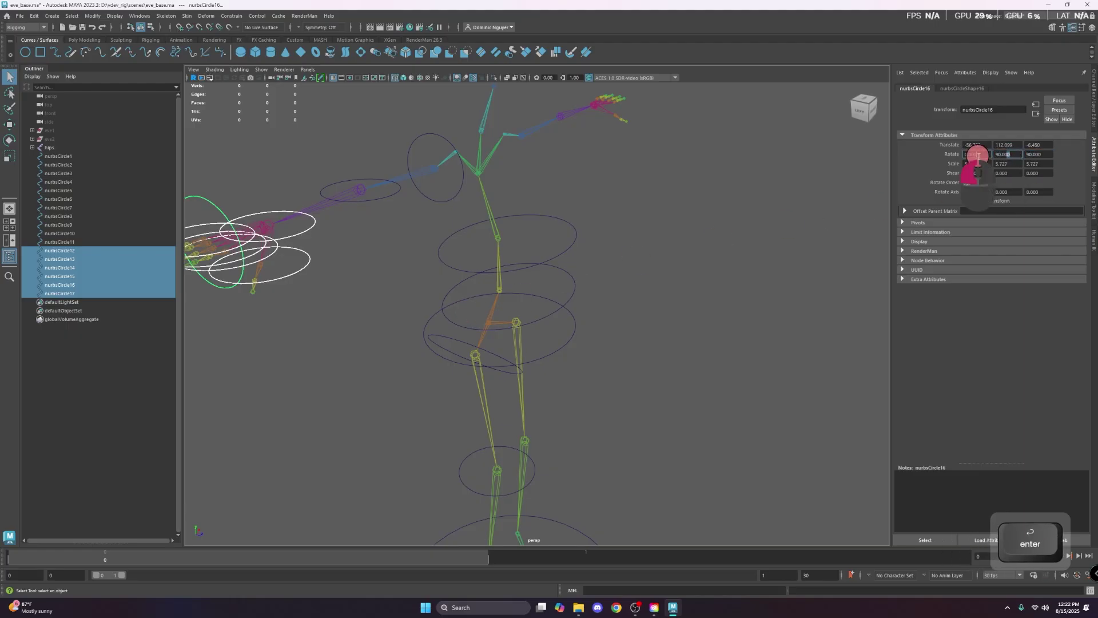
pyautogui.write('90')
pyautogui.press('Return')
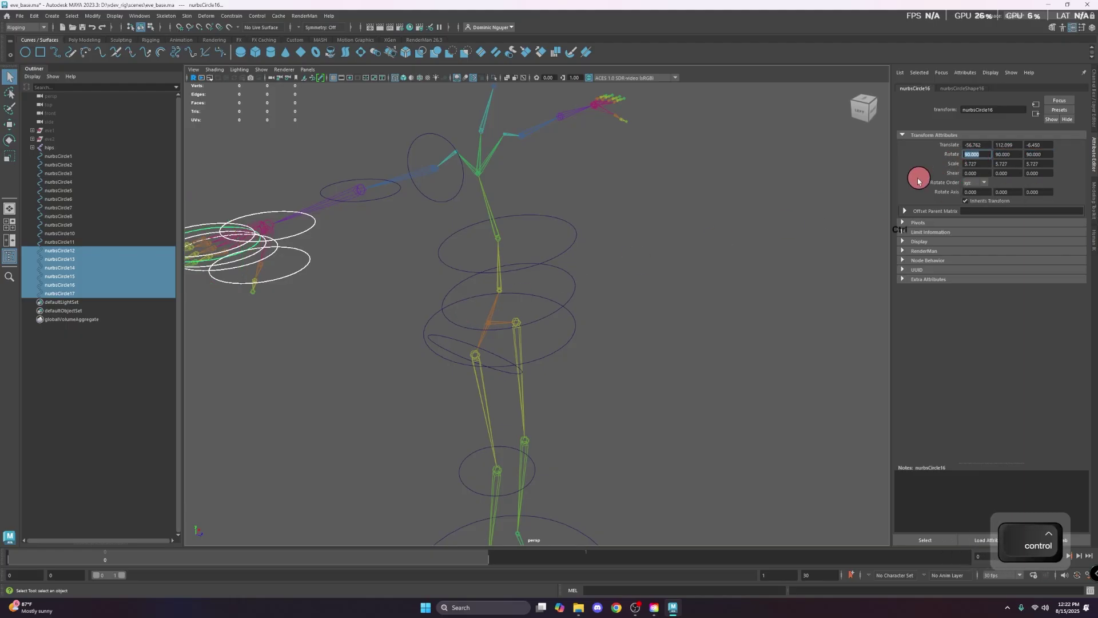
pyautogui.hotkey('ctrl', 'z')
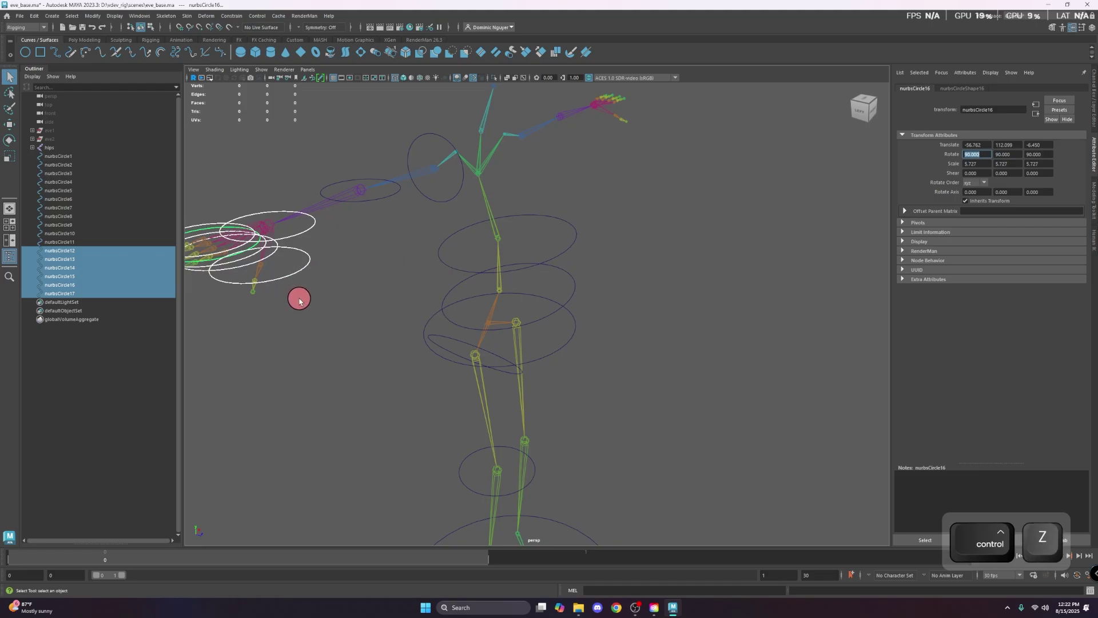
# - Delete all the circles on the right hand and the elbow circle, and select the right shoulder circle
pyautogui.click(307, 285)
pyautogui.moveTo(311, 275); pyautogui.dragTo(277, 236)
pyautogui.press('Delete')
pyautogui.click(216, 232)
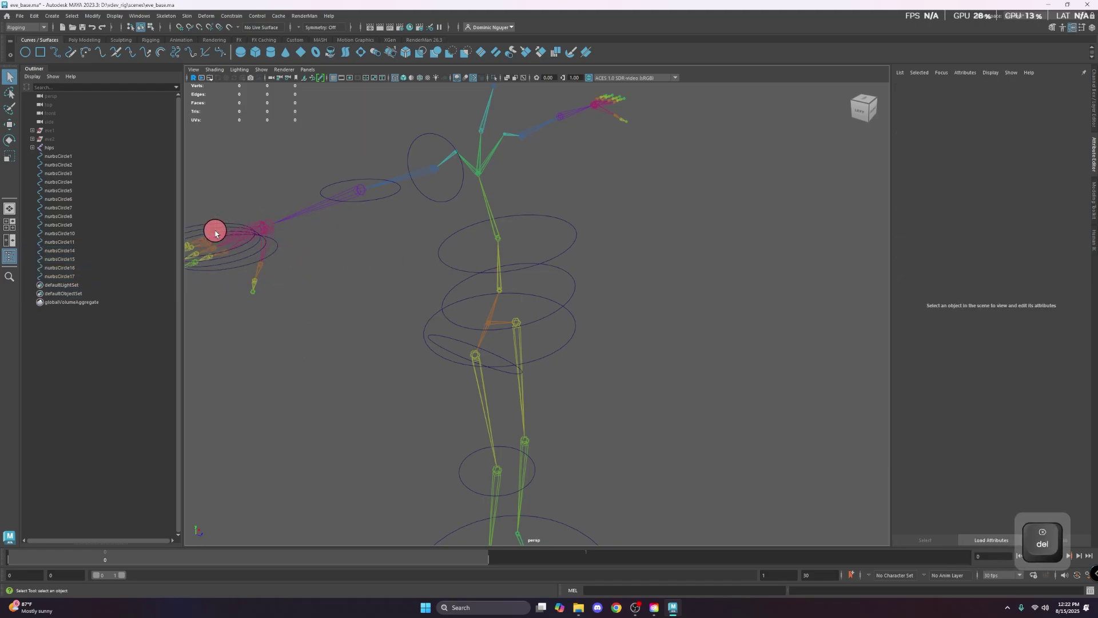
pyautogui.press('Delete')
pyautogui.click(277, 250)
pyautogui.press('Delete')
pyautogui.moveTo(229, 280); pyautogui.dragTo(231, 260)
pyautogui.press('Delete')
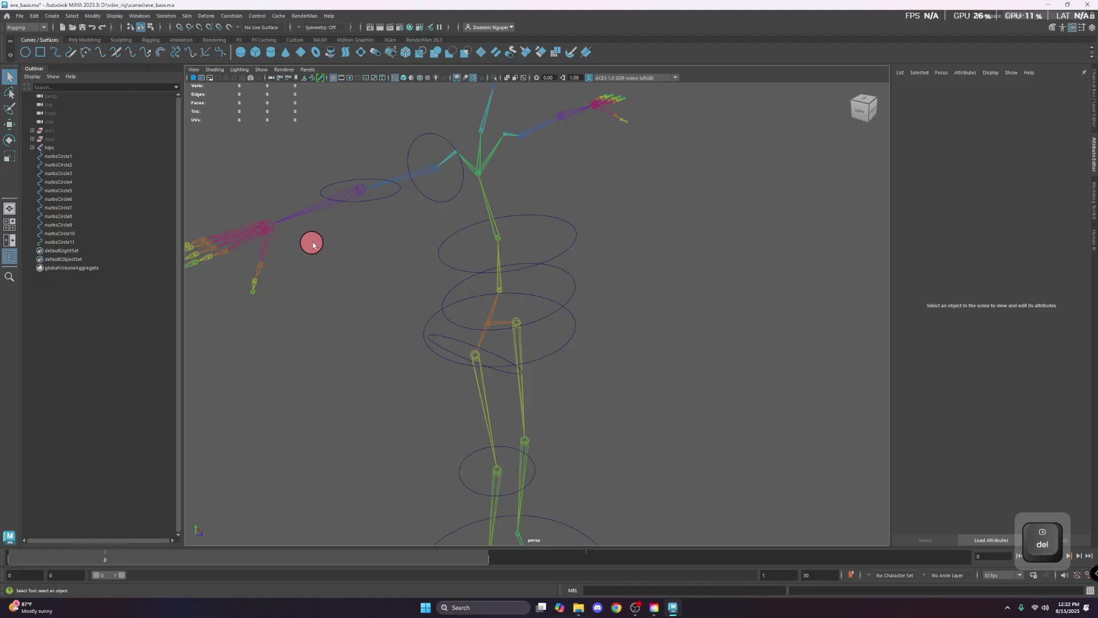
pyautogui.moveTo(374, 248); pyautogui.dragTo(375, 209)
pyautogui.press('Delete')
pyautogui.click(440, 206)
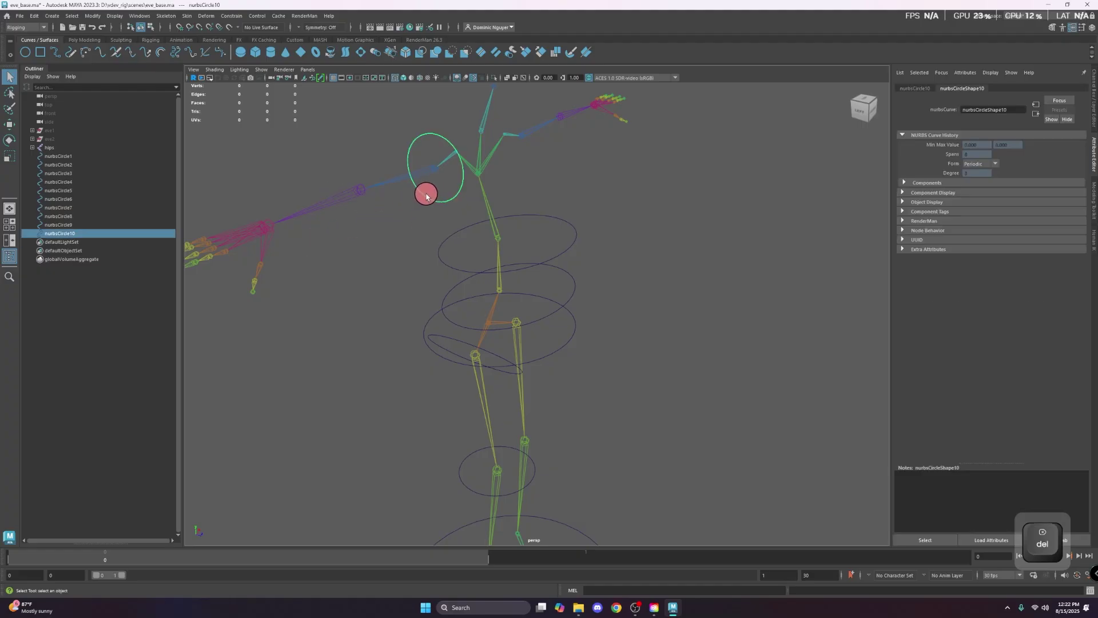
pyautogui.press('w')
pyautogui.keyDown('shift'); pyautogui.moveTo(435, 171); pyautogui.dragTo(372, 186); pyautogui.keyUp('shift')
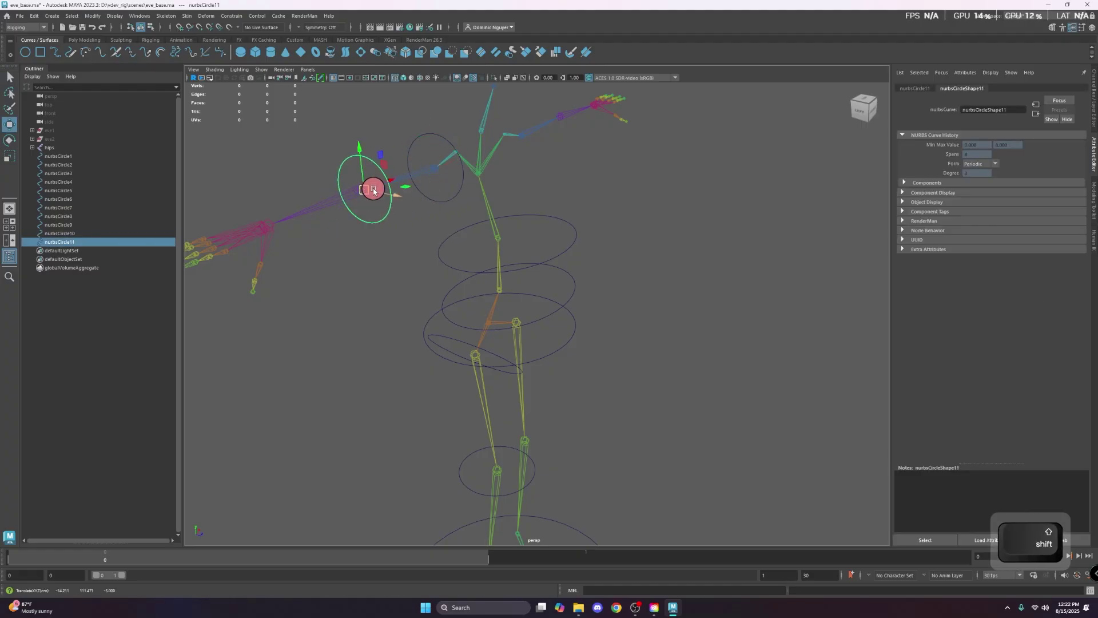
pyautogui.hotkey('ctrl', 'z')
# - Enable point snapping and duplicate the right shoulder circle onto the right elbow and wrist joints
pyautogui.click(203, 30)
pyautogui.click(414, 175)
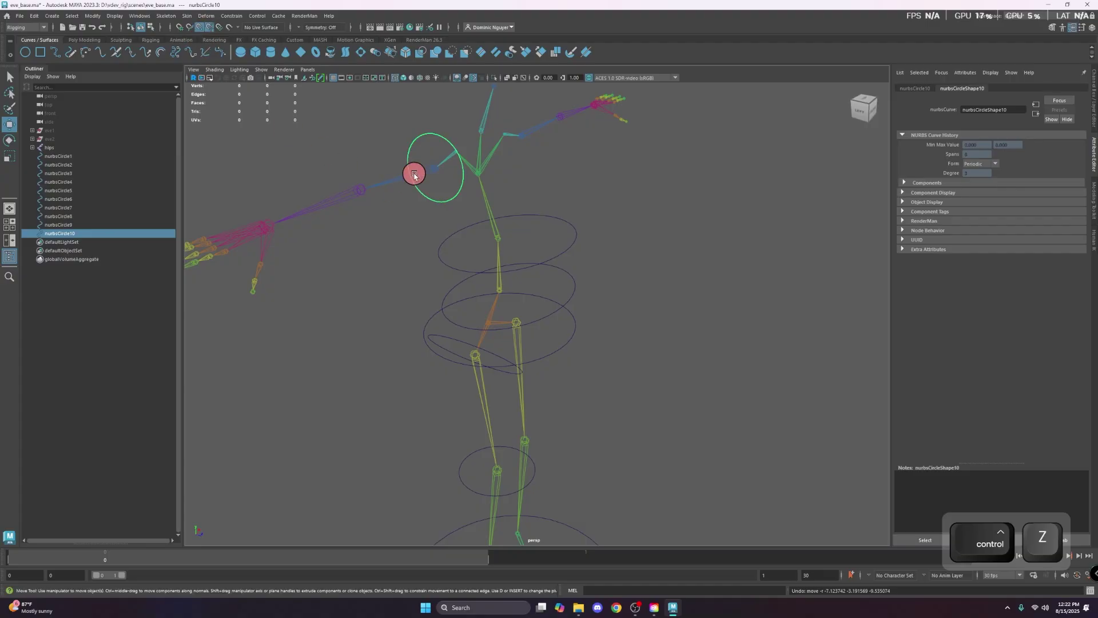
pyautogui.press('w')
pyautogui.moveTo(429, 172); pyautogui.dragTo(257, 231)
# - Unhide the eve2 mesh and scale the right shoulder circle uniformly to about 8.7 to surround the upper arm
pyautogui.click(81, 140)
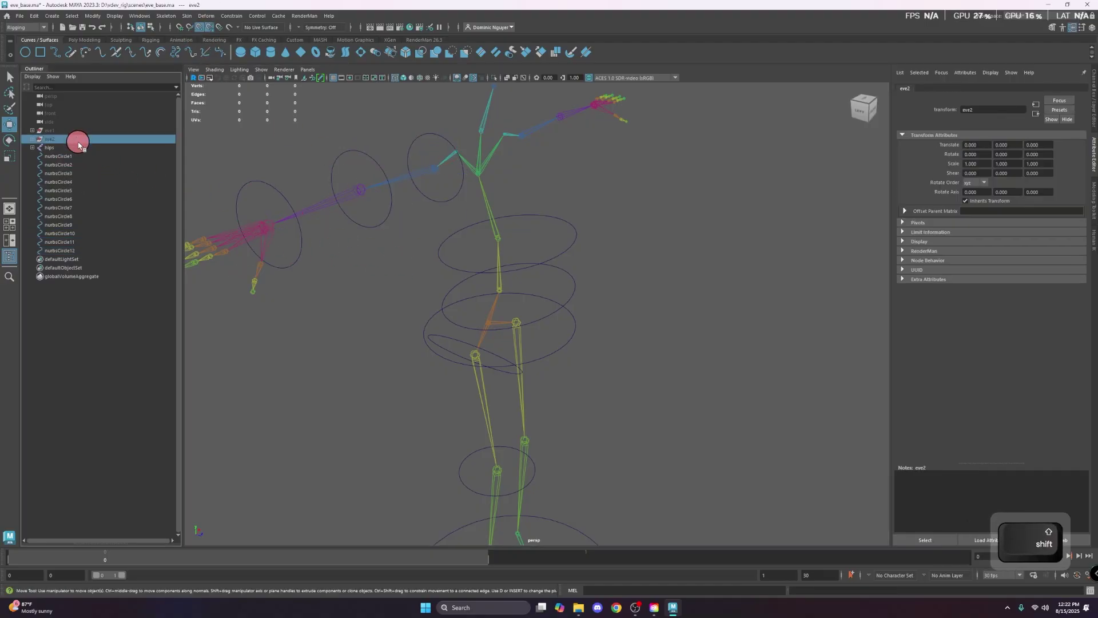
pyautogui.hotkey('shift', 'h')
pyautogui.click(411, 251)
pyautogui.keyDown('alt'); pyautogui.moveTo(427, 218); pyautogui.dragTo(355, 157); pyautogui.keyUp('alt')
pyautogui.click(343, 181)
pyautogui.press('r')
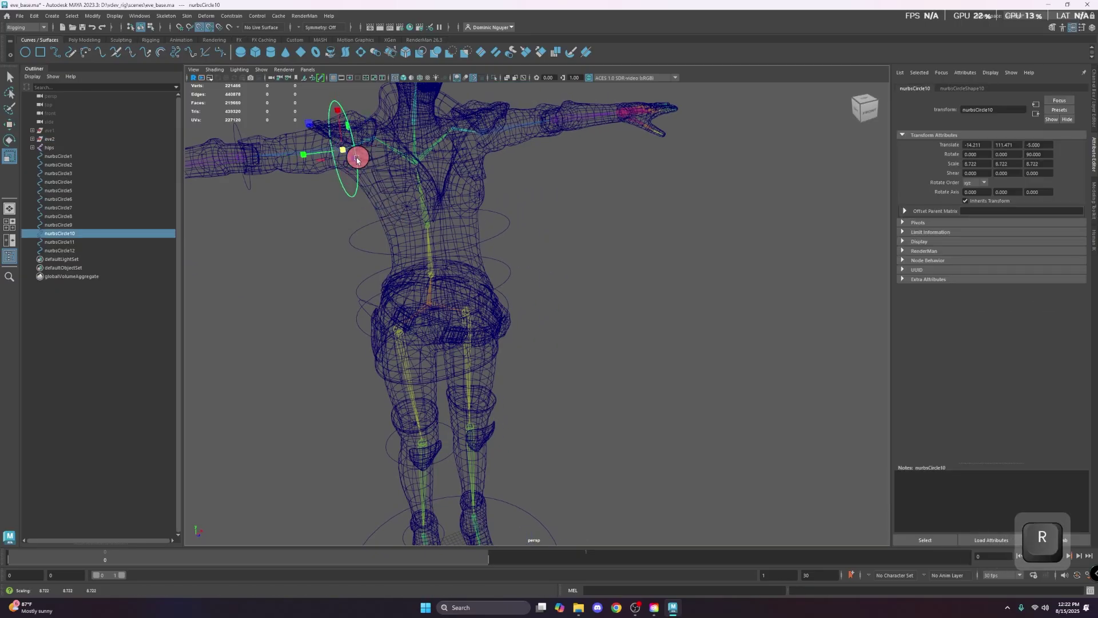
# - Scale the right wrist circle uniformly to about 4.75 to fit around the wrist
pyautogui.keyDown('alt'); pyautogui.moveTo(294, 220); pyautogui.dragTo(406, 304); pyautogui.keyUp('alt')
pyautogui.click(326, 325)
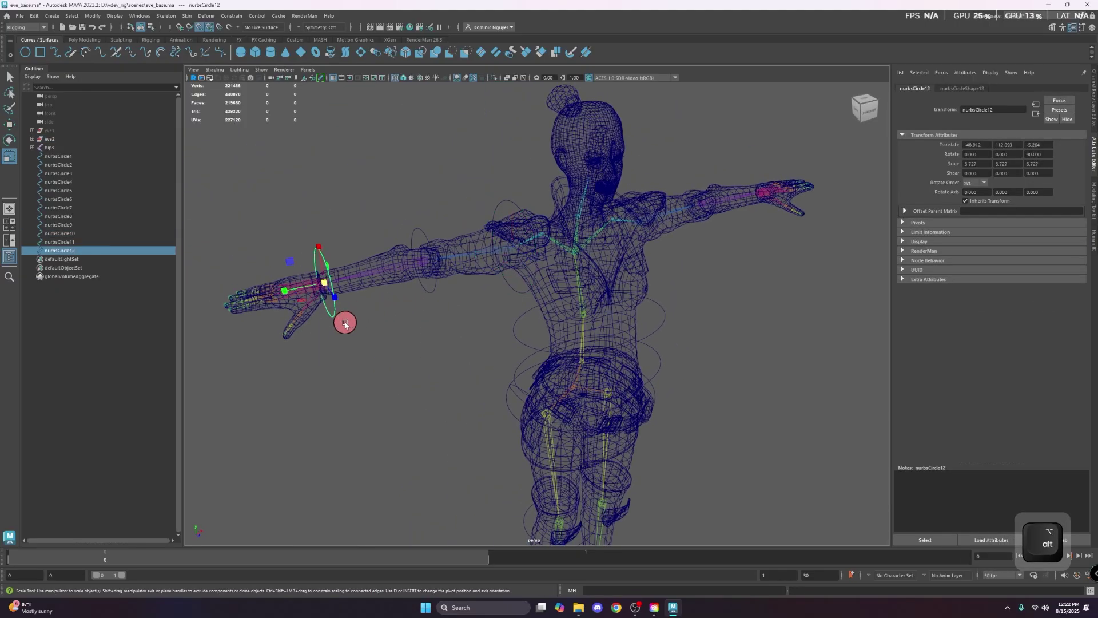
pyautogui.moveTo(319, 284); pyautogui.dragTo(314, 287)
# - Duplicate the right wrist circle to the knuckles at about X -57.25, and hide the eve2 mesh
pyautogui.keyDown('alt'); pyautogui.moveTo(321, 333); pyautogui.dragTo(481, 324, button='middle'); pyautogui.keyUp('alt')
pyautogui.scroll(5, 397, 326)
pyautogui.scroll(-2, 387, 319)
pyautogui.press('w')
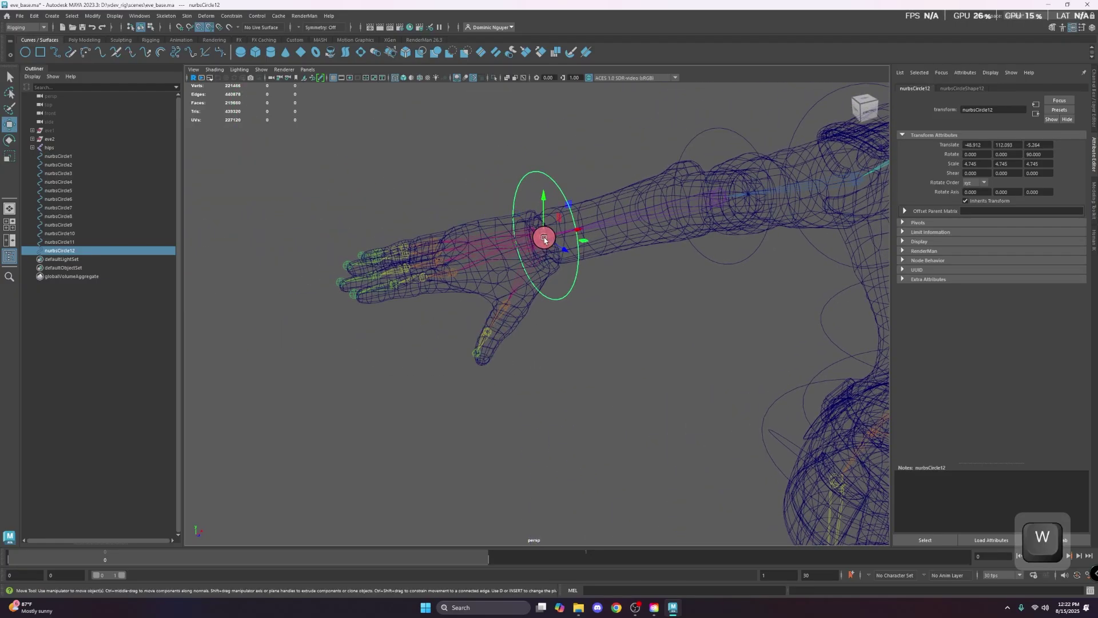
pyautogui.keyDown('shift'); pyautogui.moveTo(544, 238); pyautogui.dragTo(425, 264); pyautogui.keyUp('shift')
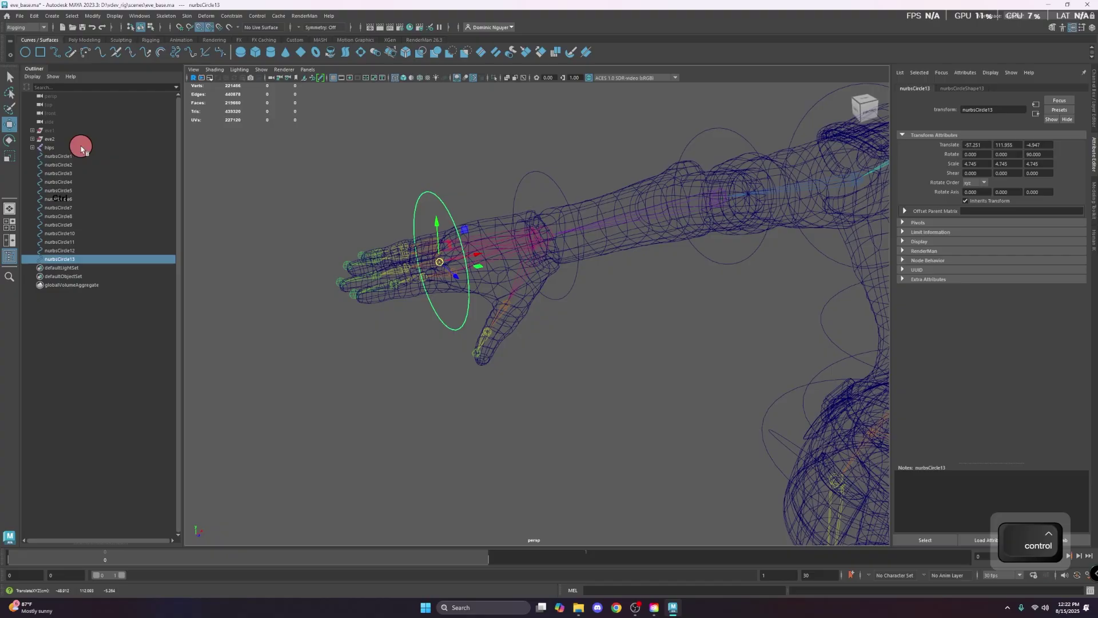
pyautogui.click(52, 139)
pyautogui.hotkey('ctrl', 'h')
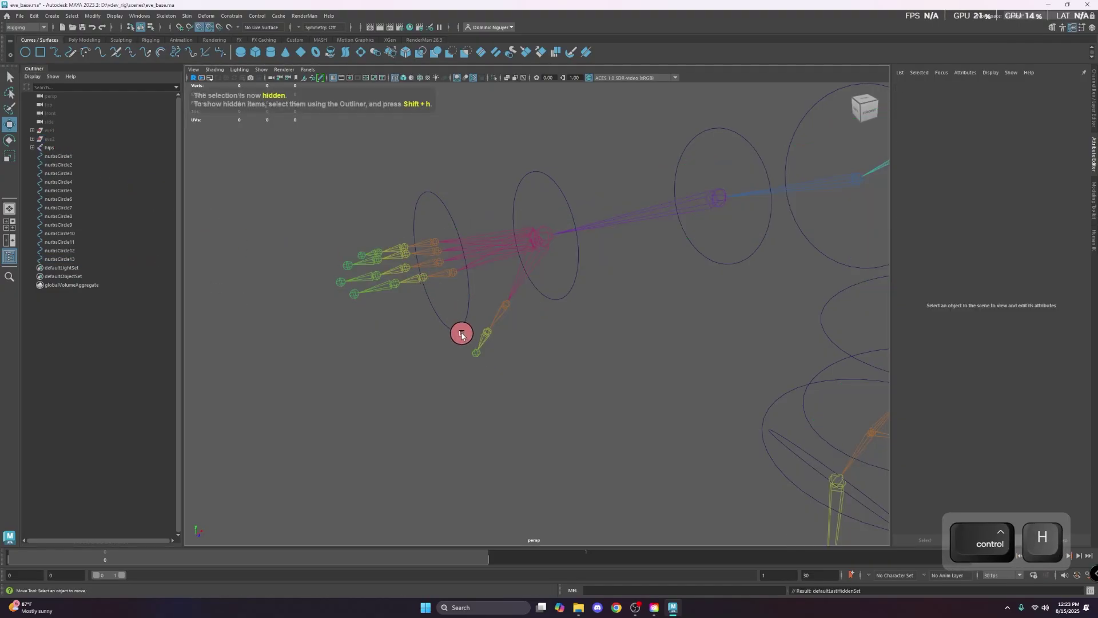
# - Scale the right knuckle circle down along one axis so it flattens around the finger base joints
pyautogui.click(462, 335)
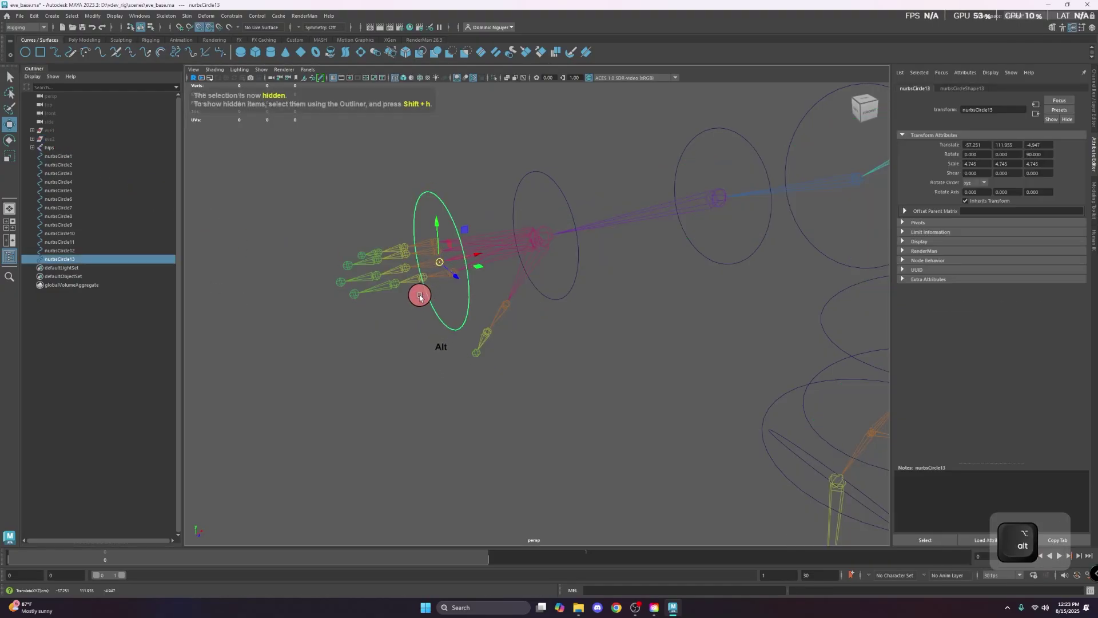
pyautogui.moveTo(417, 294)
pyautogui.keyDown('alt'); pyautogui.mouseDown()
pyautogui.moveTo(449, 314)
pyautogui.moveTo(425, 310)
pyautogui.mouseUp(); pyautogui.keyUp('alt')
pyautogui.press('r')
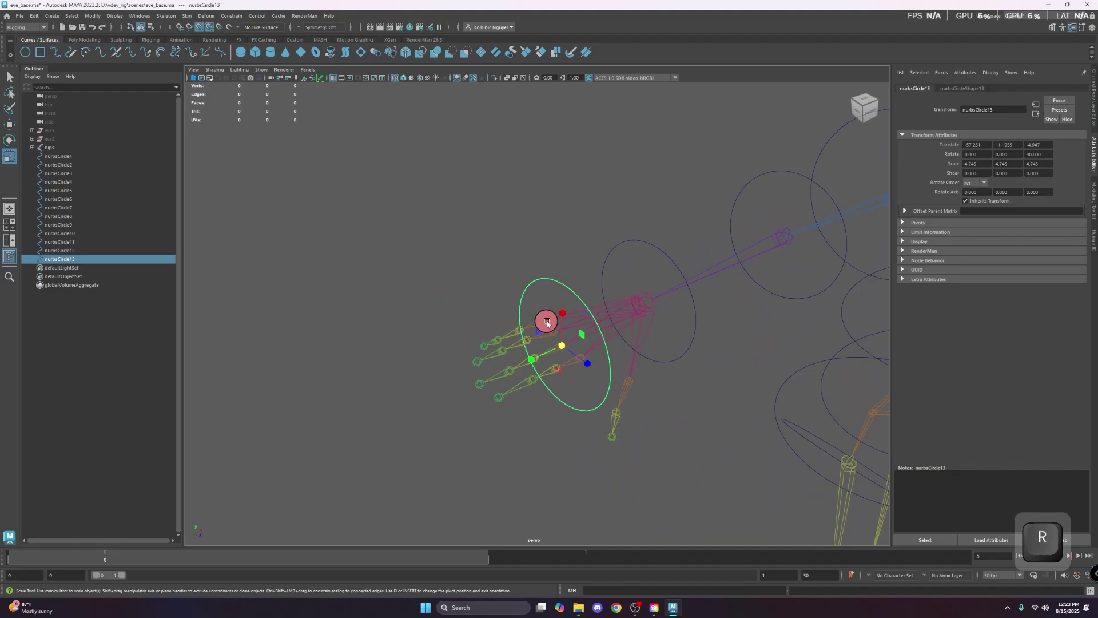
pyautogui.moveTo(546, 320)
pyautogui.mouseDown()
pyautogui.moveTo(564, 326)
pyautogui.moveTo(562, 356)
pyautogui.moveTo(498, 395)
pyautogui.moveTo(518, 422)
pyautogui.moveTo(505, 437)
pyautogui.moveTo(564, 377)
pyautogui.mouseUp()
# - Duplicate the knuckle circle onto the right index fingertip joint and set its scale to 2 on all axes
pyautogui.press('w')
pyautogui.press('r')
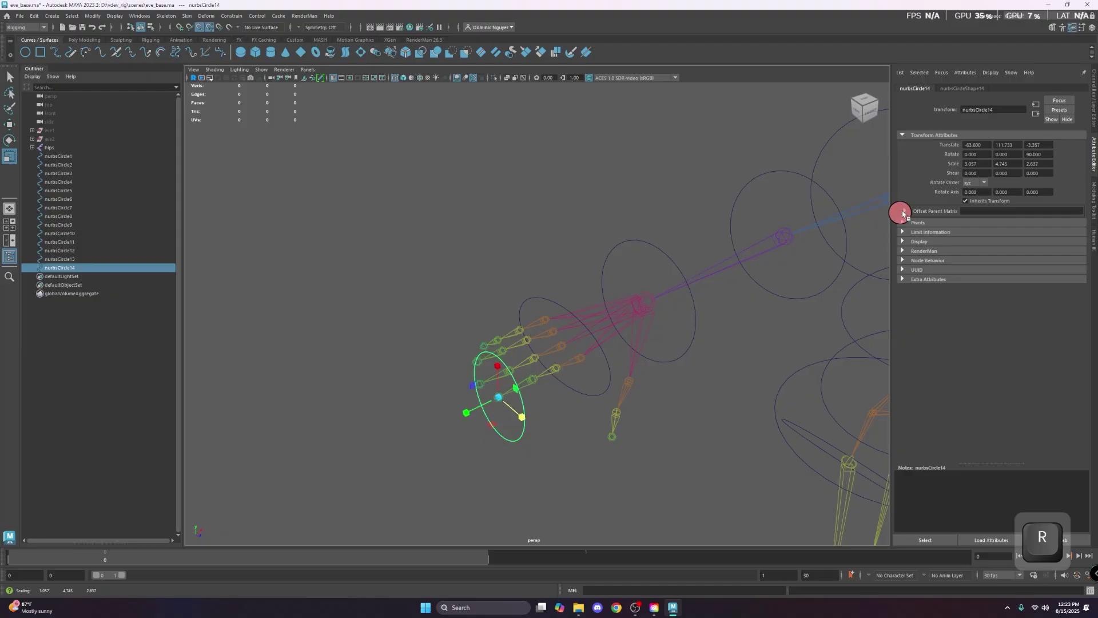
pyautogui.click(991, 163)
pyautogui.write('2')
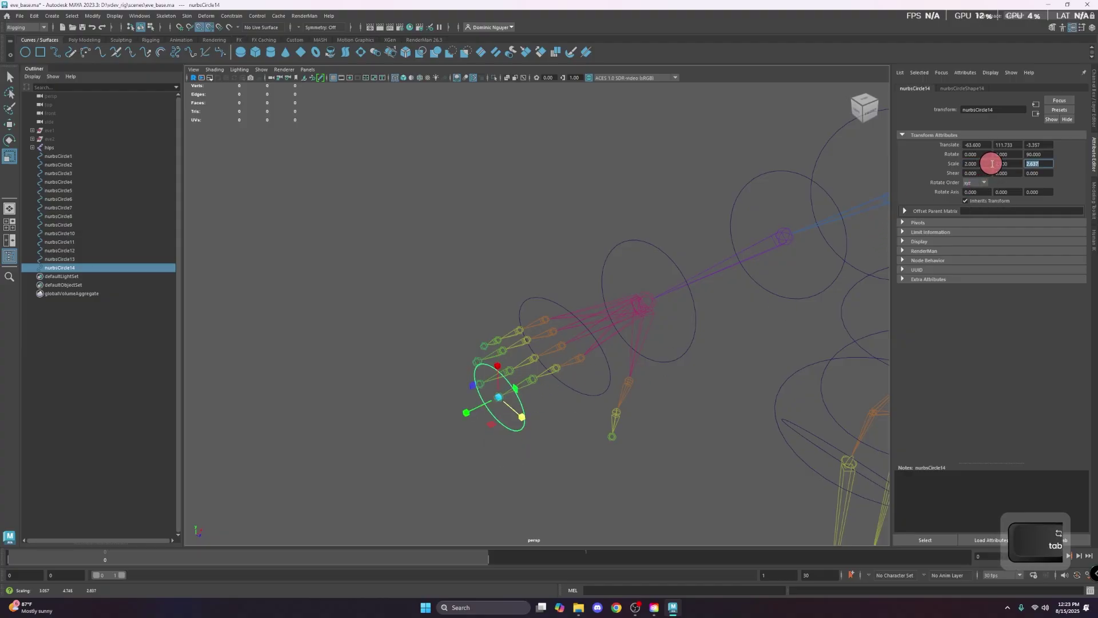
pyautogui.press('Tab')
pyautogui.click(527, 452)
pyautogui.click(502, 428)
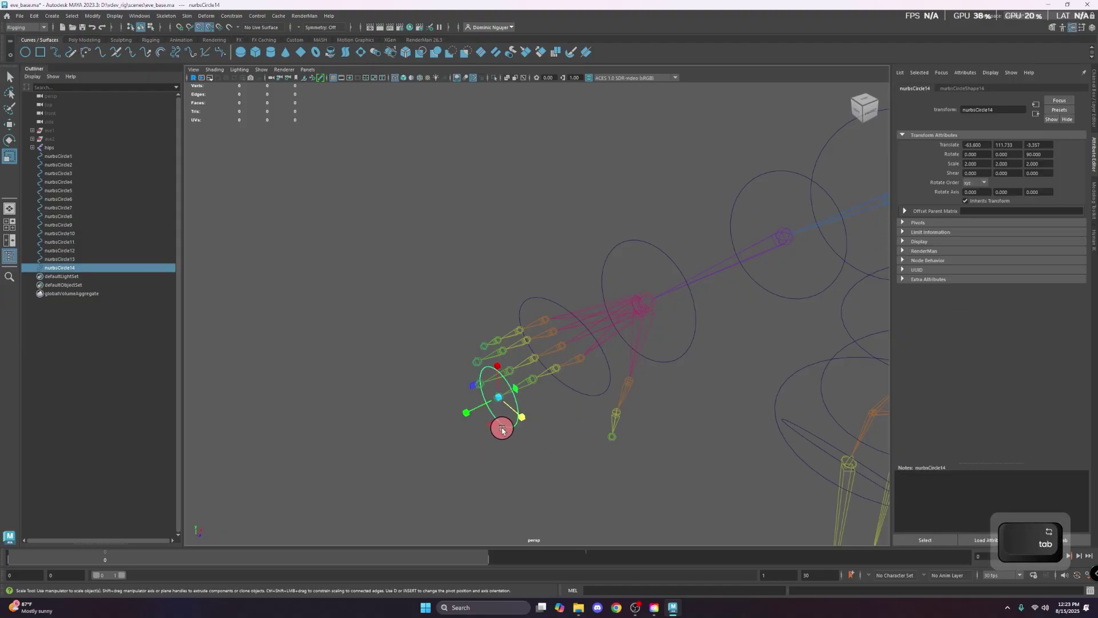
# - Shrink the index fingertip circle to a scale of about 1.27, angle it along the finger, and duplicate it onto the other fingertips
pyautogui.moveTo(500, 406)
pyautogui.mouseDown()
pyautogui.moveTo(480, 446)
pyautogui.moveTo(456, 452)
pyautogui.moveTo(447, 397)
pyautogui.moveTo(467, 385)
pyautogui.moveTo(569, 394)
pyautogui.moveTo(540, 410)
pyautogui.moveTo(498, 402)
pyautogui.moveTo(539, 408)
pyautogui.moveTo(553, 452)
pyautogui.mouseUp()
pyautogui.press('r')
pyautogui.press('w')
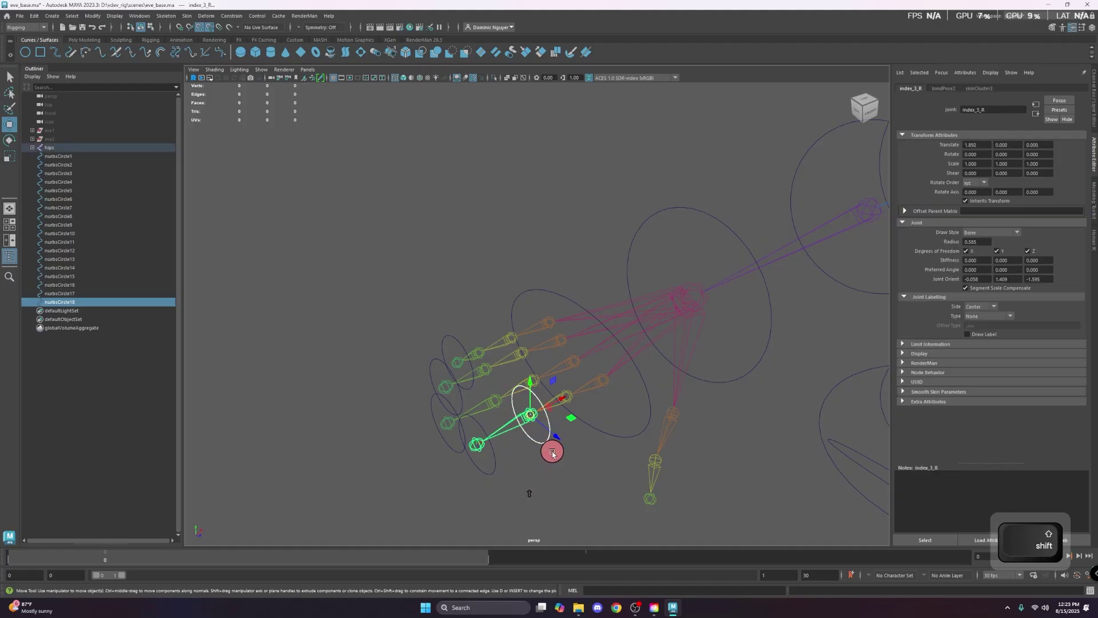
# - Duplicate the circle at the index_3_R joint onto the matching joints of the other three right fingers
pyautogui.click(555, 461)
pyautogui.click(544, 443)
pyautogui.moveTo(530, 415)
pyautogui.keyDown('shift'); pyautogui.mouseDown()
pyautogui.moveTo(497, 403)
pyautogui.moveTo(479, 354)
pyautogui.mouseUp(); pyautogui.keyUp('shift')
pyautogui.click(541, 476)
pyautogui.keyDown('alt'); pyautogui.moveTo(541, 476); pyautogui.dragTo(514, 410); pyautogui.keyUp('alt')
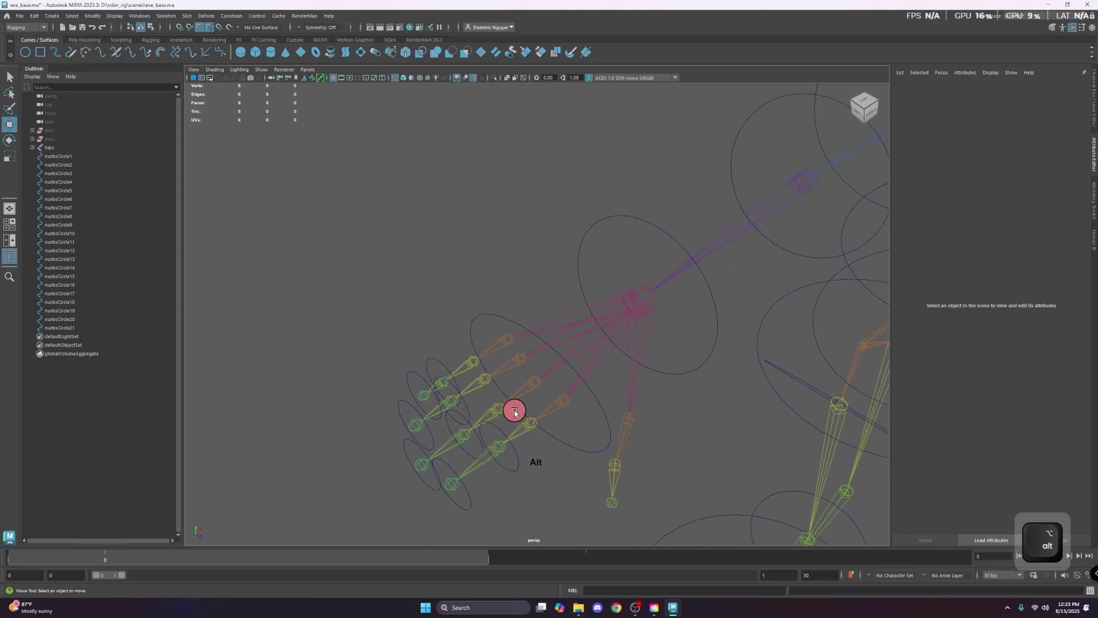
# - Duplicate the finger circles once more onto the second joints of all four right fingers
pyautogui.click(522, 461)
pyautogui.moveTo(498, 449)
pyautogui.keyDown('shift'); pyautogui.mouseDown()
pyautogui.moveTo(530, 428)
pyautogui.moveTo(515, 429)
pyautogui.moveTo(474, 363)
pyautogui.mouseUp(); pyautogui.keyUp('shift')
pyautogui.click(437, 419)
pyautogui.scroll(-5, 461, 460)
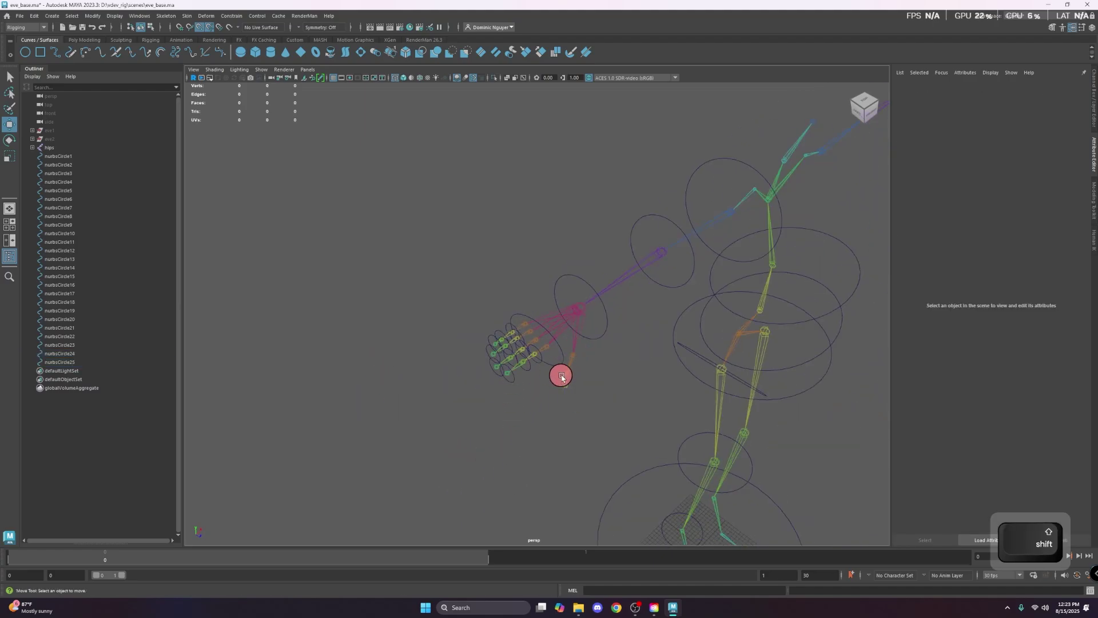
# - Duplicate the right index fingertip circle onto the thumb tip joint and rotate it perpendicular to the thumb
pyautogui.click(512, 379)
pyautogui.moveTo(507, 376)
pyautogui.keyDown('shift'); pyautogui.mouseDown()
pyautogui.moveTo(572, 391)
pyautogui.moveTo(539, 277)
pyautogui.moveTo(558, 246)
pyautogui.moveTo(520, 239)
pyautogui.moveTo(552, 219)
pyautogui.moveTo(566, 236)
pyautogui.mouseUp(); pyautogui.keyUp('shift')
pyautogui.press('e')
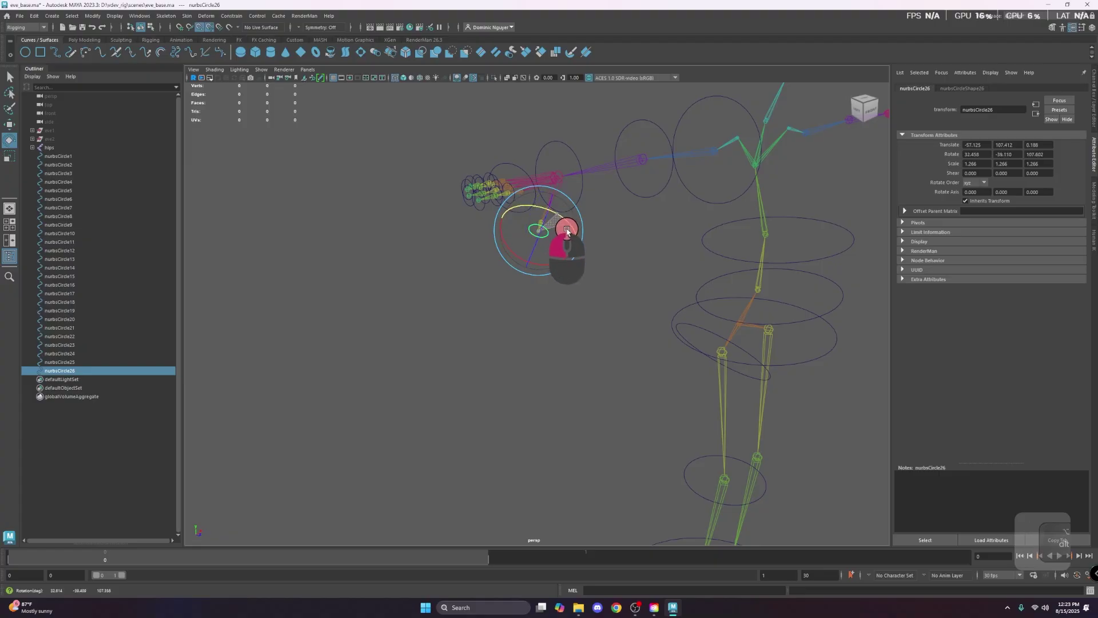
pyautogui.press('w')
# - Duplicate the thumb tip circle onto the two other right thumb joints
pyautogui.press('f')
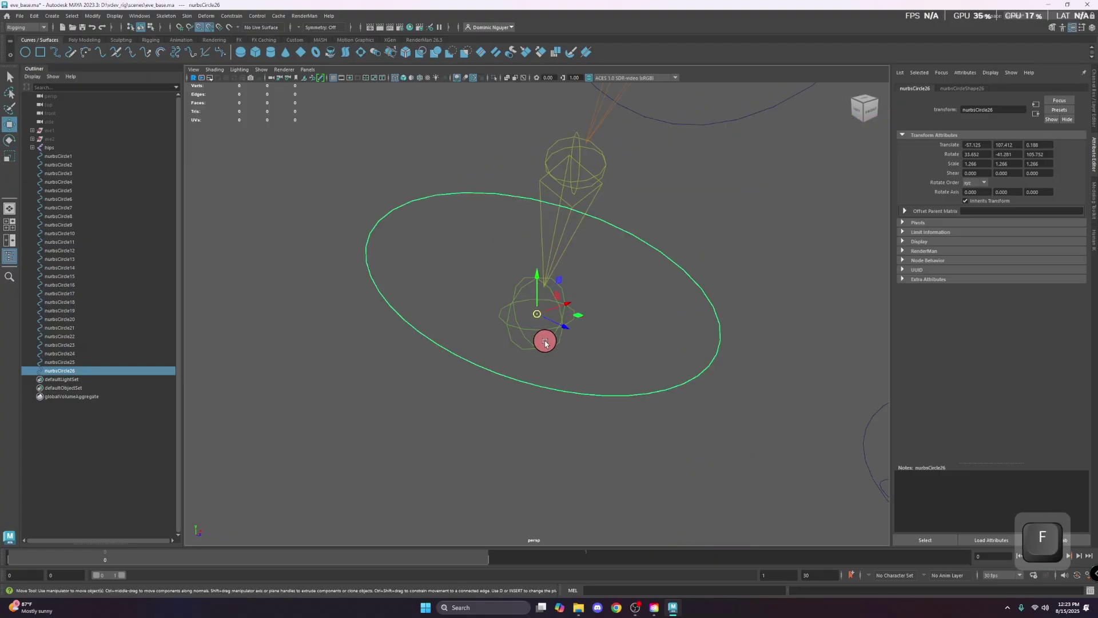
pyautogui.scroll(-5, 547, 338)
pyautogui.moveTo(582, 295)
pyautogui.keyDown('alt'); pyautogui.mouseDown()
pyautogui.moveTo(470, 451)
pyautogui.moveTo(482, 328)
pyautogui.moveTo(550, 209)
pyautogui.mouseUp(); pyautogui.keyUp('alt')
pyautogui.scroll(-3, 570, 320)
pyautogui.click(581, 382)
pyautogui.scroll(-6, 564, 386)
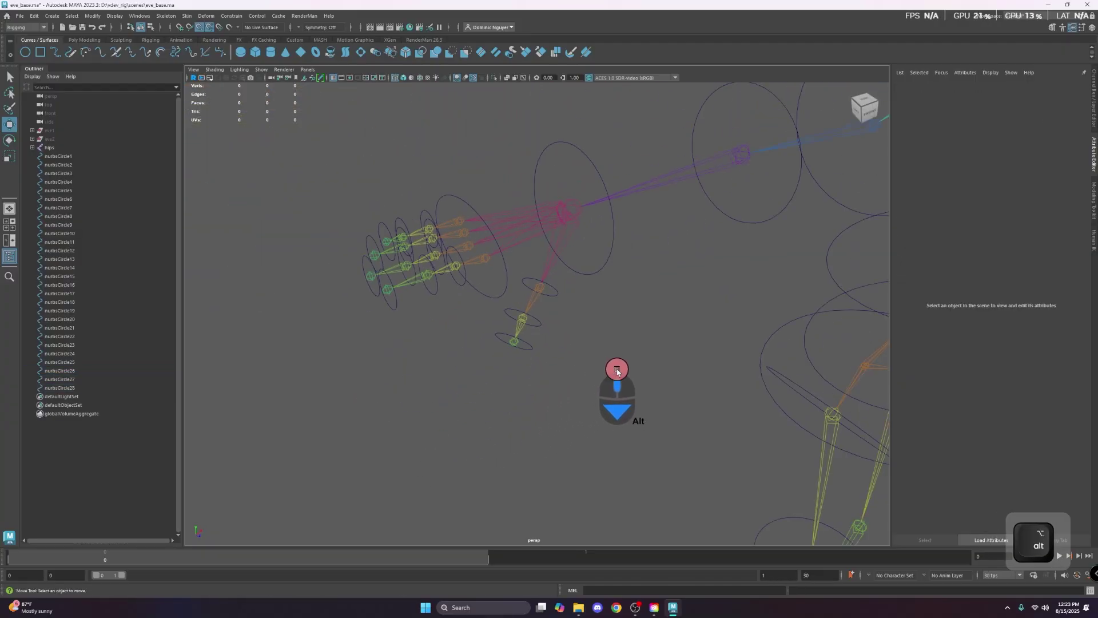
# - Duplicate the upper spine circle to the neck joint at Y 115 and Z -5
pyautogui.keyDown('alt'); pyautogui.moveTo(617, 371); pyautogui.dragTo(555, 413, button='middle'); pyautogui.keyUp('alt')
pyautogui.scroll(-4, 610, 387)
pyautogui.keyDown('alt'); pyautogui.moveTo(611, 387); pyautogui.dragTo(529, 376, button='middle'); pyautogui.keyUp('alt')
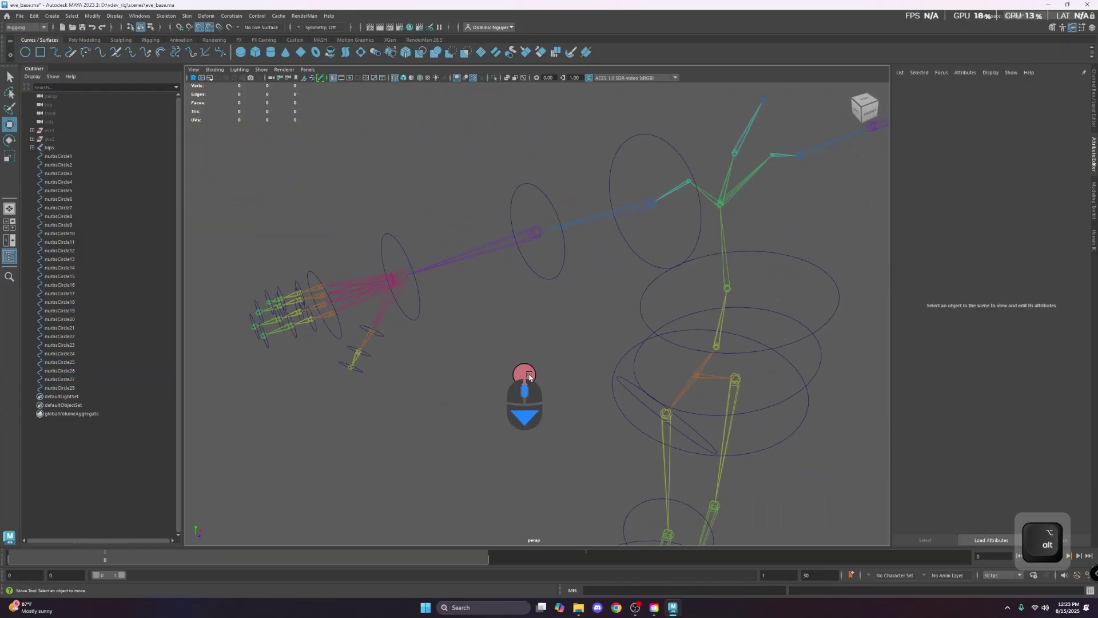
pyautogui.keyDown('alt'); pyautogui.moveTo(497, 326); pyautogui.dragTo(412, 331); pyautogui.keyUp('alt')
pyautogui.click(643, 380)
pyautogui.keyDown('alt'); pyautogui.moveTo(643, 379); pyautogui.dragTo(612, 386); pyautogui.keyUp('alt')
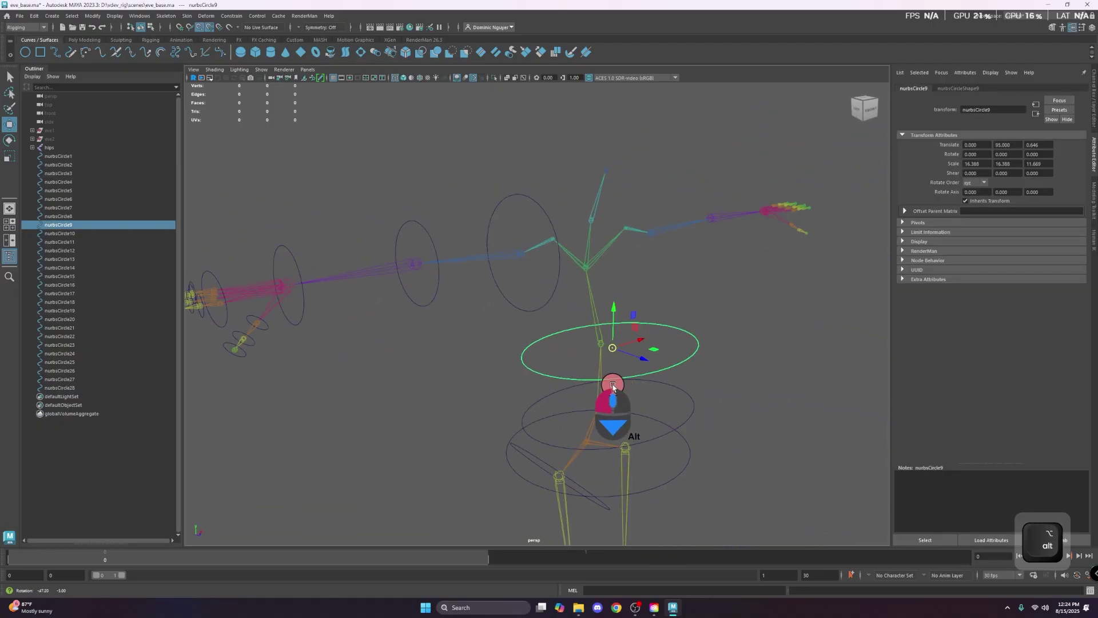
pyautogui.scroll(-1, 613, 387)
pyautogui.press('w')
pyautogui.moveTo(590, 350)
pyautogui.keyDown('shift'); pyautogui.mouseDown()
pyautogui.moveTo(559, 225)
pyautogui.moveTo(605, 211)
pyautogui.moveTo(605, 178)
pyautogui.moveTo(640, 188)
pyautogui.mouseUp(); pyautogui.keyUp('shift')
# - Scale the neck circle down to 10 on all three axes
pyautogui.press('r')
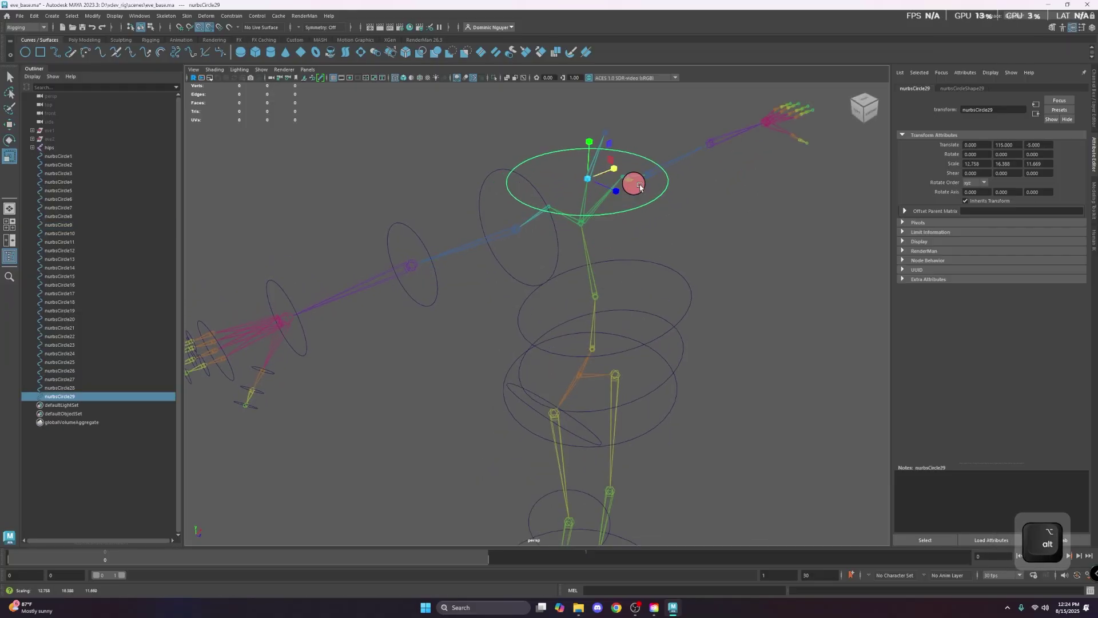
pyautogui.doubleClick(981, 165)
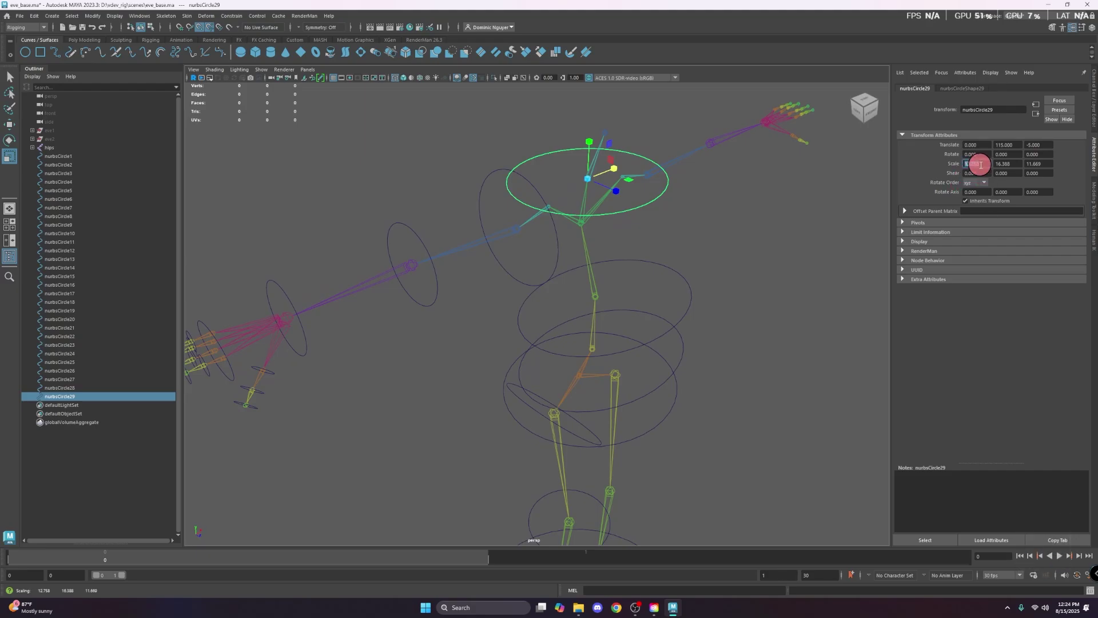
pyautogui.write('10')
pyautogui.press('Tab')
pyautogui.write('10')
pyautogui.press('Tab')
pyautogui.write('10')
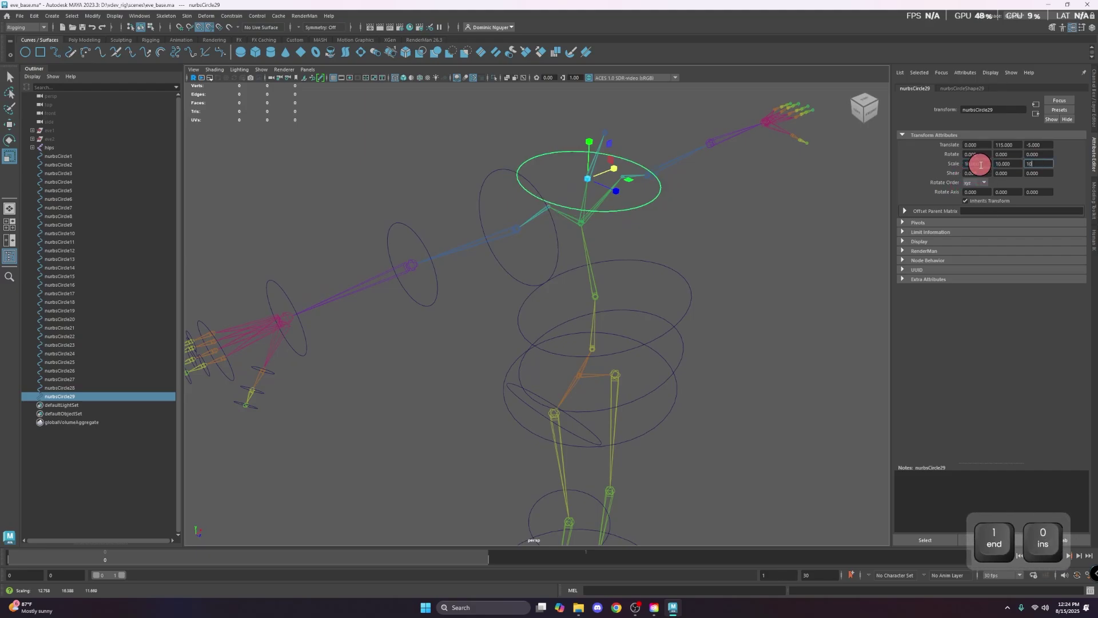
pyautogui.press('Return')
# - Tilt the neck circle about 17 degrees in X and duplicate it to the head joint at Y 123 and Z -2
pyautogui.click(682, 253)
pyautogui.click(641, 200)
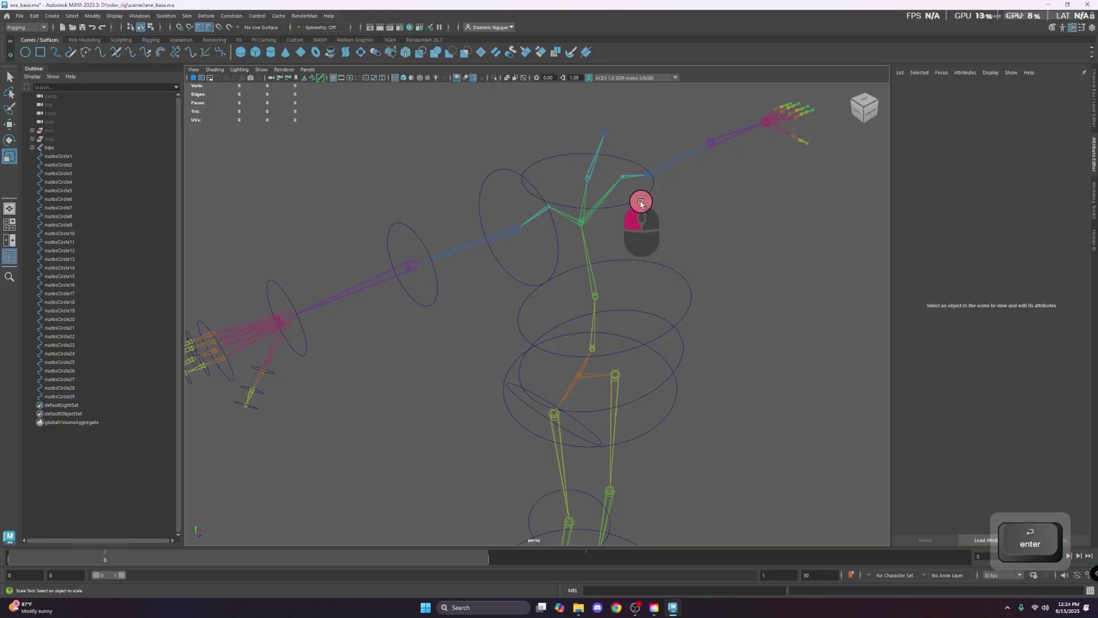
pyautogui.keyDown('alt'); pyautogui.moveTo(626, 189); pyautogui.dragTo(660, 170); pyautogui.keyUp('alt')
pyautogui.press('e')
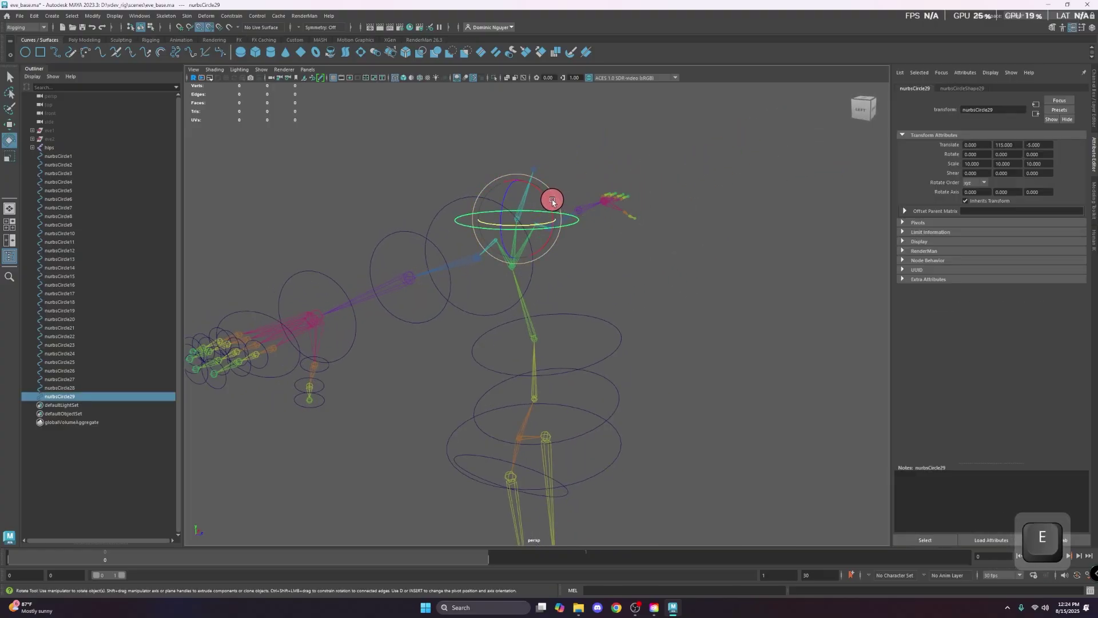
pyautogui.moveTo(551, 200); pyautogui.dragTo(563, 220)
pyautogui.press('w')
pyautogui.hotkey('ctrl', 'd')
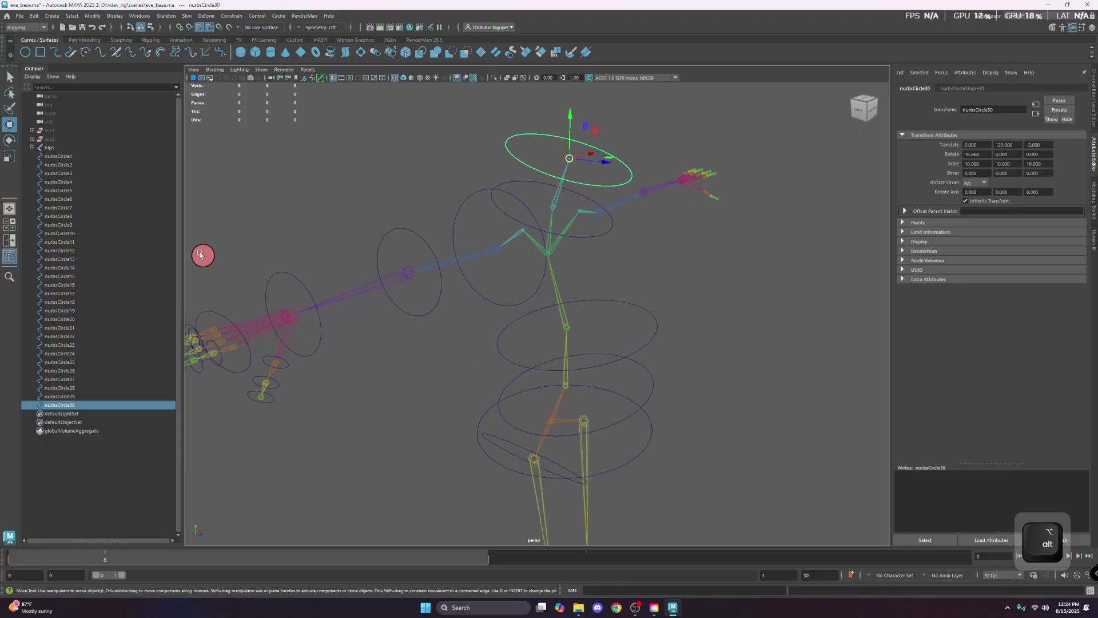
# - Unhide the eve2 mesh in smooth shaded display and review how the circles fit around the body from the front
pyautogui.click(60, 140)
pyautogui.hotkey('shift', 'h')
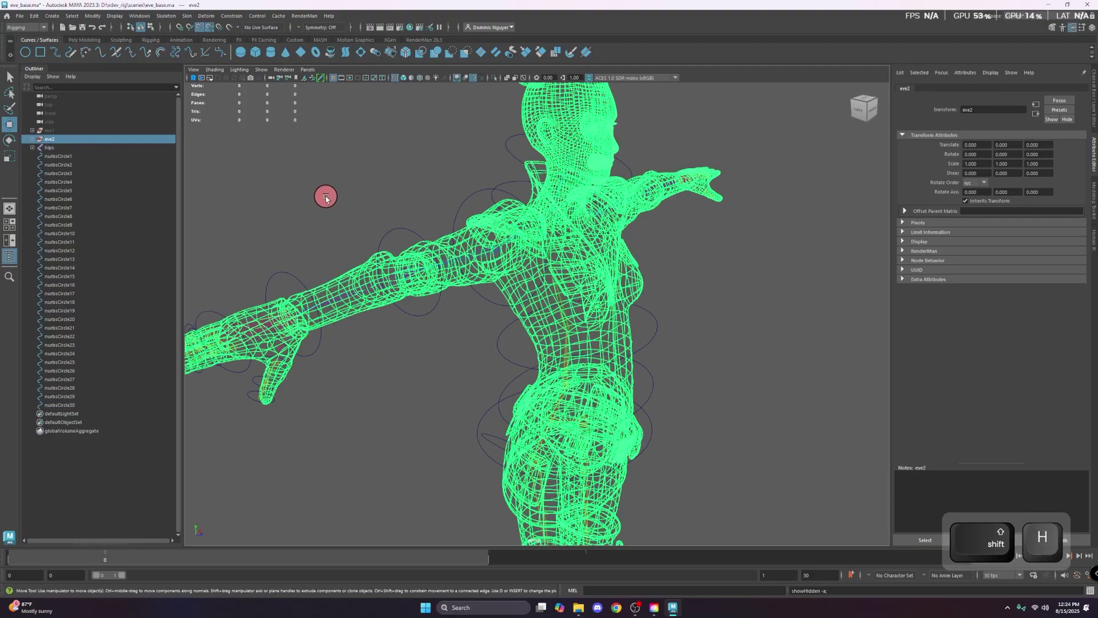
pyautogui.click(326, 197)
pyautogui.press('5')
pyautogui.moveTo(343, 210)
pyautogui.keyDown('alt'); pyautogui.mouseDown()
pyautogui.moveTo(538, 309)
pyautogui.moveTo(490, 314)
pyautogui.moveTo(595, 310)
pyautogui.moveTo(592, 397)
pyautogui.moveTo(519, 338)
pyautogui.moveTo(446, 326)
pyautogui.moveTo(447, 336)
pyautogui.mouseUp(); pyautogui.keyUp('alt')
pyautogui.scroll(-3, 527, 380)
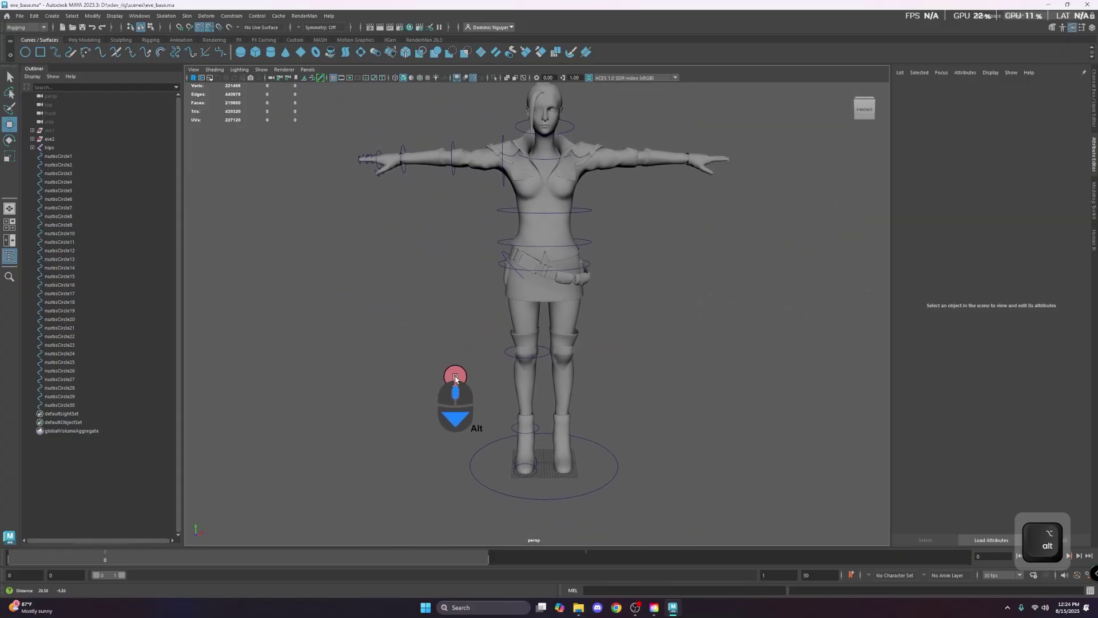
pyautogui.keyDown('alt'); pyautogui.moveTo(456, 378); pyautogui.dragTo(441, 405, button='middle'); pyautogui.keyUp('alt')
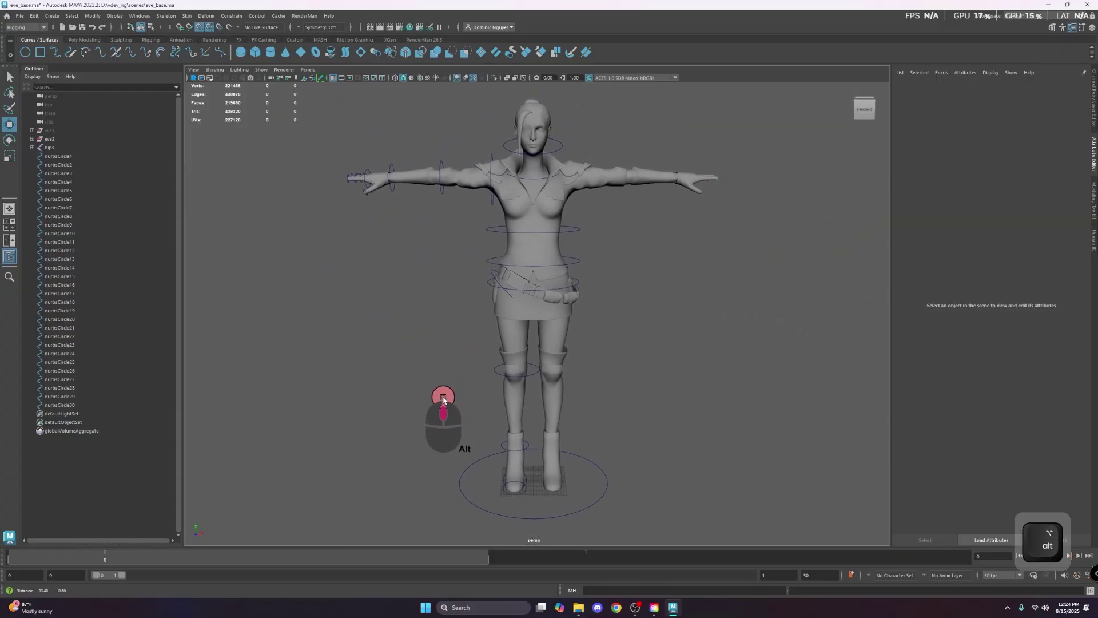
# - Hide the eve2 mesh and inspect the circle controls along the skeleton, down to the legs and feet
pyautogui.click(80, 140)
pyautogui.hotkey('ctrl', 'h')
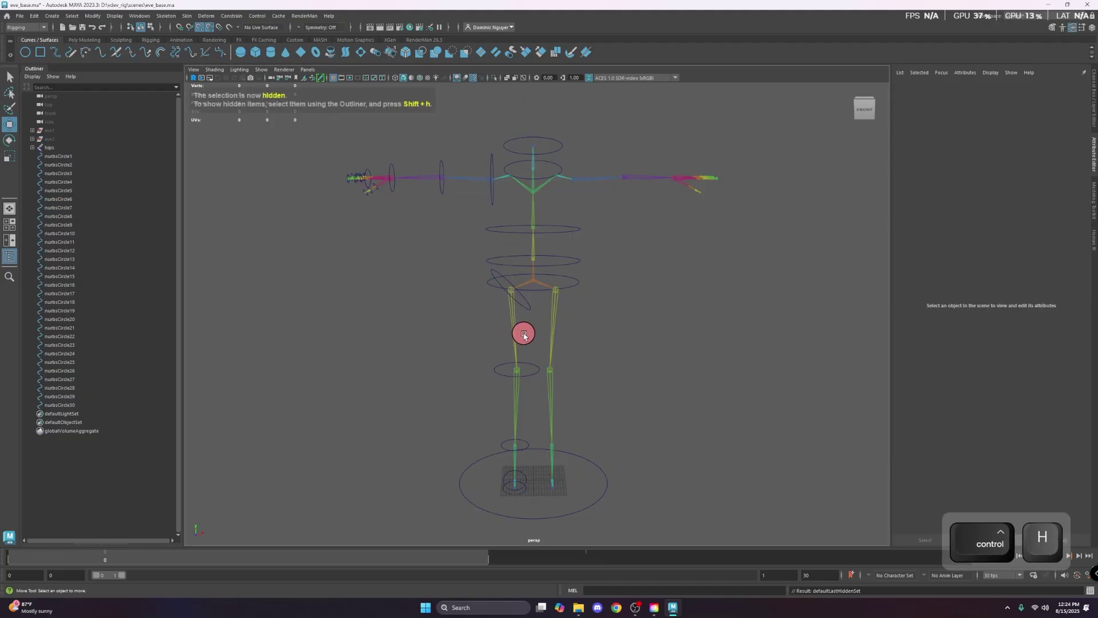
pyautogui.scroll(2, 523, 350)
pyautogui.scroll(-2, 537, 320)
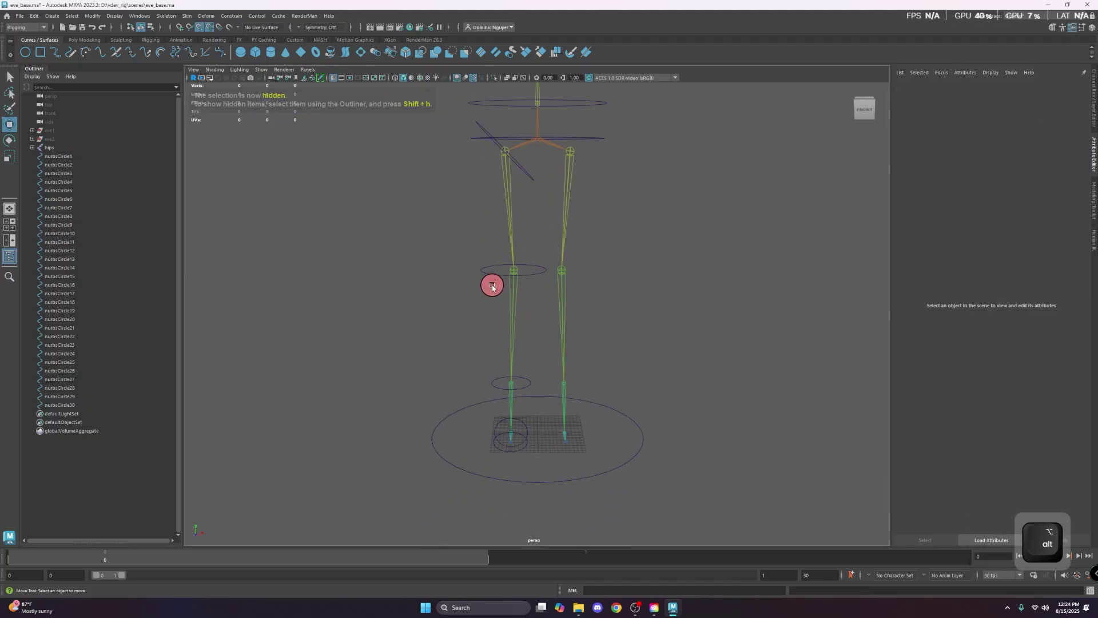
pyautogui.scroll(-1, 490, 298)
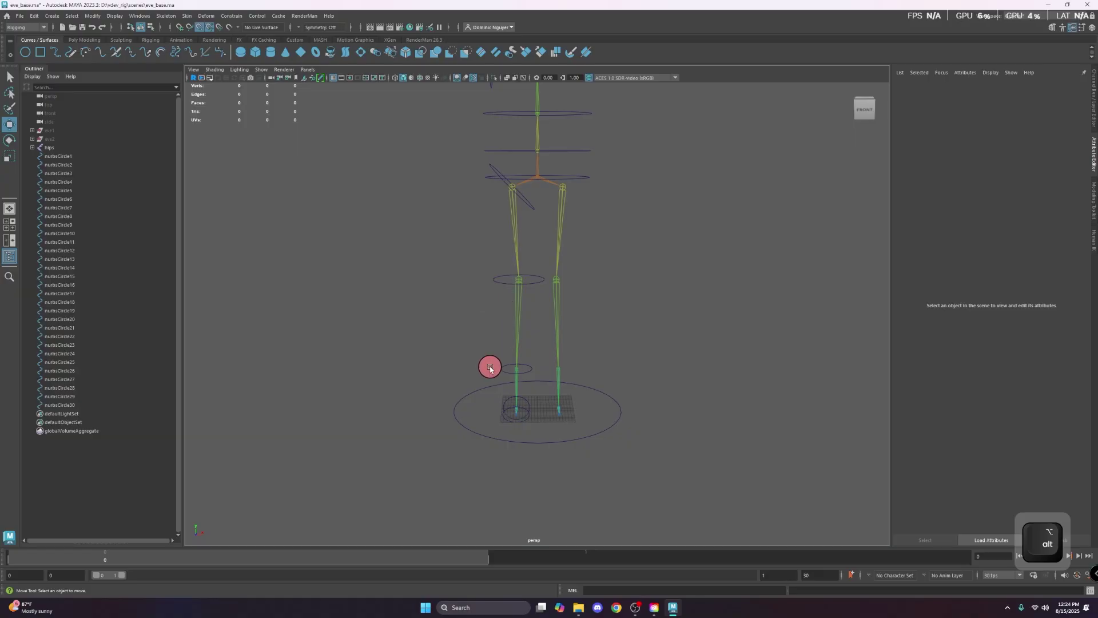
pyautogui.keyDown('alt'); pyautogui.moveTo(458, 311); pyautogui.dragTo(498, 188); pyautogui.keyUp('alt')
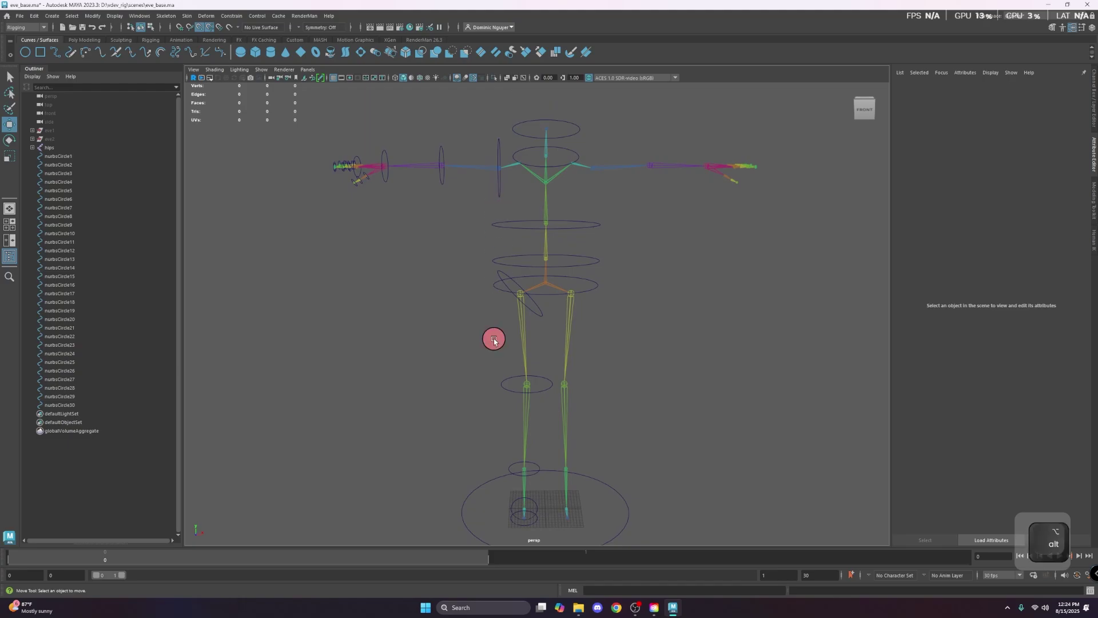
pyautogui.keyDown('alt'); pyautogui.moveTo(512, 440); pyautogui.dragTo(536, 236); pyautogui.keyUp('alt')
pyautogui.keyDown('alt'); pyautogui.moveTo(530, 399); pyautogui.dragTo(503, 456); pyautogui.keyUp('alt')
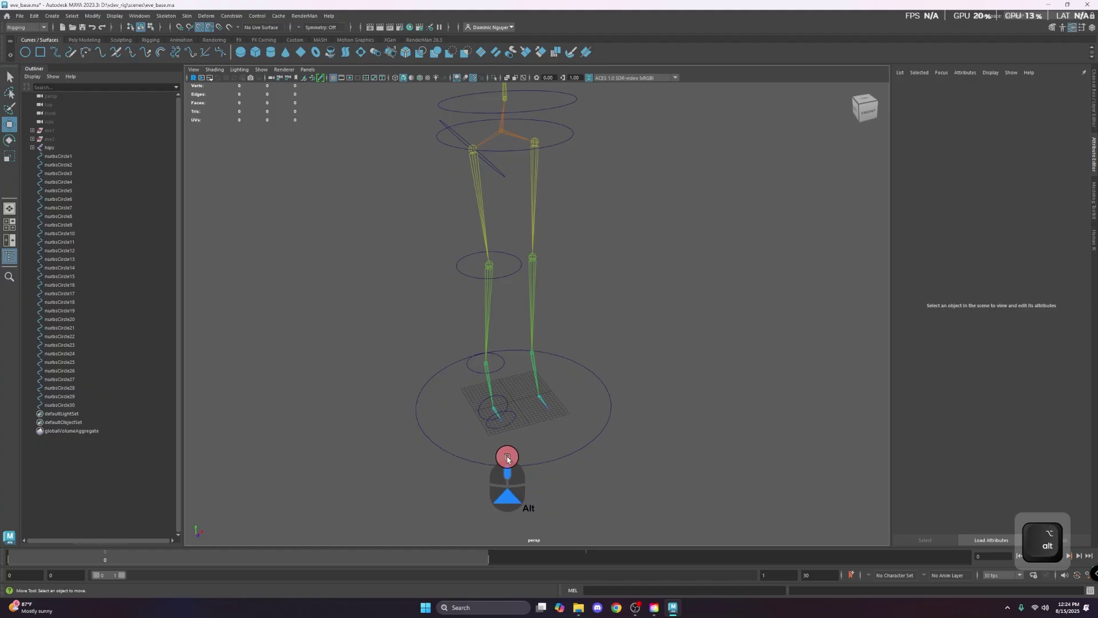
# - Rename the circle around the hips joint to controller_hips
pyautogui.click(518, 423)
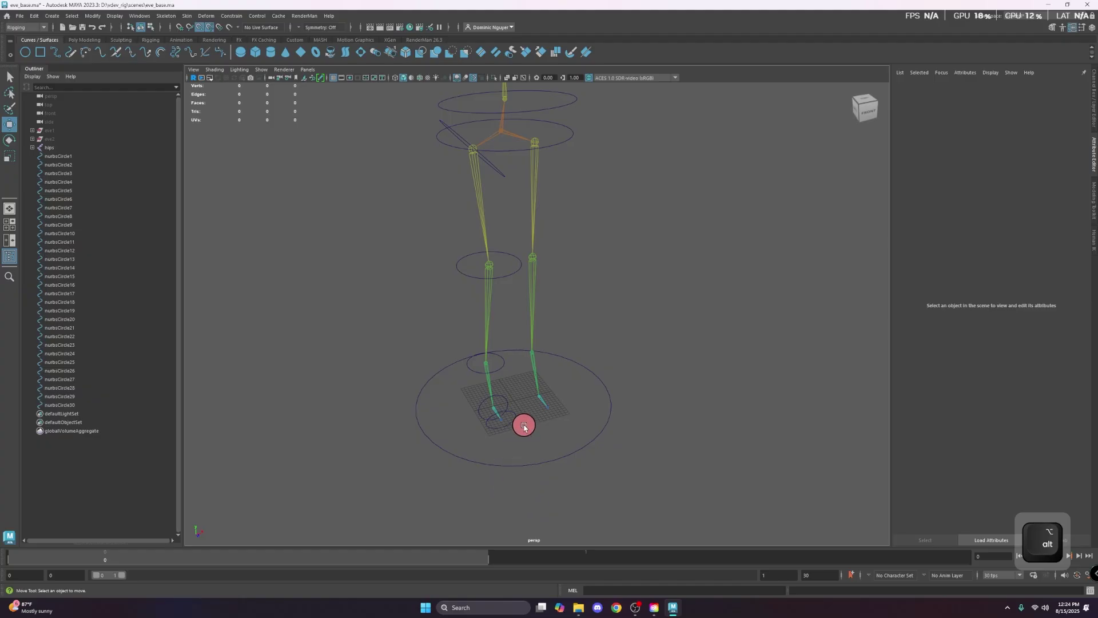
pyautogui.doubleClick(81, 165)
pyautogui.click(410, 172)
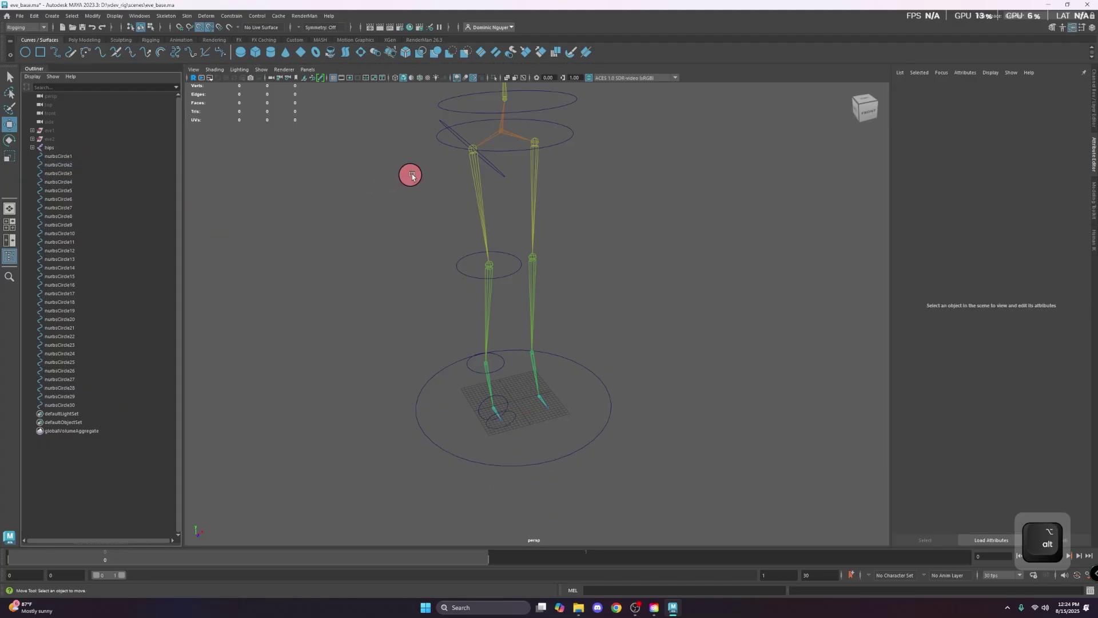
pyautogui.click(564, 147)
pyautogui.doubleClick(69, 208)
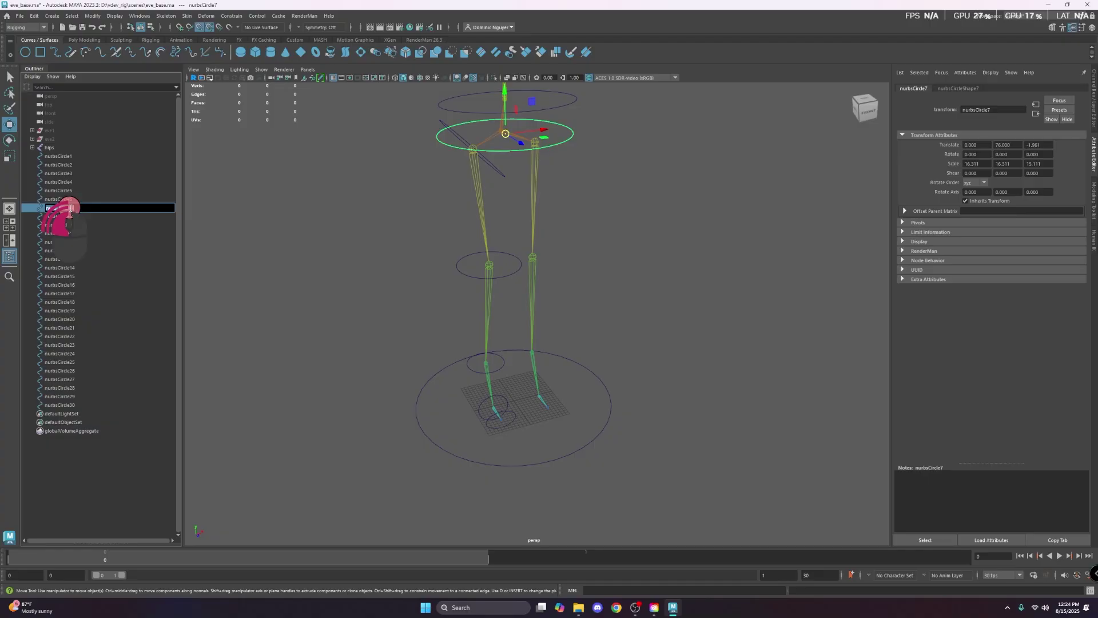
pyautogui.write('controlle')
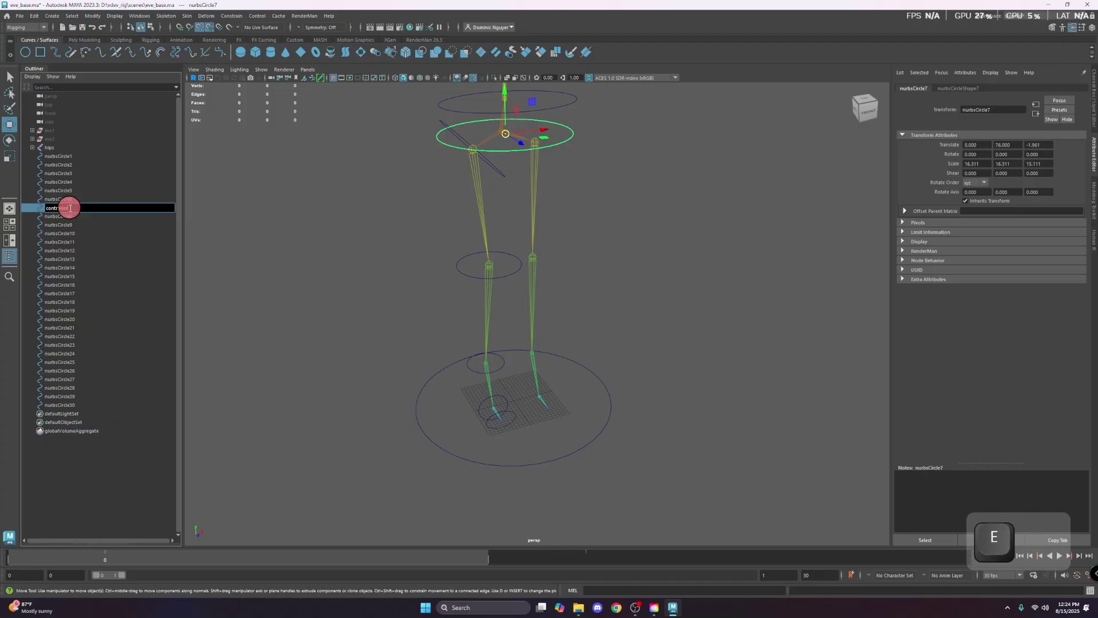
pyautogui.hotkey('ctrl', 'a')
pyautogui.press('Right')
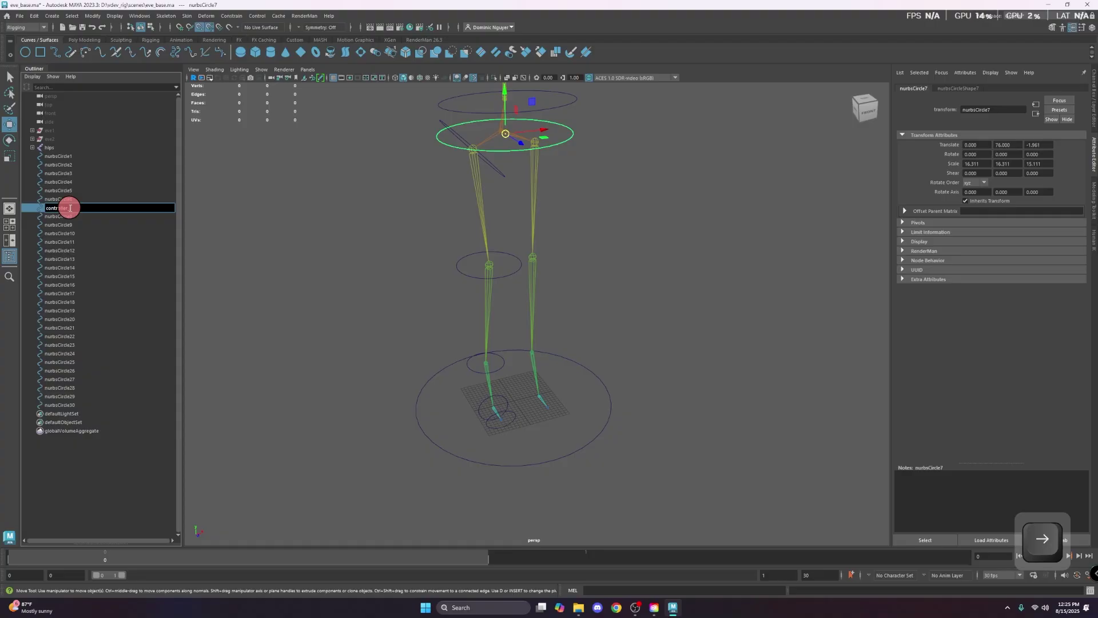
pyautogui.write('oller_hips')
pyautogui.press('Return')
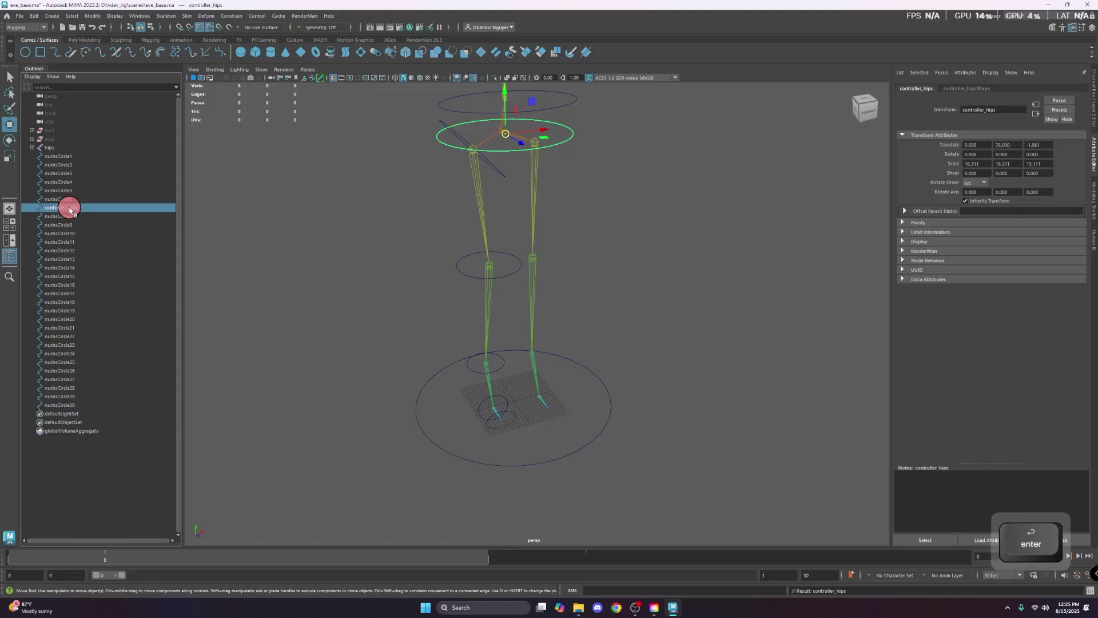
# - Select the circle above the hips and expand the hips joint hierarchy down the left leg to foot_L
pyautogui.click(569, 107)
pyautogui.click(571, 114)
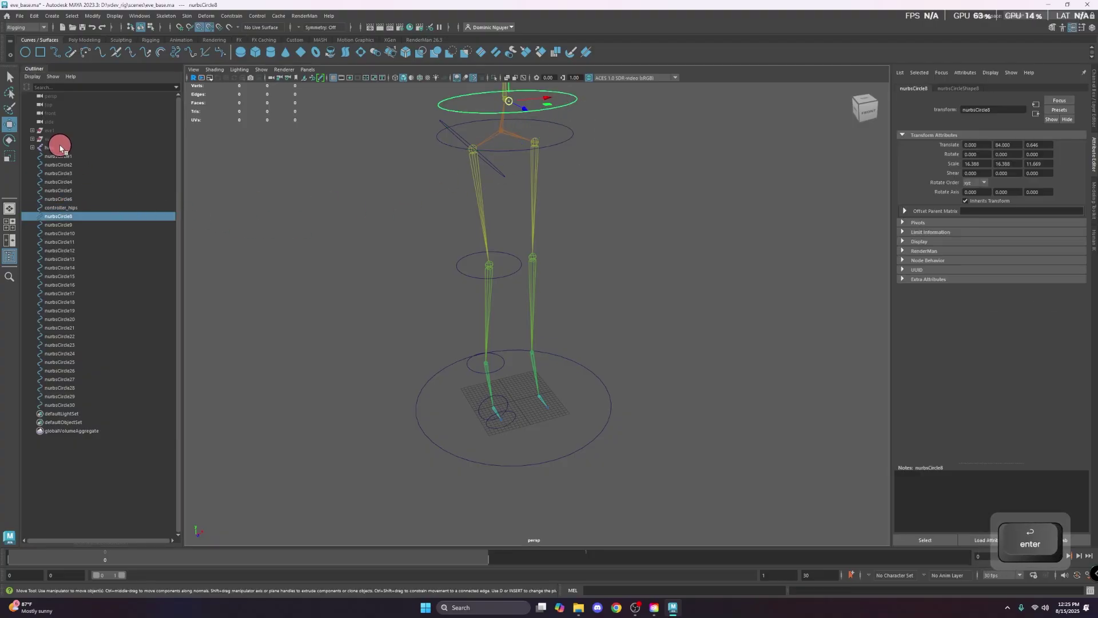
pyautogui.click(36, 146)
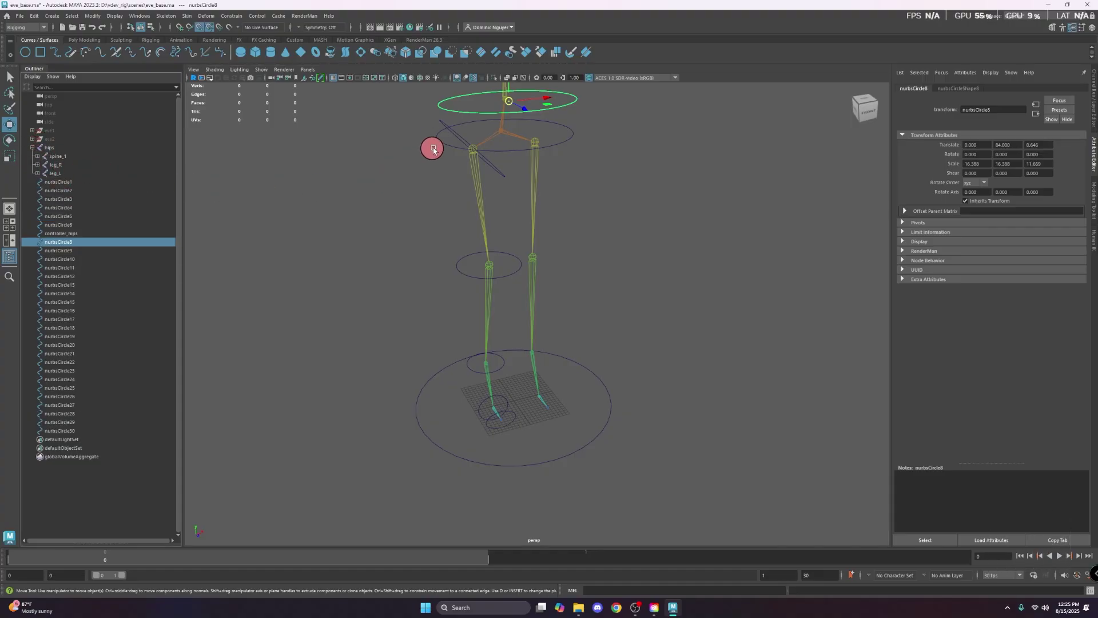
pyautogui.click(37, 172)
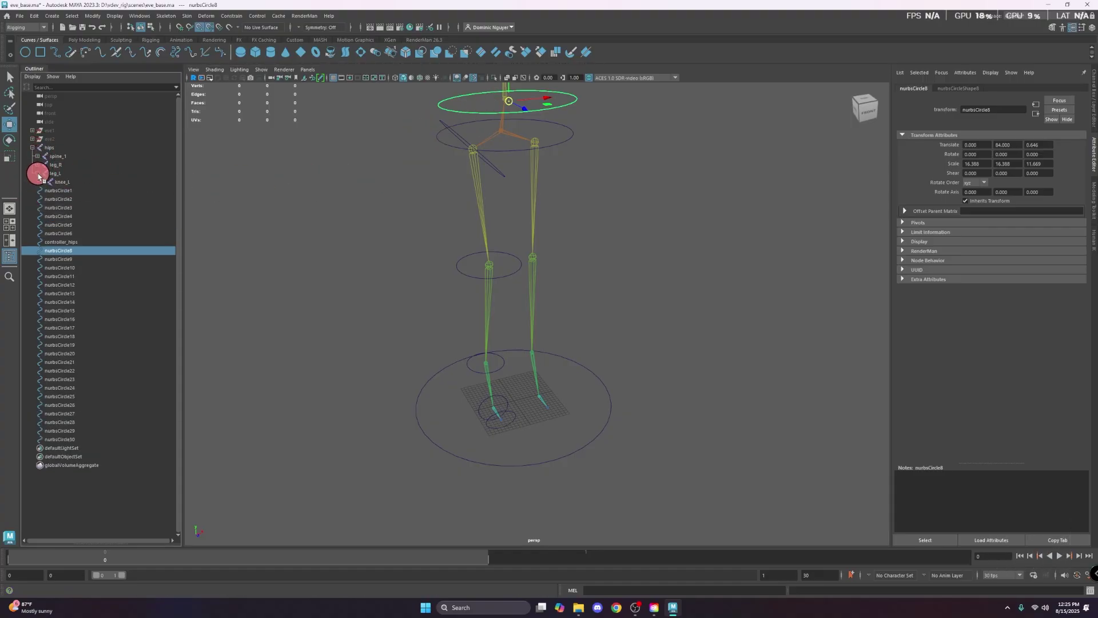
pyautogui.click(43, 182)
pyautogui.click(48, 190)
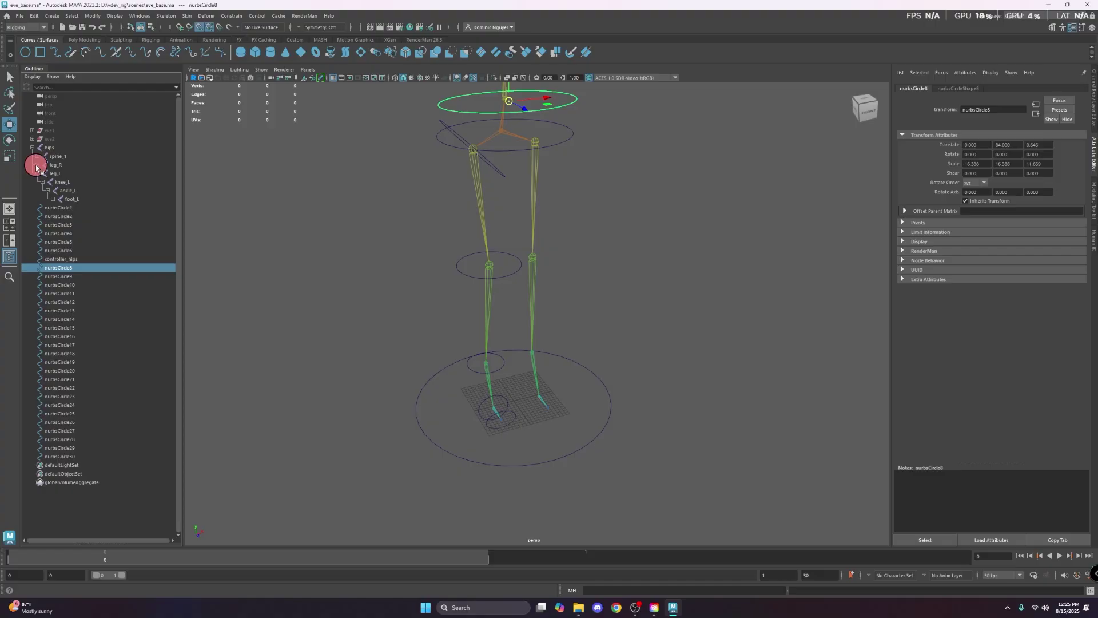
# - Expand the leg_R joint and the spine chain from spine_1 down to the neck joint in the Outliner
pyautogui.click(36, 165)
pyautogui.click(37, 156)
pyautogui.click(41, 165)
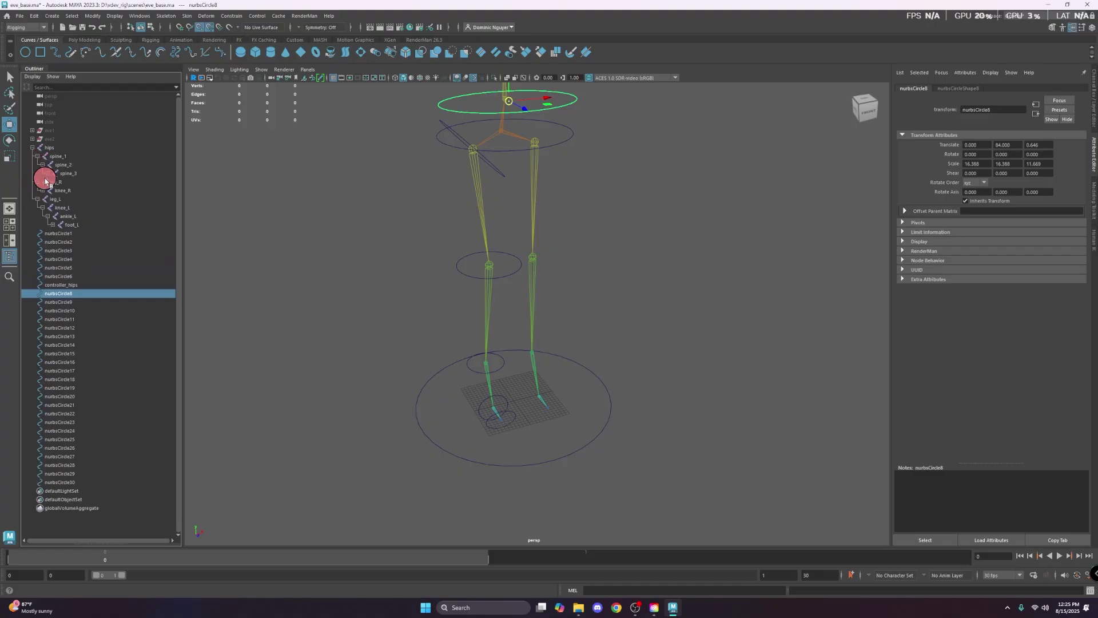
pyautogui.click(47, 174)
pyautogui.click(52, 183)
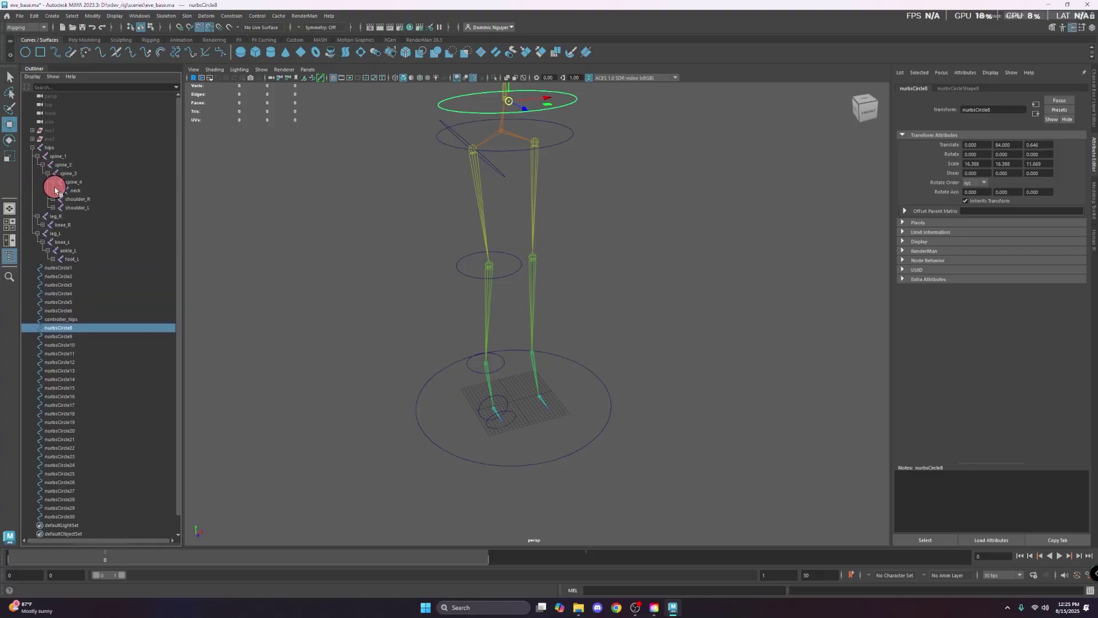
# - Expand the remaining leg joints in the Outliner down to toe_R and toe_L
pyautogui.click(42, 225)
pyautogui.click(48, 233)
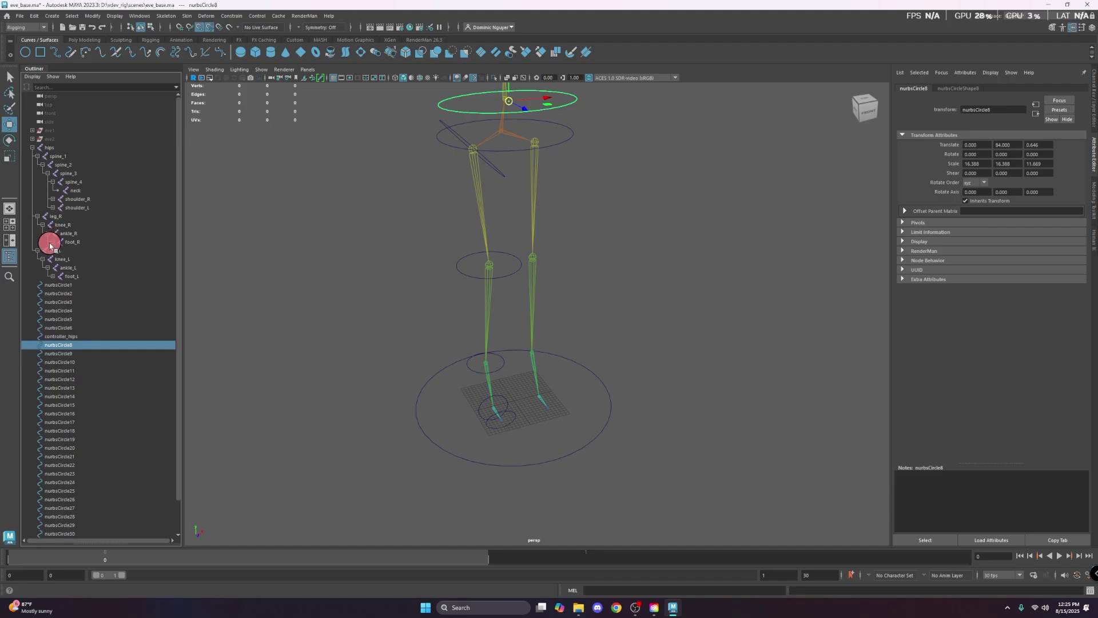
pyautogui.click(53, 243)
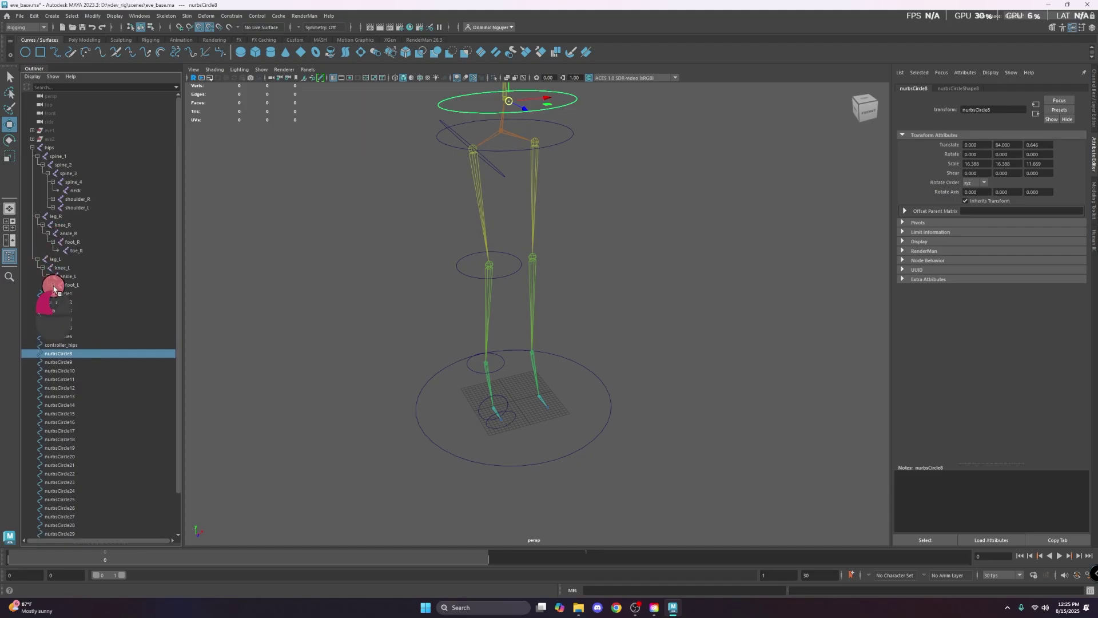
pyautogui.click(52, 285)
# - Rename the circle at the spine_1 joint, just above the hips control, to controller_spine1
pyautogui.keyDown('alt'); pyautogui.moveTo(349, 251); pyautogui.dragTo(375, 221); pyautogui.keyUp('alt')
pyautogui.click(446, 201)
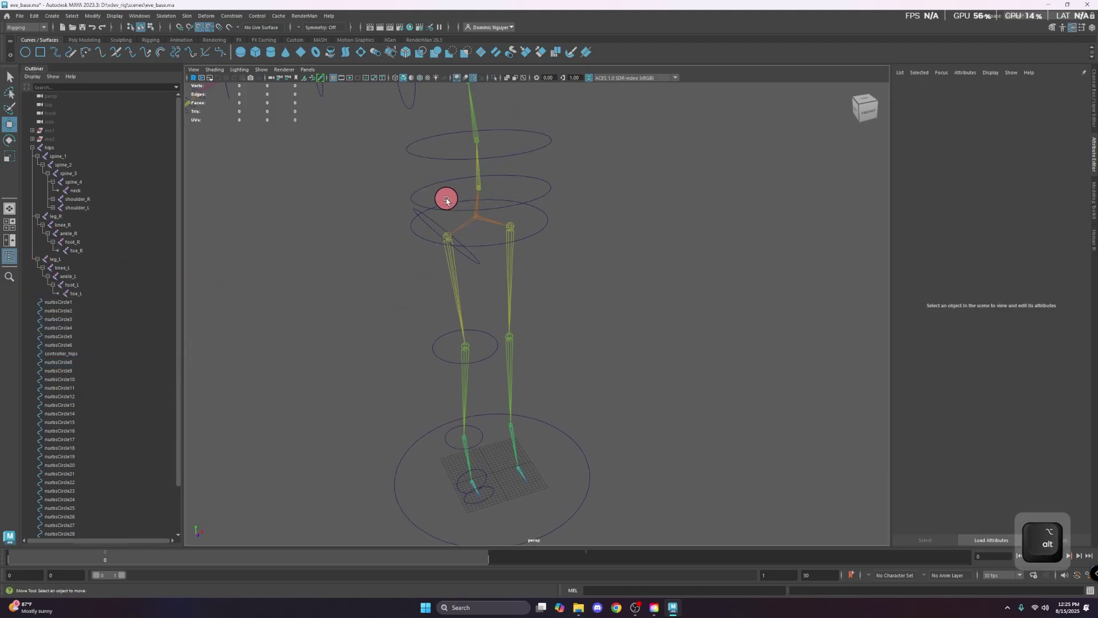
pyautogui.keyDown('alt'); pyautogui.moveTo(446, 201); pyautogui.dragTo(371, 265); pyautogui.keyUp('alt')
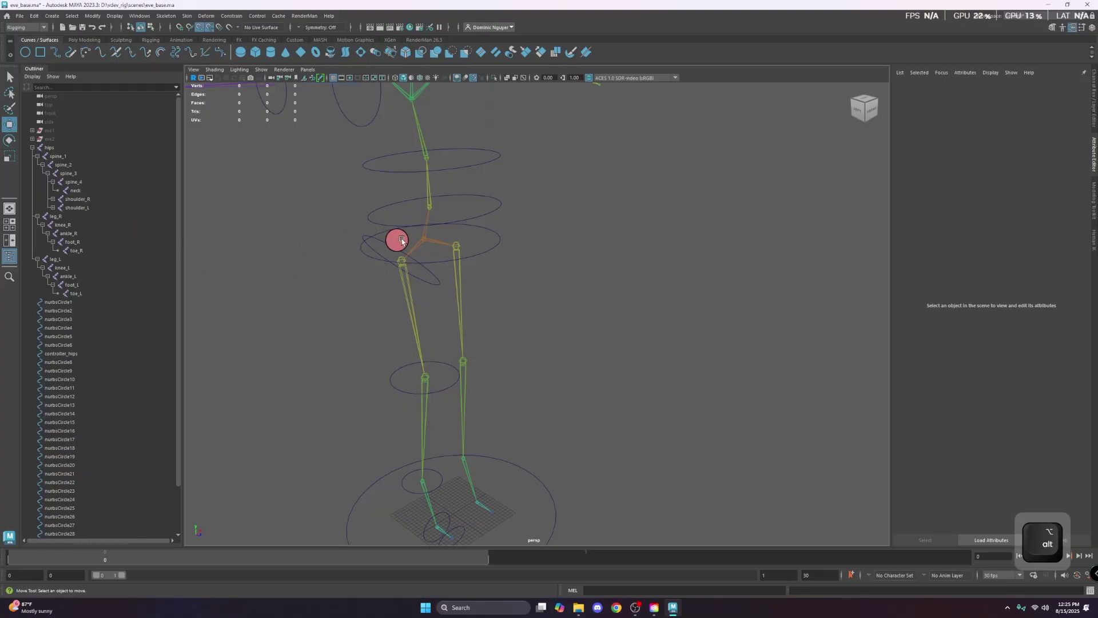
pyautogui.click(430, 242)
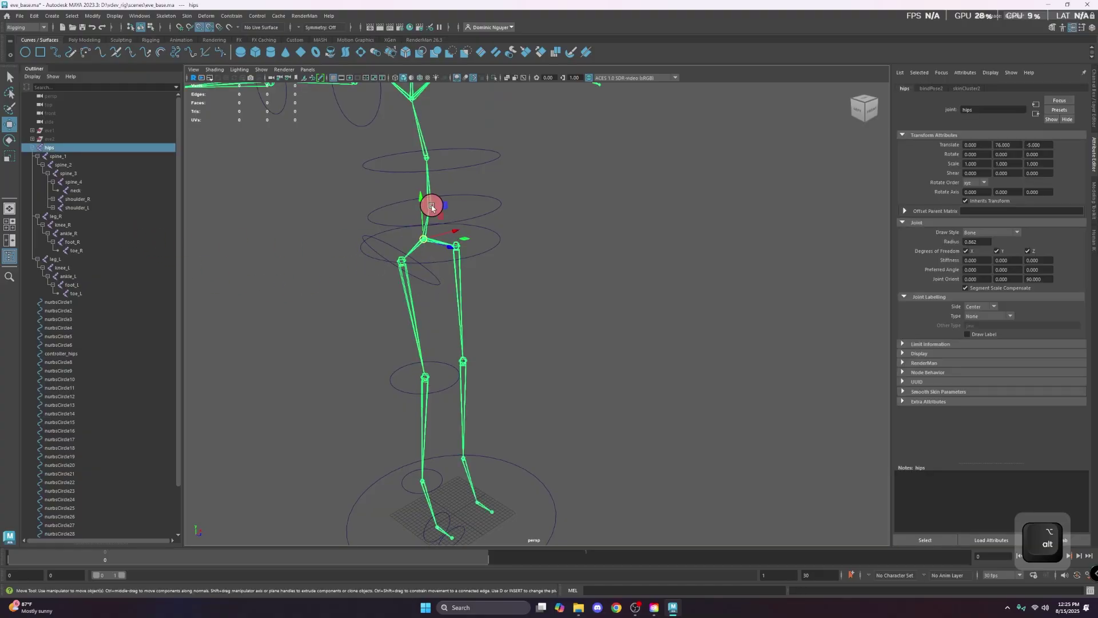
pyautogui.click(432, 207)
pyautogui.click(490, 211)
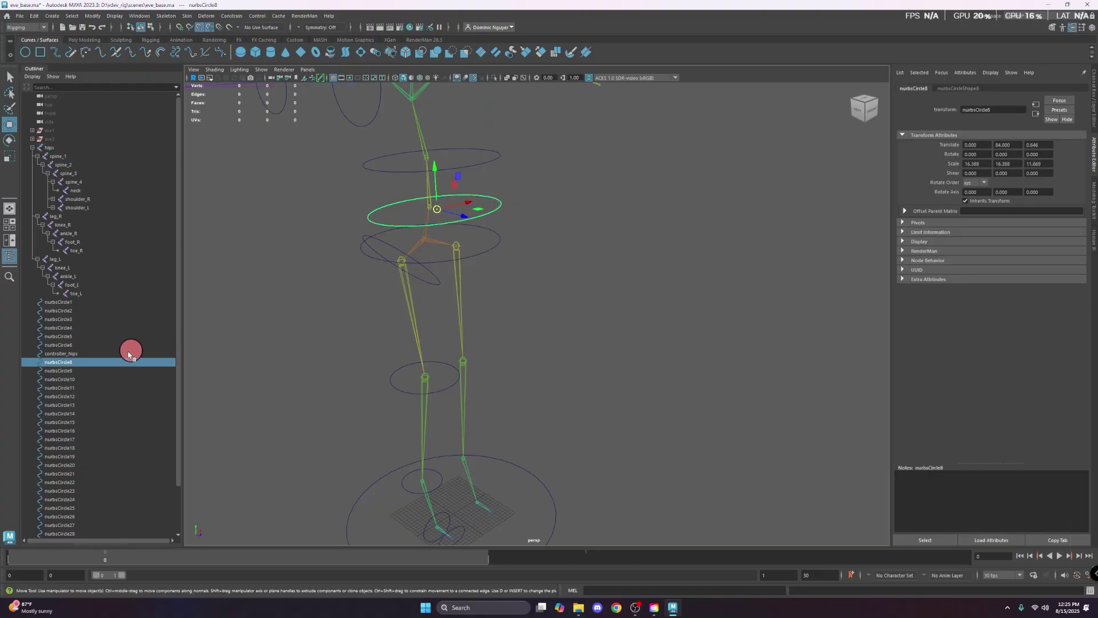
pyautogui.doubleClick(99, 363)
pyautogui.write('controller_')
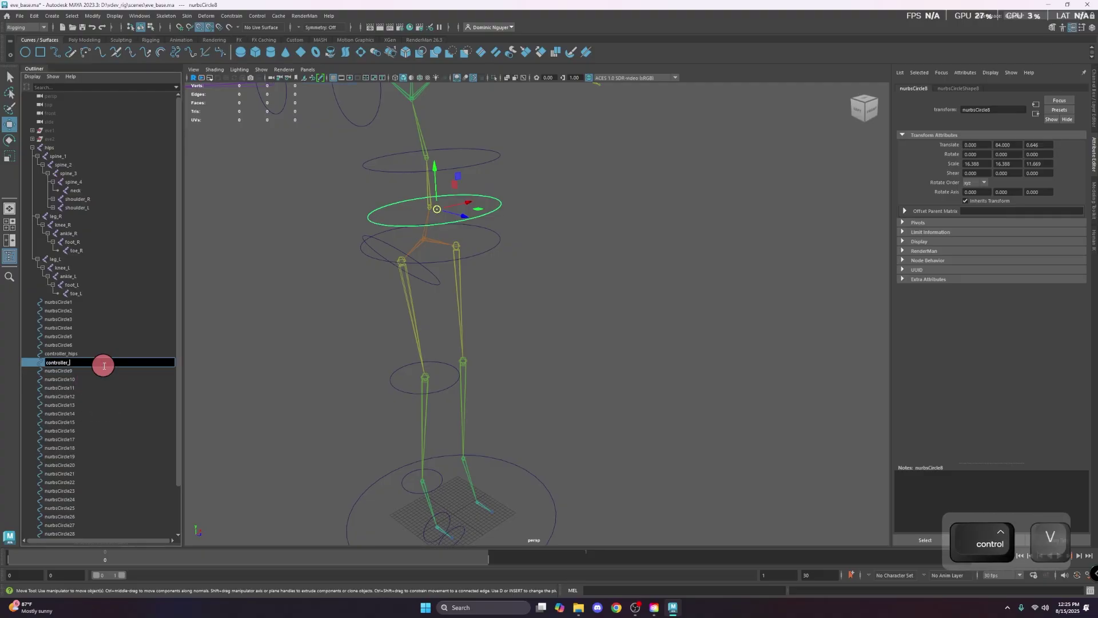
pyautogui.write('spine1')
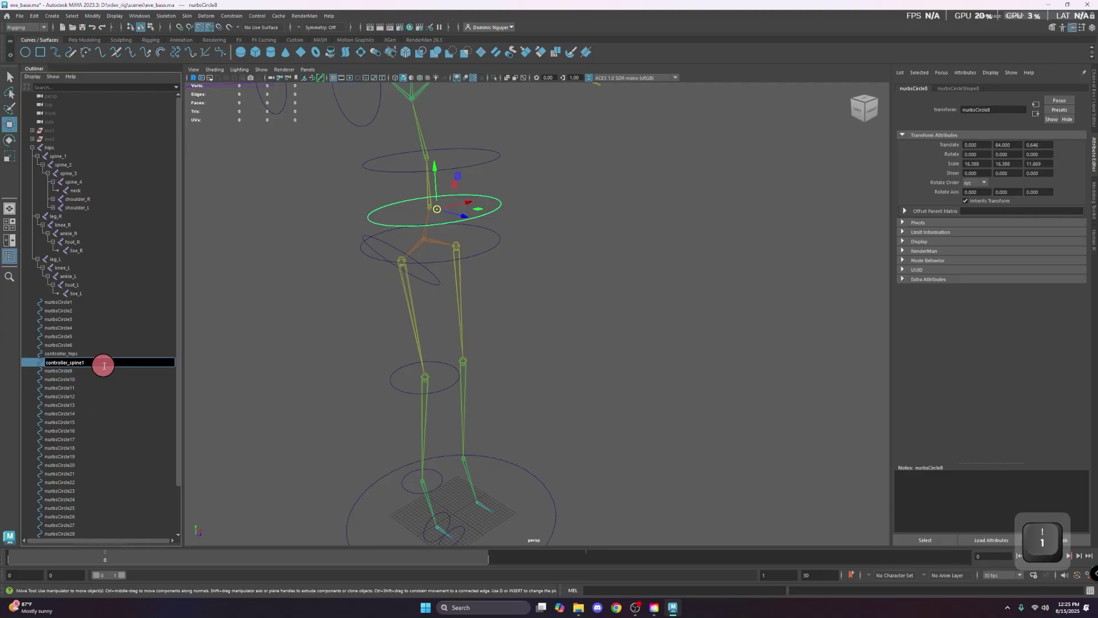
pyautogui.press('Return')
# - Rename the circle around the next spine joint up to controller_spine2
pyautogui.click(426, 160)
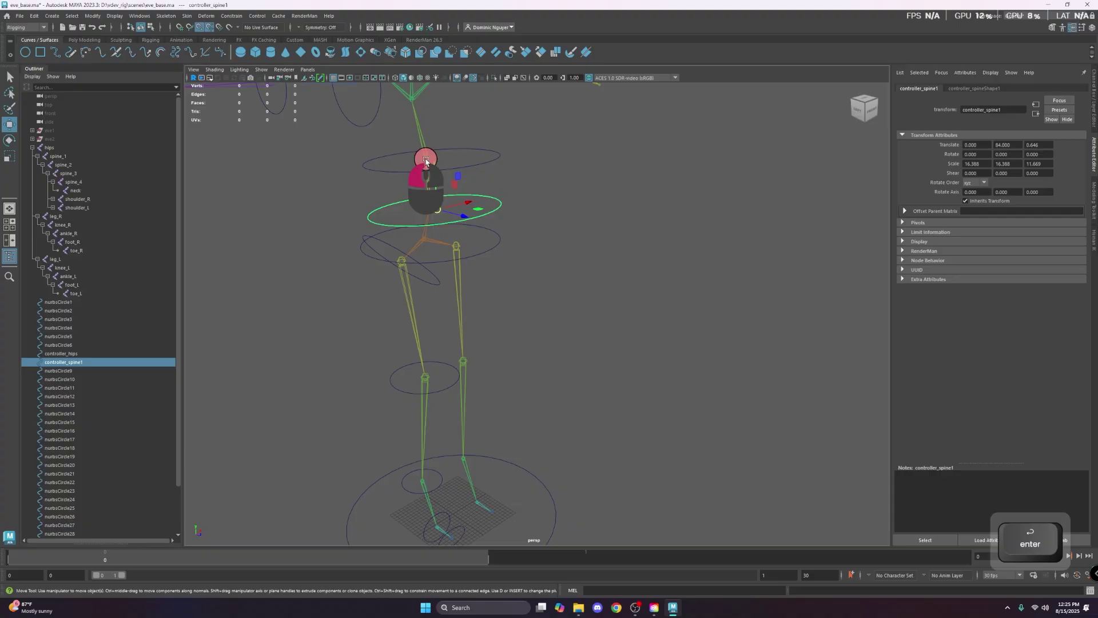
pyautogui.click(482, 142)
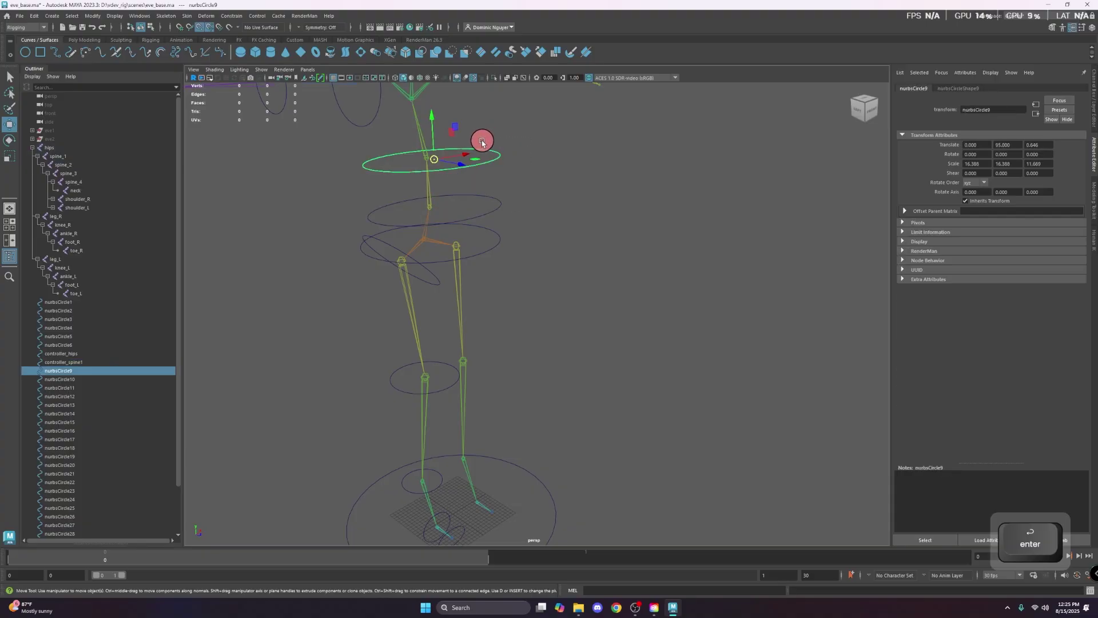
pyautogui.doubleClick(109, 369)
pyautogui.write('controller_spine')
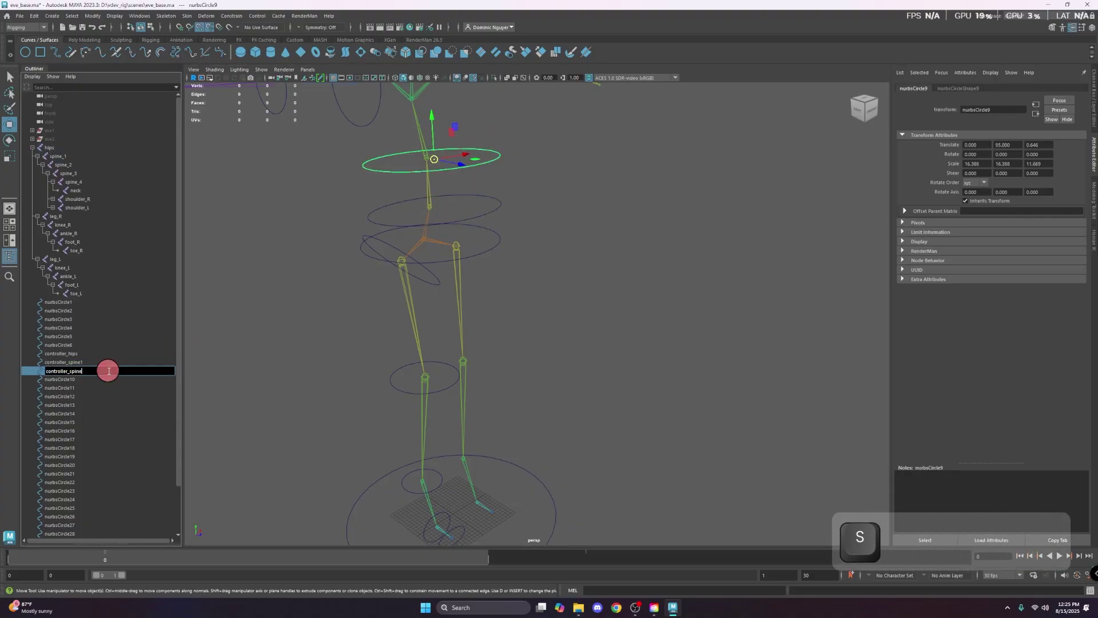
pyautogui.write('3')
pyautogui.press('Return')
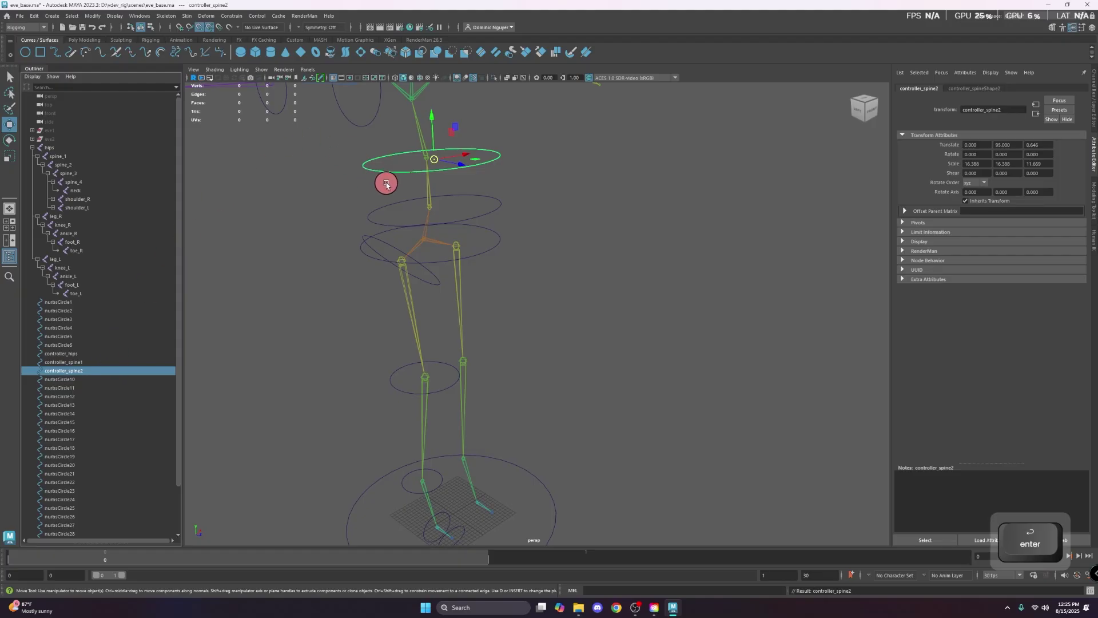
# - Rename the circle around the right shoulder to controller_shoulder_R
pyautogui.keyDown('alt'); pyautogui.moveTo(387, 183); pyautogui.dragTo(456, 255); pyautogui.keyUp('alt')
pyautogui.click(426, 236)
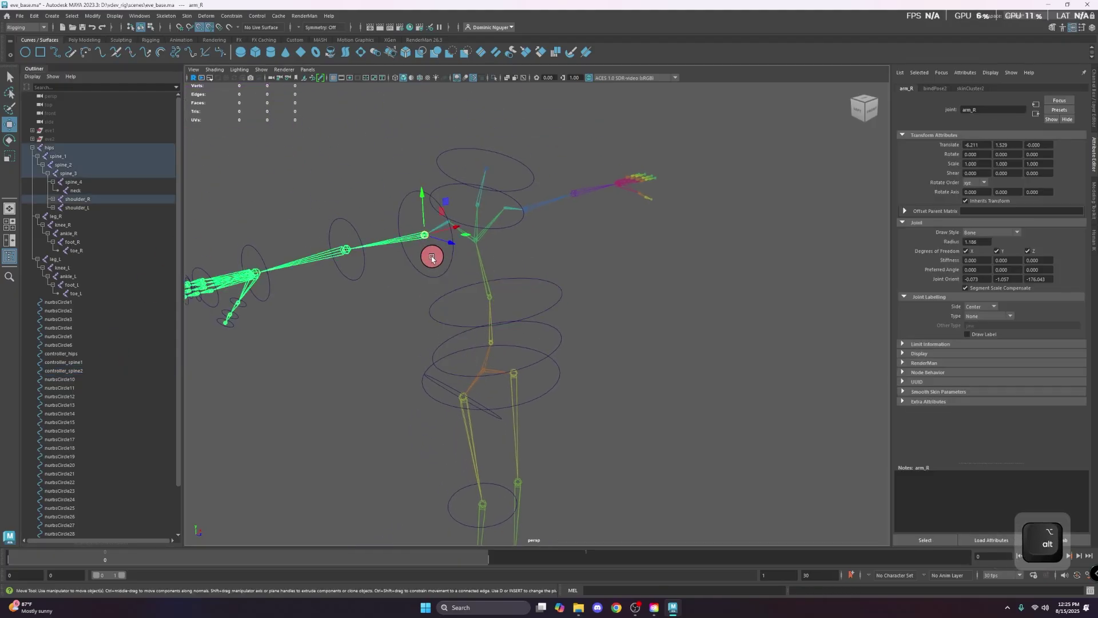
pyautogui.click(442, 276)
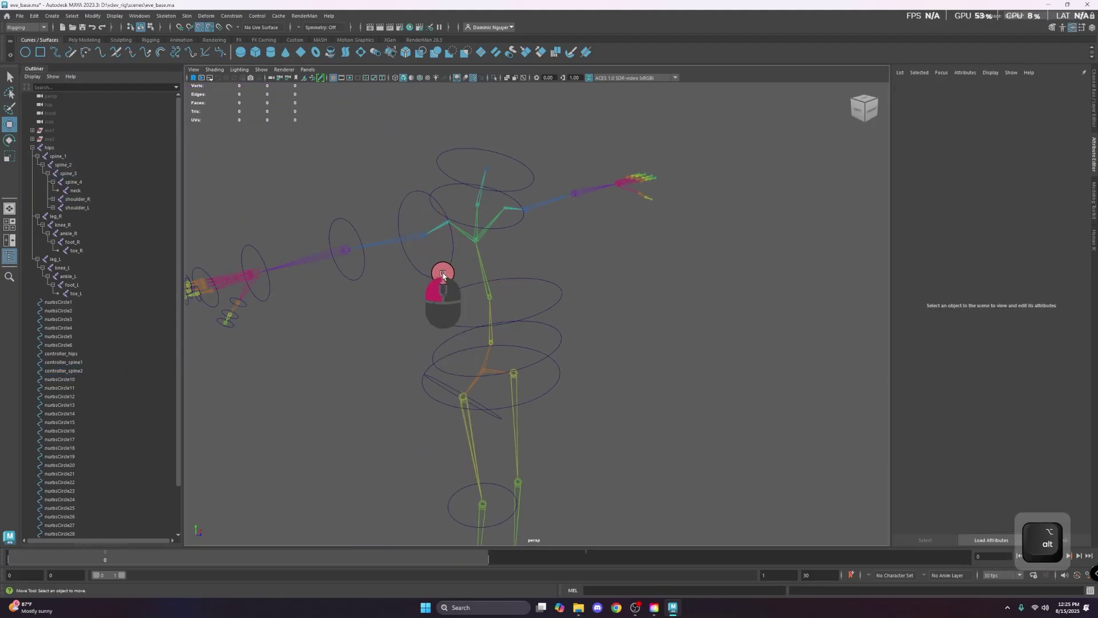
pyautogui.click(443, 275)
pyautogui.doubleClick(91, 380)
pyautogui.write('controller_')
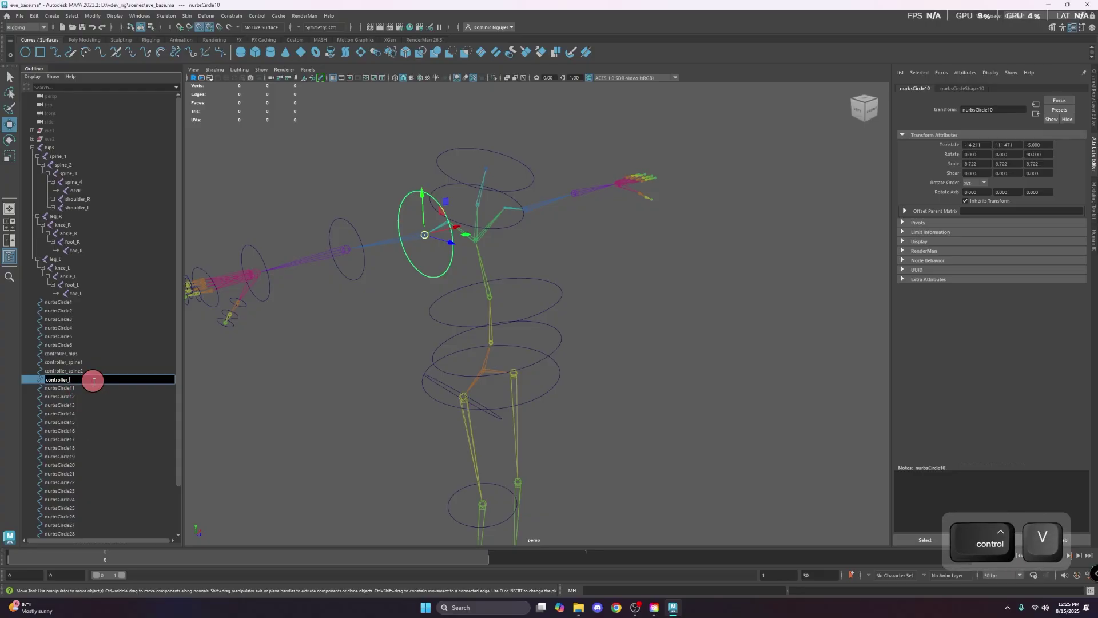
pyautogui.write('shoulder_R')
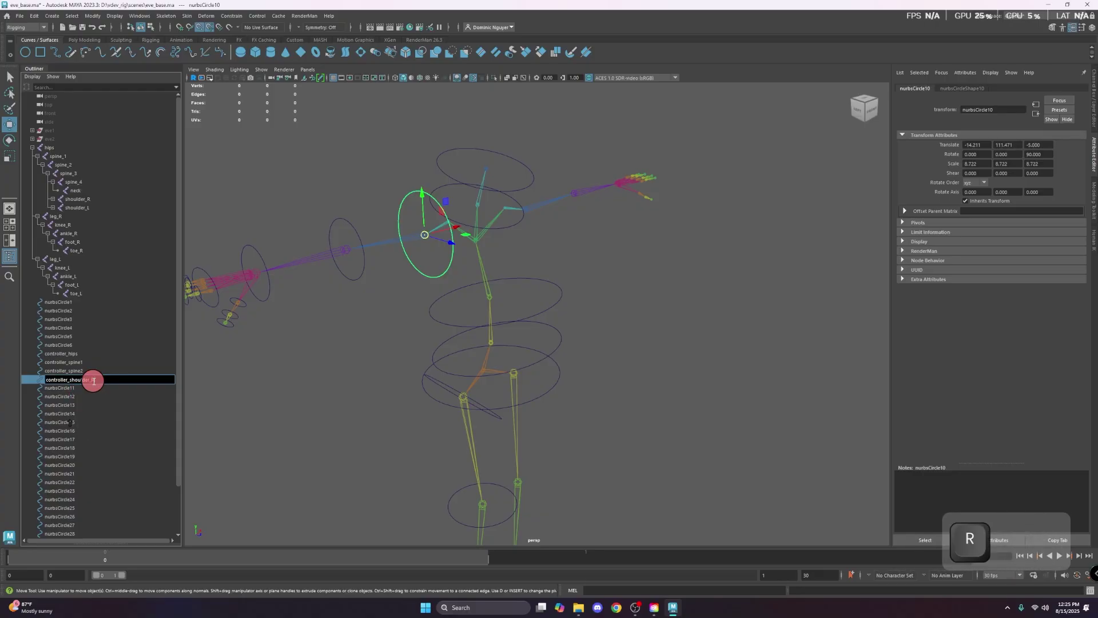
pyautogui.press('Return')
# - Check which joints the right shoulder and elbow circles belong to, expanding the shoulder_R chain down to wrist_R
pyautogui.click(361, 279)
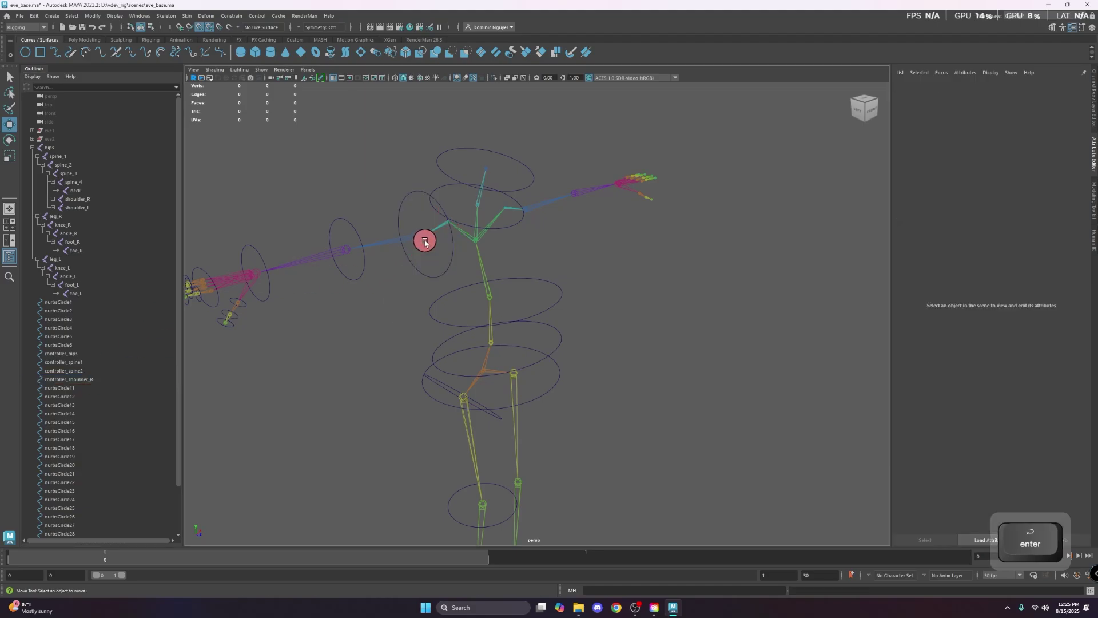
pyautogui.click(425, 238)
pyautogui.press('w')
pyautogui.press('q')
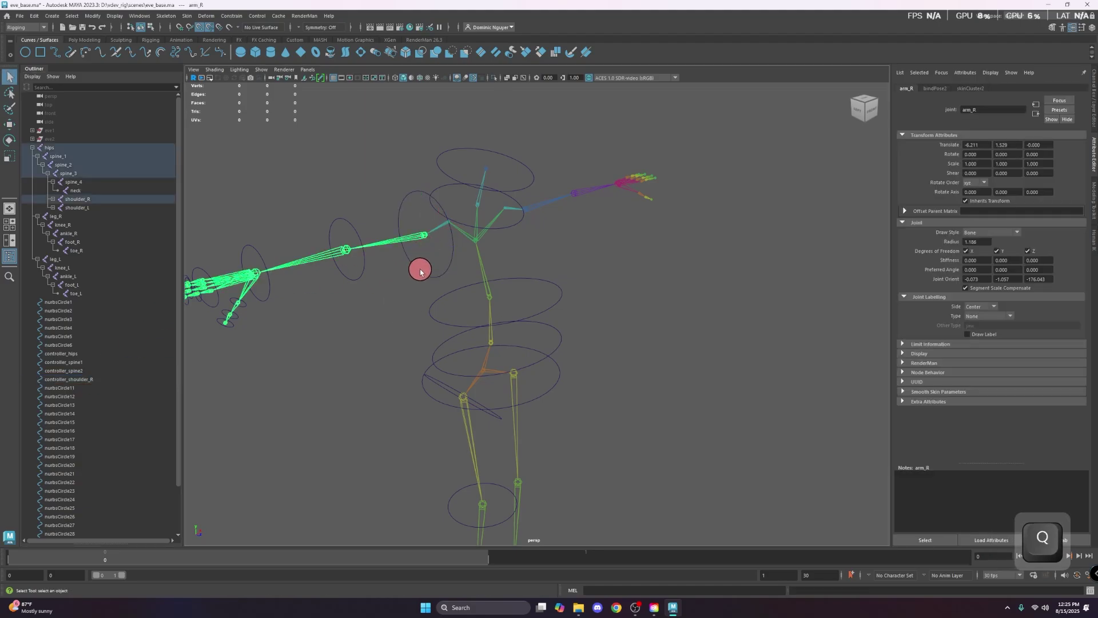
pyautogui.click(420, 272)
pyautogui.click(348, 253)
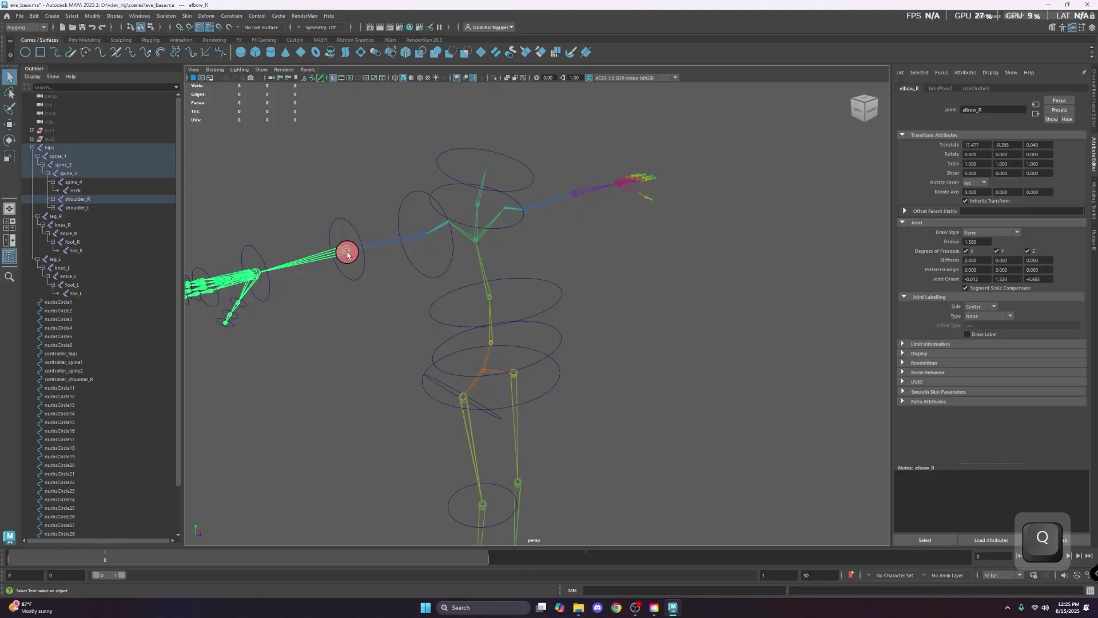
pyautogui.click(53, 199)
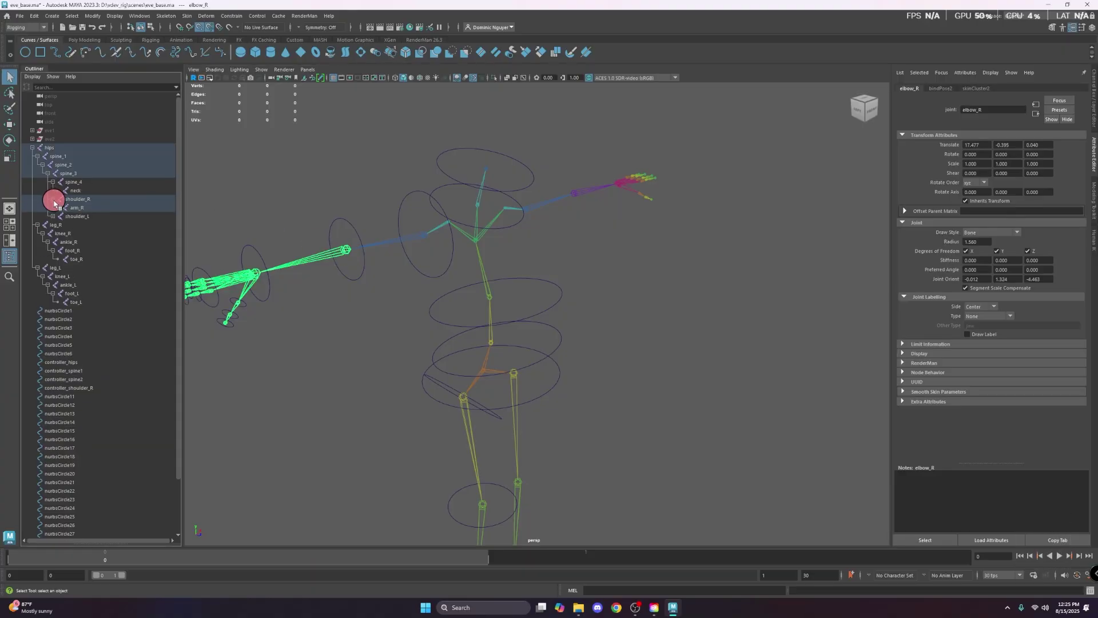
pyautogui.click(58, 209)
pyautogui.click(64, 216)
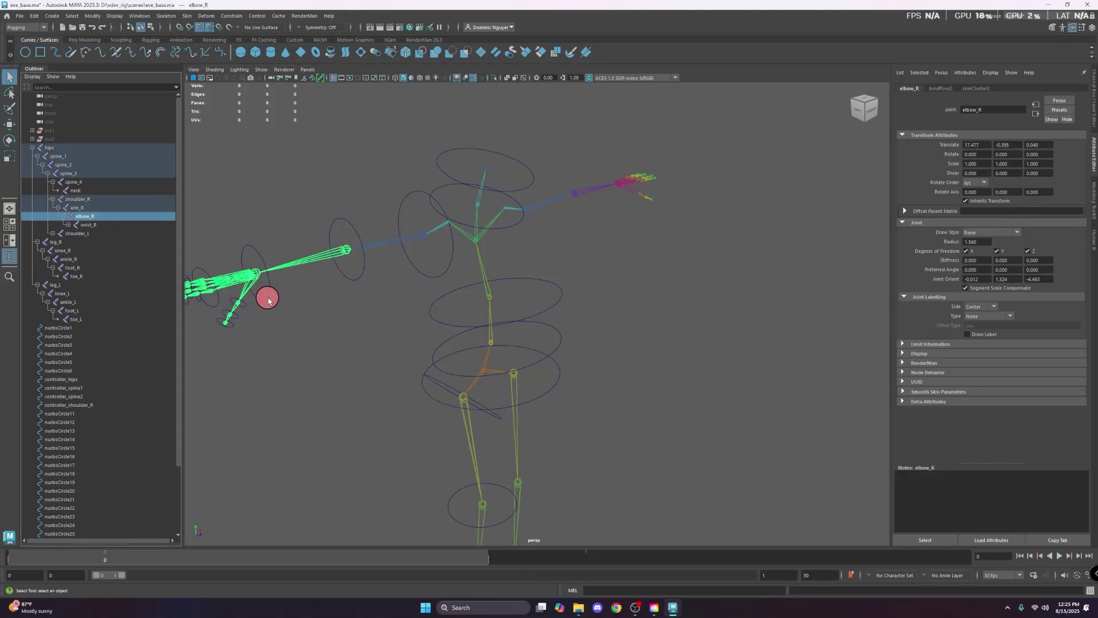
pyautogui.click(437, 248)
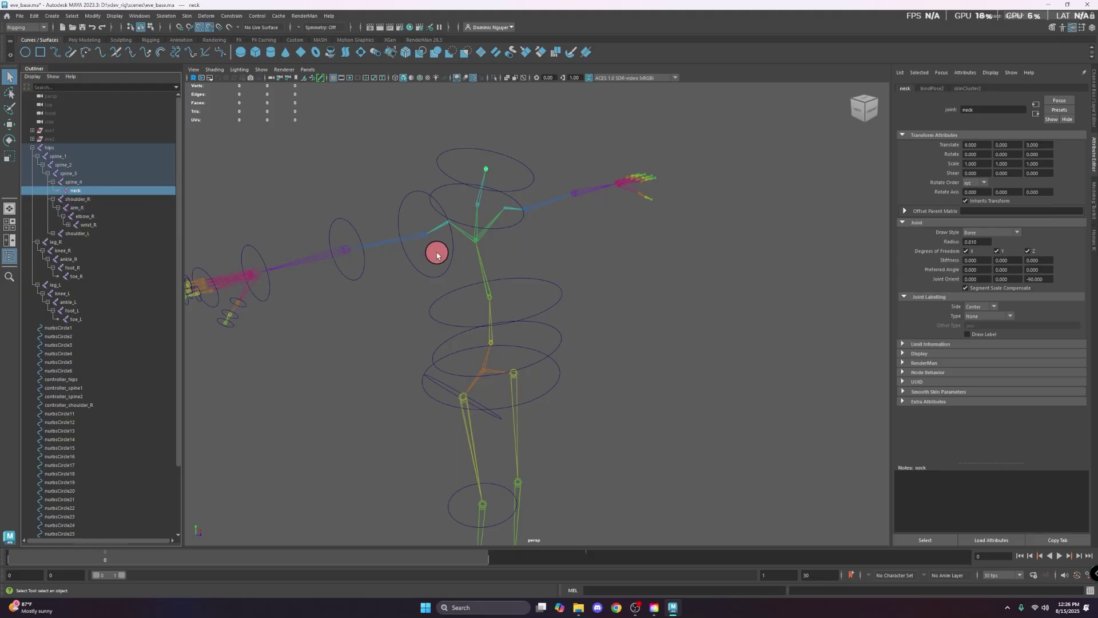
pyautogui.click(422, 239)
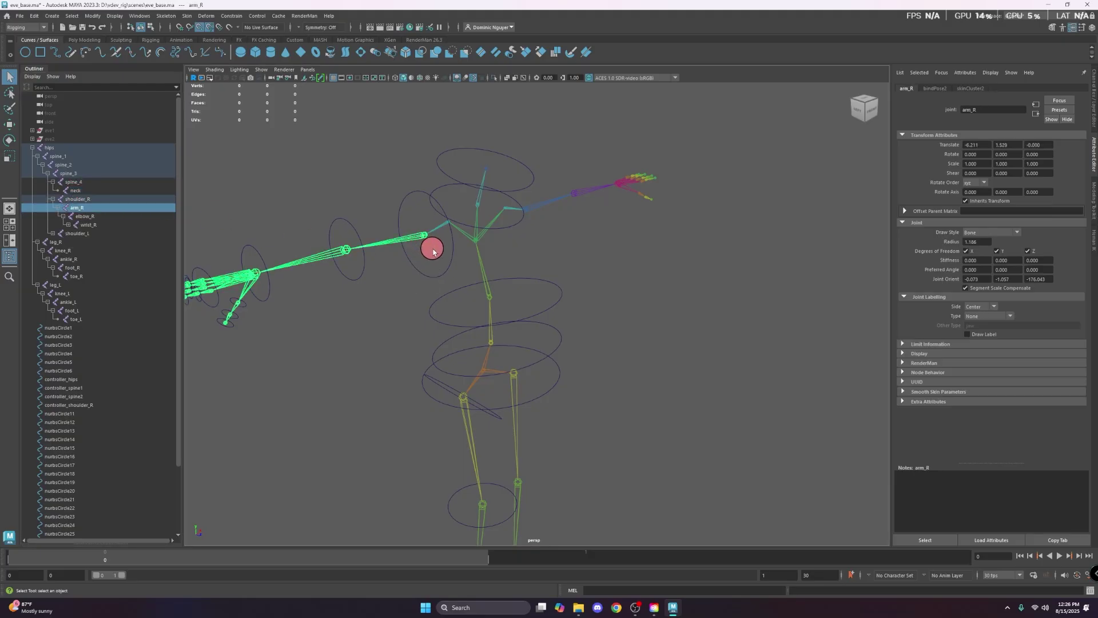
# - Rename the controller_shoulder_R circle around the upper arm joint to controller_arm_R
pyautogui.click(449, 268)
pyautogui.doubleClick(106, 406)
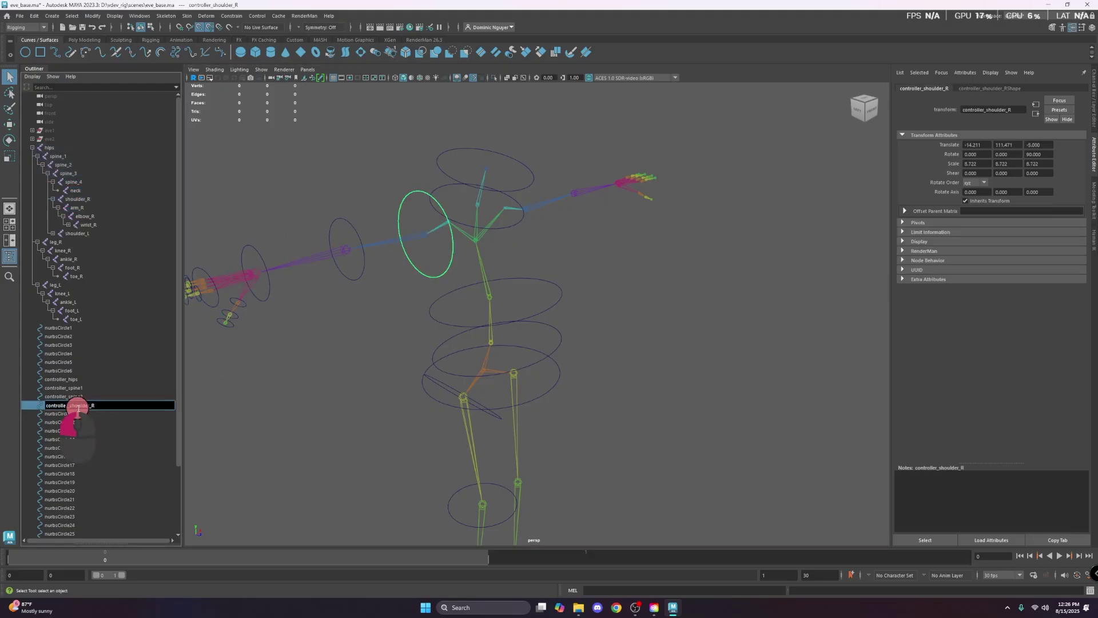
pyautogui.moveTo(68, 407); pyautogui.dragTo(146, 409)
pyautogui.write('arm_R')
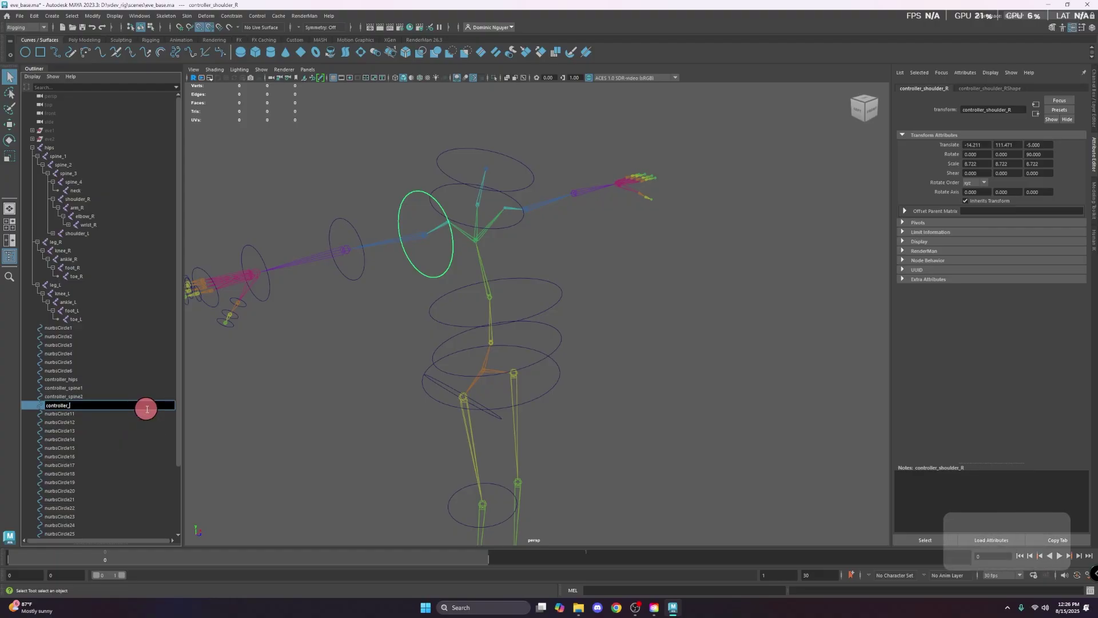
pyautogui.press('Return')
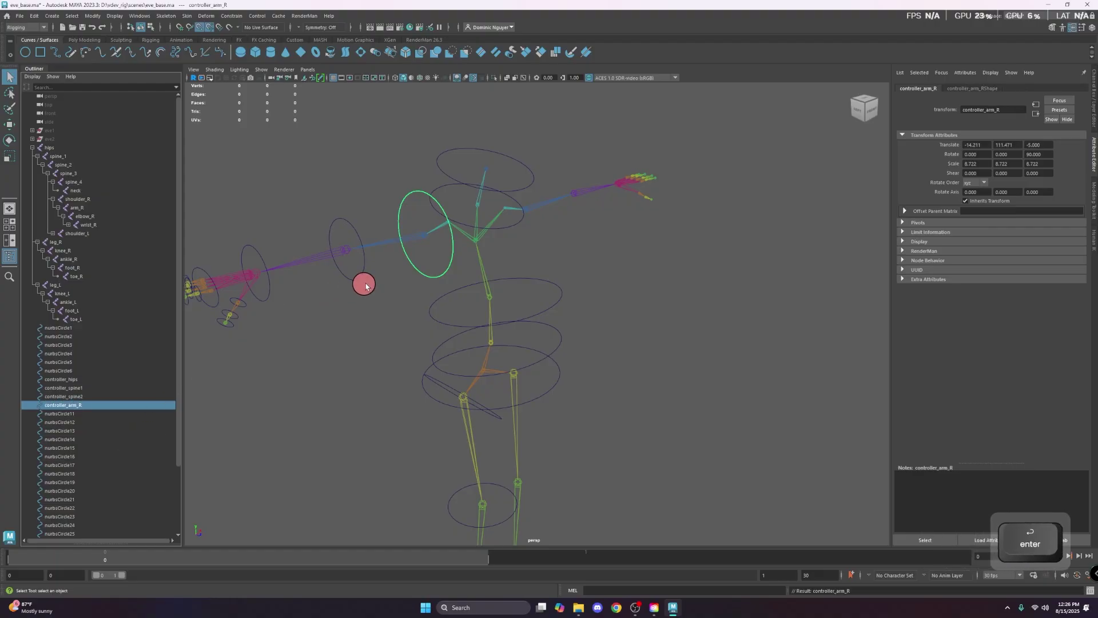
# - Rename the circle around the right elbow joint to controller_elbow_R
pyautogui.click(340, 269)
pyautogui.doubleClick(109, 413)
pyautogui.write('controller_el')
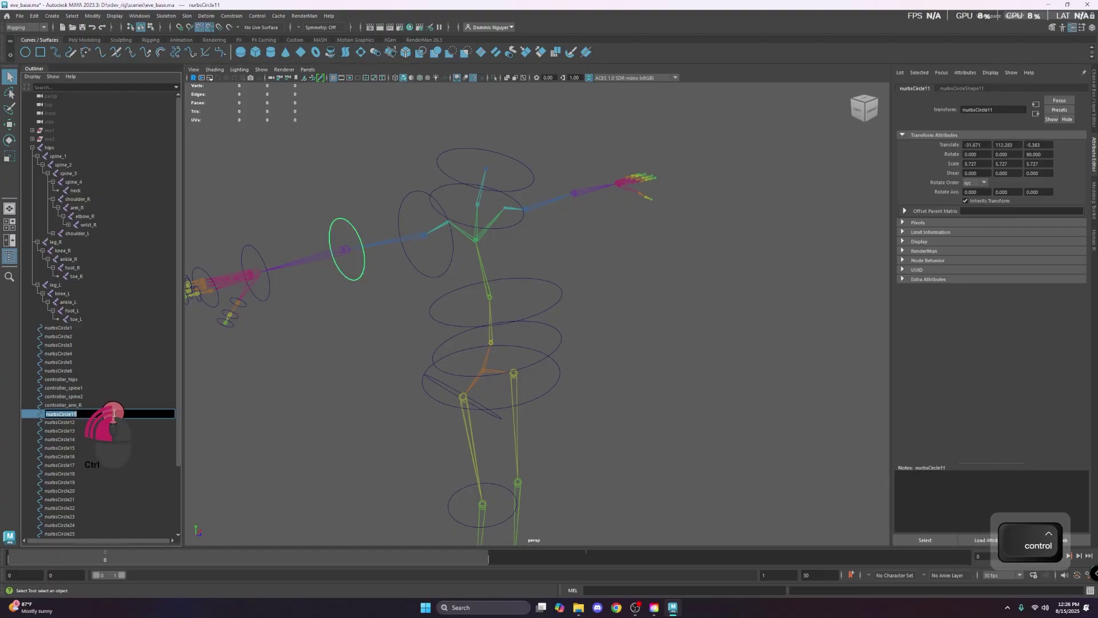
pyautogui.write('bow_R')
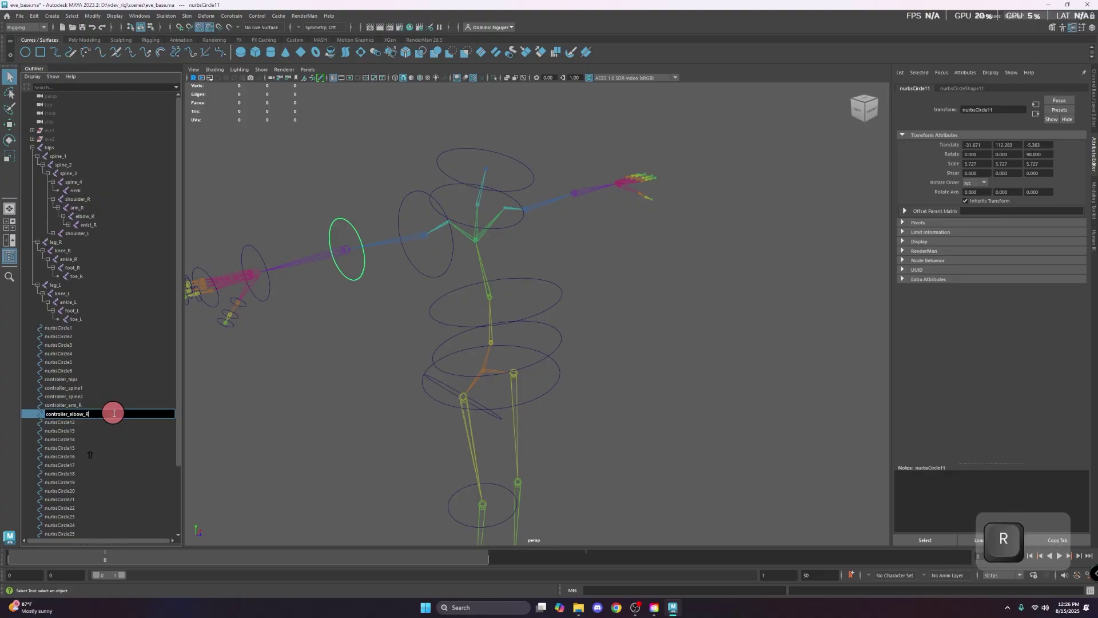
pyautogui.press('Return')
# - Rename the circle around the right wrist joint to controller_wrist_R
pyautogui.click(261, 288)
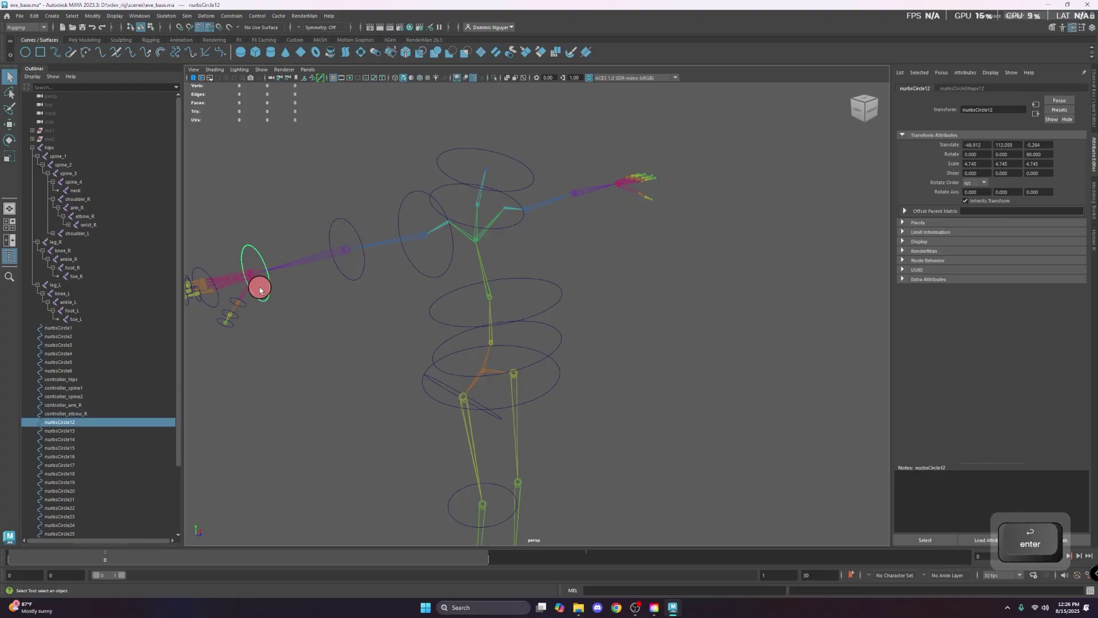
pyautogui.doubleClick(83, 422)
pyautogui.write('controller_wris')
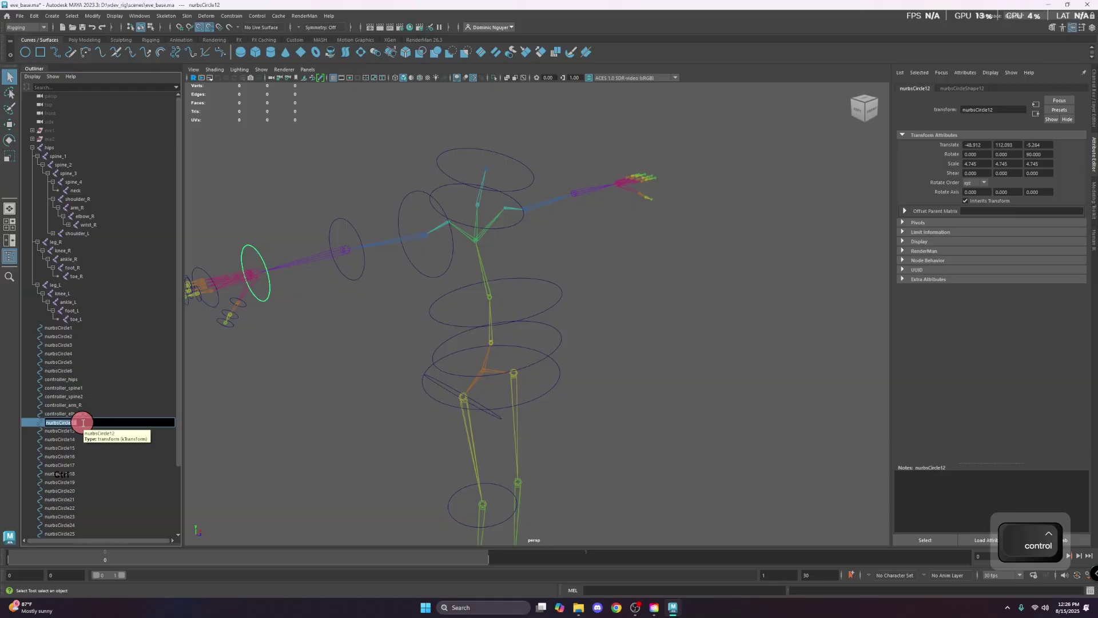
pyautogui.write('t_R')
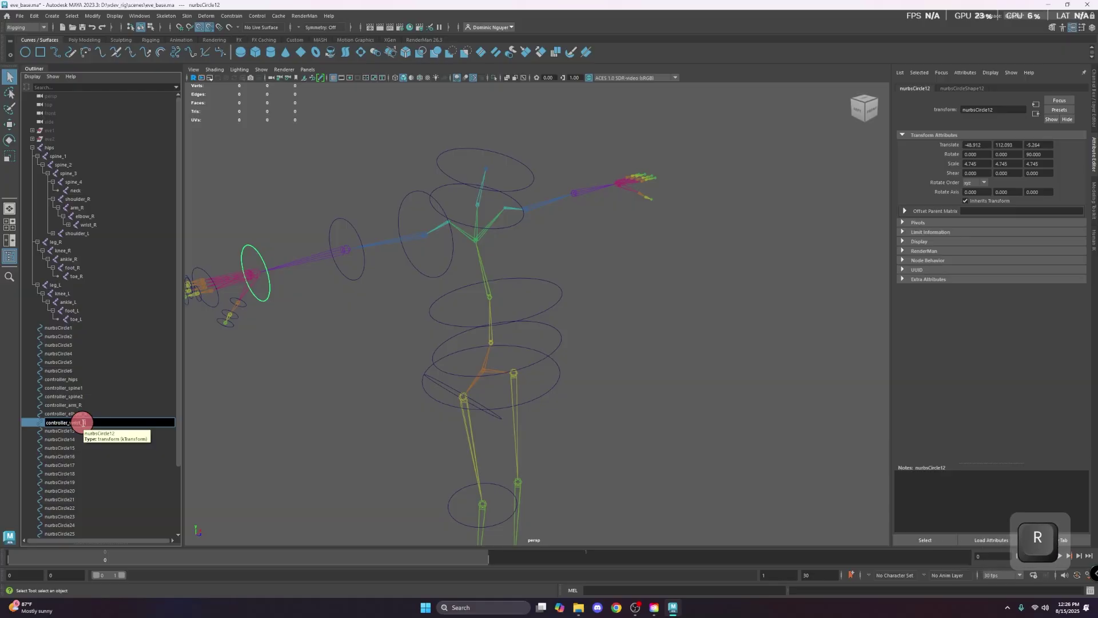
pyautogui.press('Return')
# - Rename the circle around the right knee joint to controller_knee_R
pyautogui.scroll(-3, 382, 392)
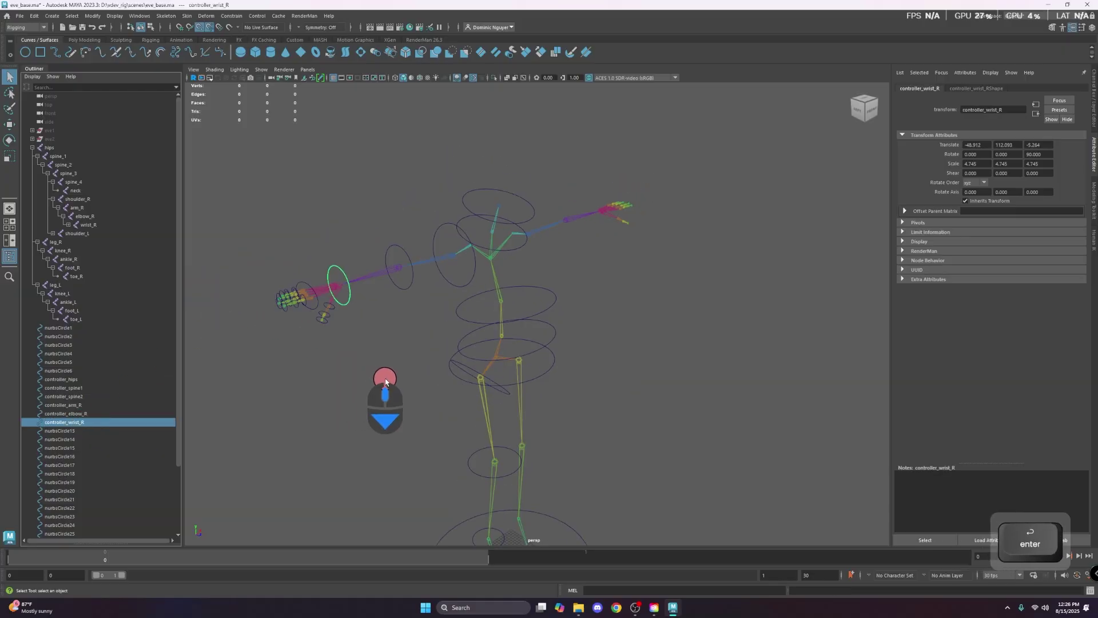
pyautogui.click(447, 368)
pyautogui.scroll(3, 411, 350)
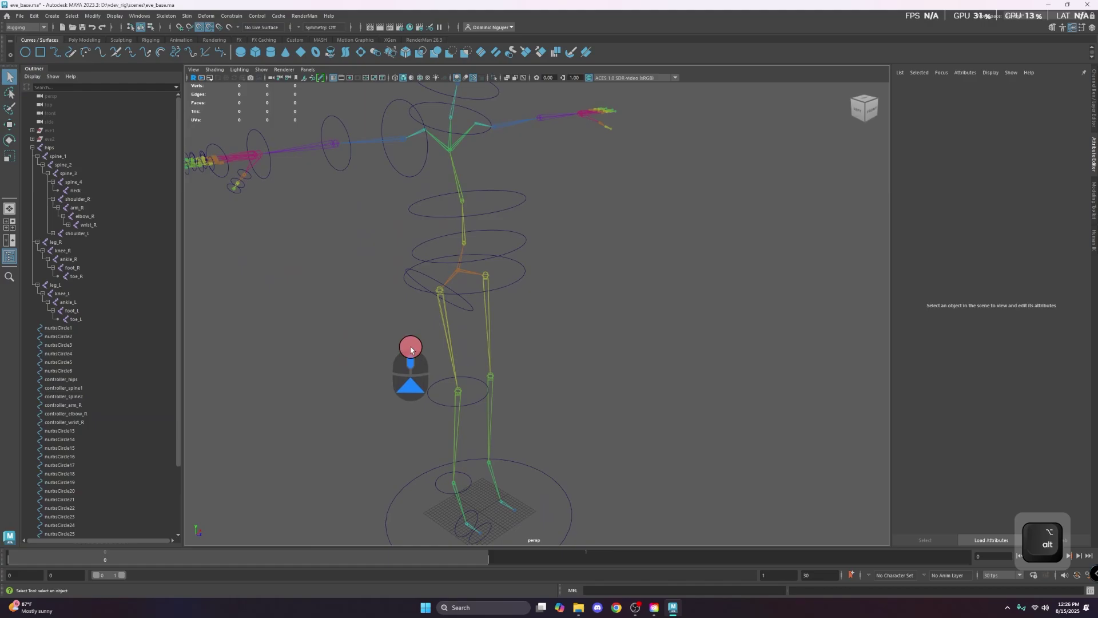
pyautogui.click(458, 393)
pyautogui.click(433, 401)
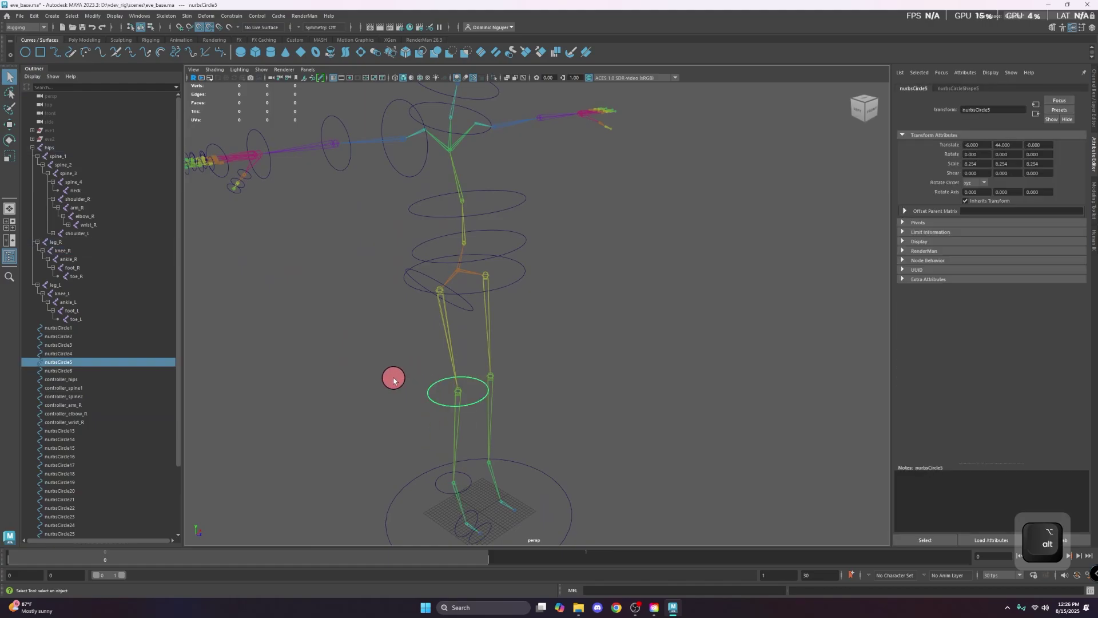
pyautogui.doubleClick(106, 363)
pyautogui.write('controller_kn')
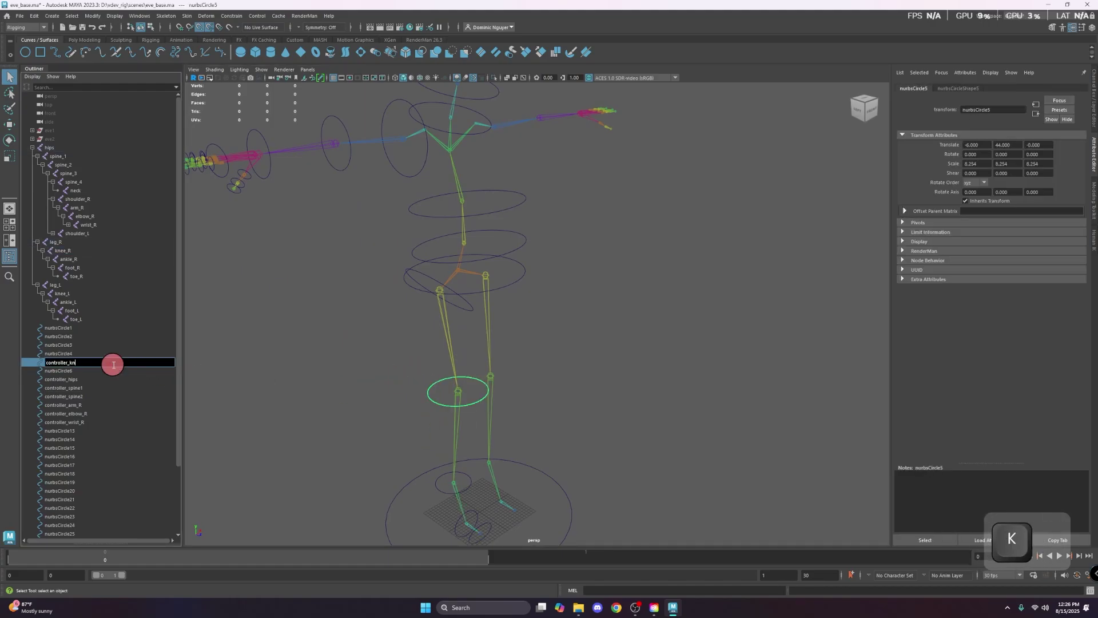
pyautogui.write('ee_R')
pyautogui.press('Return')
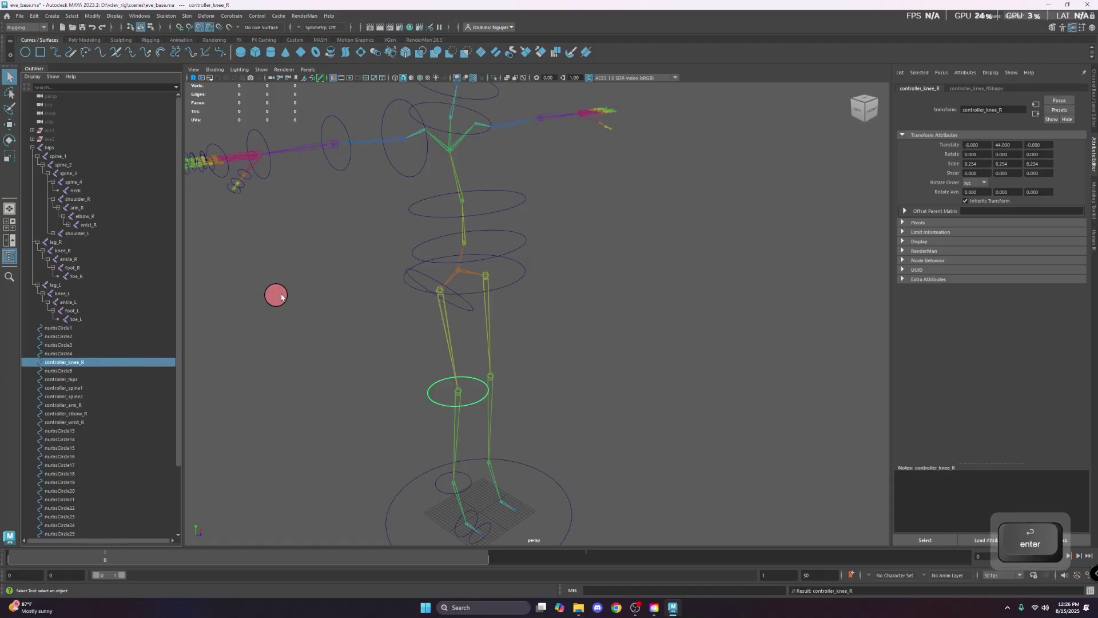
# - Rename the tilted circle at the top of the right leg to controller_leg_R
pyautogui.click(468, 310)
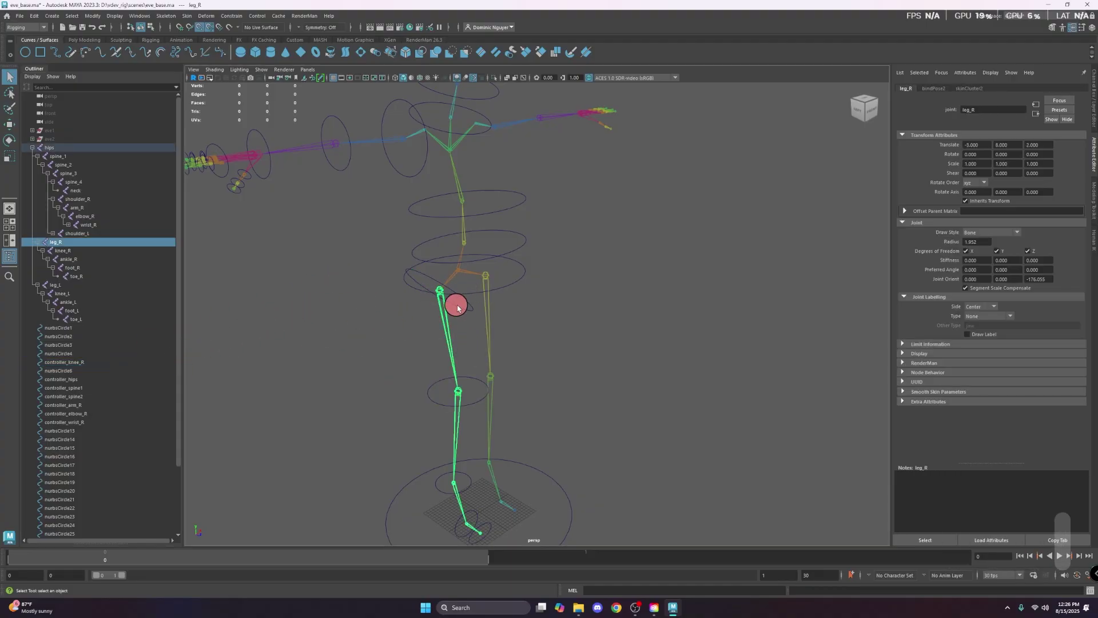
pyautogui.doubleClick(129, 371)
pyautogui.write('controller_leg')
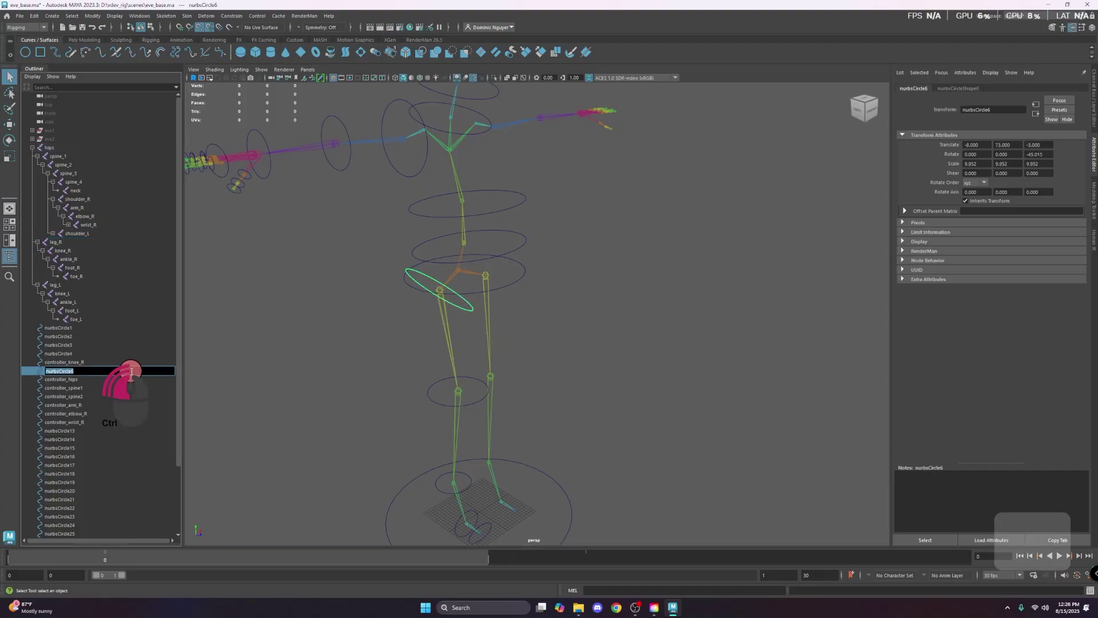
pyautogui.write('_R')
pyautogui.press('Return')
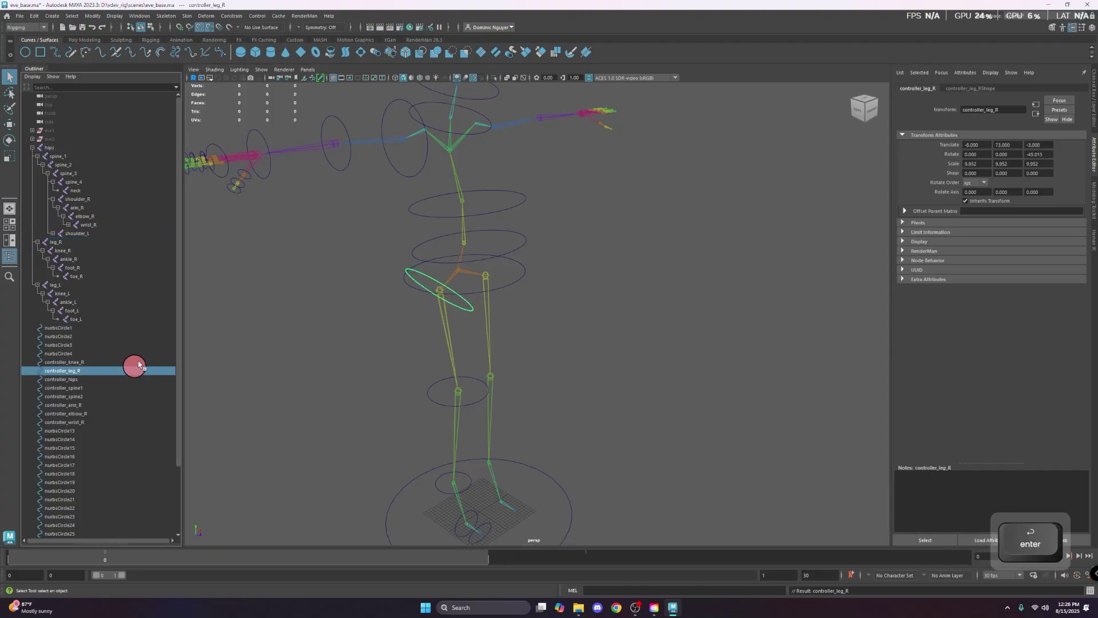
# - Check the joint inside the right foot circle and rename that circle to controller_foot_R
pyautogui.keyDown('alt'); pyautogui.moveTo(368, 417); pyautogui.dragTo(445, 375, button='middle'); pyautogui.keyUp('alt')
pyautogui.keyDown('alt'); pyautogui.moveTo(445, 375); pyautogui.dragTo(444, 421, button='right'); pyautogui.keyUp('alt')
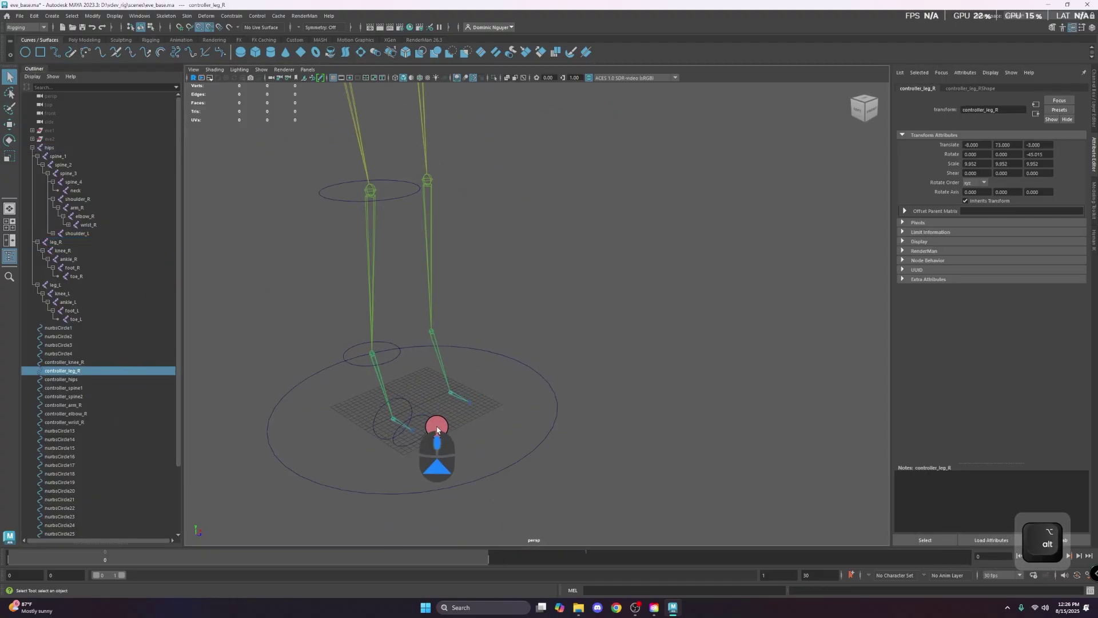
pyautogui.click(372, 426)
pyautogui.press('f')
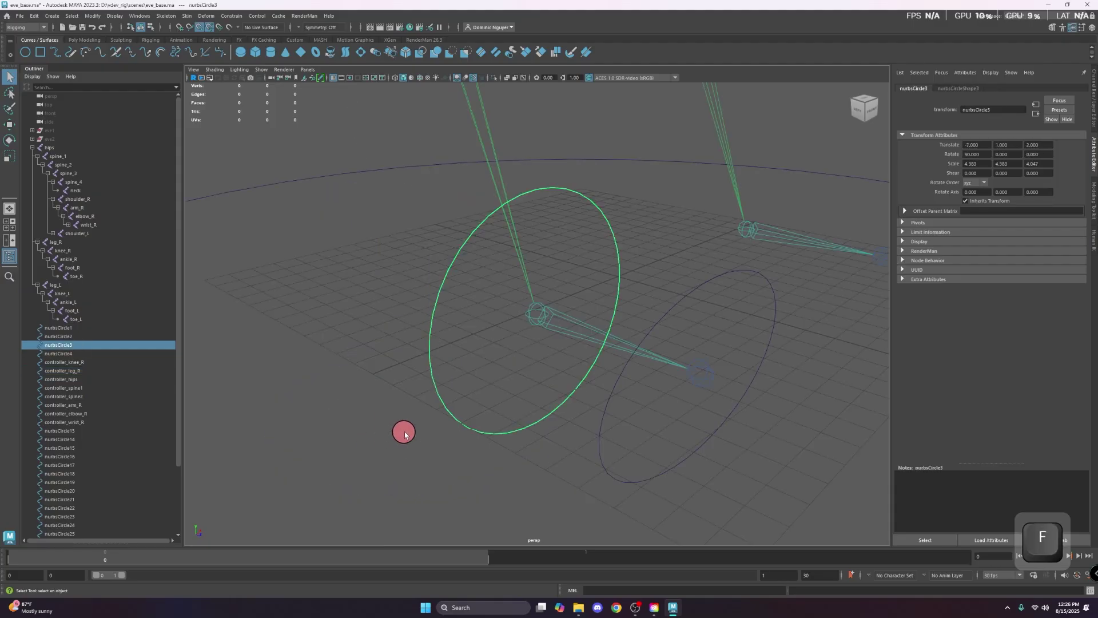
pyautogui.click(537, 315)
pyautogui.click(537, 320)
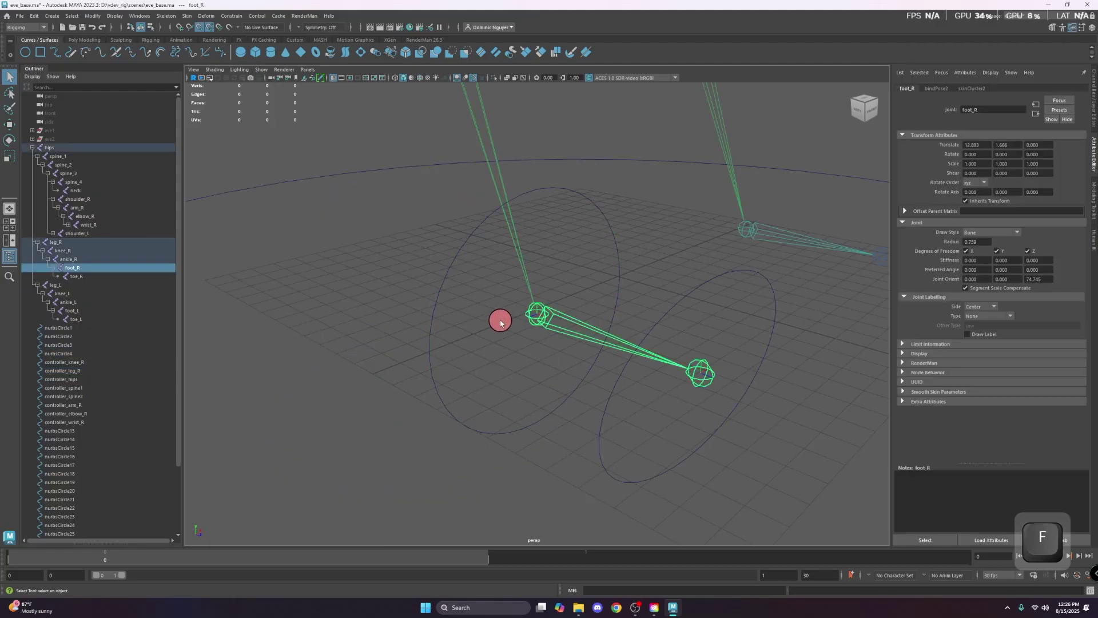
pyautogui.click(444, 387)
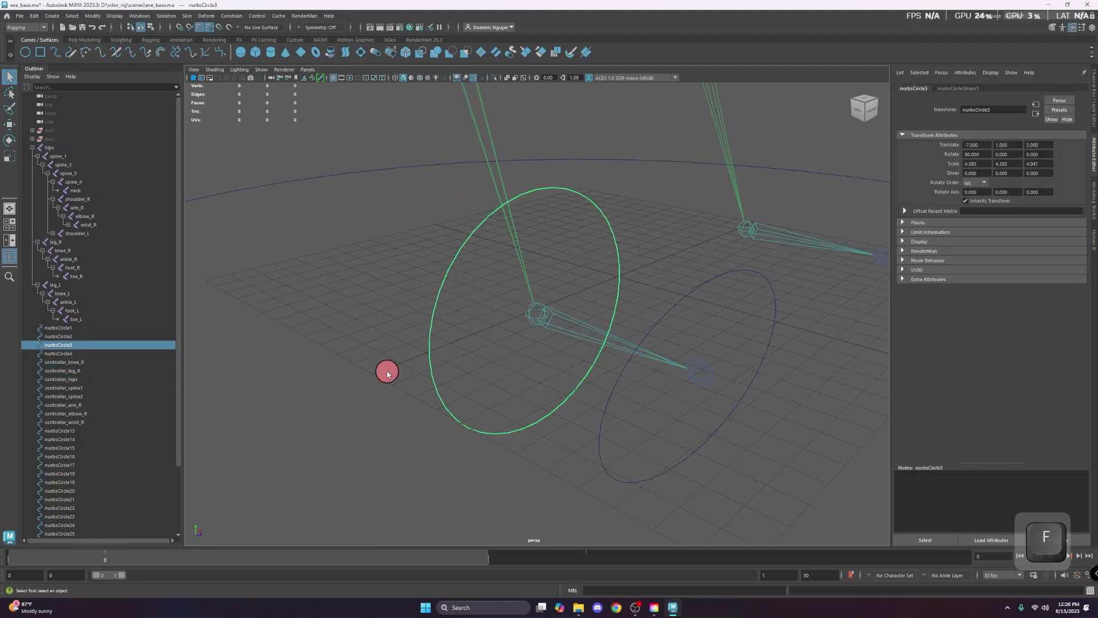
pyautogui.doubleClick(107, 345)
pyautogui.write('controller_foot_')
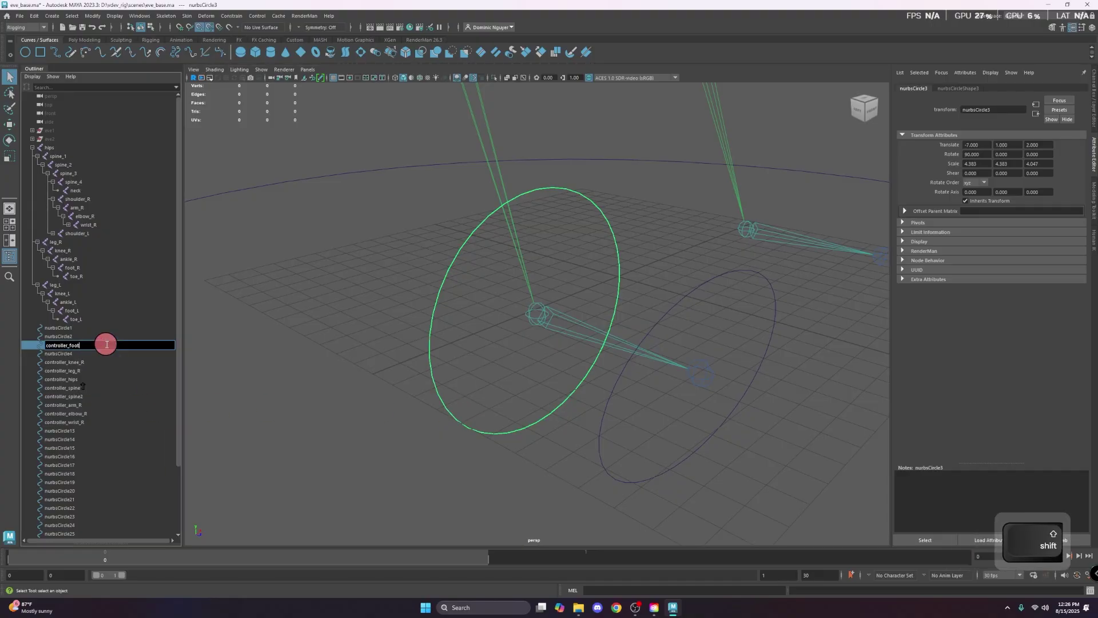
pyautogui.write('R')
pyautogui.press('Return')
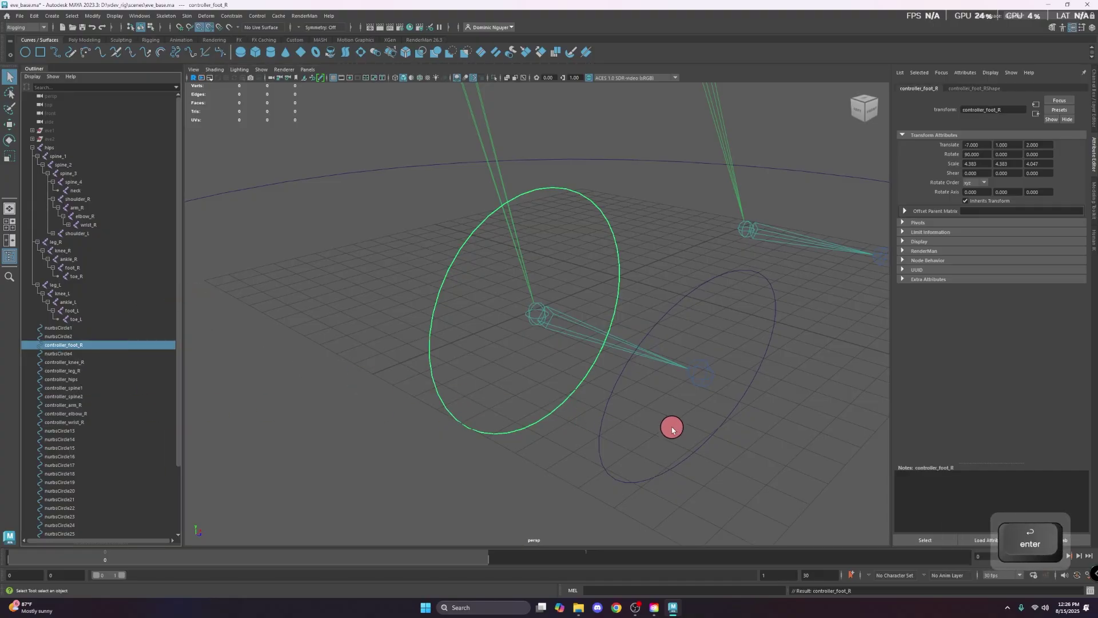
# - Rename the circle around the right toe joint to controller_toe_R
pyautogui.click(599, 404)
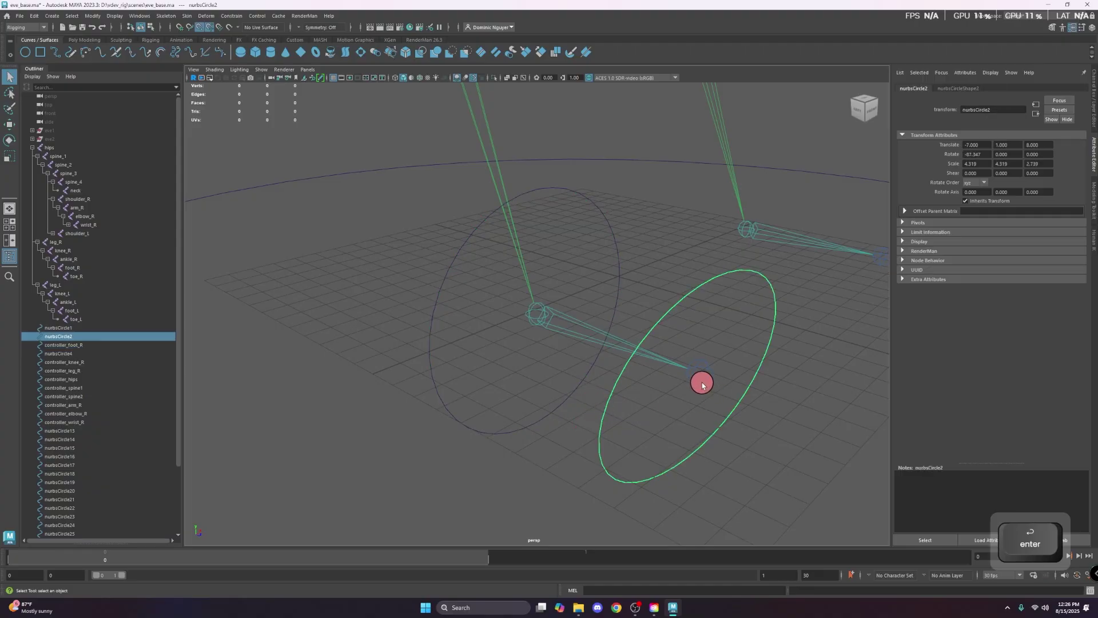
pyautogui.click(702, 382)
pyautogui.moveTo(635, 424); pyautogui.dragTo(586, 418)
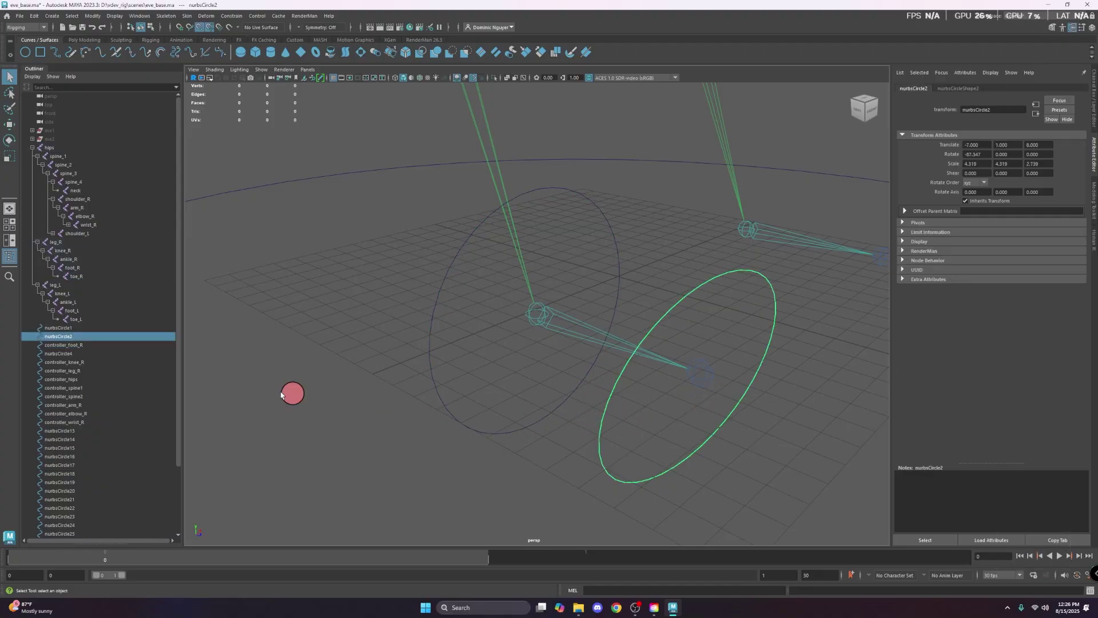
pyautogui.doubleClick(87, 337)
pyautogui.write('controller_to')
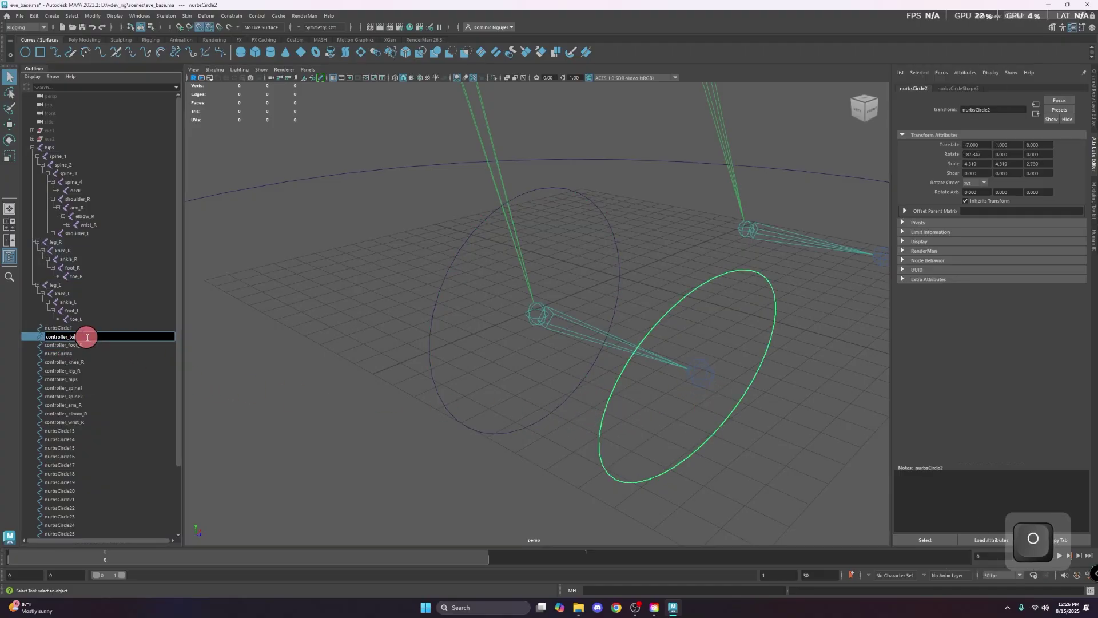
pyautogui.write('e_R')
pyautogui.press('Return')
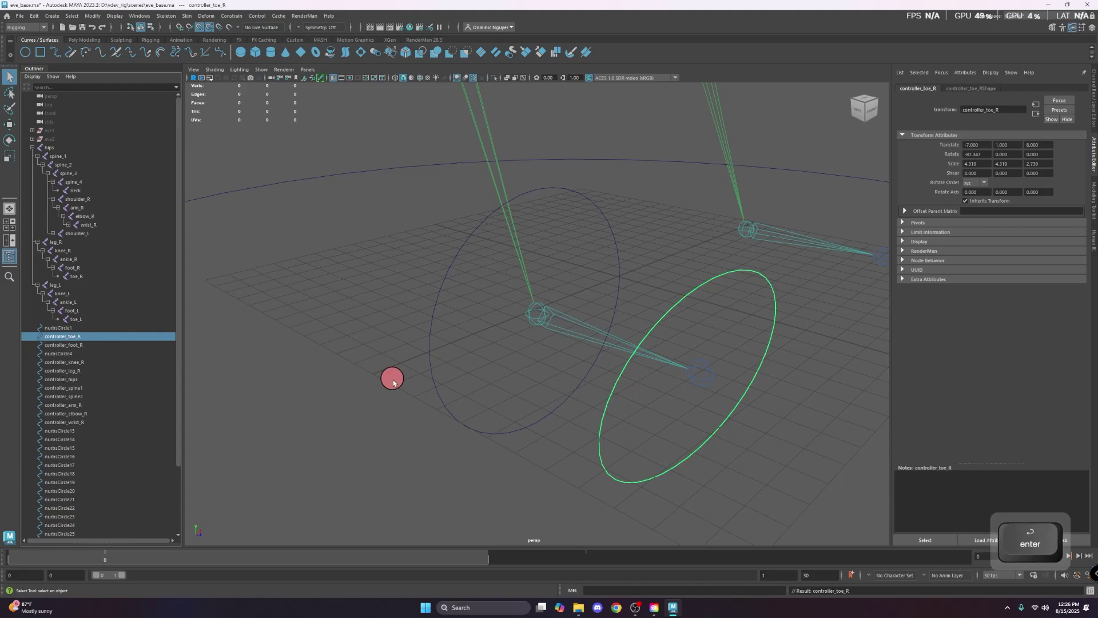
# - Examine the circles around the legs and feet, including the large ground circle around both feet
pyautogui.scroll(-5, 395, 366)
pyautogui.click(381, 329)
pyautogui.moveTo(380, 330)
pyautogui.keyDown('alt'); pyautogui.mouseDown()
pyautogui.moveTo(405, 321)
pyautogui.moveTo(394, 317)
pyautogui.mouseUp(); pyautogui.keyUp('alt')
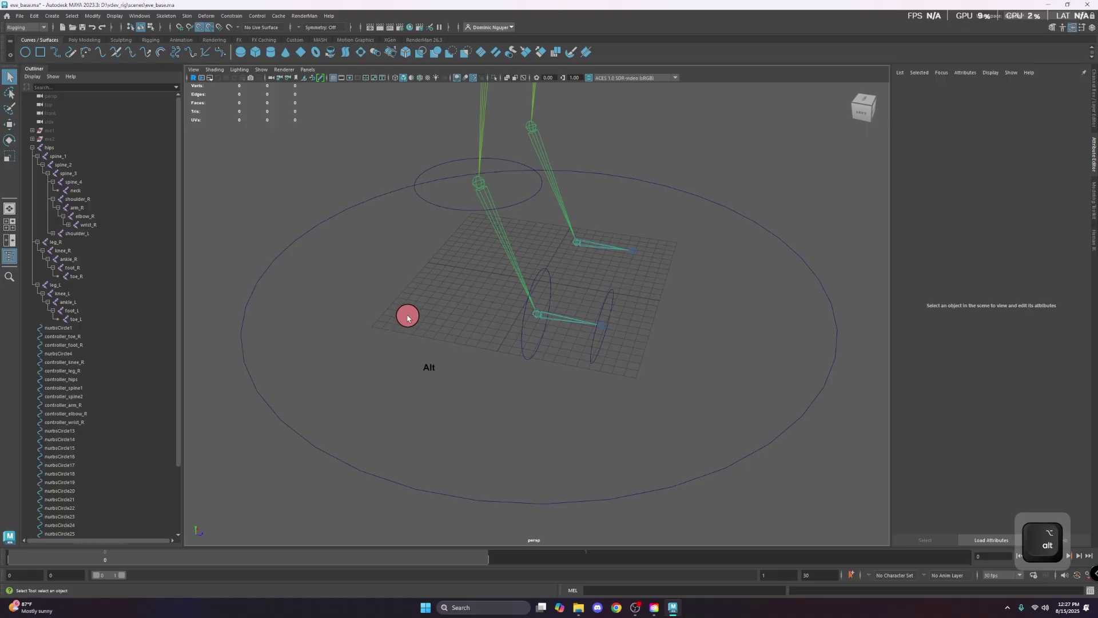
pyautogui.keyDown('alt'); pyautogui.moveTo(407, 318); pyautogui.dragTo(413, 418); pyautogui.keyUp('alt')
pyautogui.scroll(-2, 413, 407)
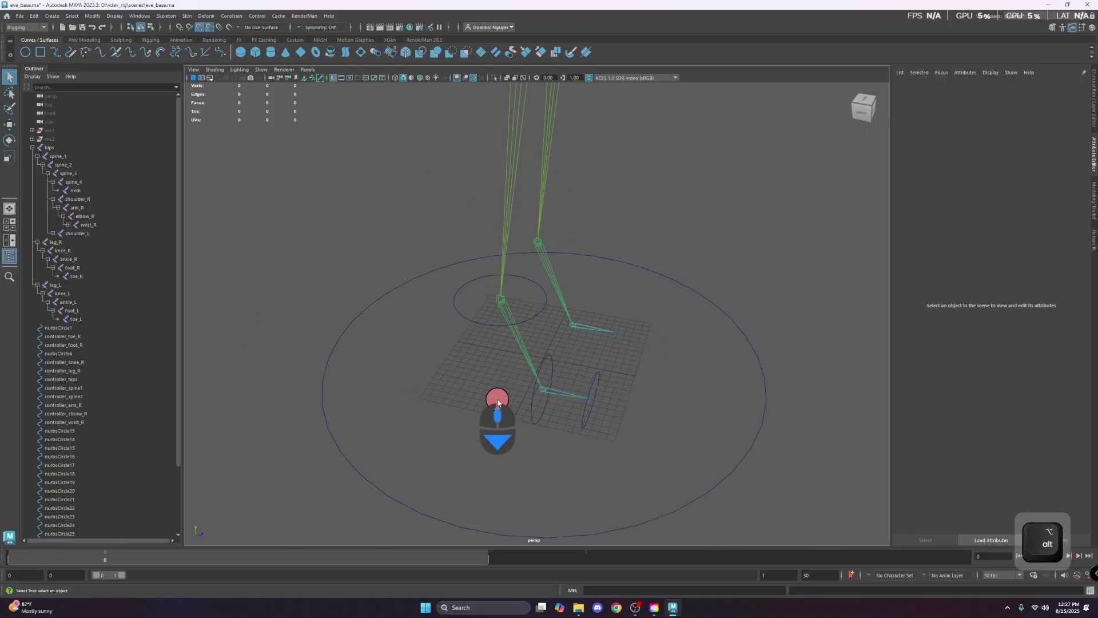
pyautogui.scroll(-2, 482, 388)
pyautogui.click(677, 404)
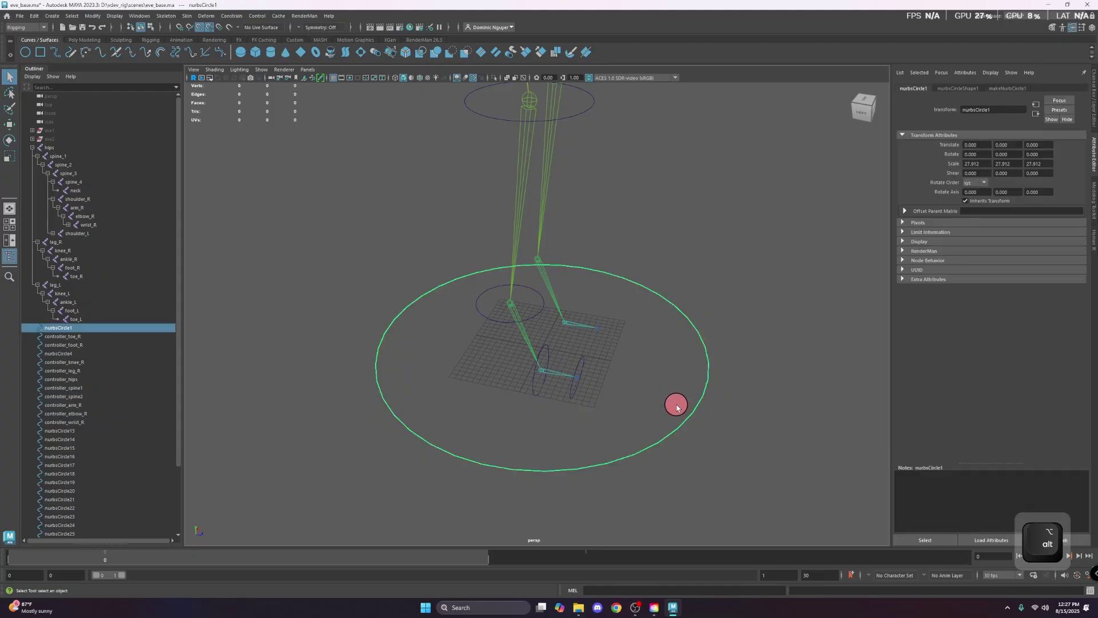
pyautogui.scroll(-1, 495, 378)
pyautogui.click(409, 279)
pyautogui.scroll(5, 376, 387)
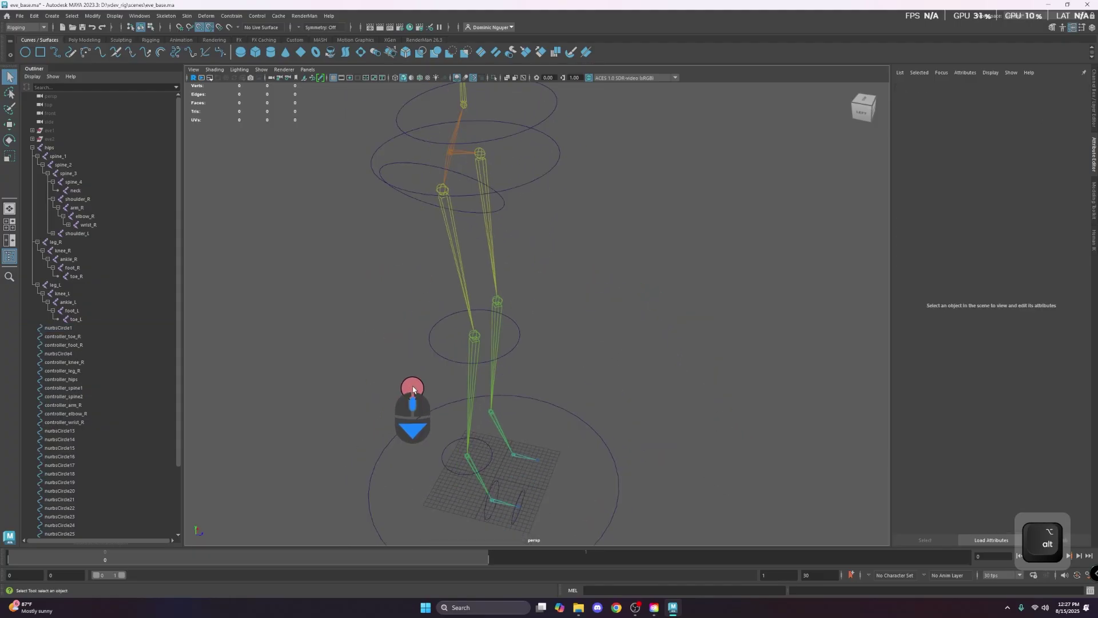
# - Examine the torso and right arm circles and check the name of the circle around the right wrist
pyautogui.keyDown('alt'); pyautogui.moveTo(392, 344); pyautogui.dragTo(417, 396, button='middle'); pyautogui.keyUp('alt')
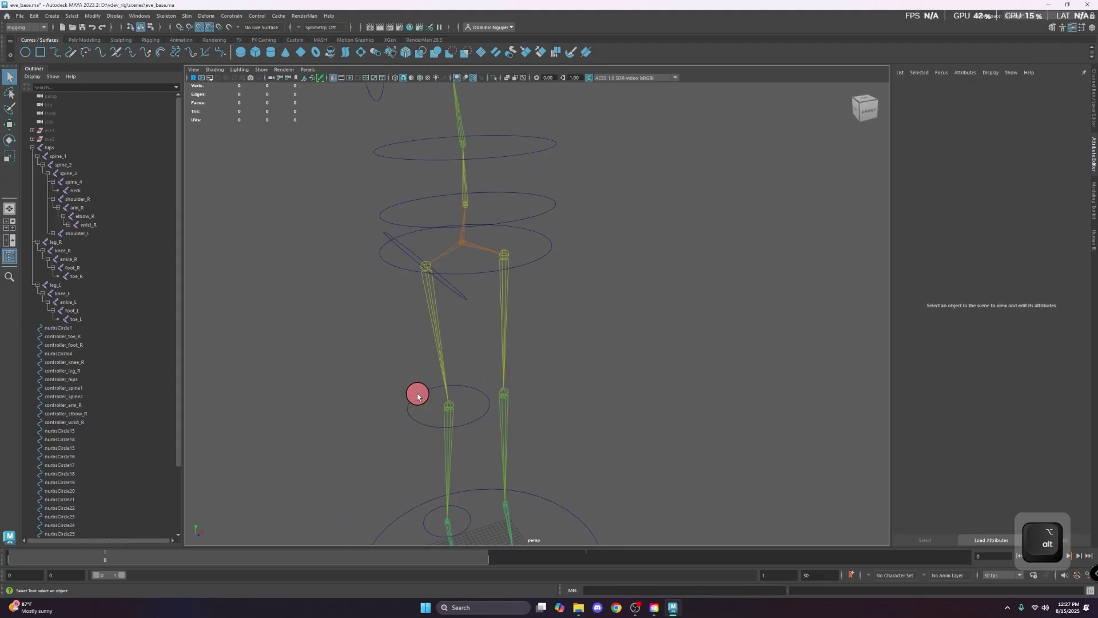
pyautogui.keyDown('alt'); pyautogui.moveTo(303, 260); pyautogui.dragTo(393, 375); pyautogui.keyUp('alt')
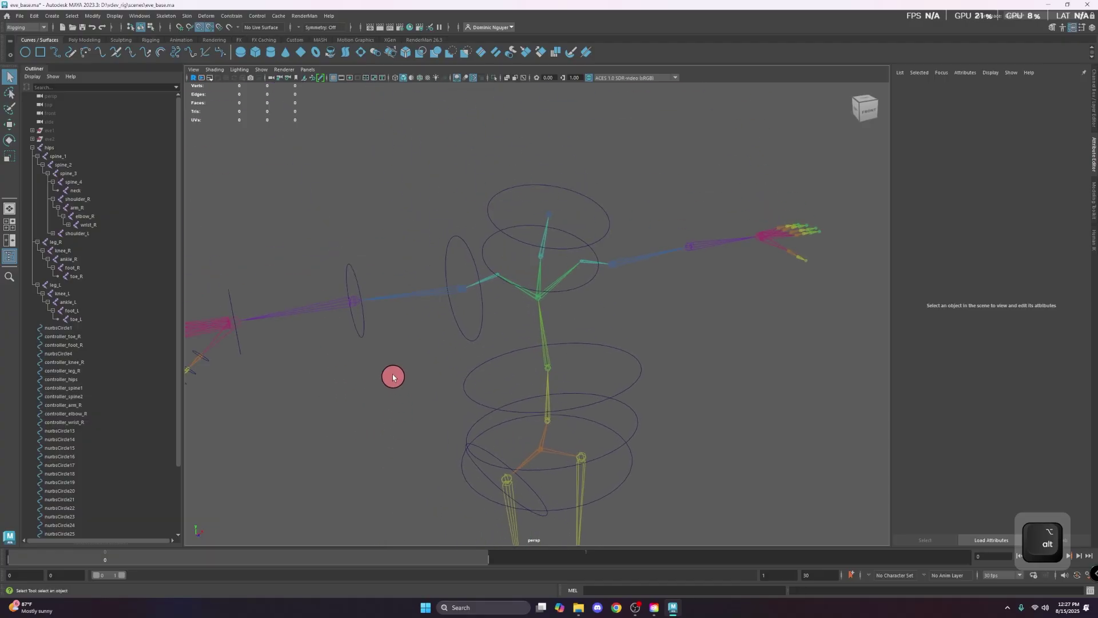
pyautogui.keyDown('alt'); pyautogui.moveTo(341, 359); pyautogui.dragTo(479, 347, button='middle'); pyautogui.keyUp('alt')
pyautogui.scroll(3, 457, 353)
pyautogui.click(451, 338)
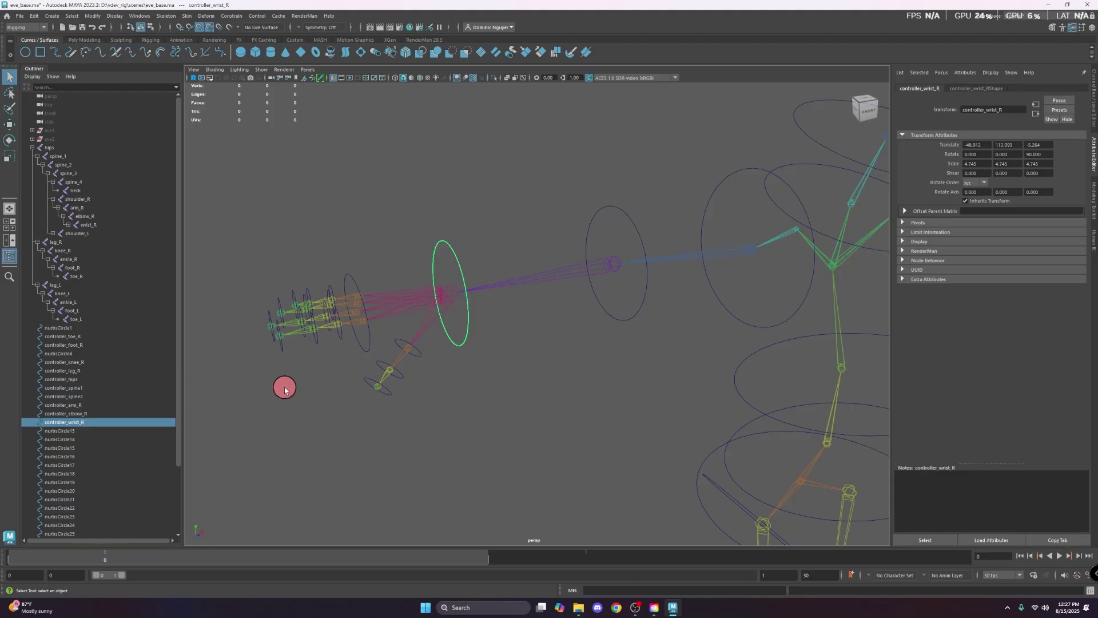
pyautogui.keyDown('alt'); pyautogui.moveTo(327, 363); pyautogui.dragTo(464, 375); pyautogui.keyUp('alt')
pyautogui.click(450, 377)
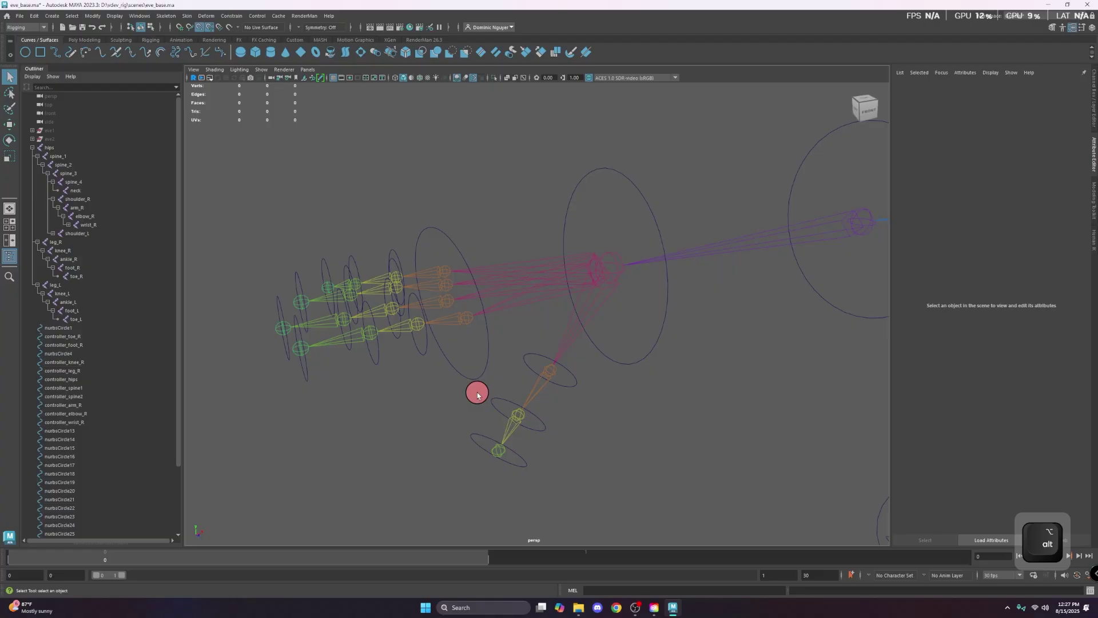
# - Check the joints inside the large circle around the right knuckles and rename that circle to controller_hand_R
pyautogui.click(477, 379)
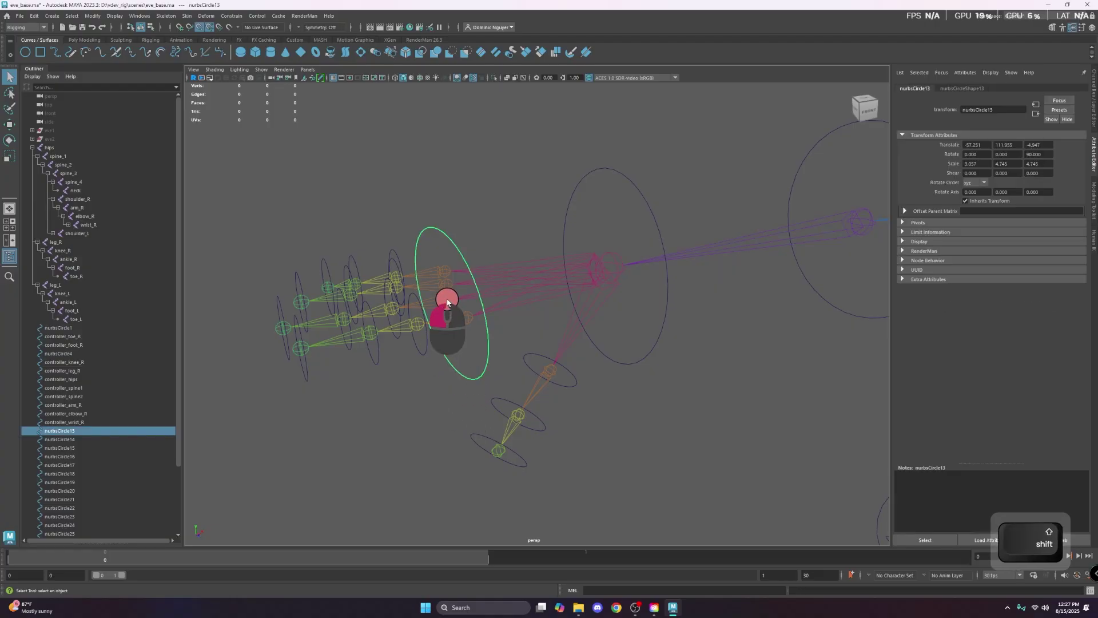
pyautogui.click(447, 301)
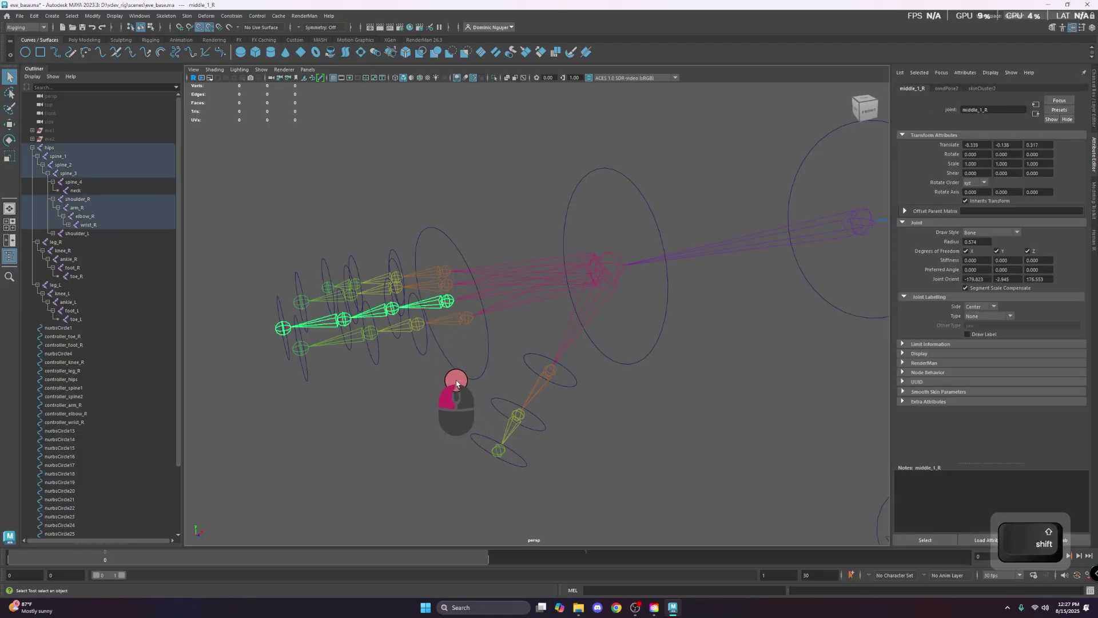
pyautogui.click(451, 371)
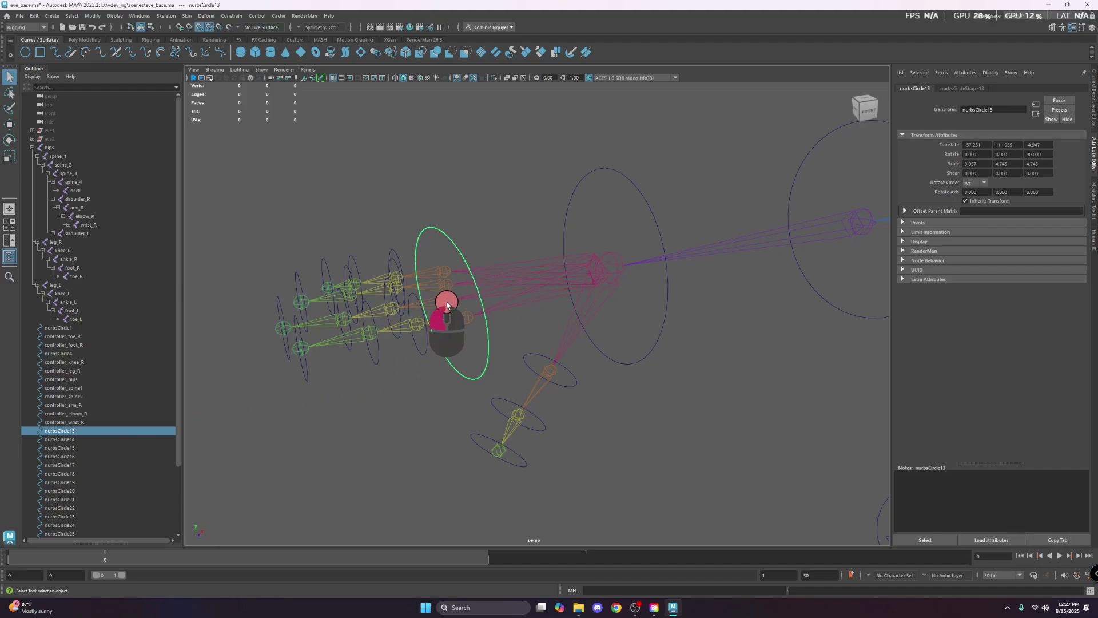
pyautogui.click(448, 314)
pyautogui.click(442, 367)
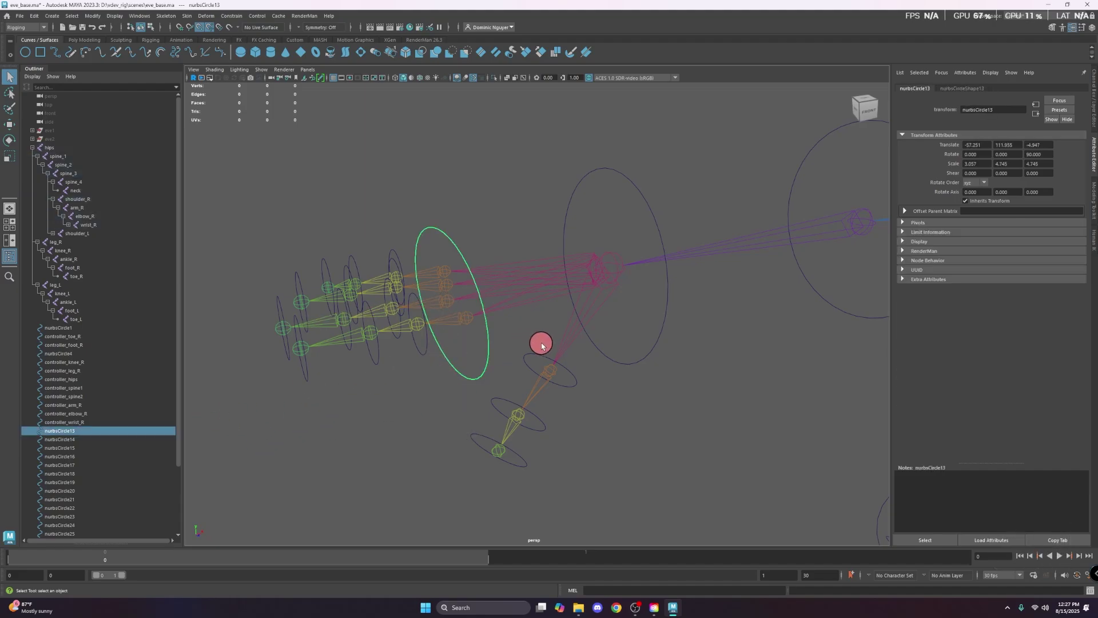
pyautogui.doubleClick(134, 432)
pyautogui.write('controller_hand')
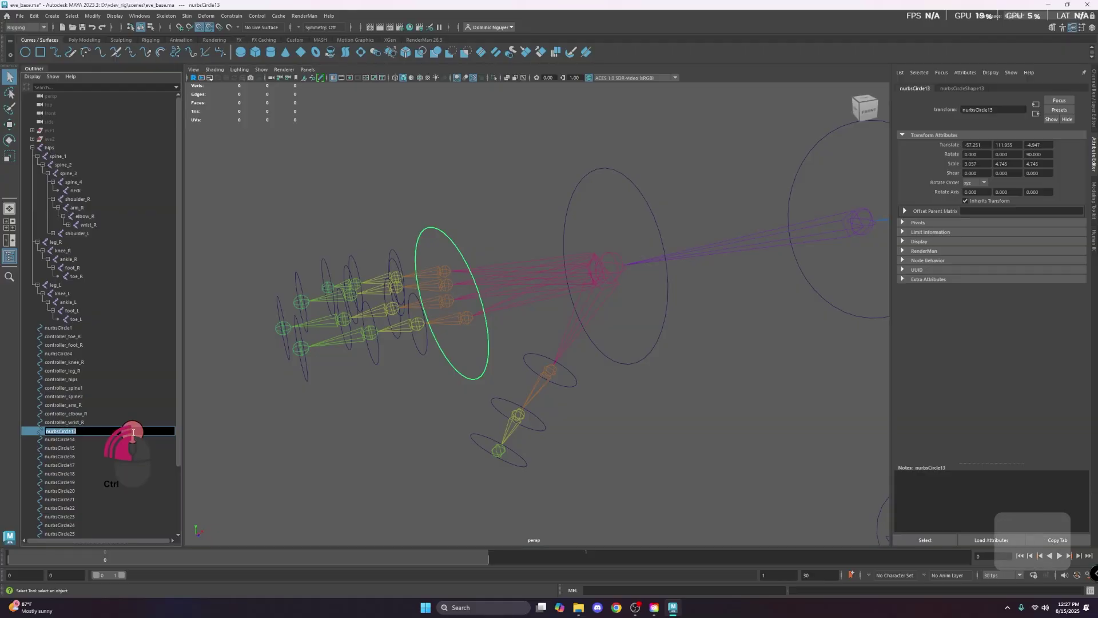
pyautogui.write('_R')
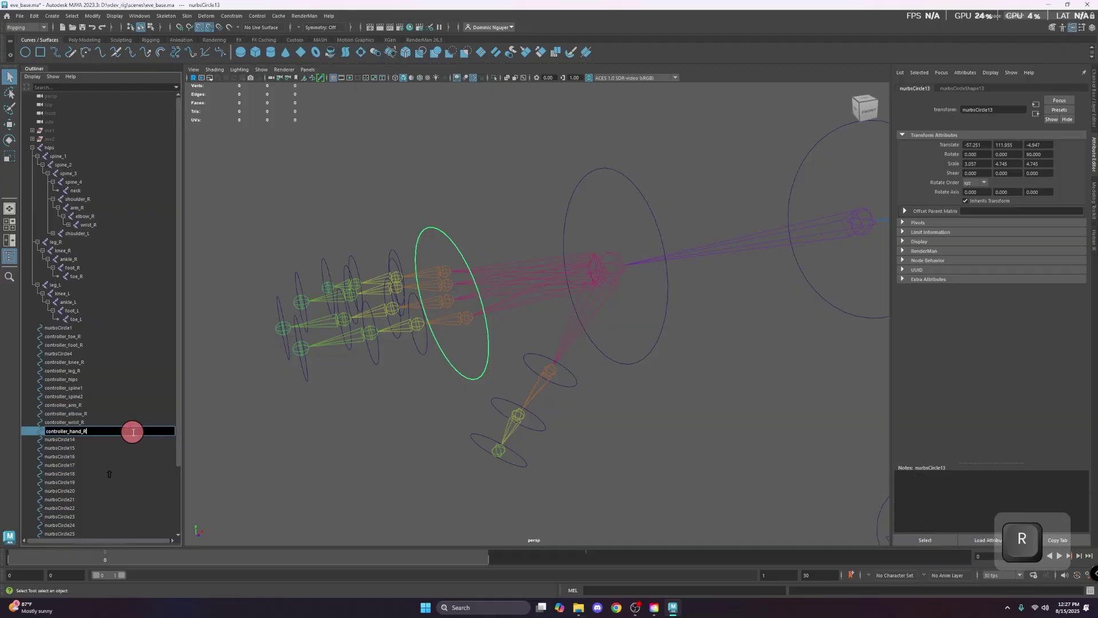
pyautogui.press('Return')
# - Select the second joint of the right index finger and expand the wrist_R hierarchy down to the third index joint
pyautogui.click(417, 332)
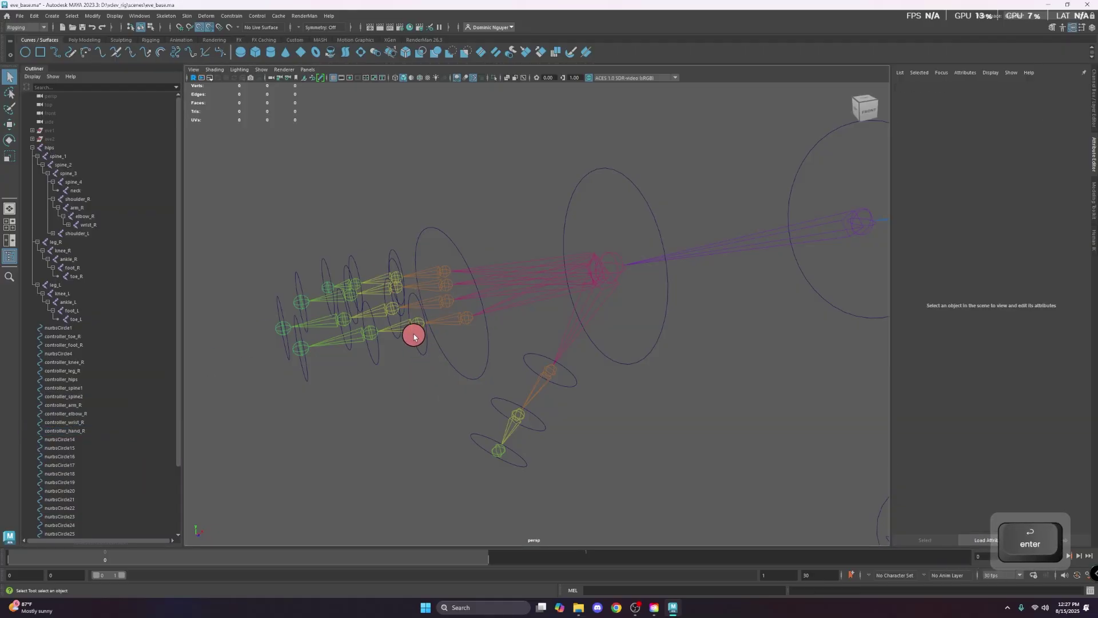
pyautogui.click(67, 226)
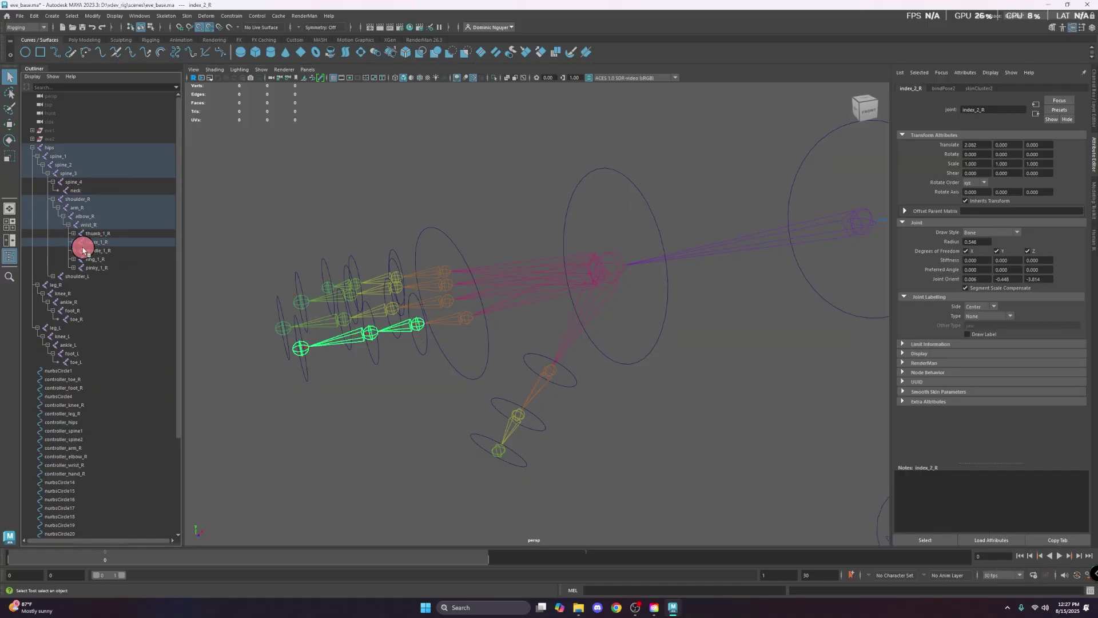
pyautogui.click(73, 243)
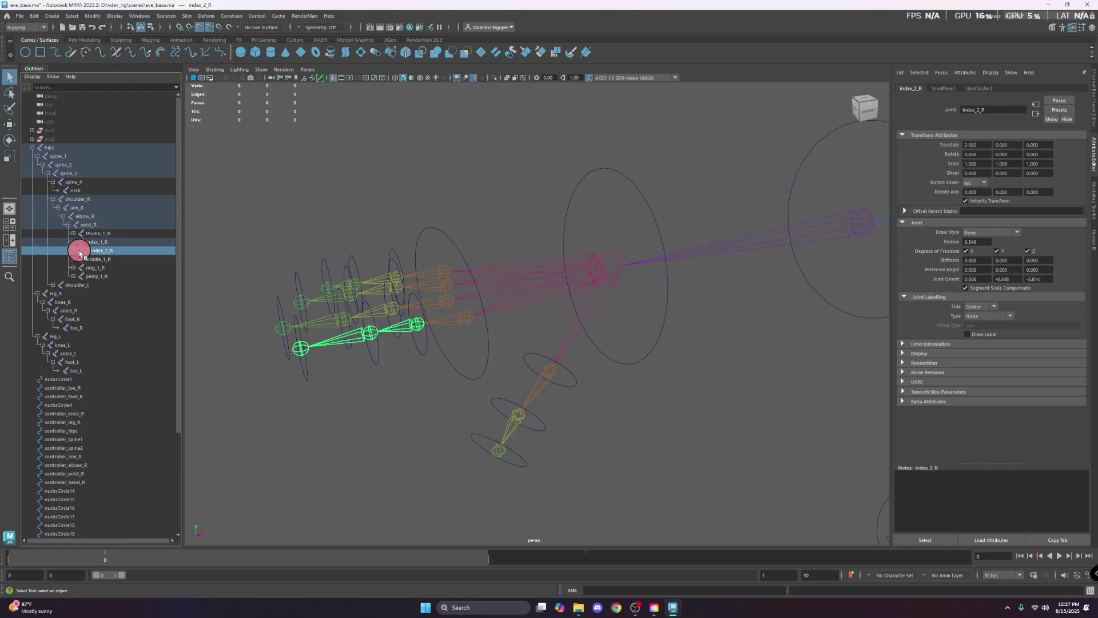
pyautogui.click(79, 251)
# - Rename the index finger circle nearest the right knuckles to controller_index_1_R and copy that name for reuse
pyautogui.click(420, 357)
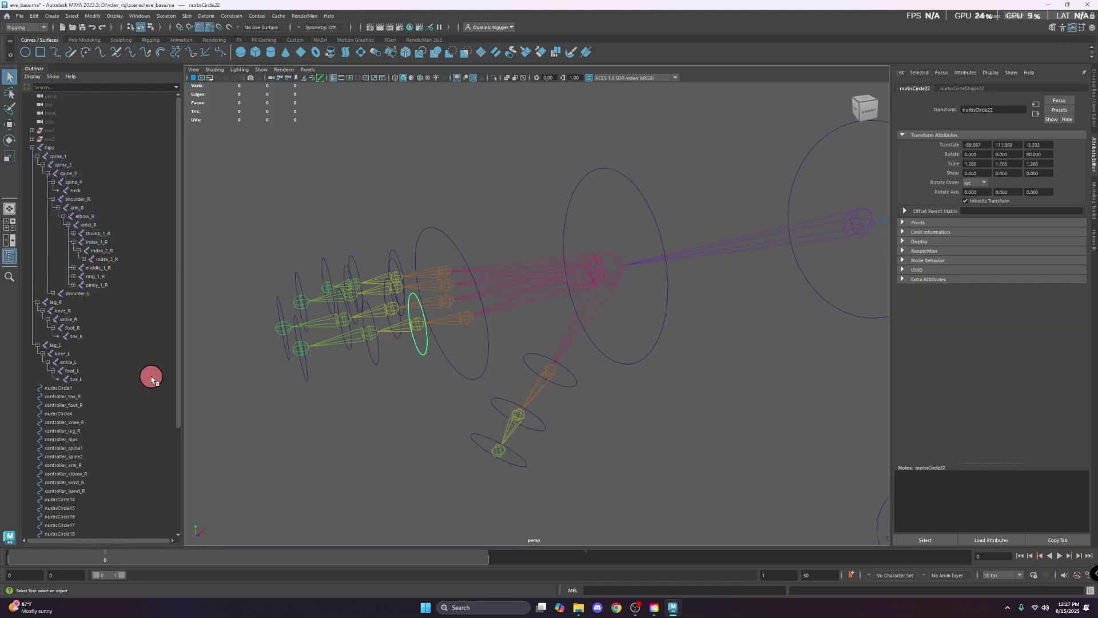
pyautogui.scroll(-5, 147, 412)
pyautogui.doubleClick(94, 429)
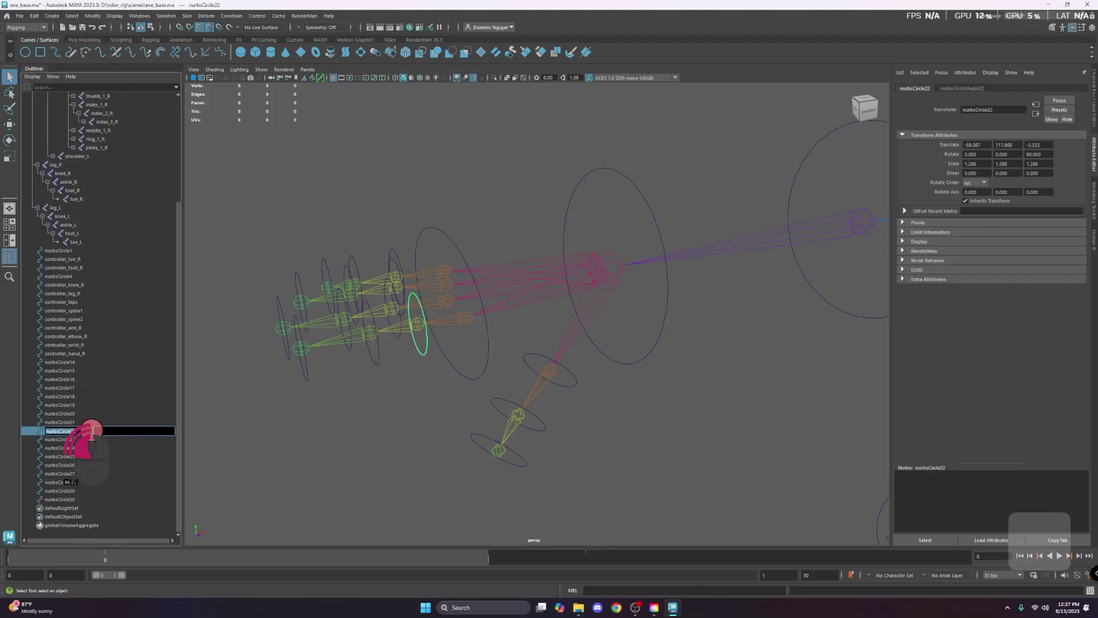
pyautogui.write('controller_')
pyautogui.write('index')
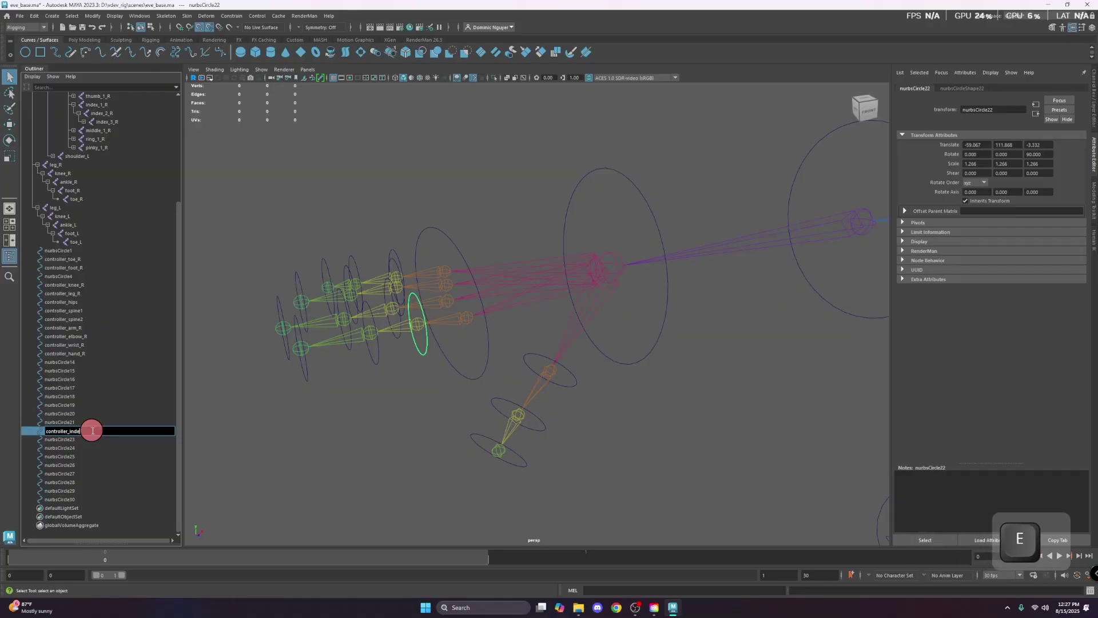
pyautogui.write('_')
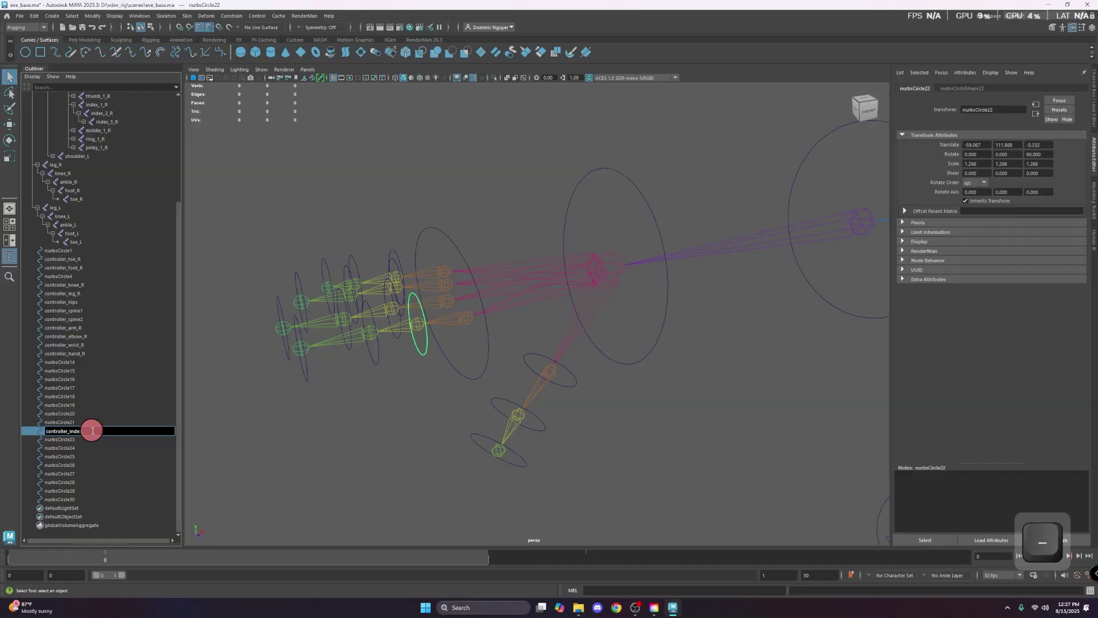
pyautogui.write('1')
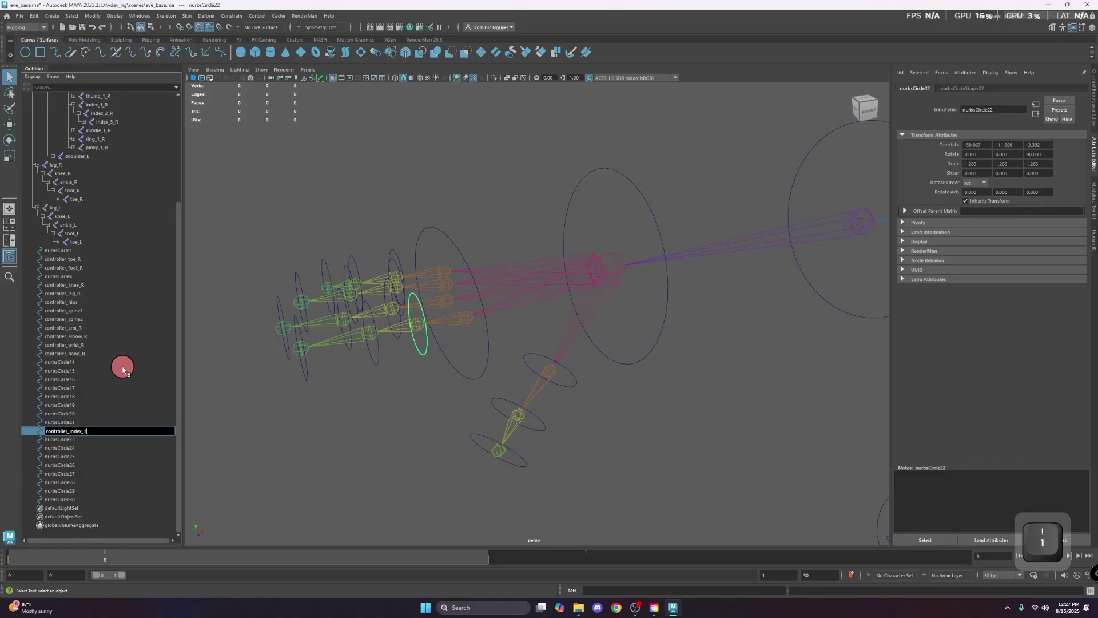
pyautogui.write('_R')
pyautogui.hotkey('ctrl', 'a')
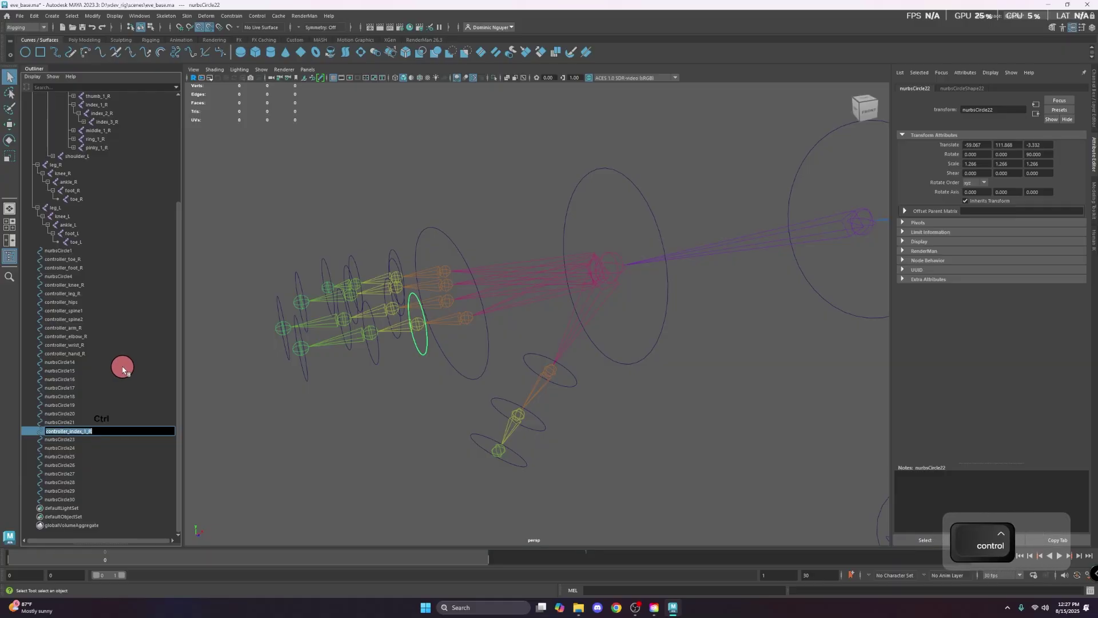
pyautogui.hotkey('ctrl', 'c')
# - Rename the next circle along the right index finger to controller_index_2_R, reusing the copied name
pyautogui.click(370, 356)
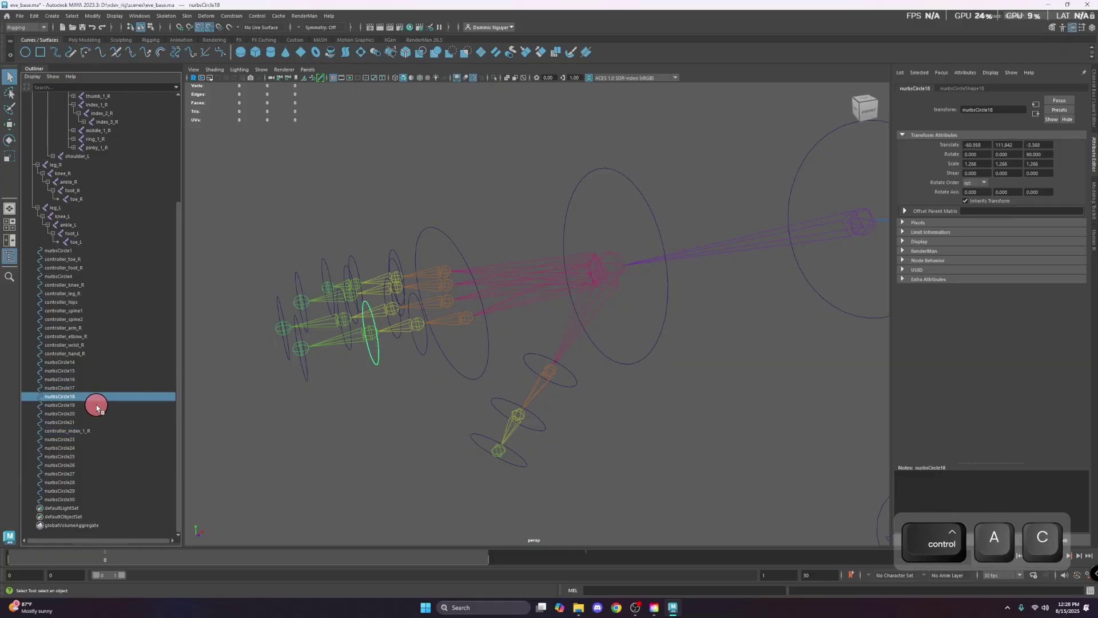
pyautogui.doubleClick(89, 397)
pyautogui.hotkey('ctrl', 'v')
pyautogui.press('Right')
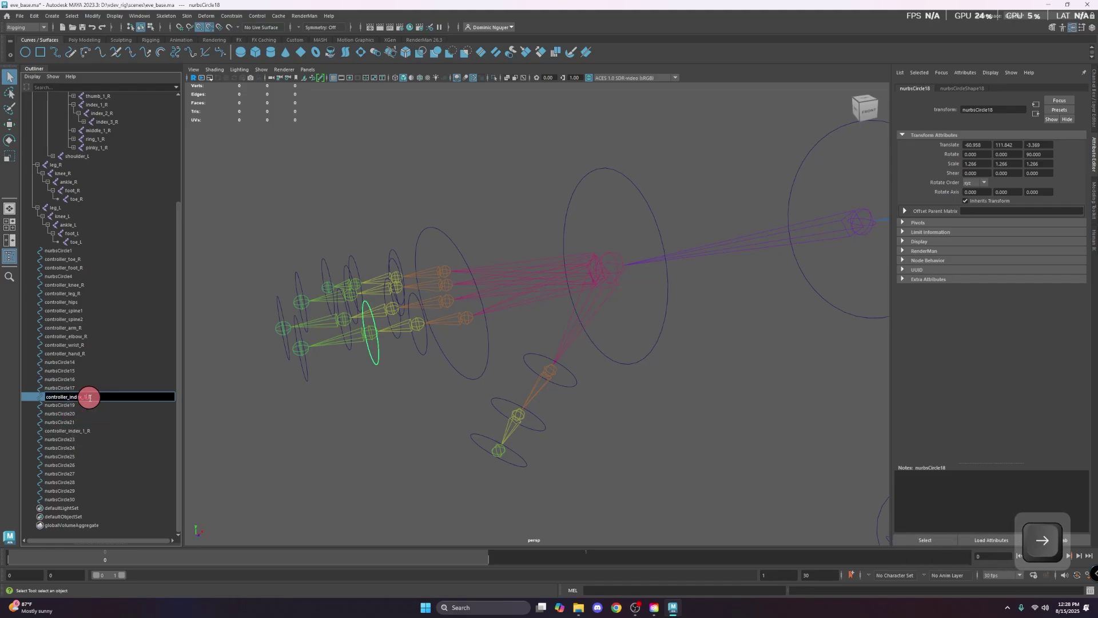
pyautogui.press('Return')
# - Rename the outermost circle on the right index finger to controller_index_3_R, reusing the copied name
pyautogui.click(307, 378)
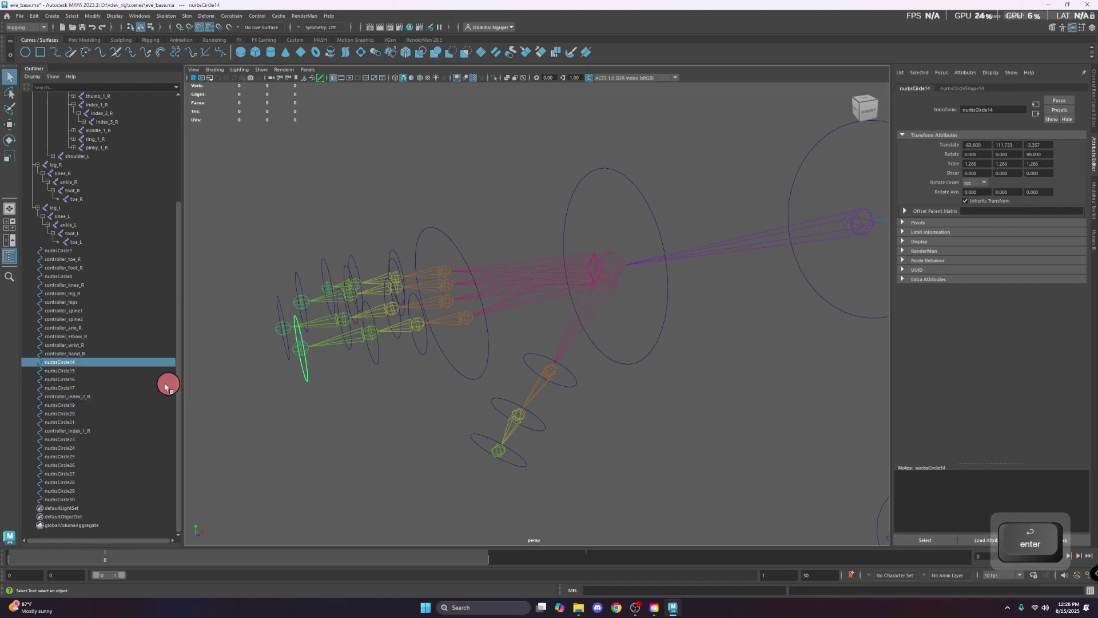
pyautogui.doubleClick(84, 364)
pyautogui.hotkey('ctrl', 'v')
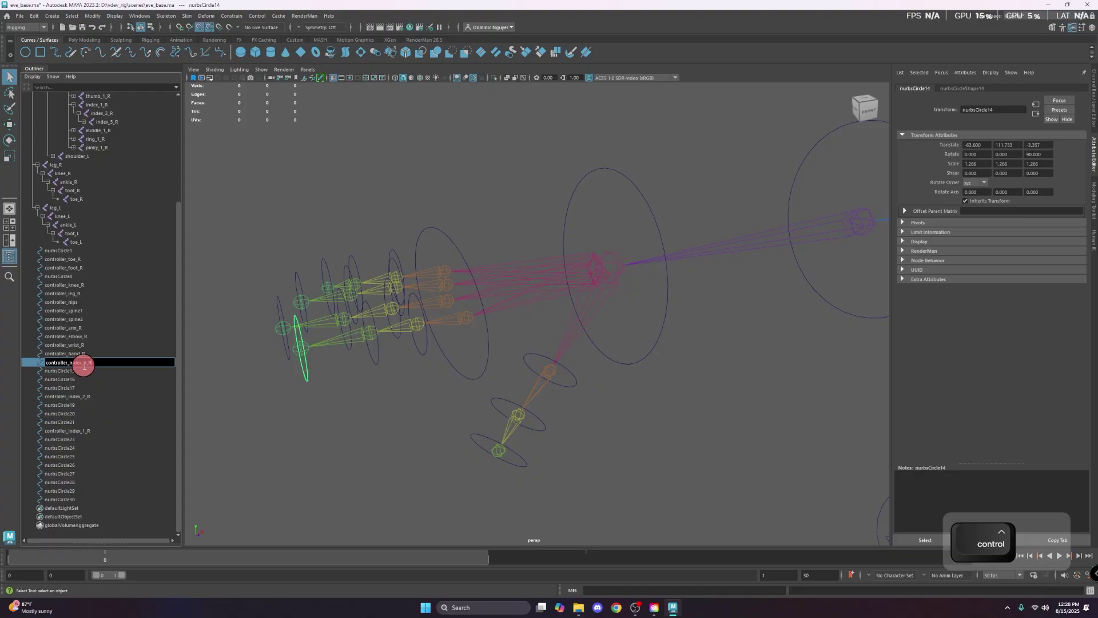
pyautogui.press('Left')
pyautogui.press('BackSpace')
pyautogui.write('3')
pyautogui.press('Return')
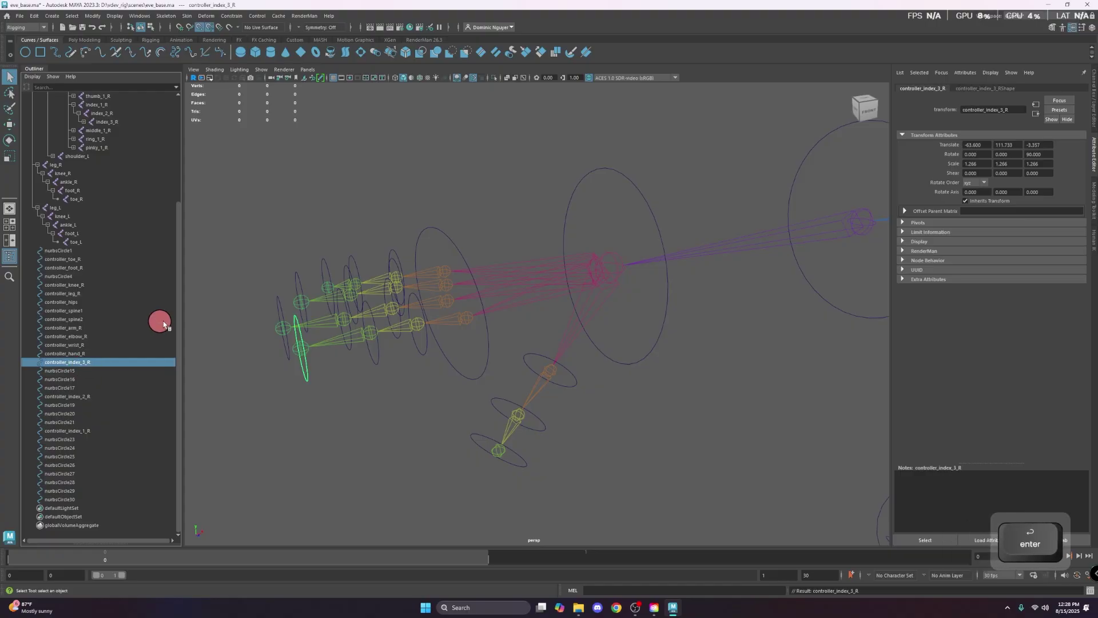
# - Rename the middle finger circle nearest the right knuckles to controller_middle_1_R and copy that name for reuse
pyautogui.click(321, 345)
pyautogui.keyDown('alt'); pyautogui.moveTo(321, 346); pyautogui.dragTo(412, 355); pyautogui.keyUp('alt')
pyautogui.keyDown('alt'); pyautogui.moveTo(637, 447); pyautogui.dragTo(507, 422); pyautogui.keyUp('alt')
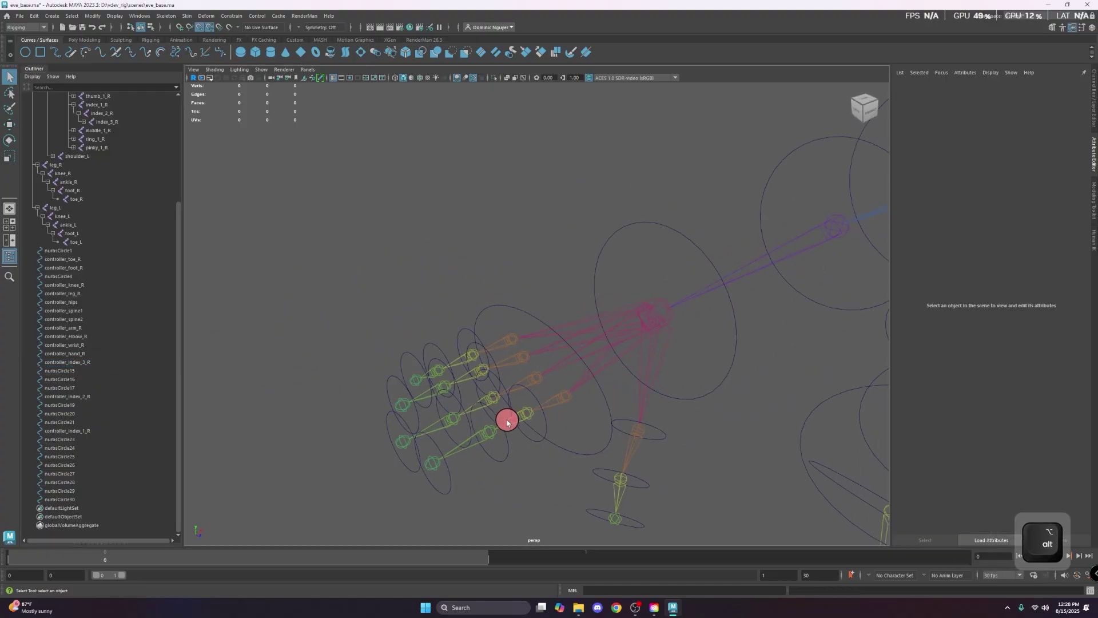
pyautogui.click(499, 390)
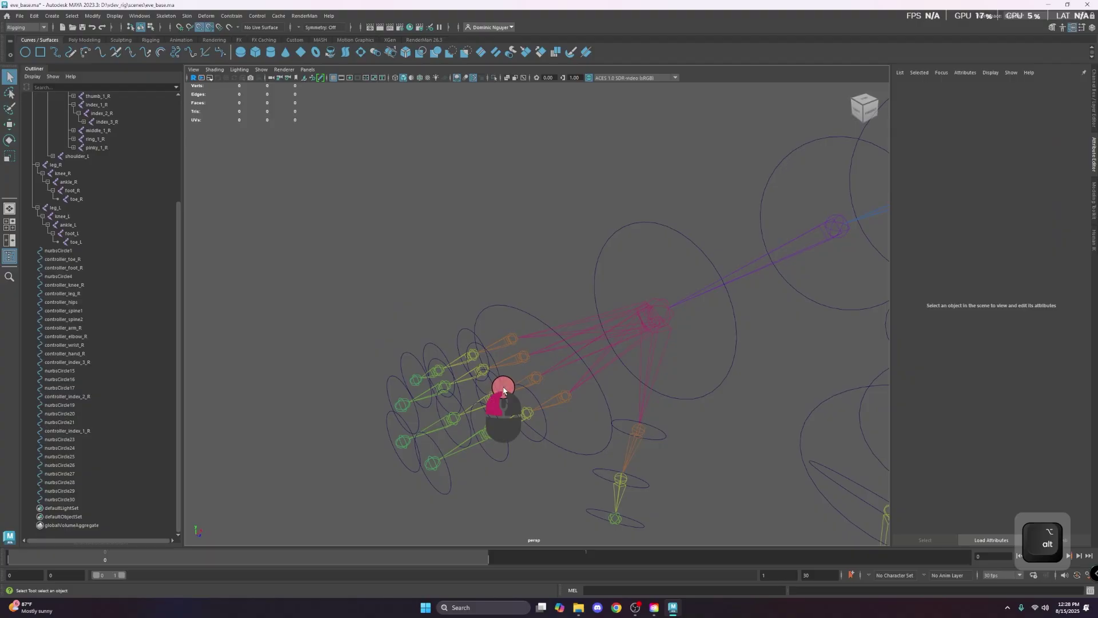
pyautogui.keyDown('alt'); pyautogui.moveTo(480, 421); pyautogui.dragTo(438, 395, button='middle'); pyautogui.keyUp('alt')
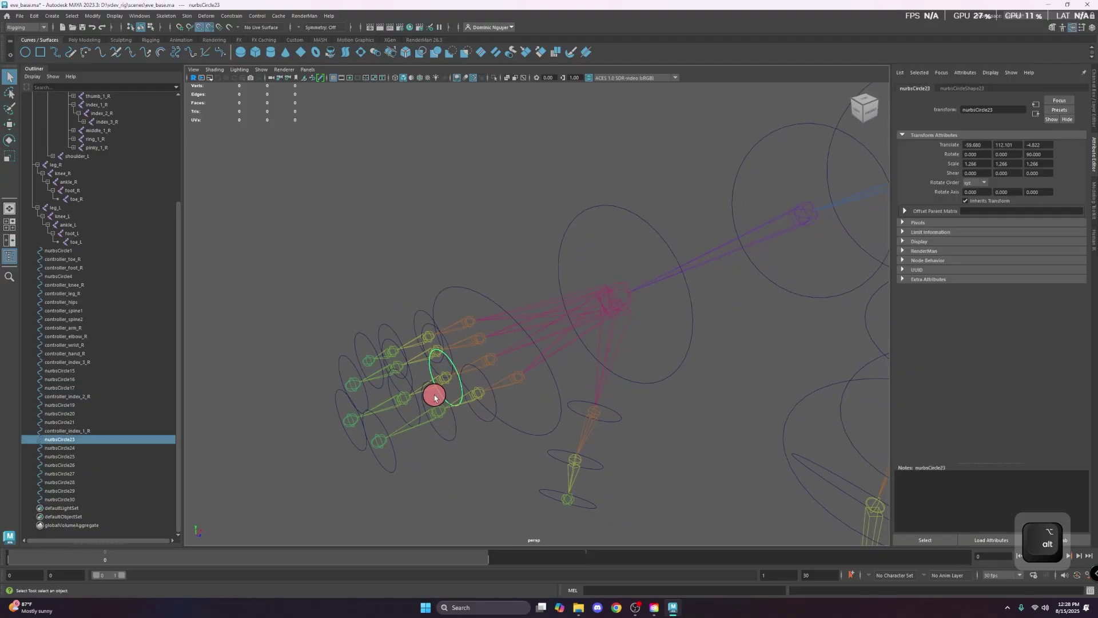
pyautogui.keyDown('alt'); pyautogui.moveTo(435, 398); pyautogui.dragTo(407, 401); pyautogui.keyUp('alt')
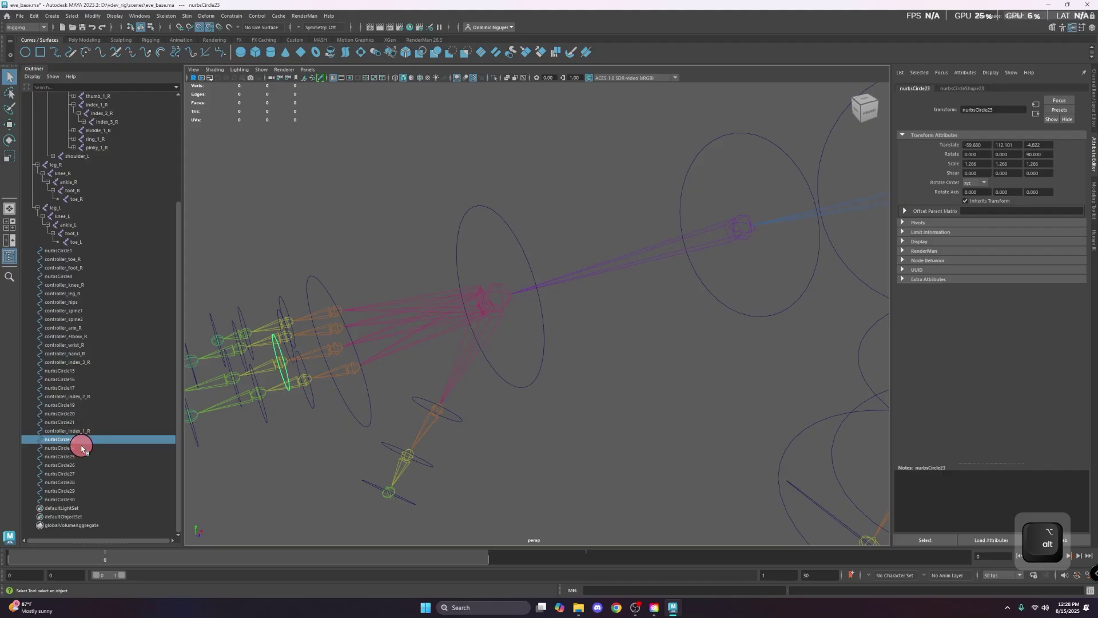
pyautogui.doubleClick(76, 441)
pyautogui.hotkey('ctrl', 'v')
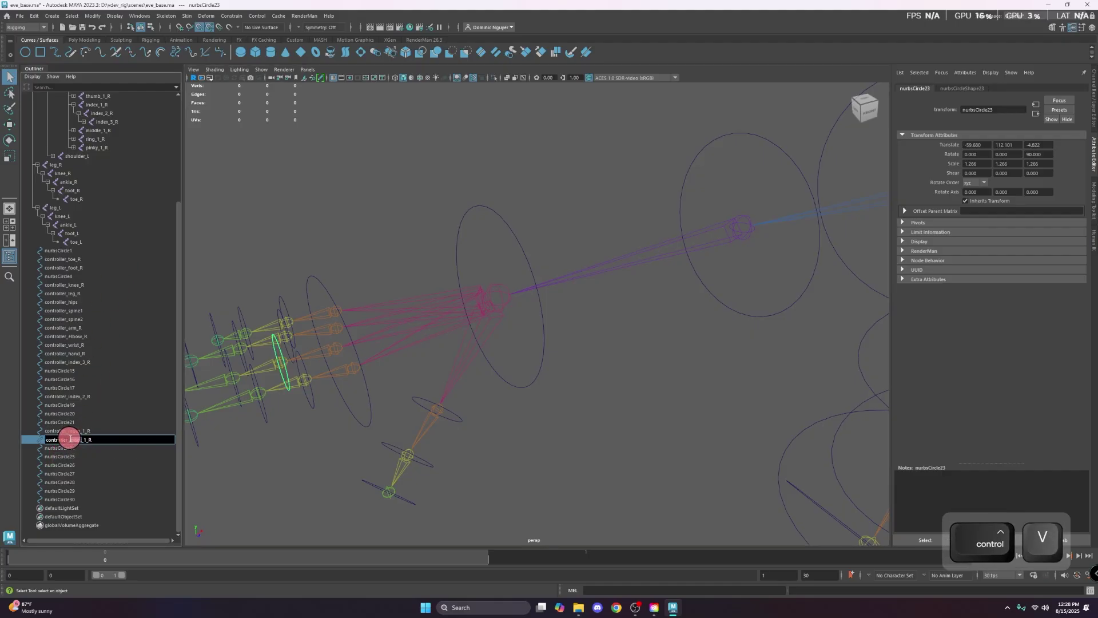
pyautogui.press('BackSpace')
pyautogui.press('BackSpace')
pyautogui.press('BackSpace')
pyautogui.press('BackSpace')
pyautogui.press('BackSpace')
pyautogui.press('BackSpace')
pyautogui.write('_ind')
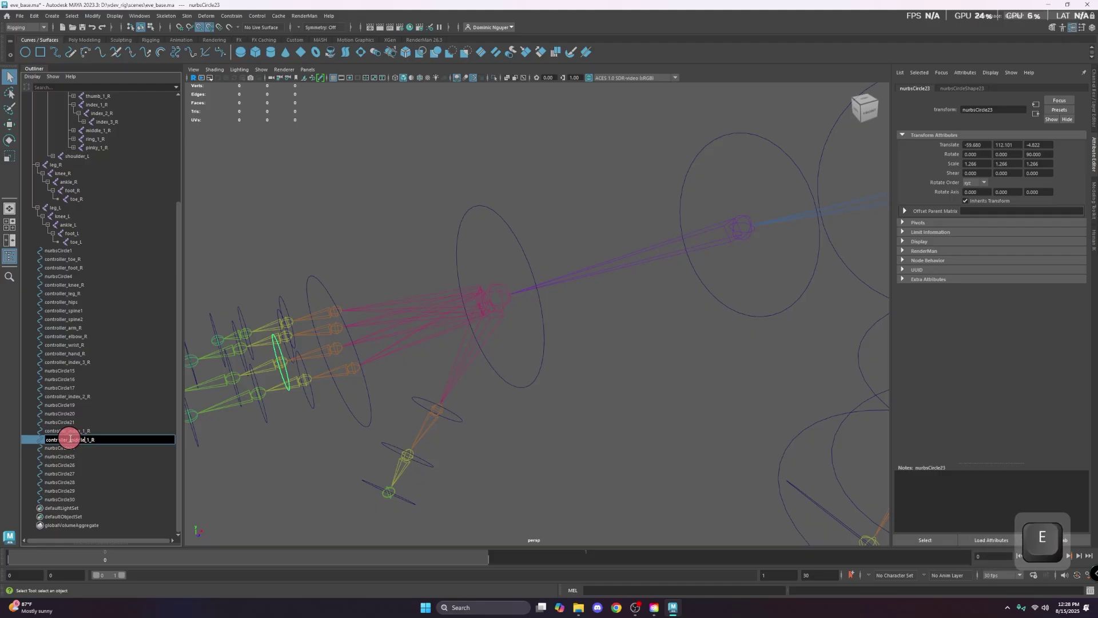
pyautogui.write('dle')
pyautogui.hotkey('ctrl', 'a')
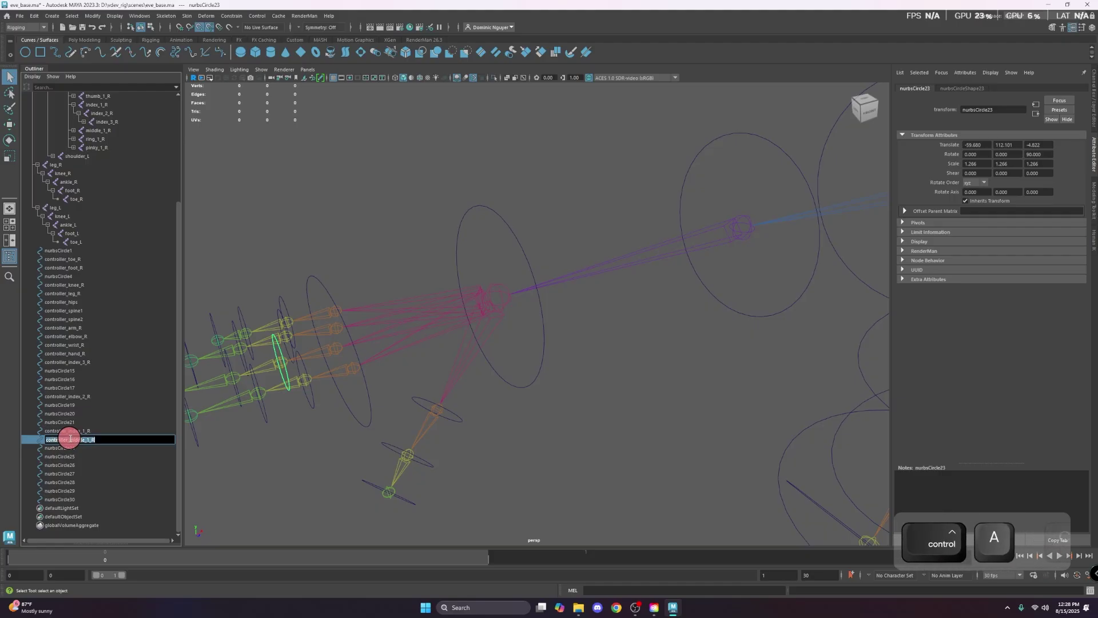
pyautogui.press('Return')
# - Rename the second circle along the right middle finger to controller_middle_2_R, reusing the copied name
pyautogui.click(238, 390)
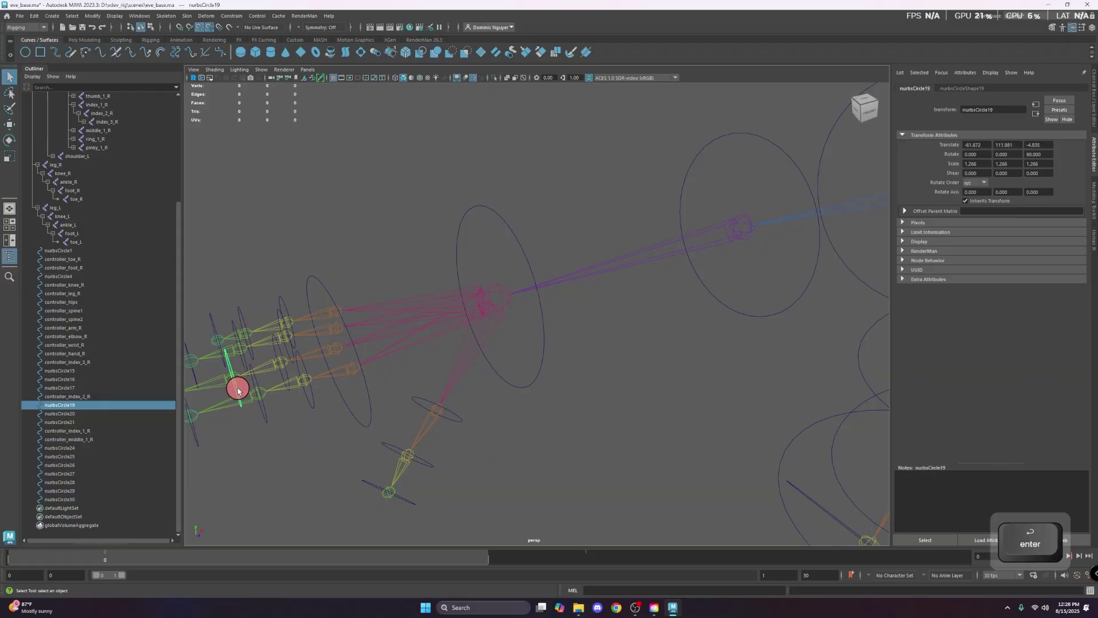
pyautogui.doubleClick(109, 407)
pyautogui.hotkey('ctrl', 'v')
pyautogui.press('Left')
pyautogui.press('Left')
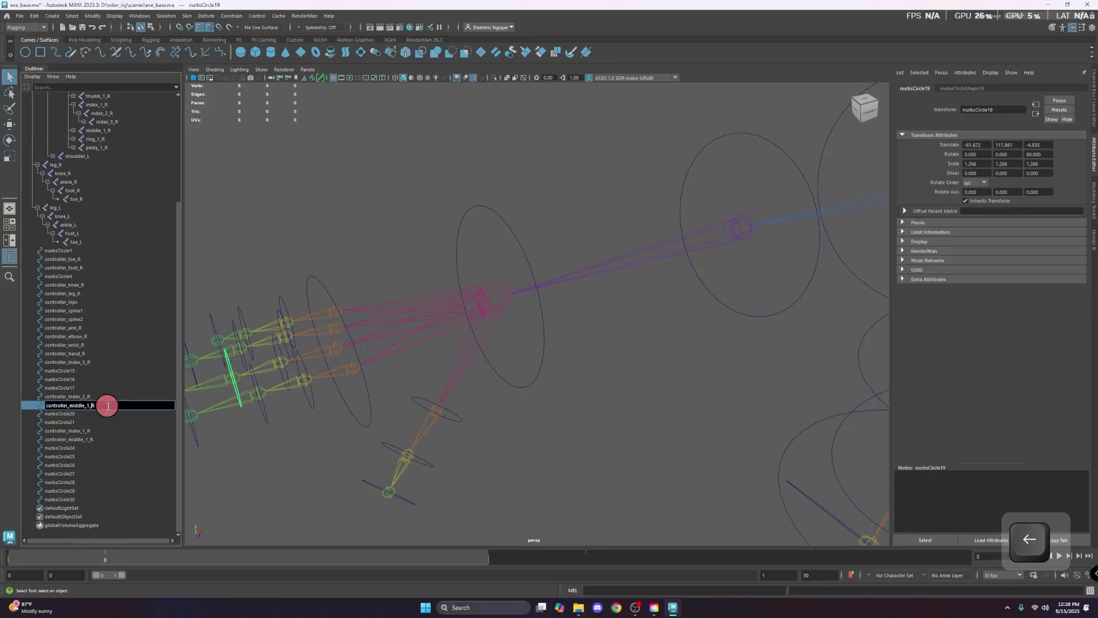
pyautogui.press('BackSpace')
pyautogui.write('2')
pyautogui.press('Return')
# - Rename the outermost circle on the right middle finger to controller_middle_3_R, reusing the copied name
pyautogui.click(106, 396)
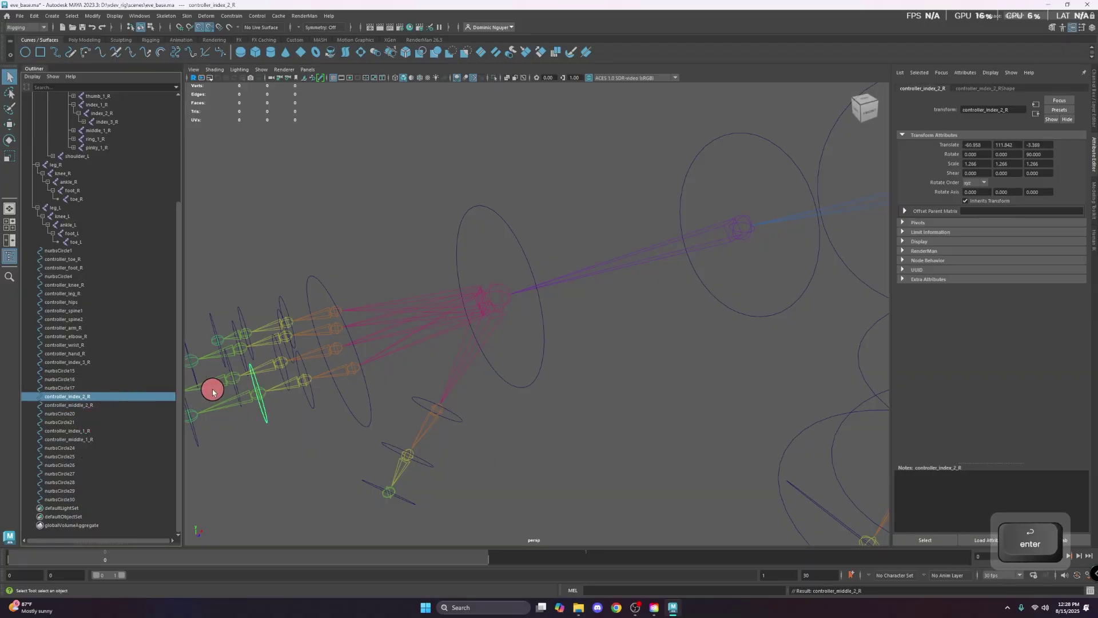
pyautogui.keyDown('alt'); pyautogui.moveTo(227, 395); pyautogui.dragTo(282, 385, button='middle'); pyautogui.keyUp('alt')
pyautogui.click(266, 387)
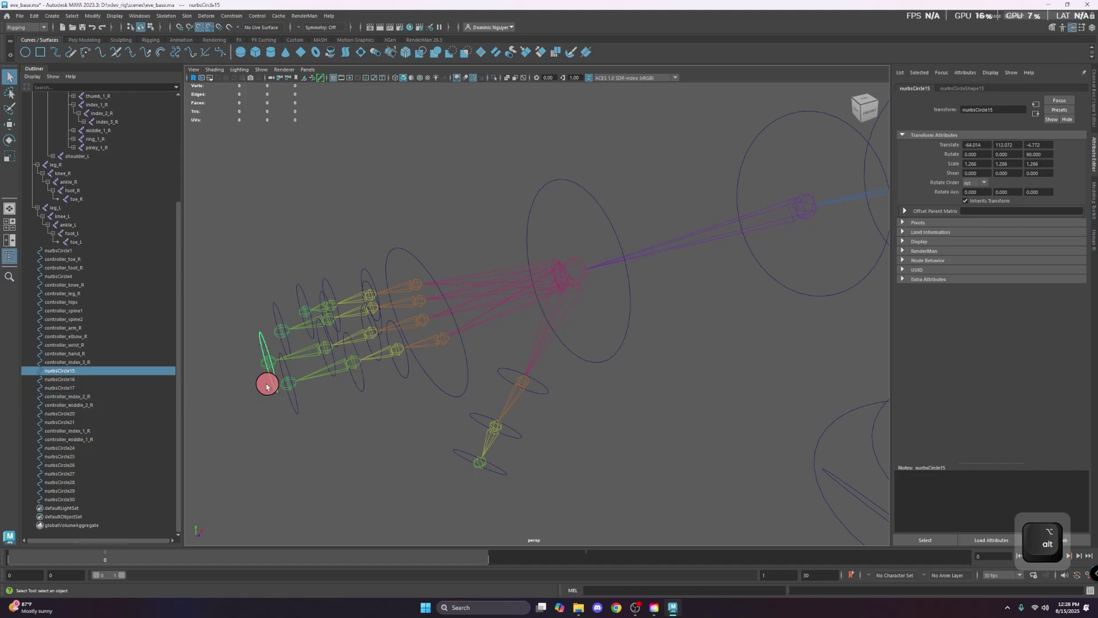
pyautogui.doubleClick(77, 372)
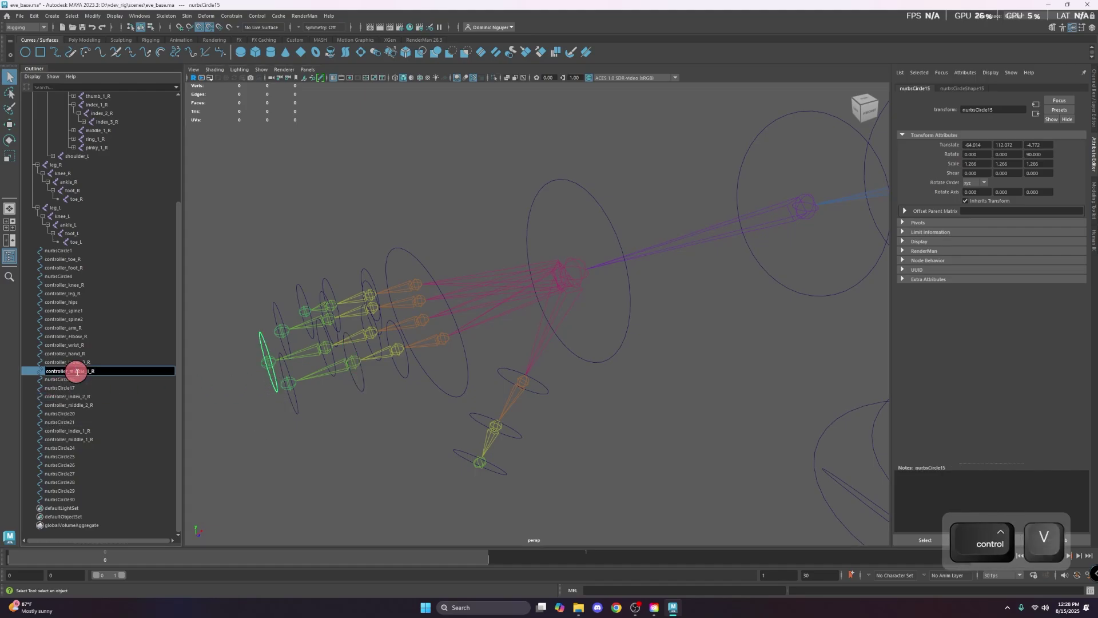
pyautogui.press('Return')
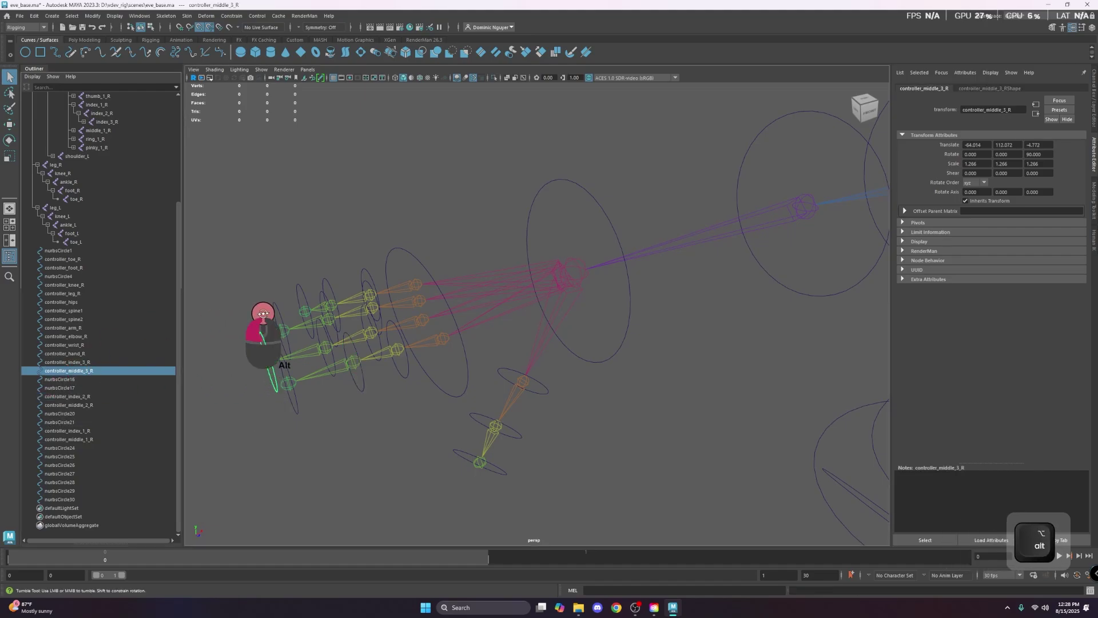
# - Rename the ring finger circle nearest the right knuckles to controller_ring_1_R and copy that name for reuse
pyautogui.keyDown('alt'); pyautogui.moveTo(265, 314); pyautogui.dragTo(326, 424, button='middle'); pyautogui.keyUp('alt')
pyautogui.click(363, 474)
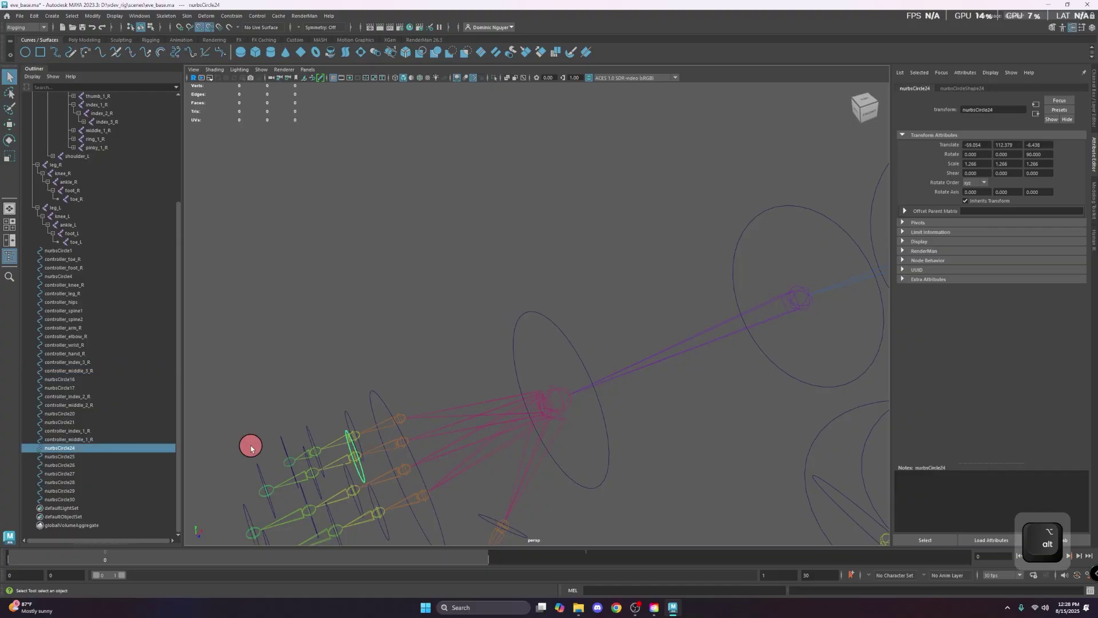
pyautogui.doubleClick(117, 448)
pyautogui.hotkey('ctrl', 'v')
pyautogui.press('Left')
pyautogui.press('Left')
pyautogui.press('BackSpace')
pyautogui.press('BackSpace')
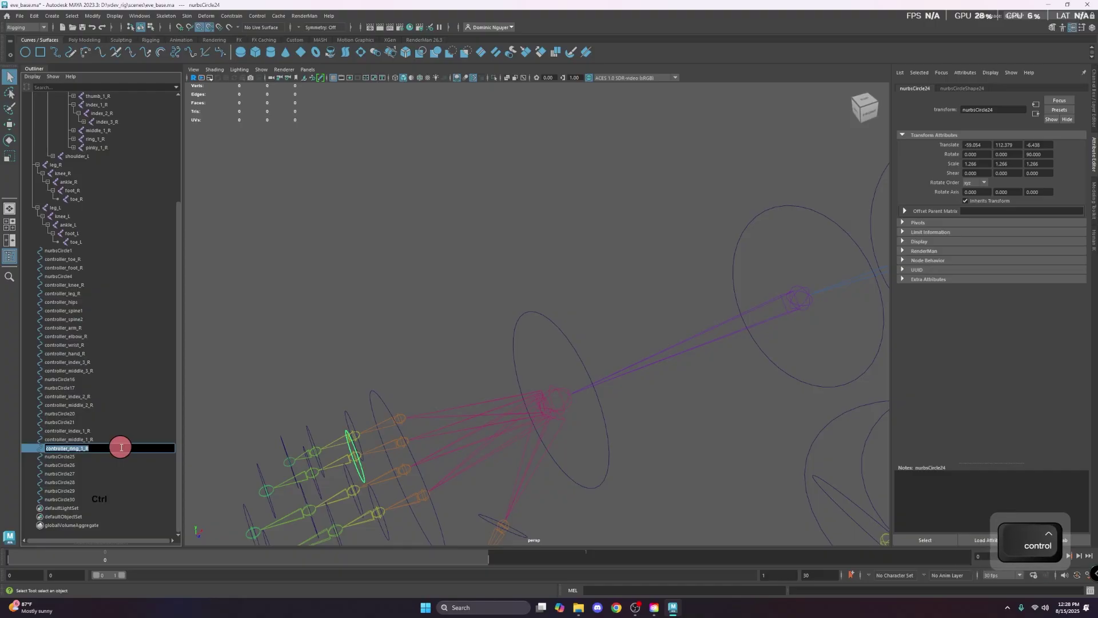
pyautogui.press('Return')
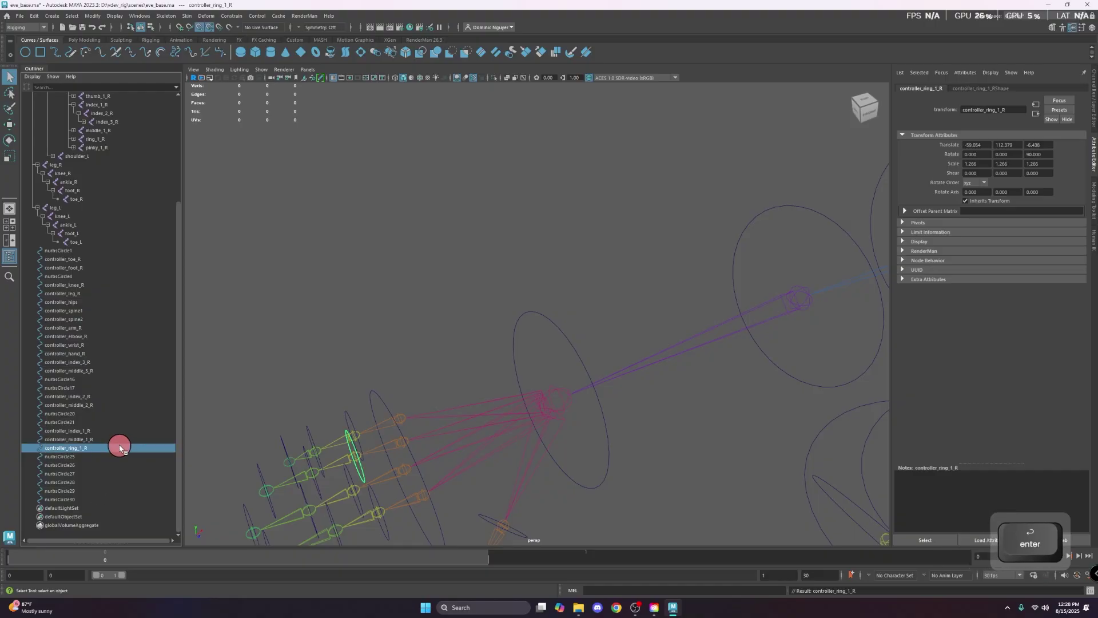
# - Rename the second circle along the right ring finger to controller_ring_2_R, reusing the copied name
pyautogui.click(318, 492)
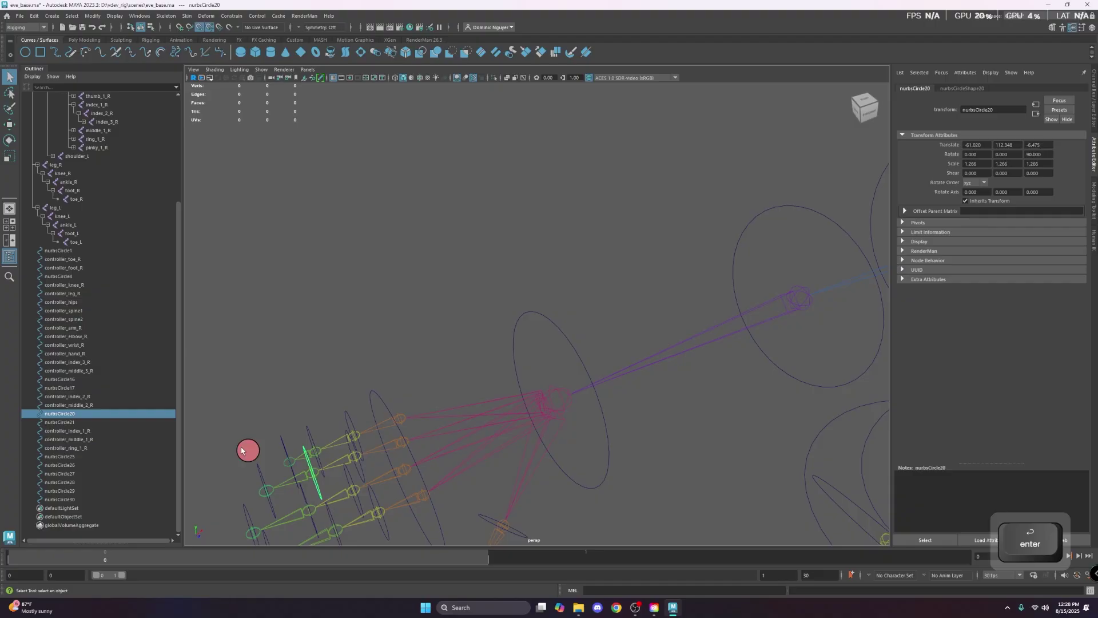
pyautogui.doubleClick(111, 415)
pyautogui.write('controller_ring_1_R')
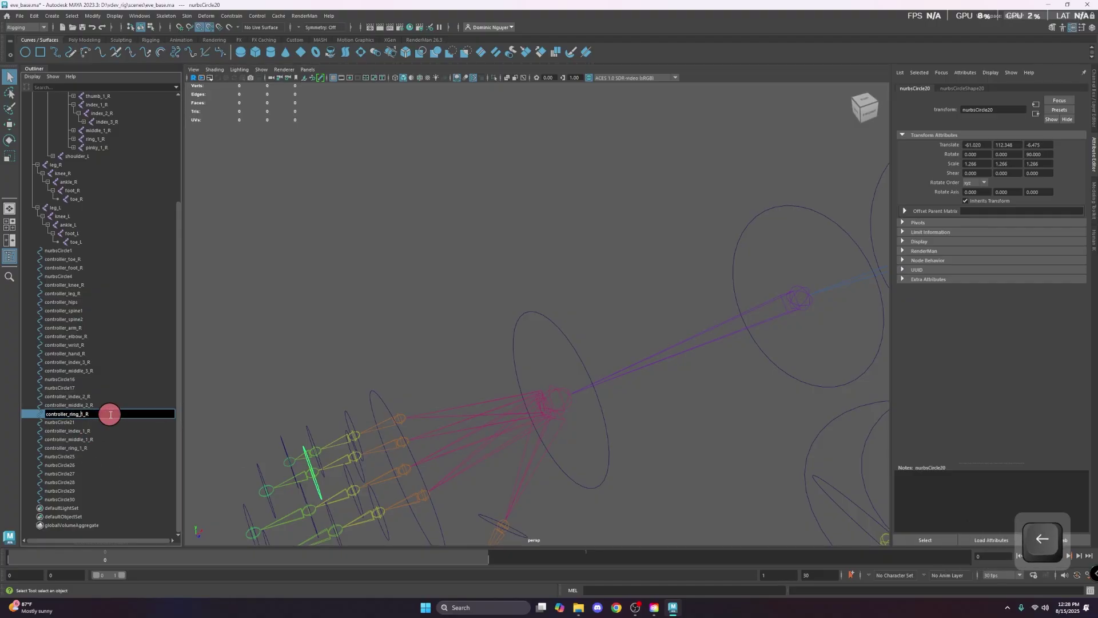
pyautogui.write('2')
pyautogui.press('Return')
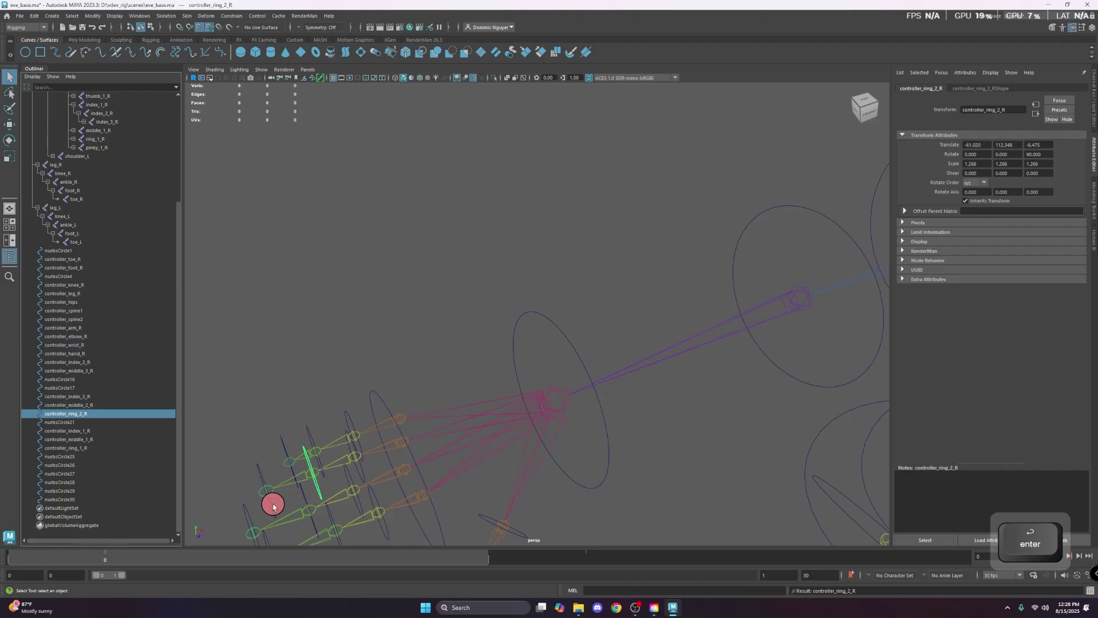
# - Rename the outermost circle on the right ring finger to controller_ring_3_R, reusing the copied name
pyautogui.doubleClick(105, 379)
pyautogui.write('controller_ring_1_R')
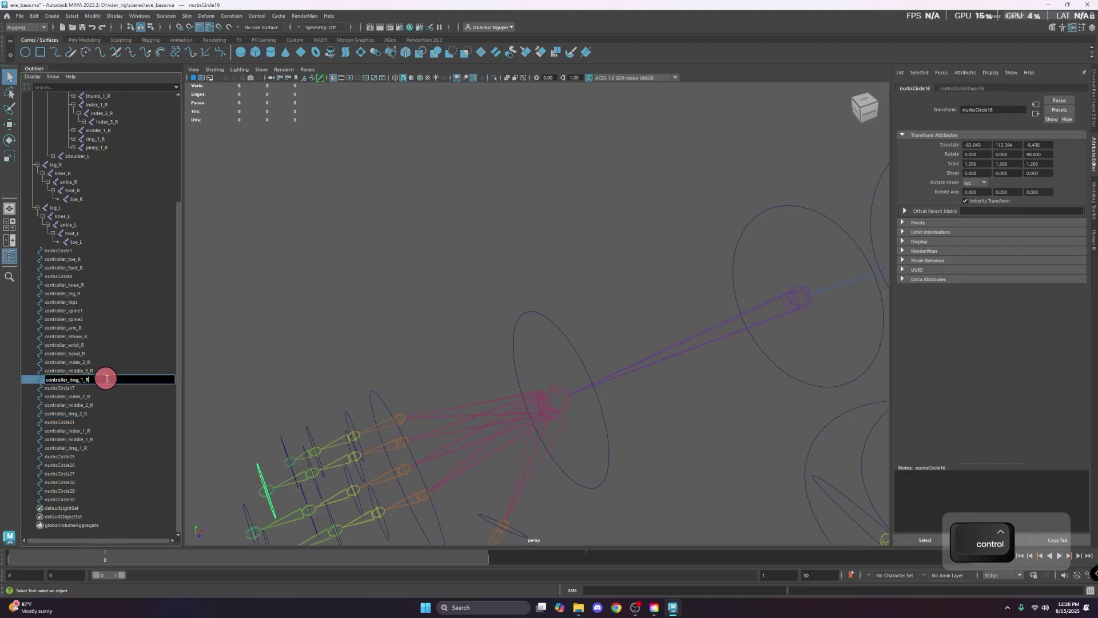
pyautogui.press('BackSpace')
pyautogui.write('3')
pyautogui.press('Return')
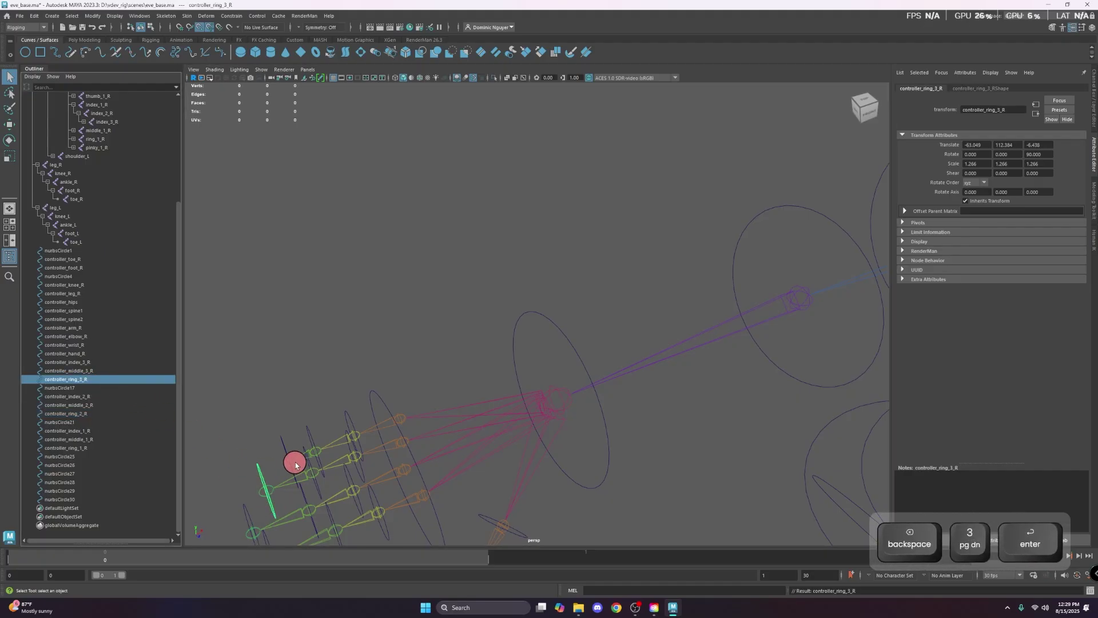
# - Start renaming the pinky circle nearest the right knuckles from the copied controller_ring_1_R, erasing the part after the controller_ prefix
pyautogui.click(351, 422)
pyautogui.doubleClick(112, 456)
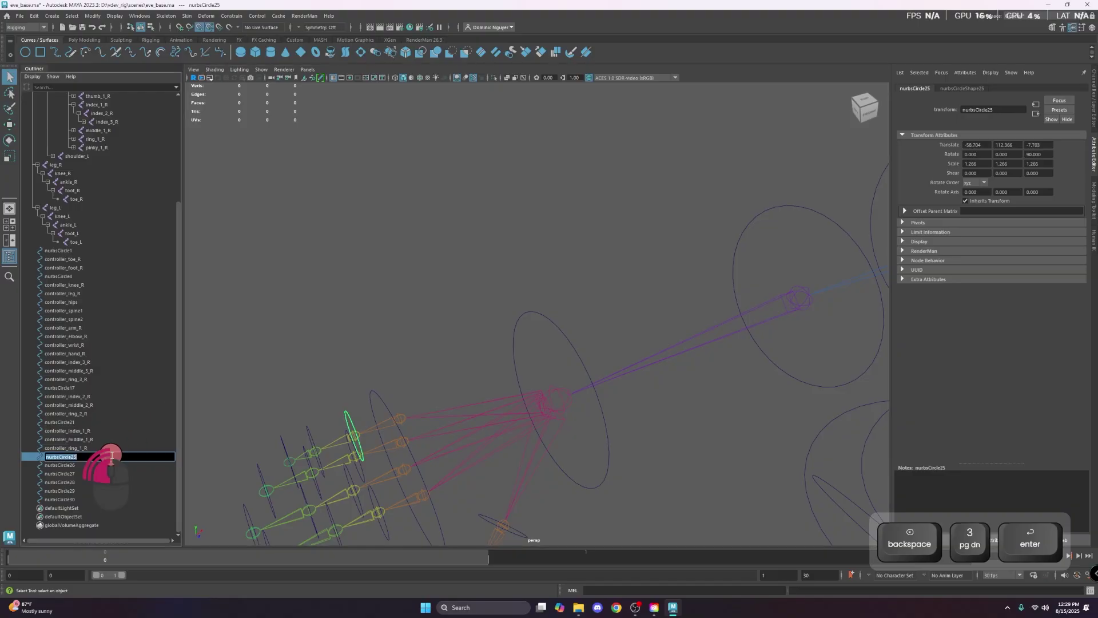
pyautogui.write('controller_ring_1_R')
pyautogui.press('BackSpace')
pyautogui.press('BackSpace')
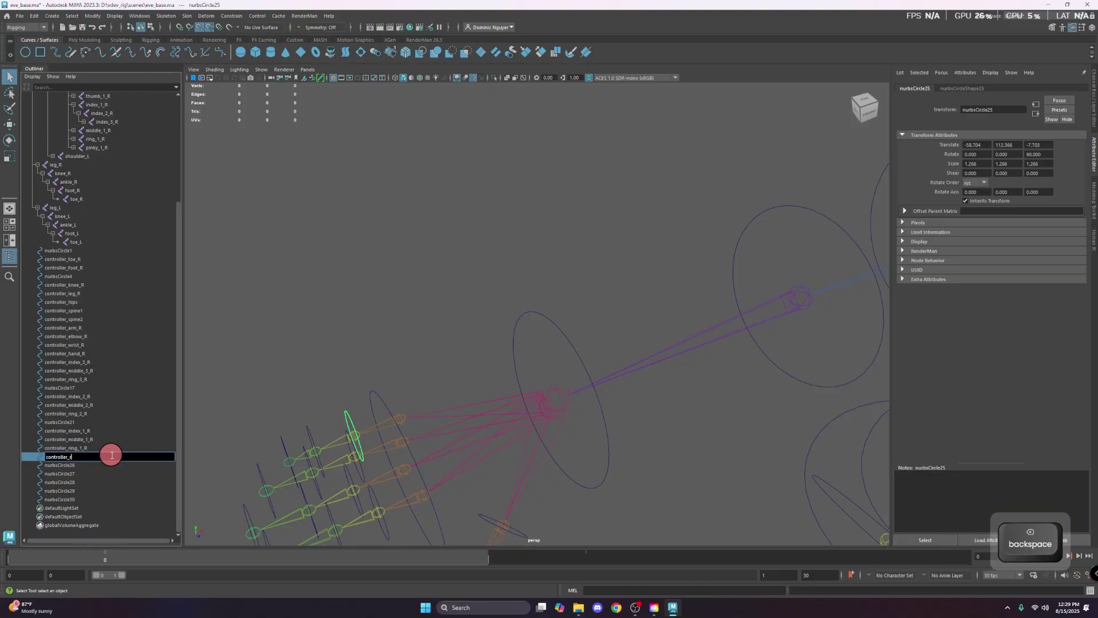
# - Finish naming the circle at the base of the right pinky controller_pinky_1_R and copy that name for reuse
pyautogui.press('BackSpace')
pyautogui.write('pinky_')
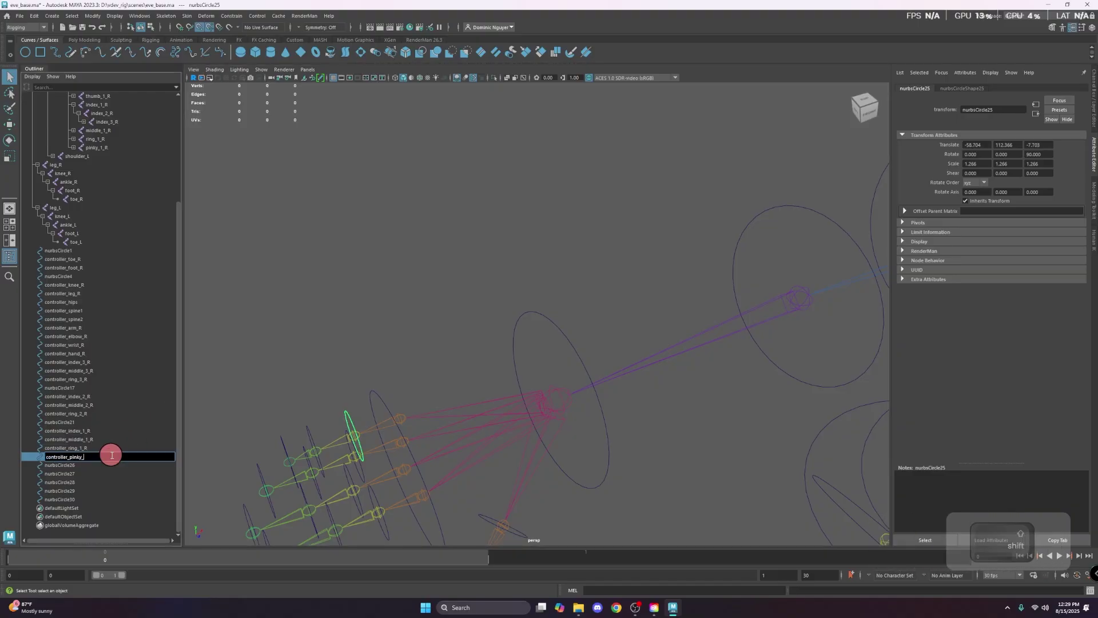
pyautogui.write('1_R')
pyautogui.hotkey('ctrl', 'a')
pyautogui.hotkey('ctrl', 'c')
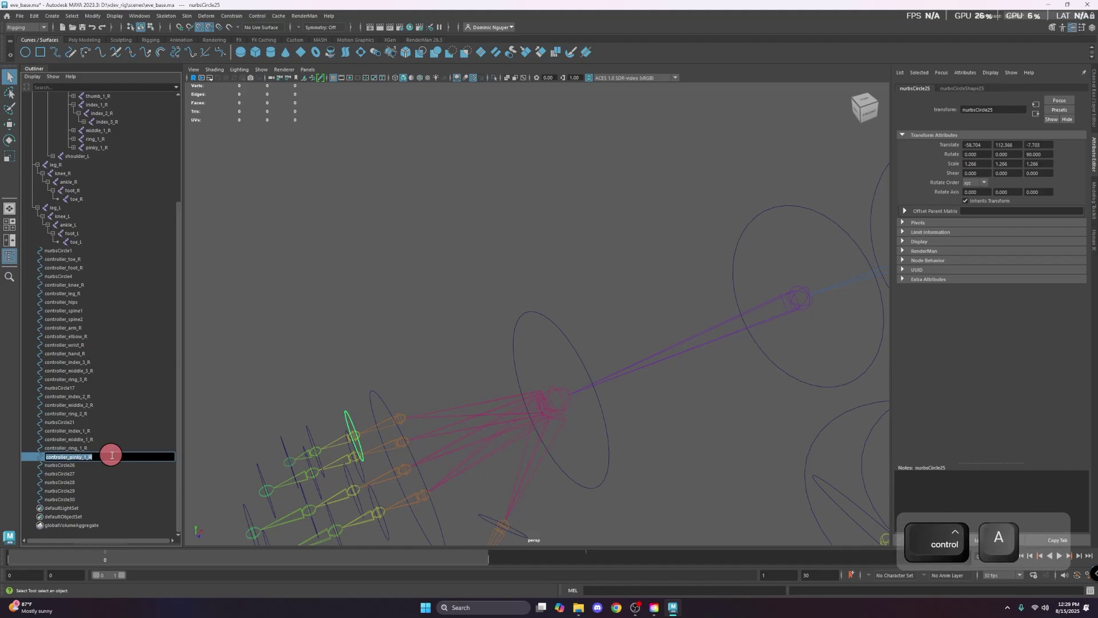
pyautogui.press('Return')
# - Rename the circle around the right pinky's middle joint as controller_pinky_2_R
pyautogui.click(306, 437)
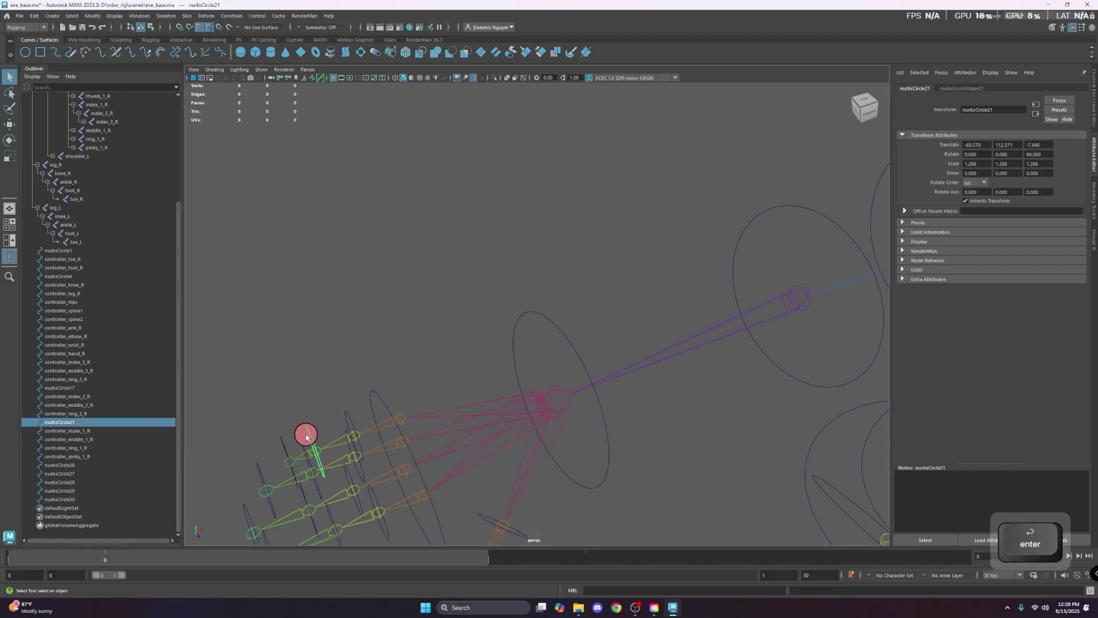
pyautogui.doubleClick(120, 424)
pyautogui.hotkey('ctrl', 'v')
pyautogui.press('Left')
pyautogui.press('Left')
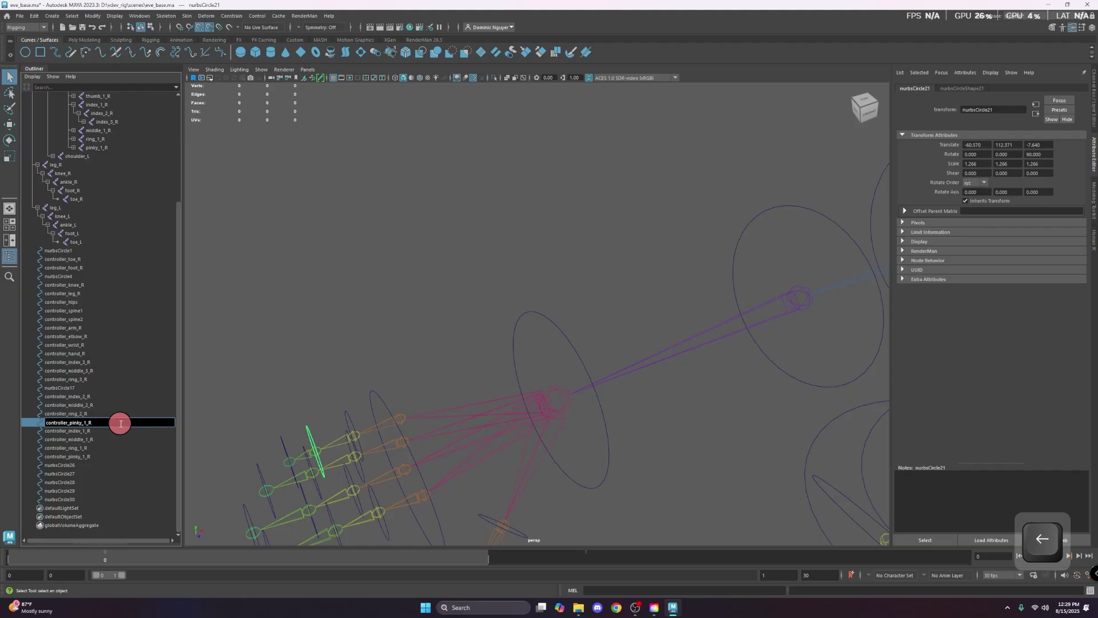
pyautogui.press('BackSpace')
pyautogui.write('2')
pyautogui.press('Return')
# - Rename the circle around the right pinky's outermost joint as controller_pinky_3_R
pyautogui.click(286, 441)
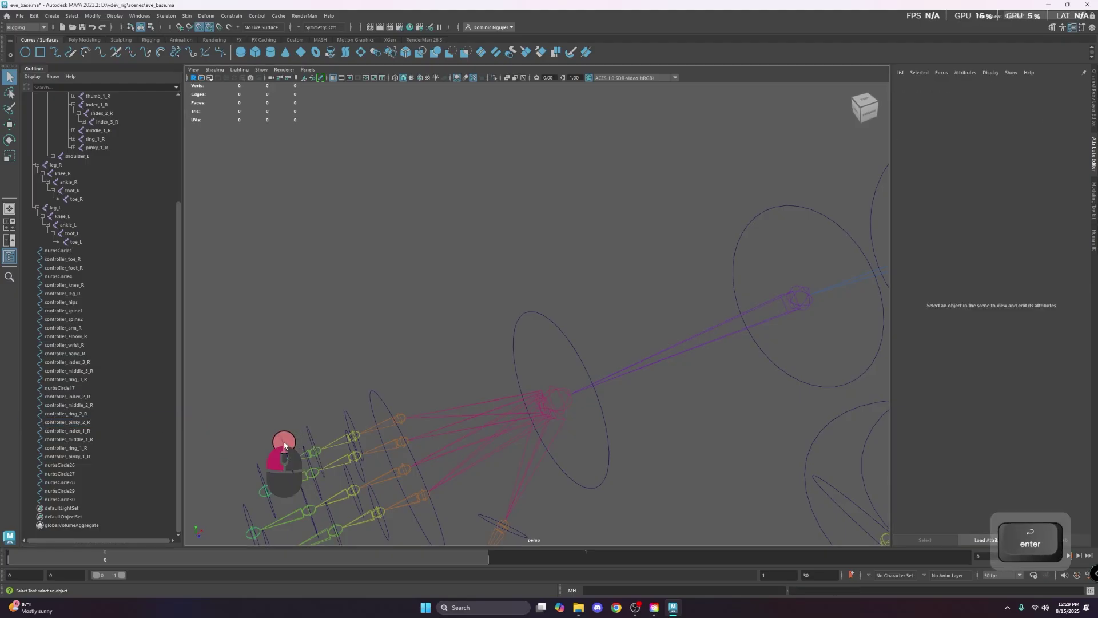
pyautogui.click(284, 448)
pyautogui.doubleClick(87, 388)
pyautogui.hotkey('ctrl', 'v')
pyautogui.press('Left')
pyautogui.press('Left')
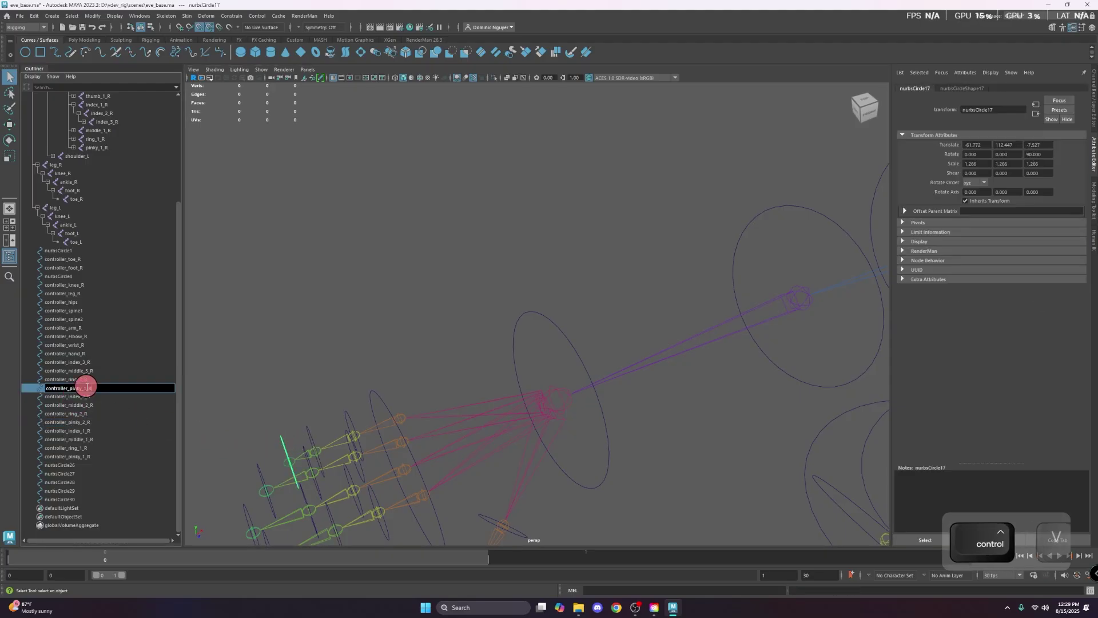
pyautogui.press('BackSpace')
pyautogui.write('3')
pyautogui.press('Return')
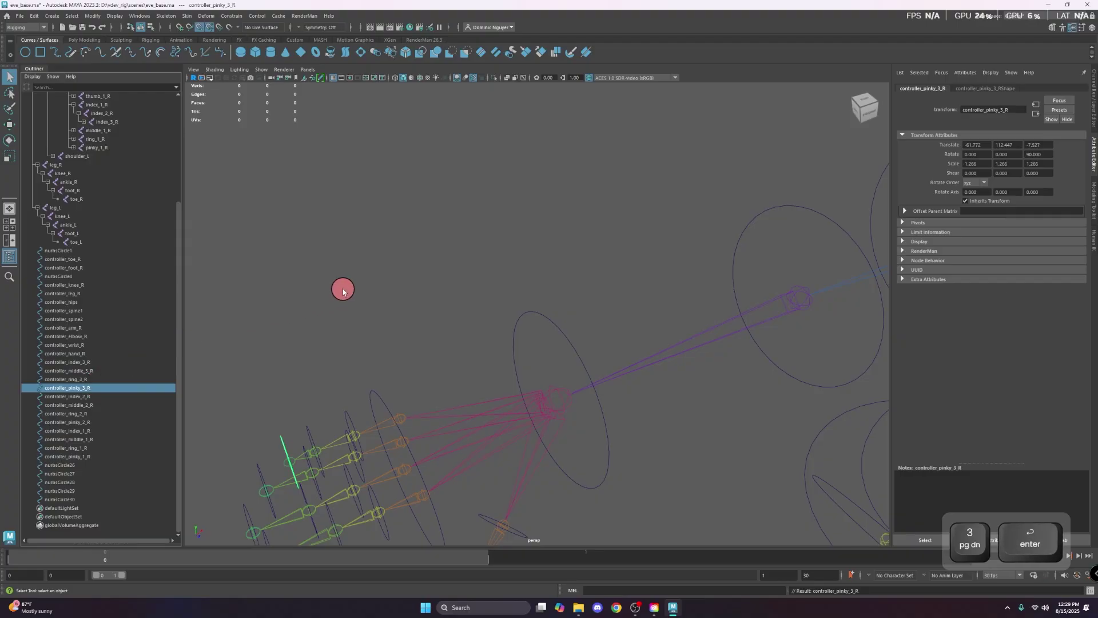
# - Rename nurbsCircle4, the circle around the right ankle joint, as controller_ankle_R
pyautogui.click(83, 277)
pyautogui.press('f')
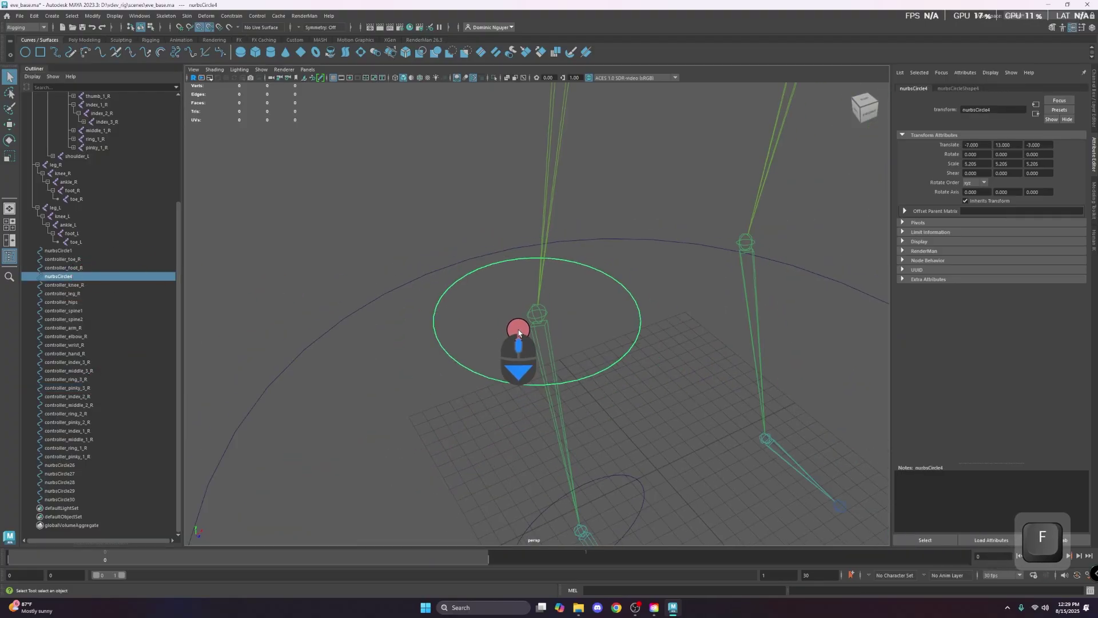
pyautogui.scroll(-4, 503, 366)
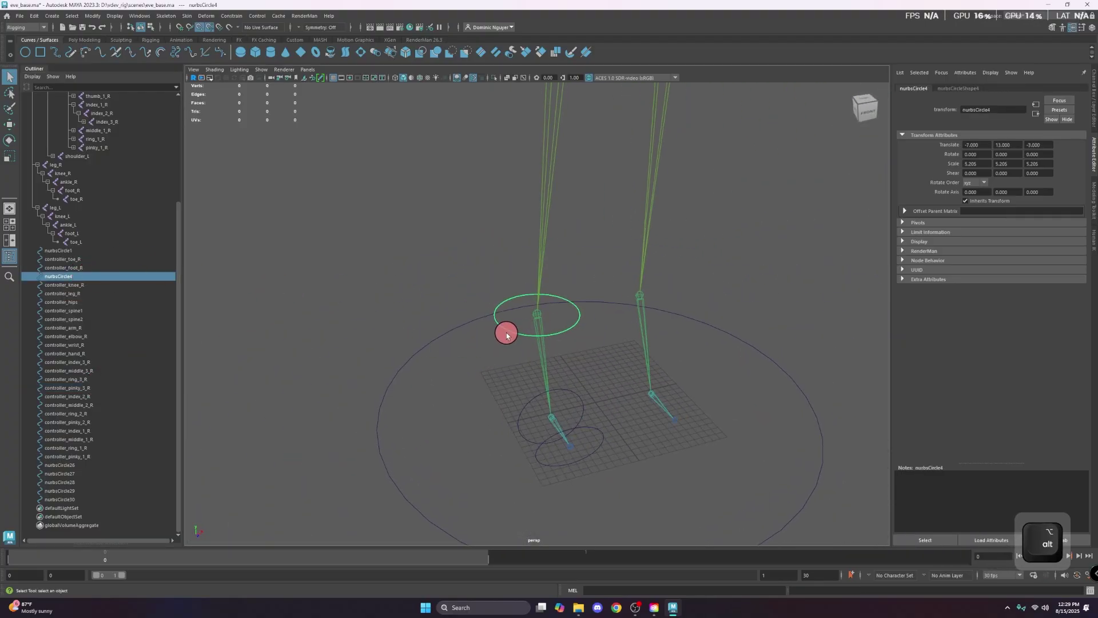
pyautogui.doubleClick(88, 276)
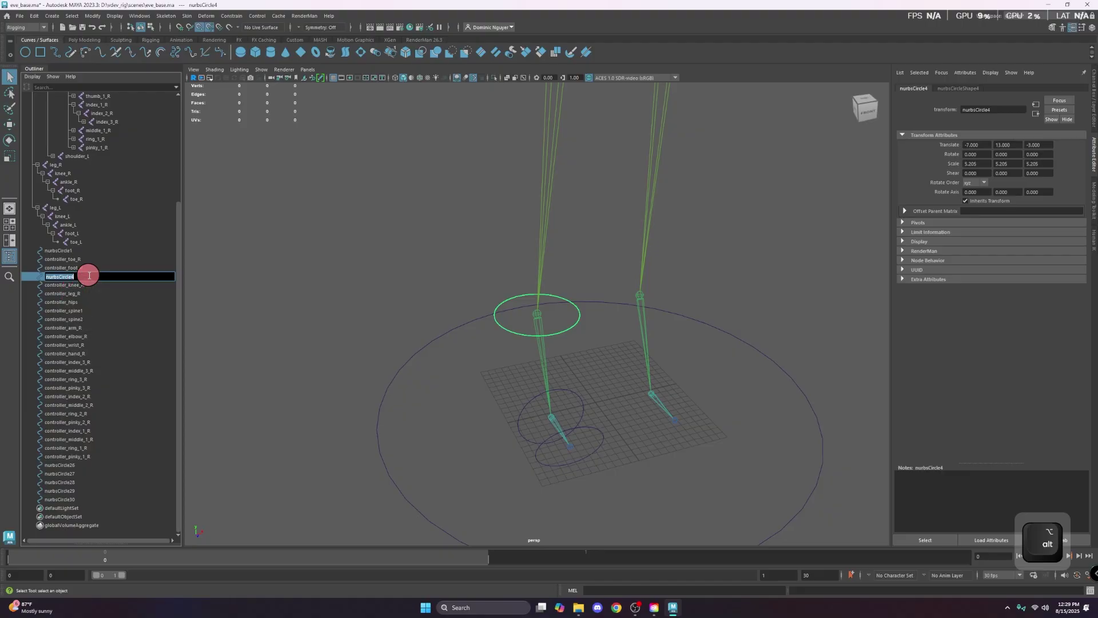
pyautogui.hotkey('ctrl', 'v')
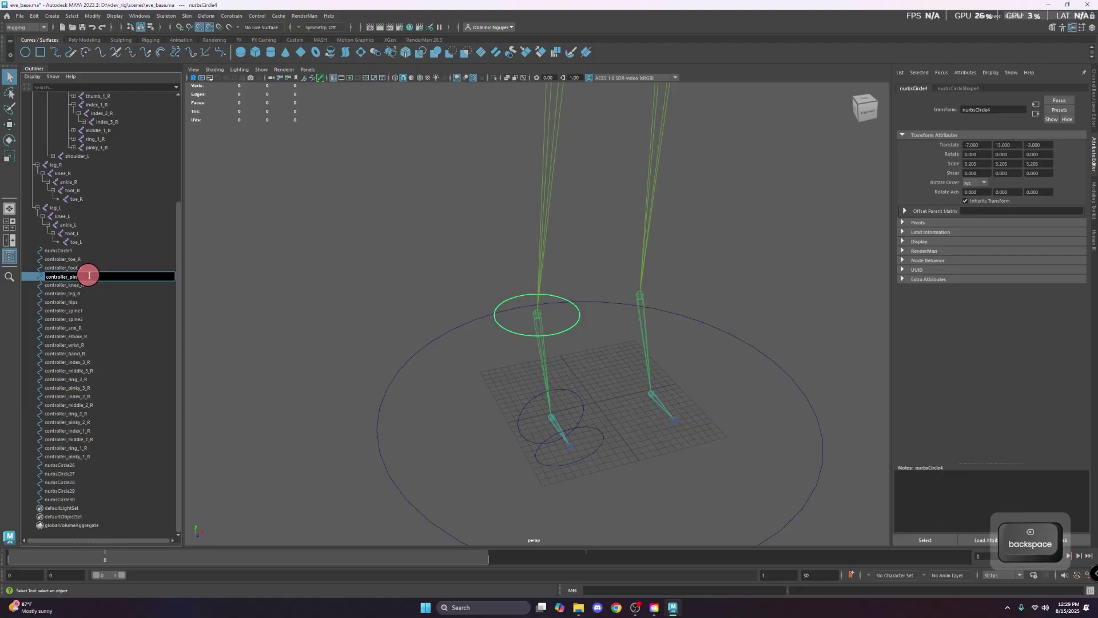
pyautogui.write('ankle')
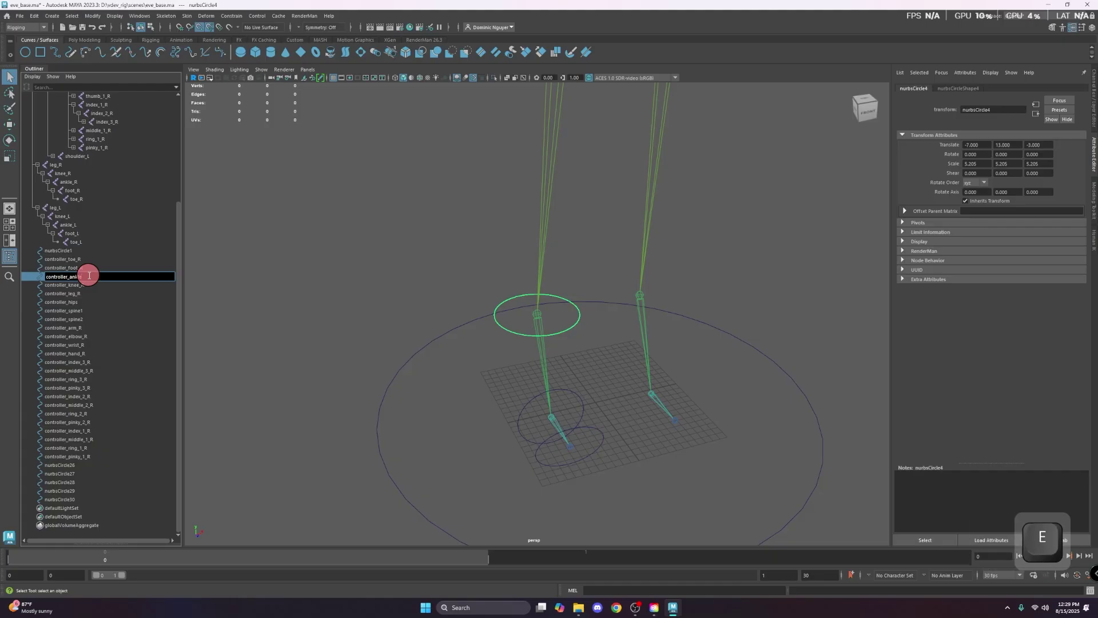
pyautogui.write('_R')
pyautogui.press('Return')
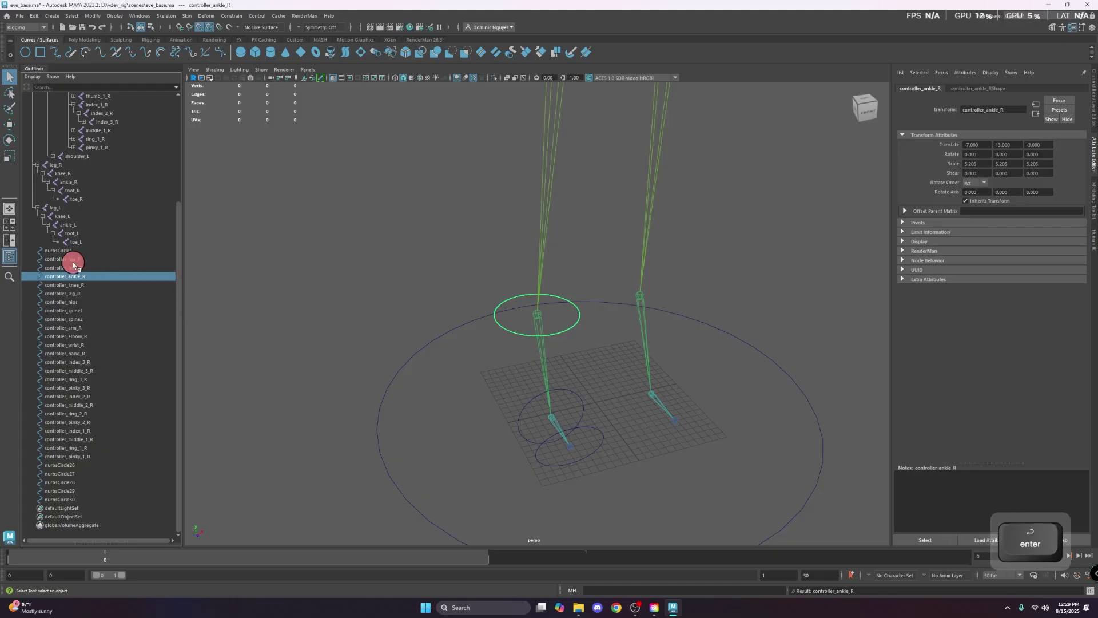
# - Rename nurbsCircle1, the large circle on the ground around both feet, as controller
pyautogui.click(59, 250)
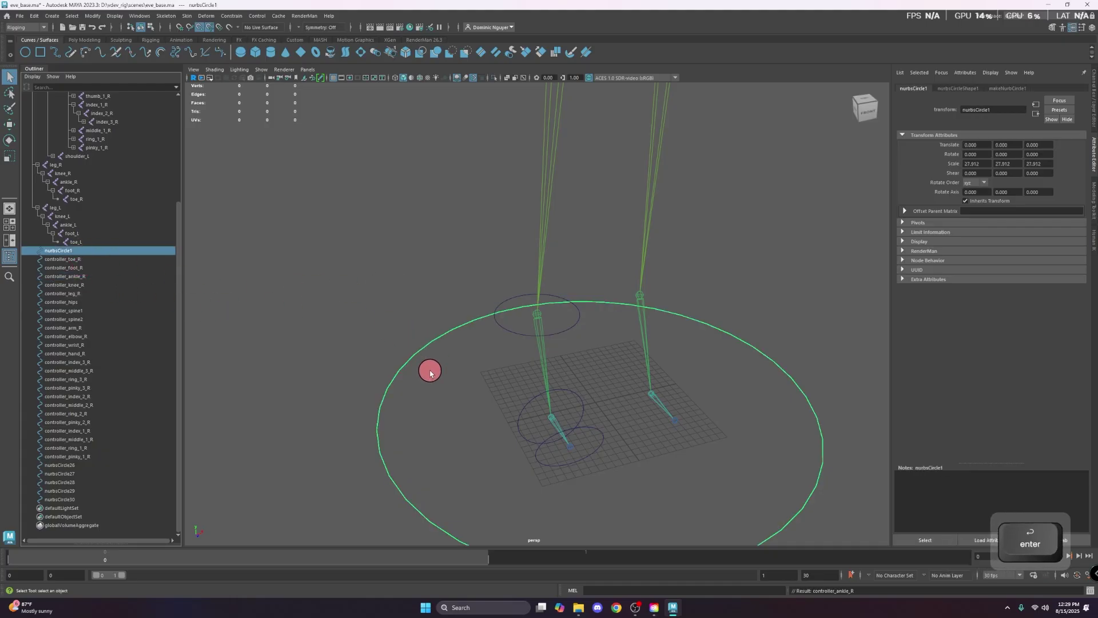
pyautogui.doubleClick(80, 250)
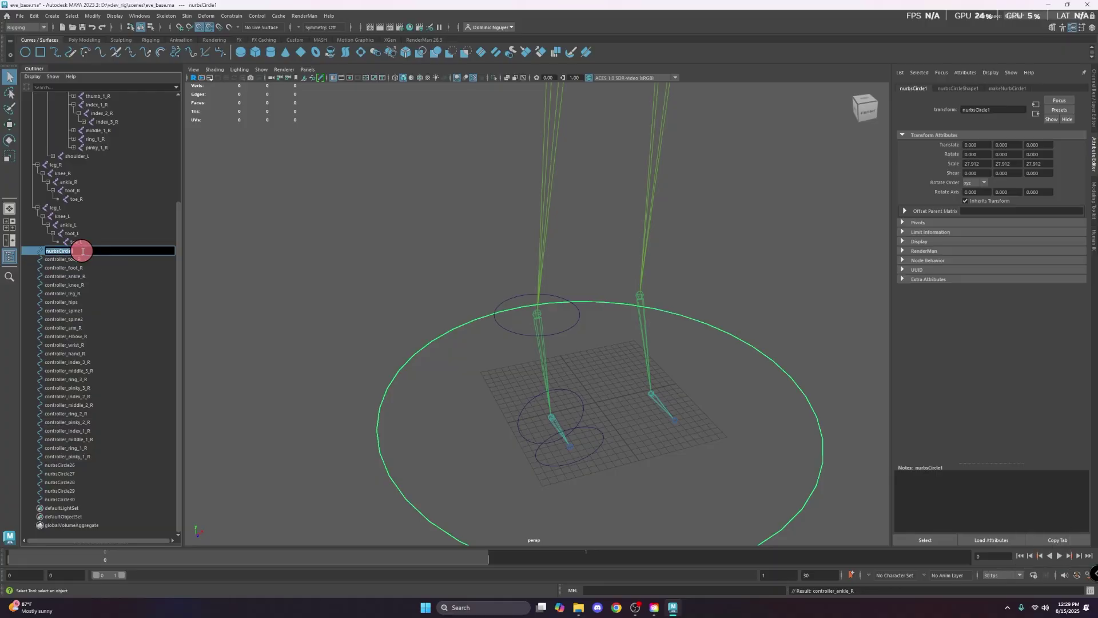
pyautogui.write('controller')
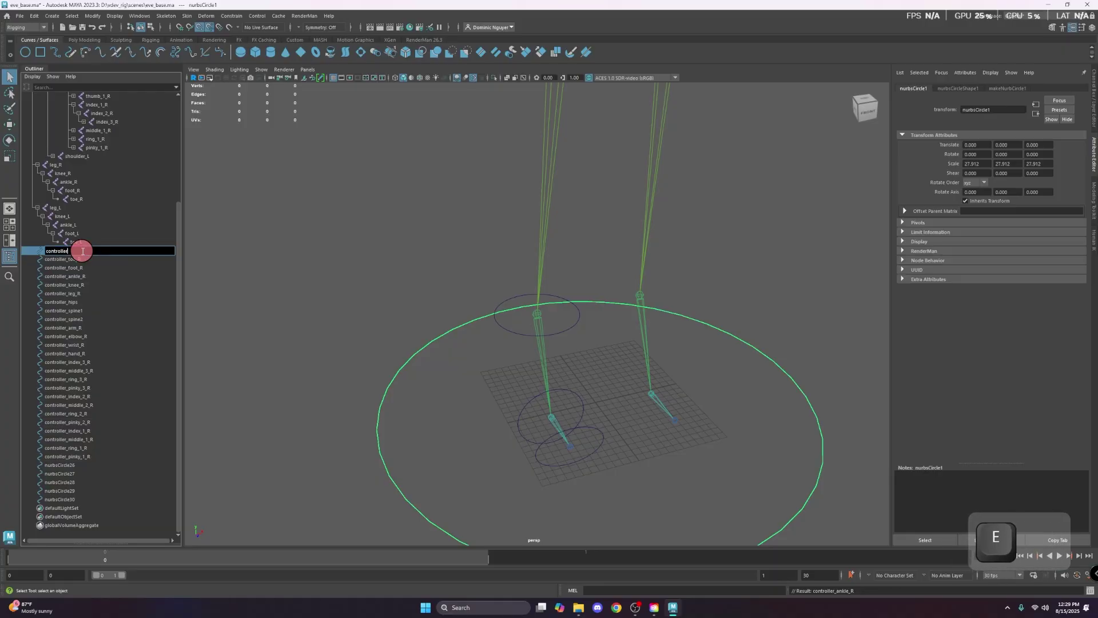
pyautogui.press('Return')
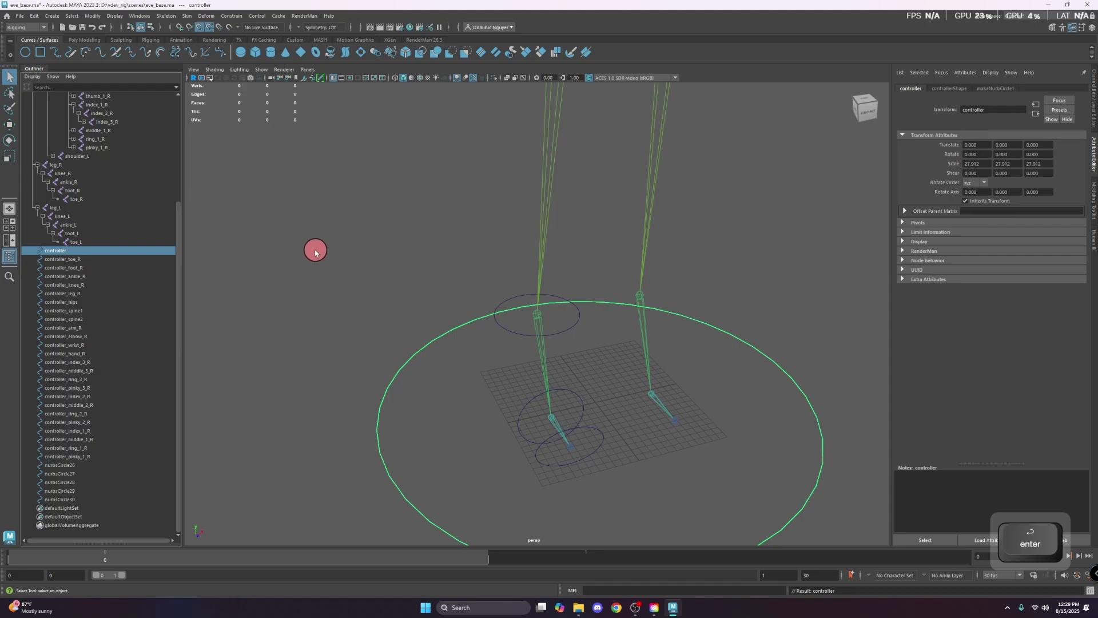
pyautogui.scroll(-3, 463, 352)
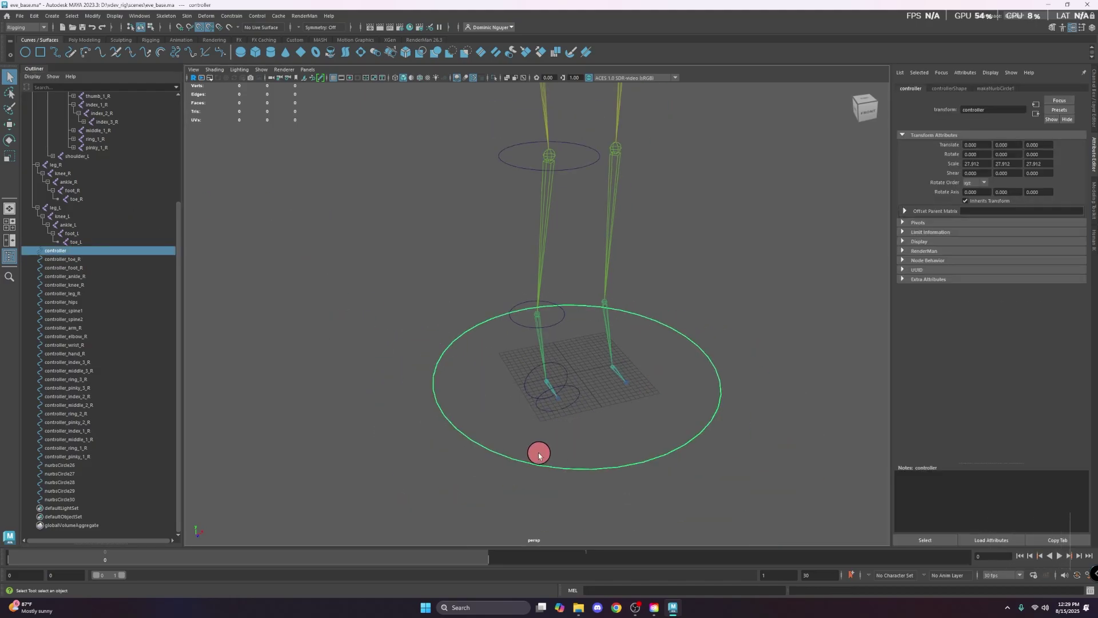
pyautogui.scroll(-2, 557, 444)
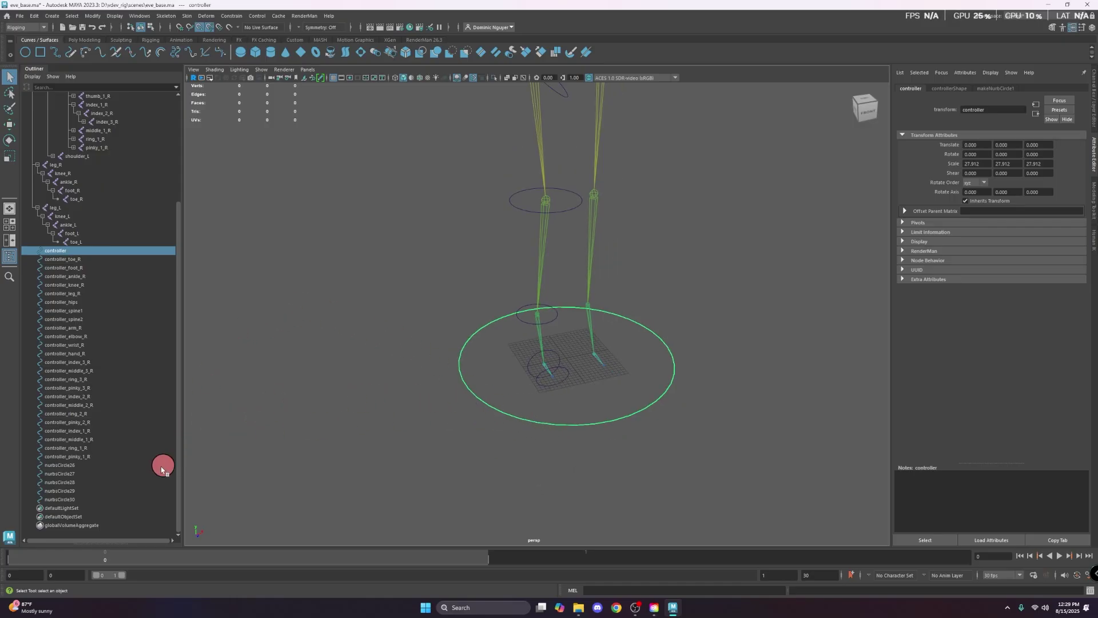
# - Rename the circle around the base joint of the right thumb as controller_thumb_1_R
pyautogui.click(103, 465)
pyautogui.scroll(-10, 246, 466)
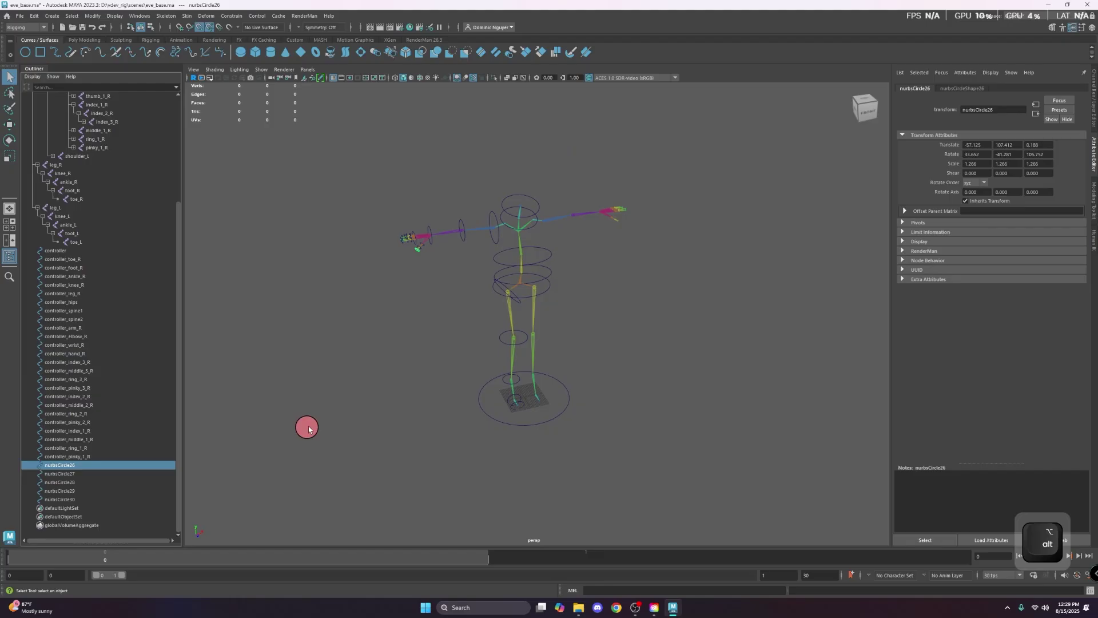
pyautogui.press('f')
pyautogui.scroll(-2, 407, 378)
pyautogui.scroll(-5, 409, 382)
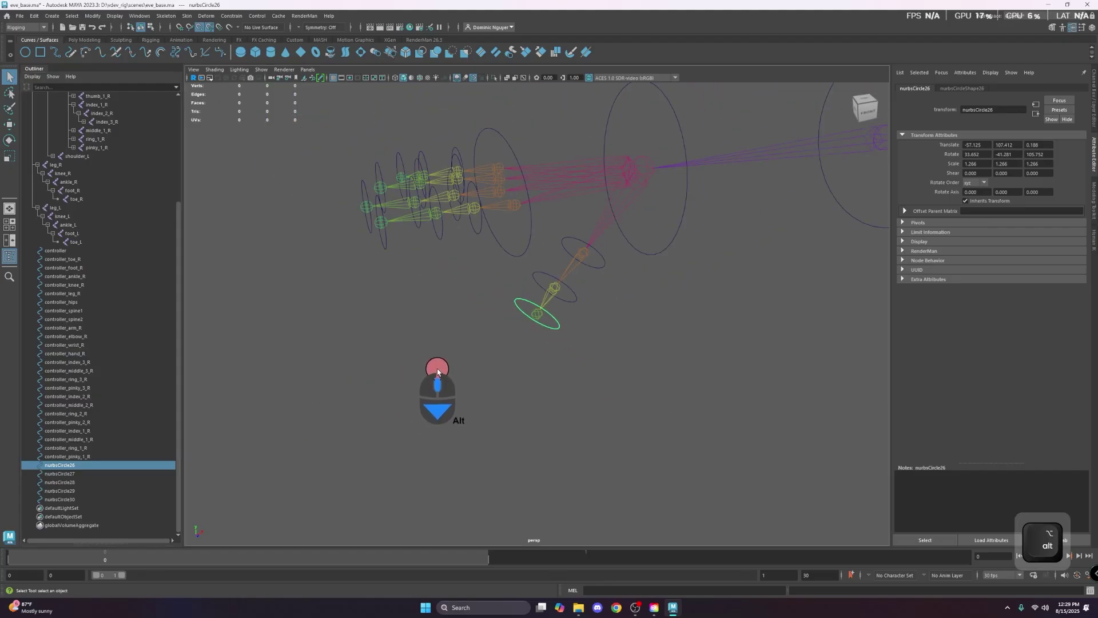
pyautogui.click(596, 264)
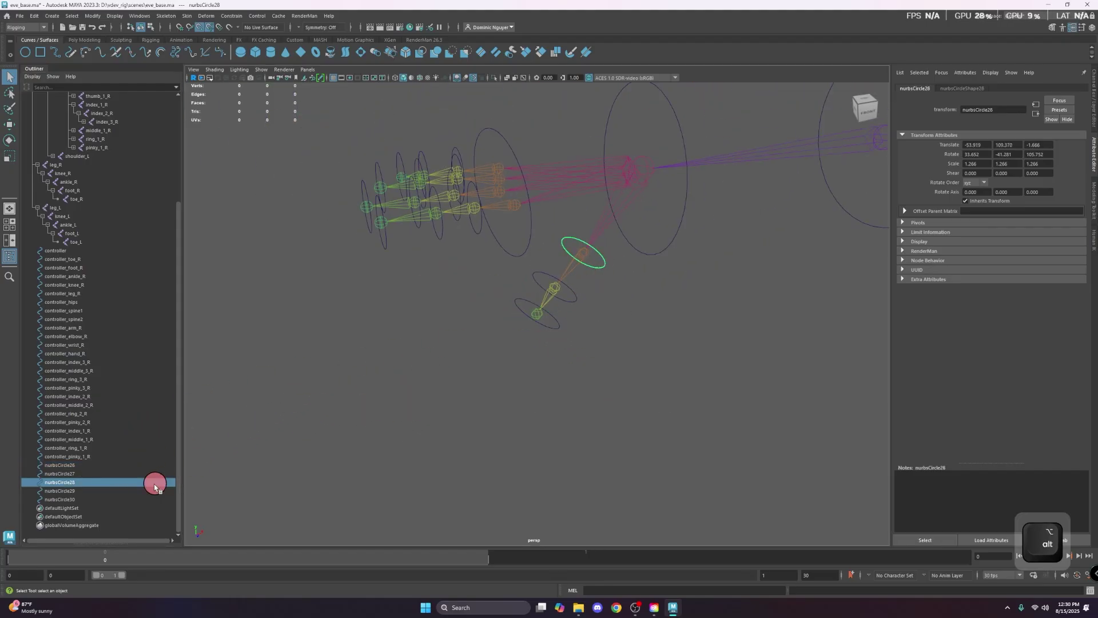
pyautogui.doubleClick(113, 484)
pyautogui.write('controller_pinky_1_R')
pyautogui.press('Left')
pyautogui.press('Left')
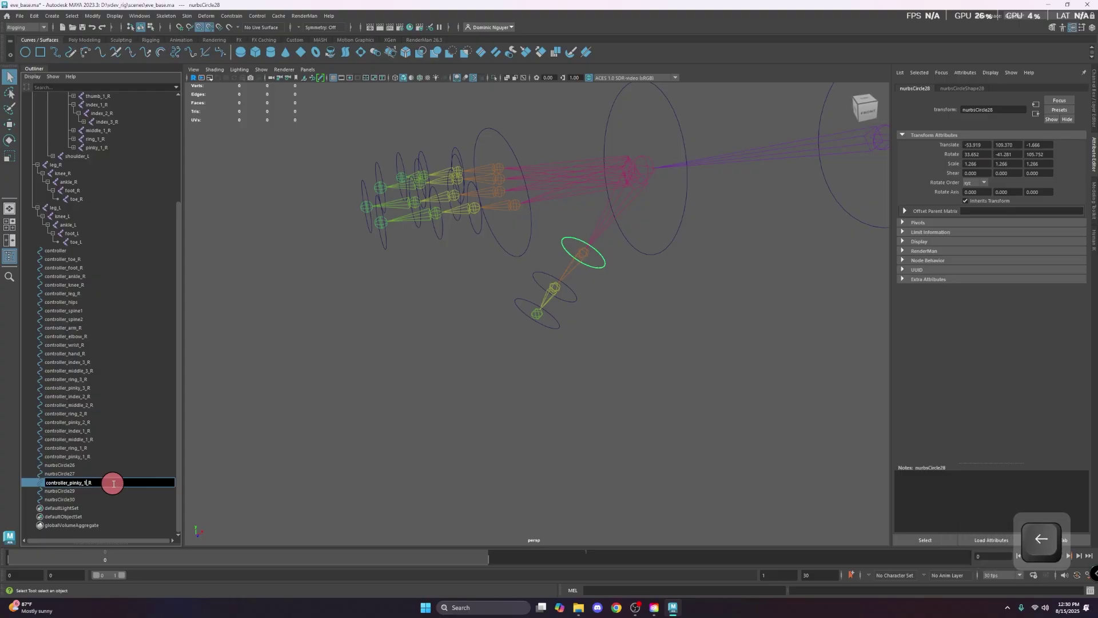
pyautogui.press('BackSpace')
pyautogui.press('BackSpace')
pyautogui.press('BackSpace')
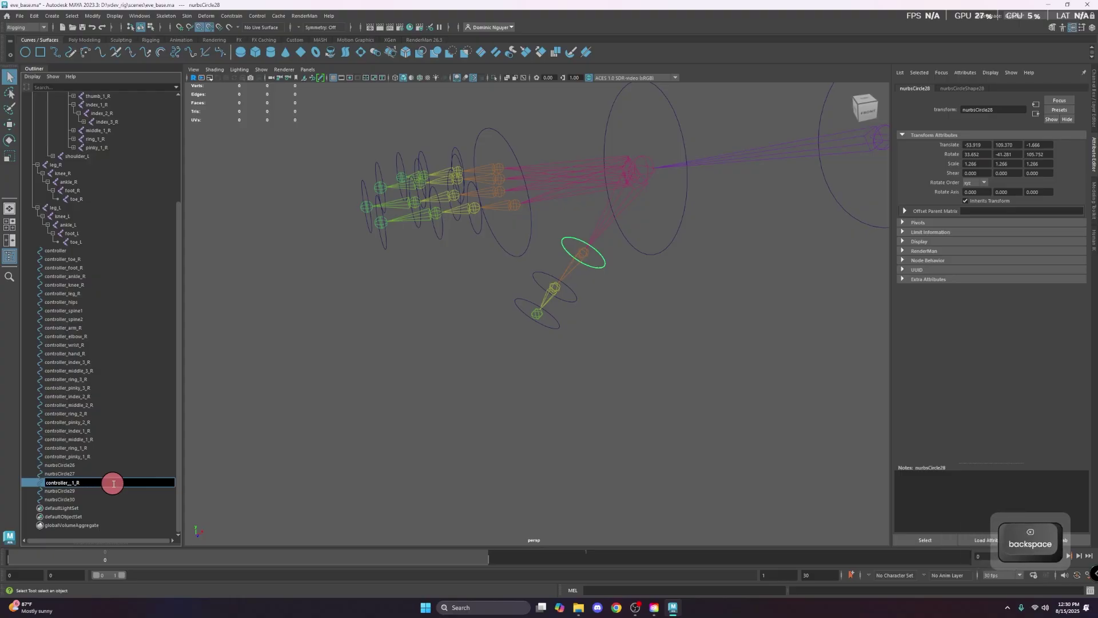
pyautogui.write('thumb')
pyautogui.press('Return')
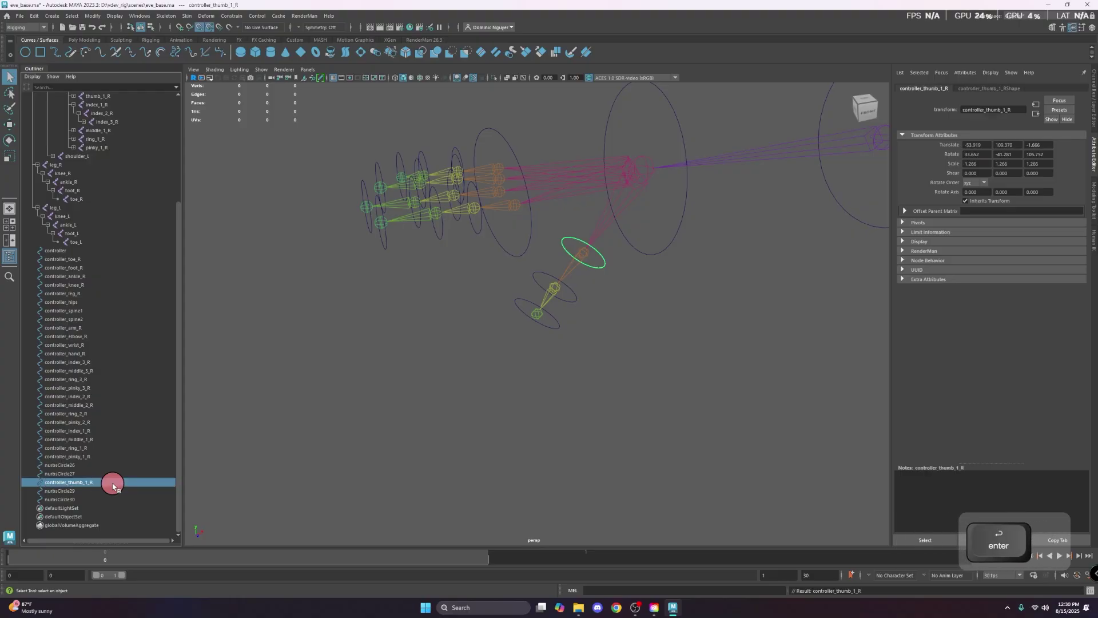
# - Rename the circle around the right thumb's middle joint as controller_thumb_2_R
pyautogui.click(575, 295)
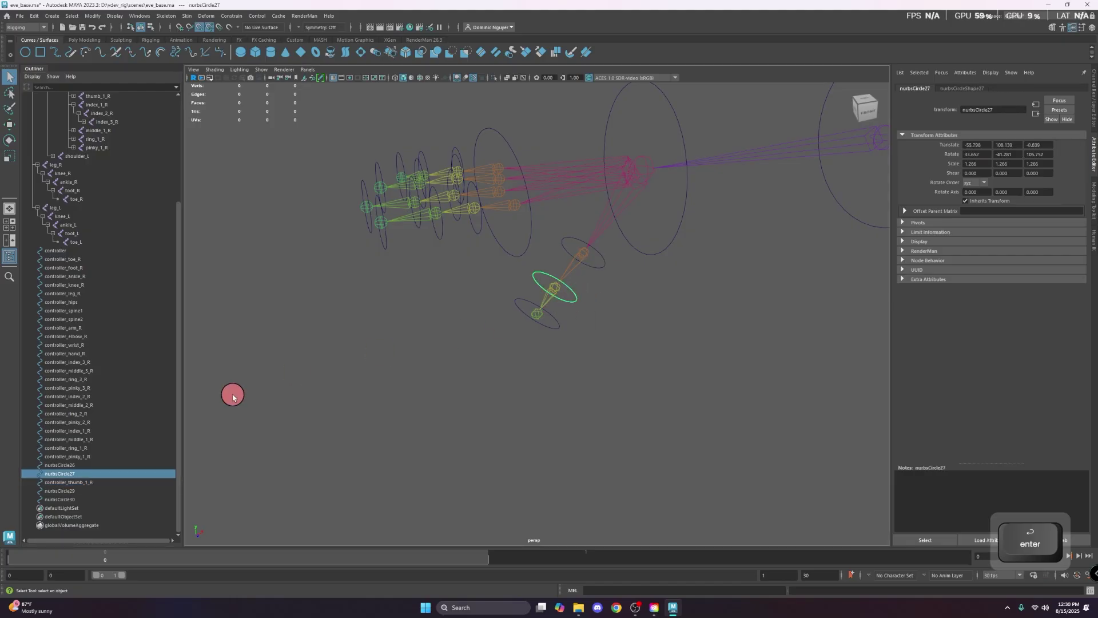
pyautogui.doubleClick(120, 471)
pyautogui.write('controller_thumb_1_R')
pyautogui.press('Left')
pyautogui.press('Left')
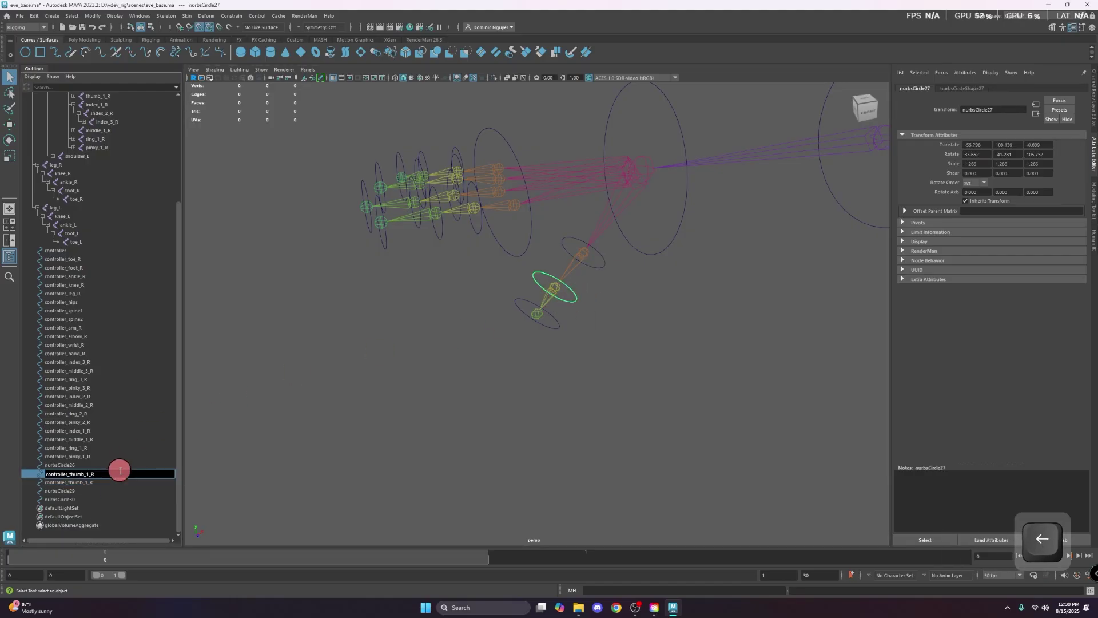
pyautogui.press('BackSpace')
pyautogui.write('2')
pyautogui.press('Return')
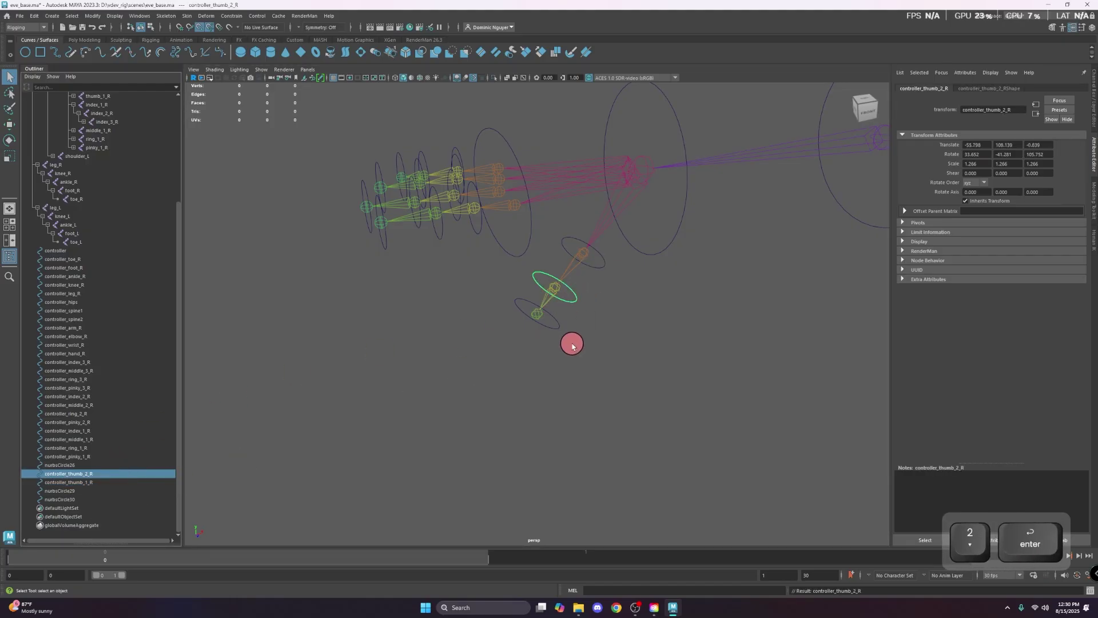
# - Rename the circle around the right thumb's tip joint as controller_thumb_3_R
pyautogui.click(549, 327)
pyautogui.doubleClick(94, 466)
pyautogui.write('controller_thumb_1_R')
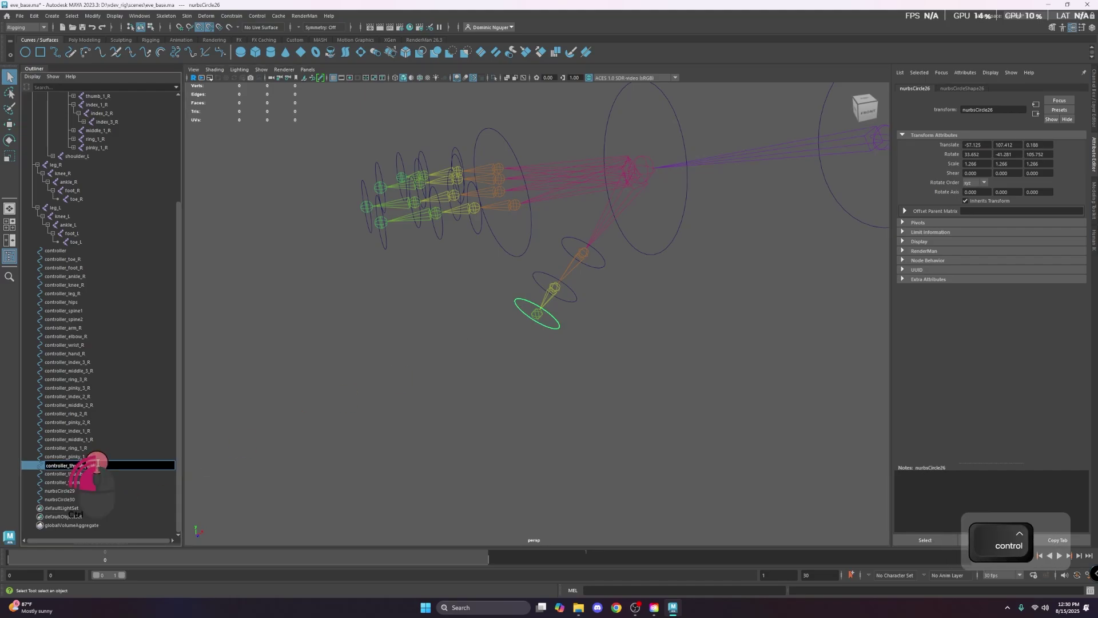
pyautogui.press('Left')
pyautogui.press('Left')
pyautogui.press('BackSpace')
pyautogui.write('3')
pyautogui.press('Return')
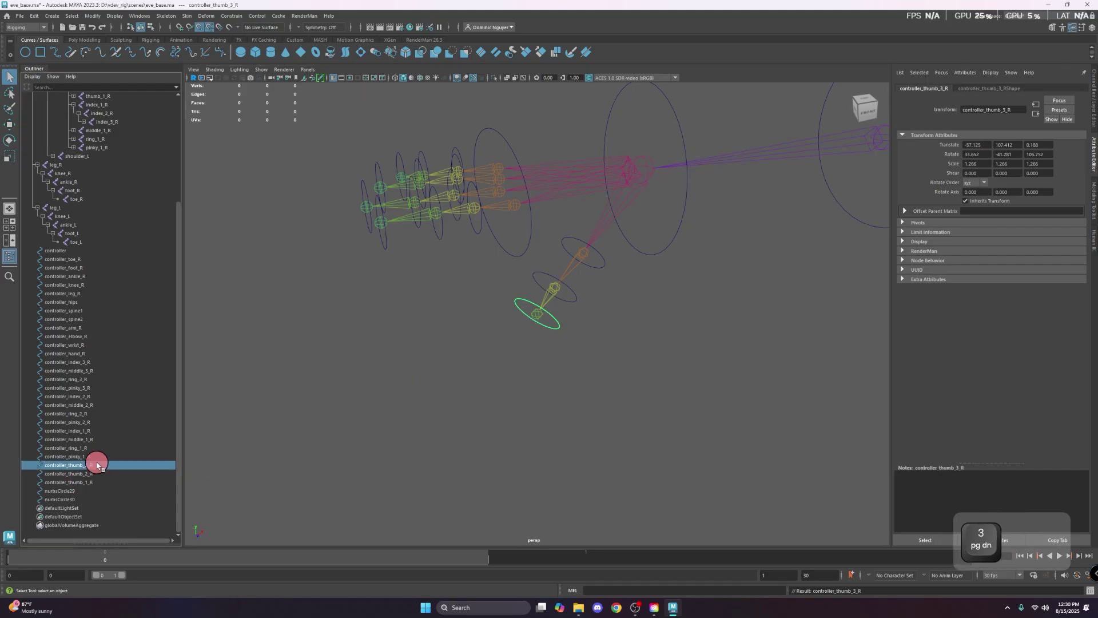
# - Rename nurbsCircle29, the circle around the neck joint, as controller_neck
pyautogui.click(87, 491)
pyautogui.press('f')
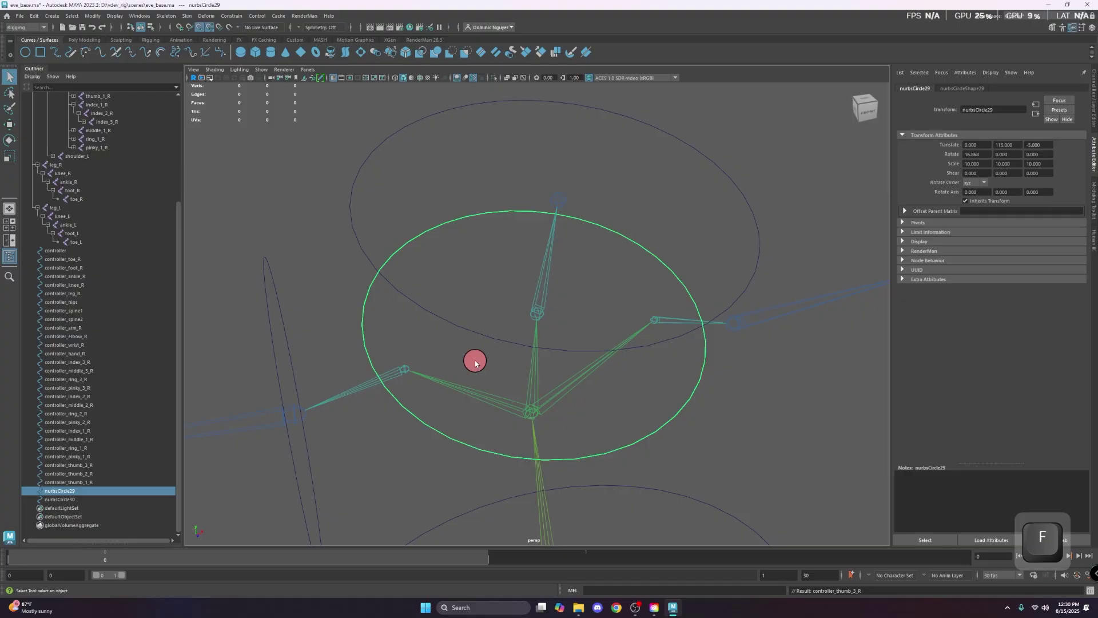
pyautogui.keyDown('alt'); pyautogui.moveTo(473, 361); pyautogui.dragTo(118, 487); pyautogui.keyUp('alt')
pyautogui.doubleClick(117, 490)
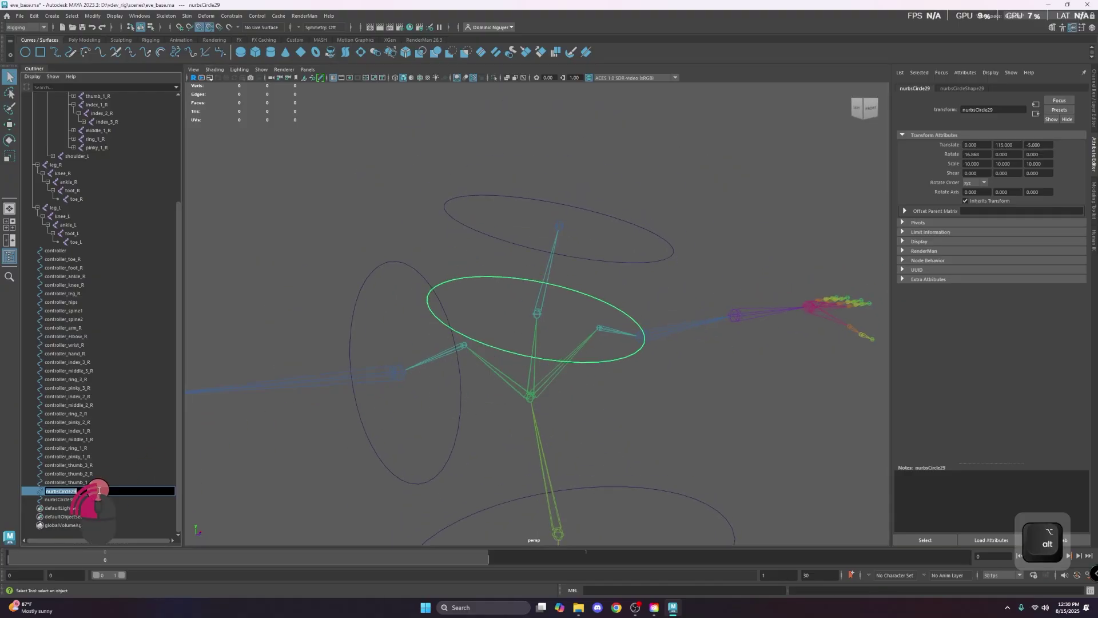
pyautogui.write('controller_thumb_1_R')
pyautogui.press('BackSpace')
pyautogui.press('BackSpace')
pyautogui.press('BackSpace')
pyautogui.press('BackSpace')
pyautogui.press('BackSpace')
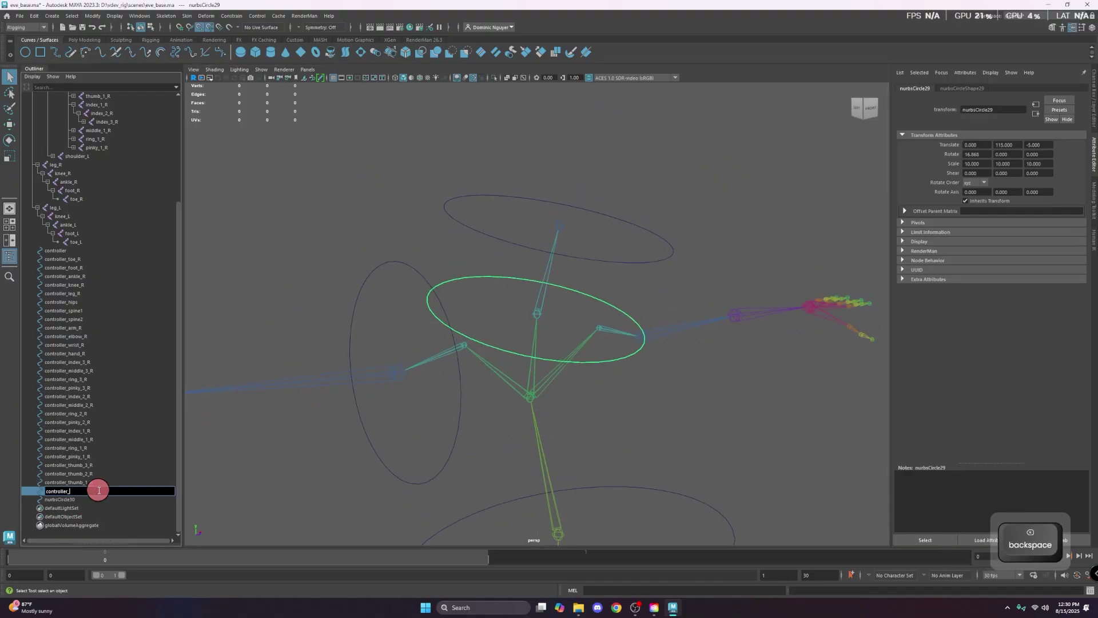
pyautogui.write('neck')
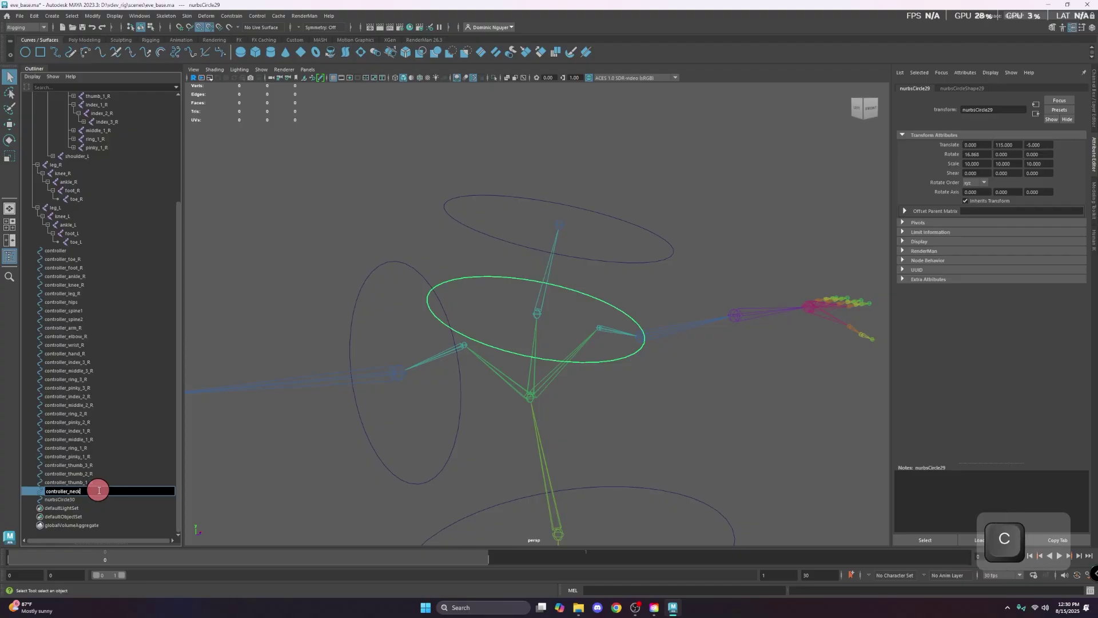
pyautogui.press('Return')
# - Rename nurbsCircle30, the circle around the head joint, as controller_head
pyautogui.doubleClick(101, 498)
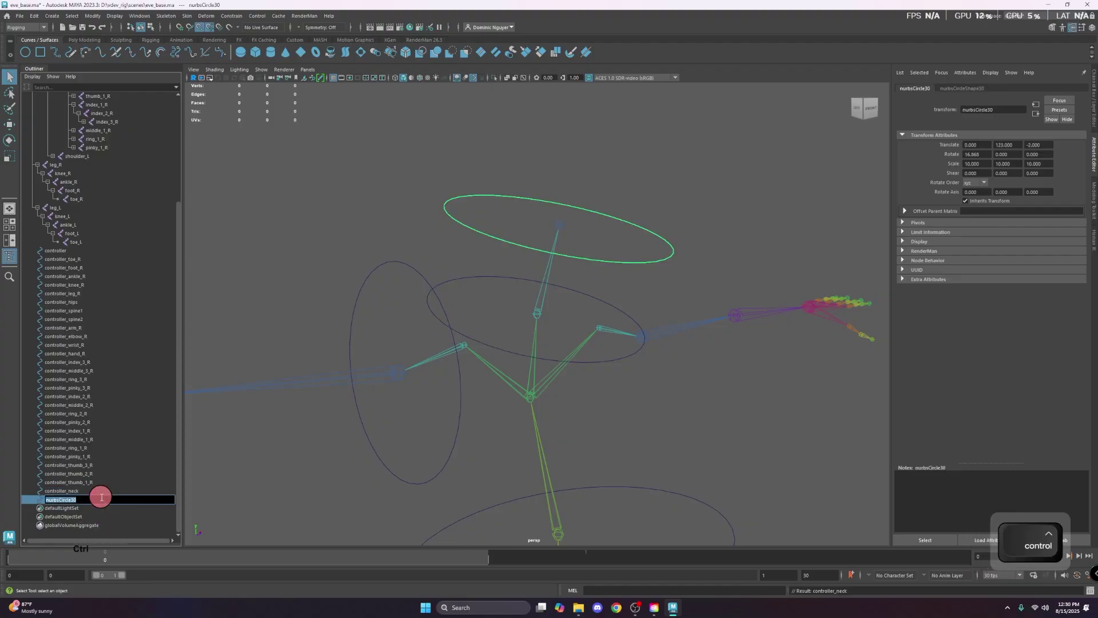
pyautogui.write('controller_thumb_1_R')
pyautogui.press('BackSpace')
pyautogui.press('BackSpace')
pyautogui.press('BackSpace')
pyautogui.press('BackSpace')
pyautogui.press('BackSpace')
pyautogui.press('BackSpace')
pyautogui.press('BackSpace')
pyautogui.press('BackSpace')
pyautogui.press('BackSpace')
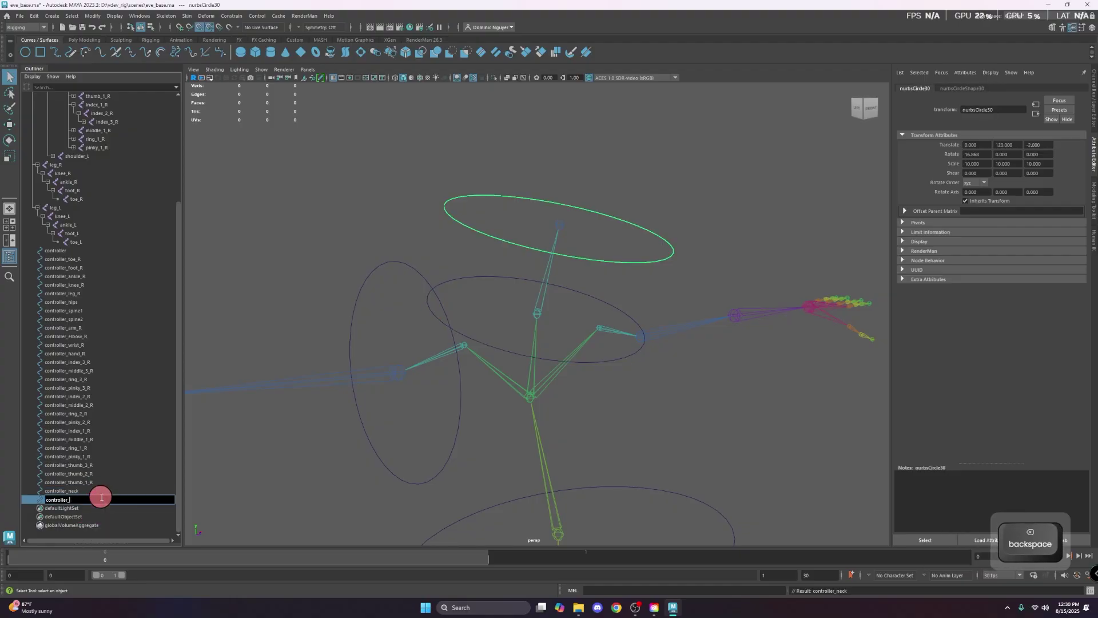
pyautogui.write('head')
pyautogui.press('Return')
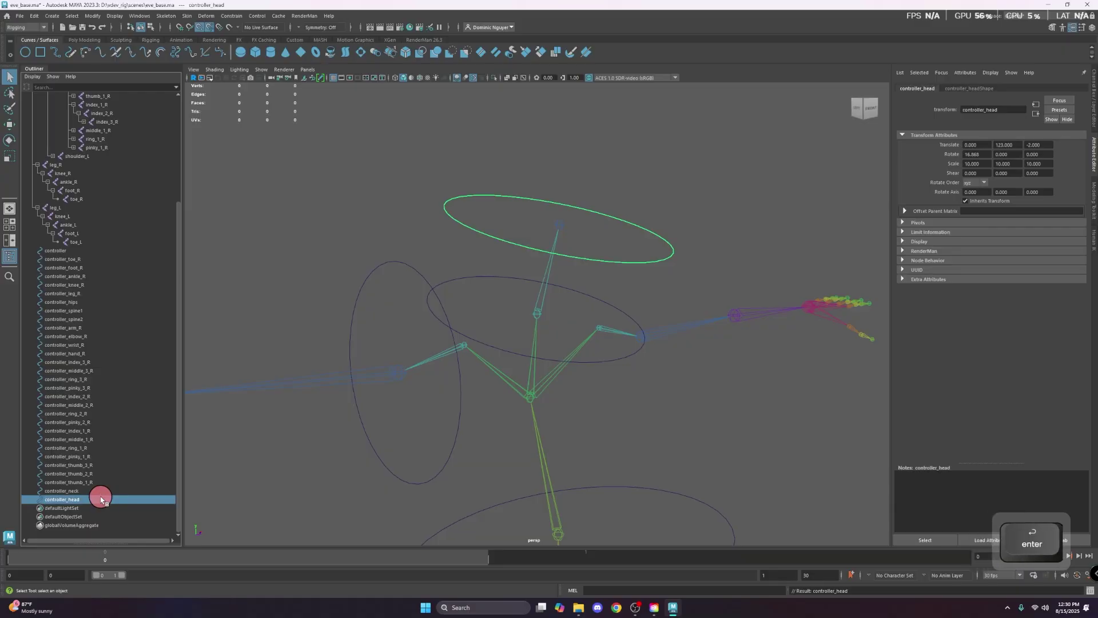
# - Review the named controllers across the whole rig, clear the selection and save the scene
pyautogui.click(73, 251)
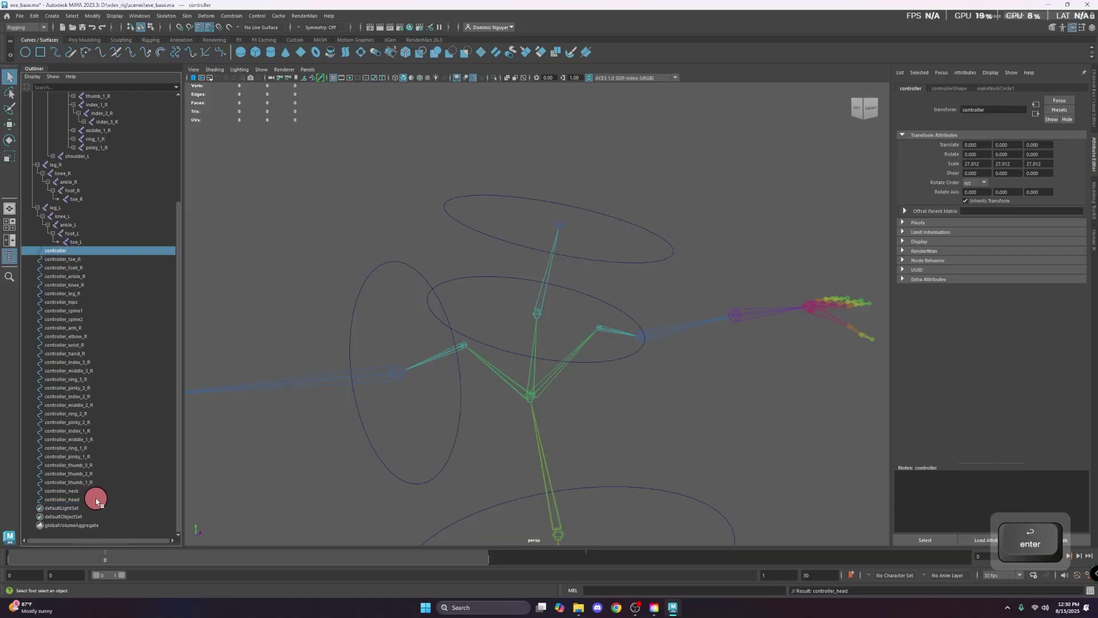
pyautogui.click(63, 499)
pyautogui.keyDown('alt'); pyautogui.moveTo(229, 454); pyautogui.dragTo(373, 429); pyautogui.keyUp('alt')
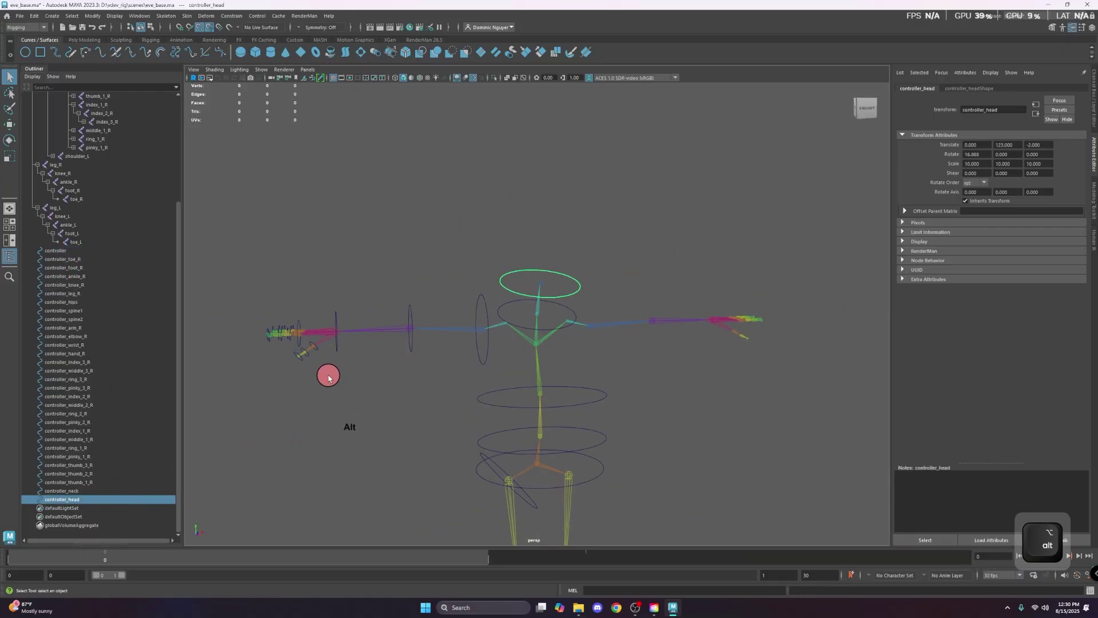
pyautogui.moveTo(246, 289); pyautogui.dragTo(391, 366)
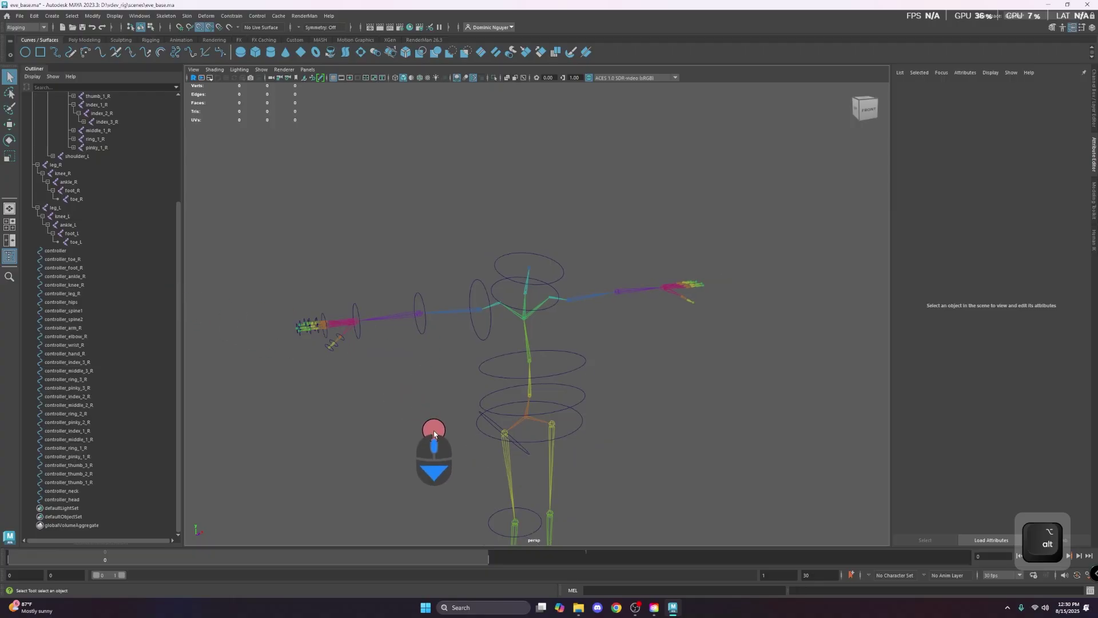
pyautogui.keyDown('alt'); pyautogui.moveTo(432, 458); pyautogui.dragTo(387, 252, button='middle'); pyautogui.keyUp('alt')
pyautogui.keyDown('alt'); pyautogui.moveTo(507, 519); pyautogui.dragTo(471, 379, button='middle'); pyautogui.keyUp('alt')
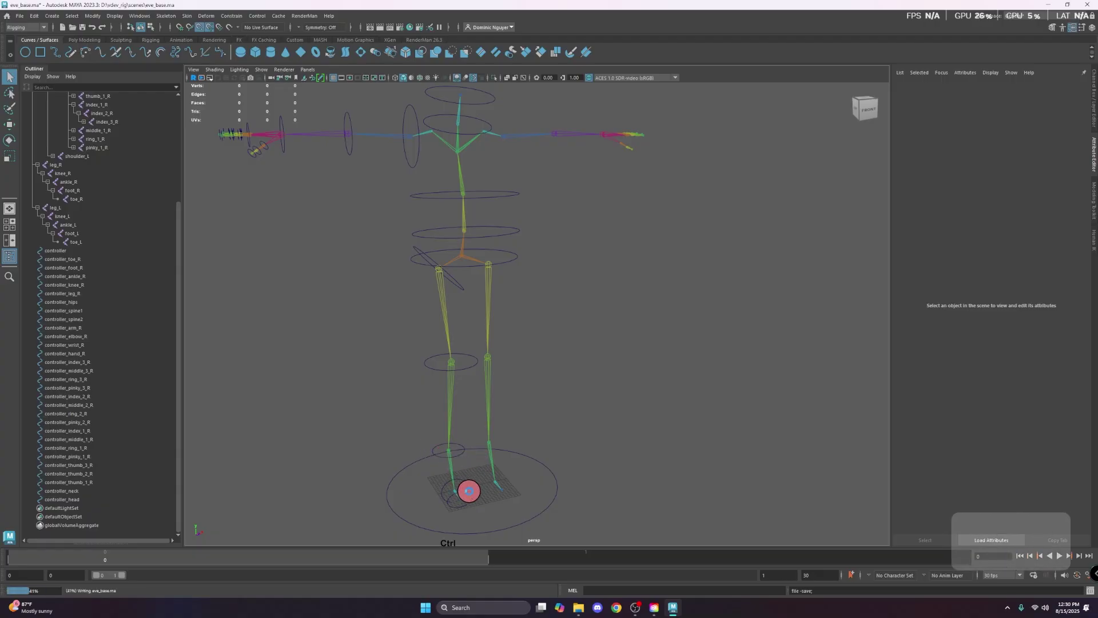
pyautogui.keyDown('alt'); pyautogui.moveTo(461, 481); pyautogui.dragTo(407, 445); pyautogui.keyUp('alt')
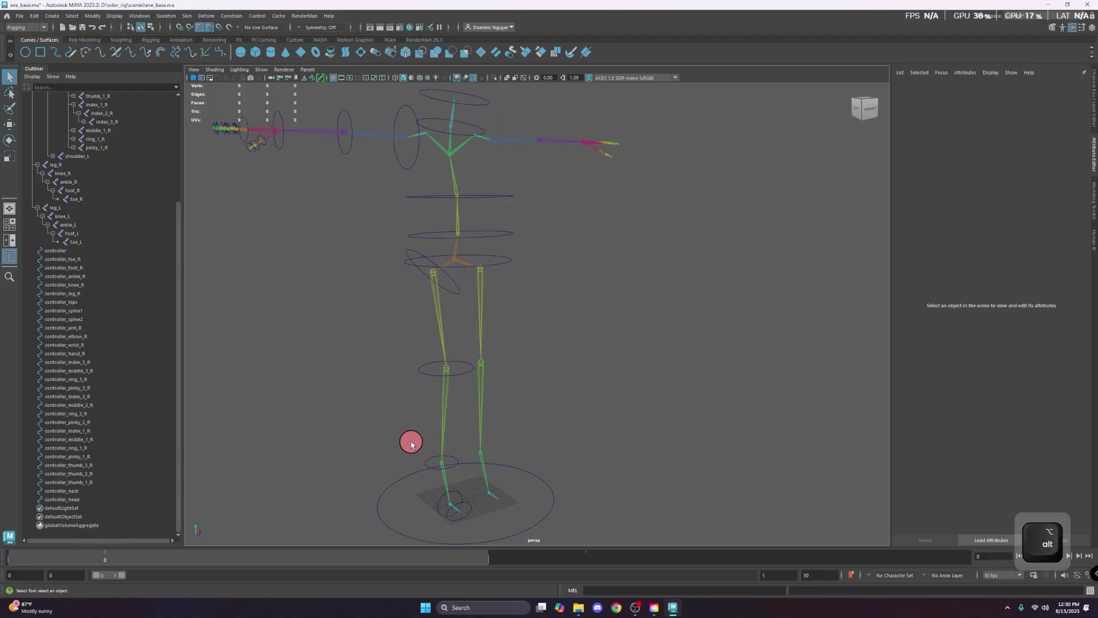
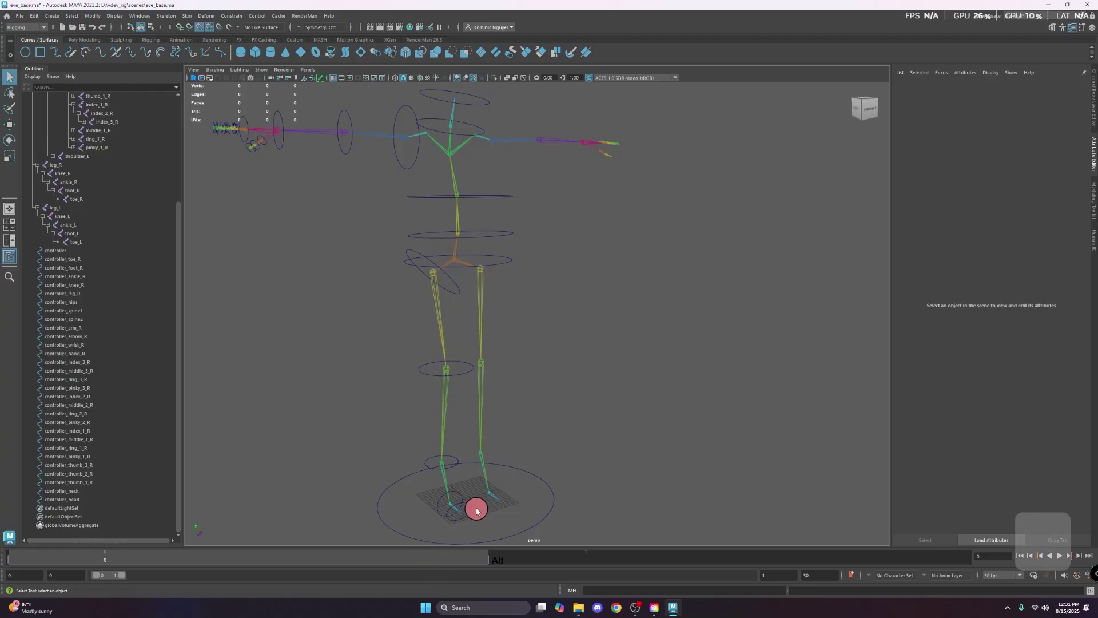
# - Scale the large ground circle named controller up uniformly to about 33
pyautogui.keyDown('alt'); pyautogui.scroll(8, 490, 429); pyautogui.keyUp('alt')
pyautogui.keyDown('alt'); pyautogui.scroll(4, 520, 440); pyautogui.keyUp('alt')
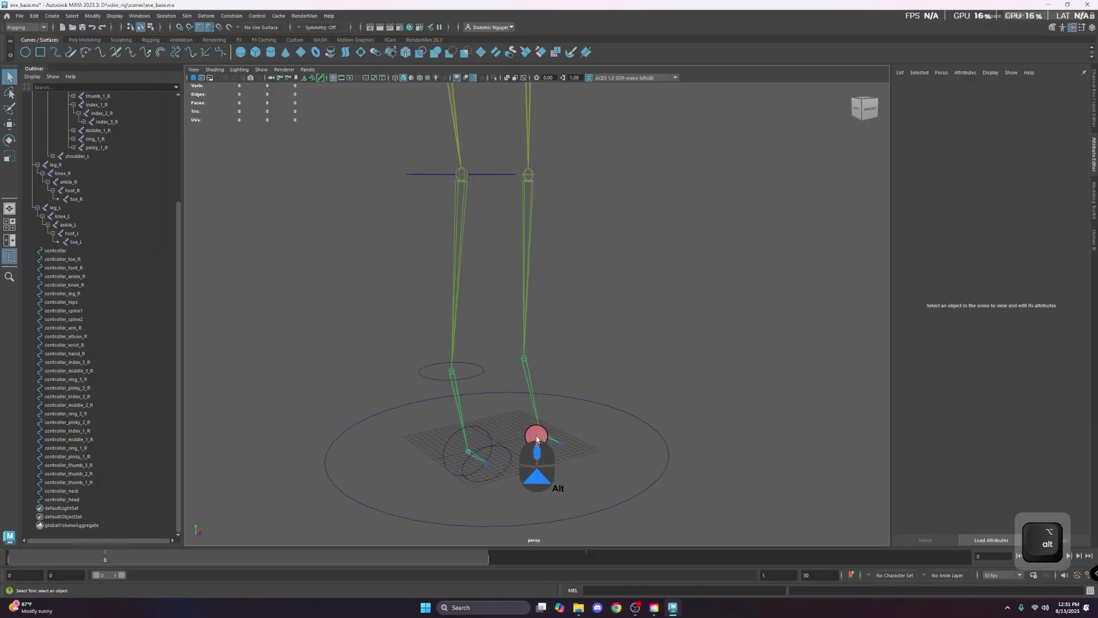
pyautogui.moveTo(651, 483); pyautogui.dragTo(612, 463)
pyautogui.press('r')
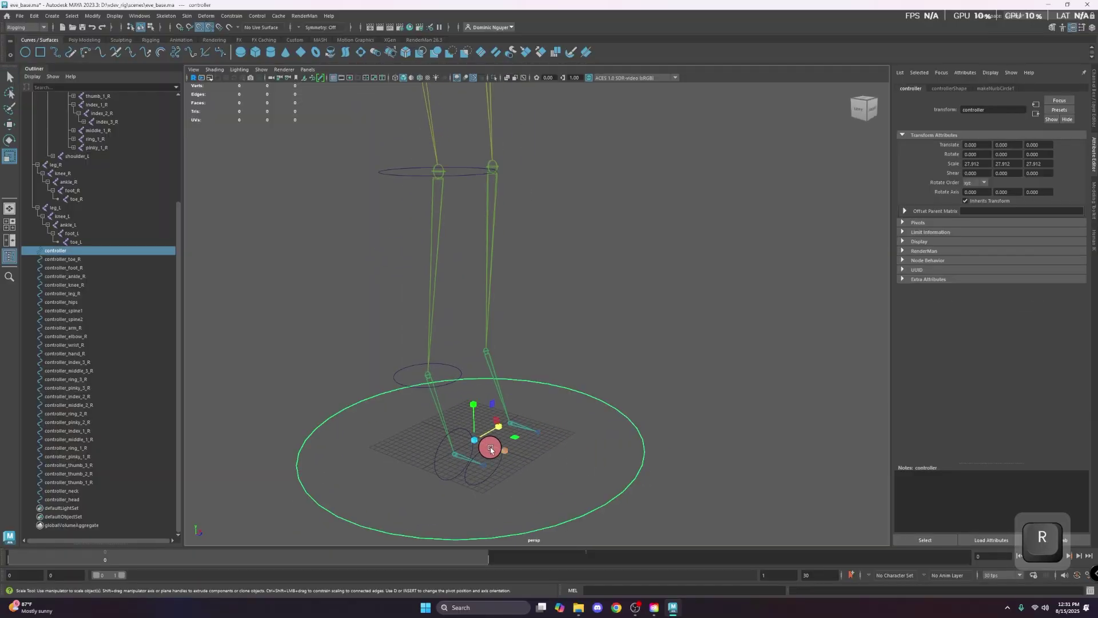
pyautogui.moveTo(491, 448); pyautogui.dragTo(694, 368)
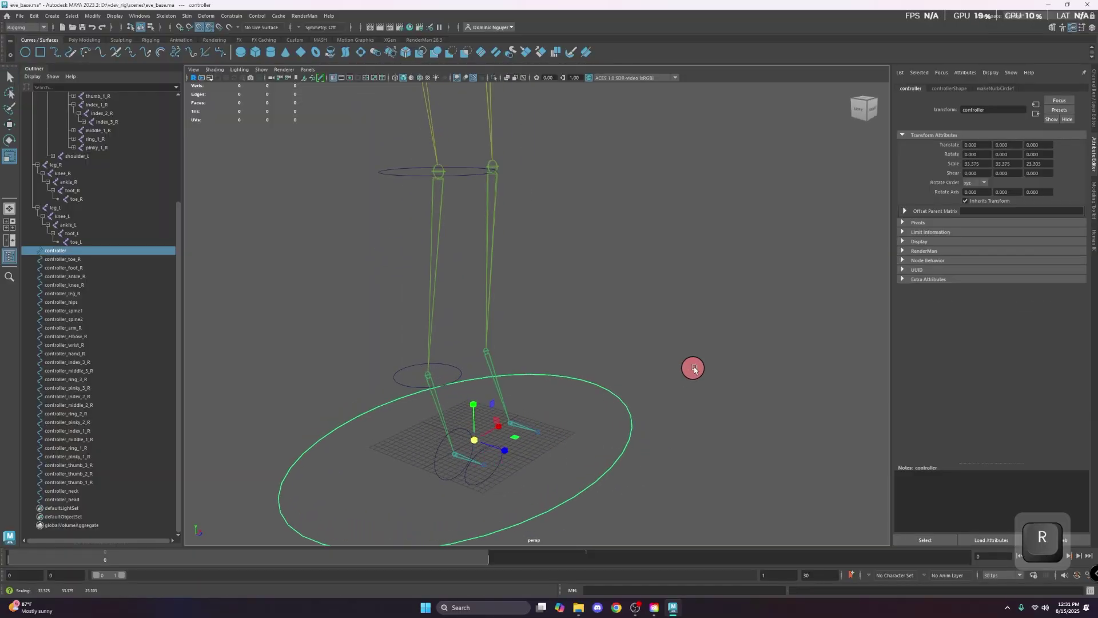
pyautogui.click(694, 368)
# - Freeze the translate, rotate and scale transformations of all controller circles, from controller through controller_head
pyautogui.scroll(-3, 207, 269)
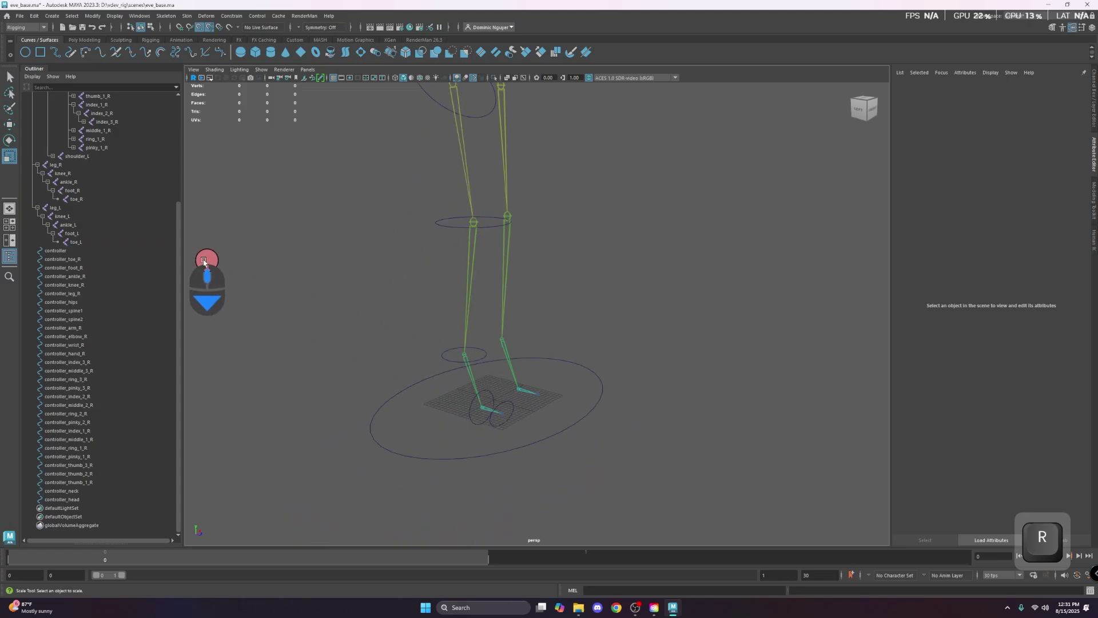
pyautogui.click(80, 250)
pyautogui.keyDown('shift'); pyautogui.click(90, 499); pyautogui.keyUp('shift')
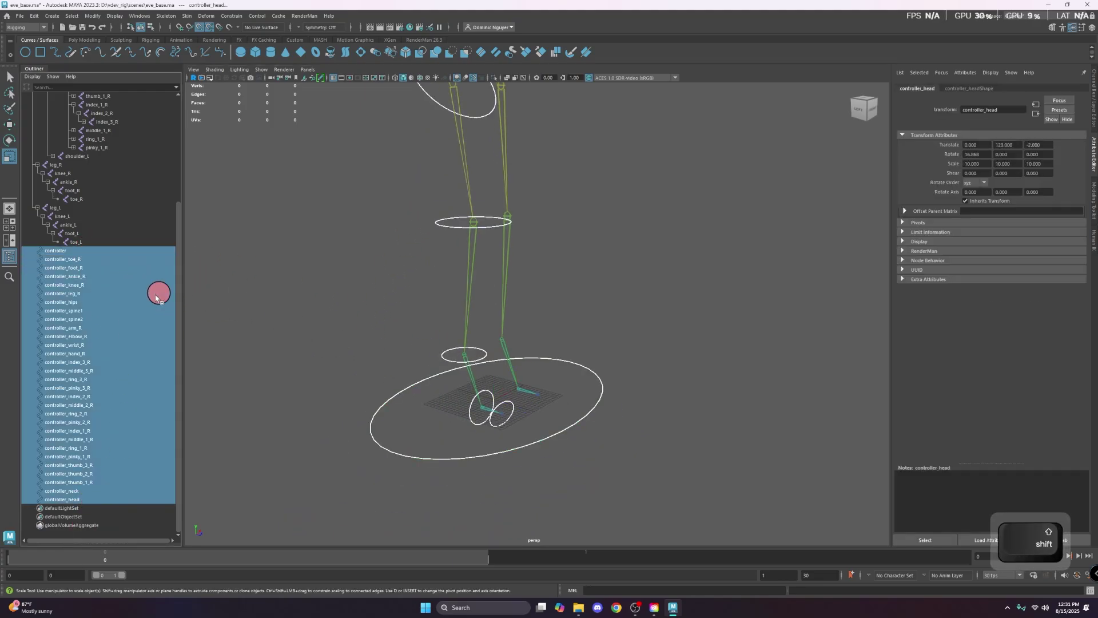
pyautogui.scroll(-2, 417, 367)
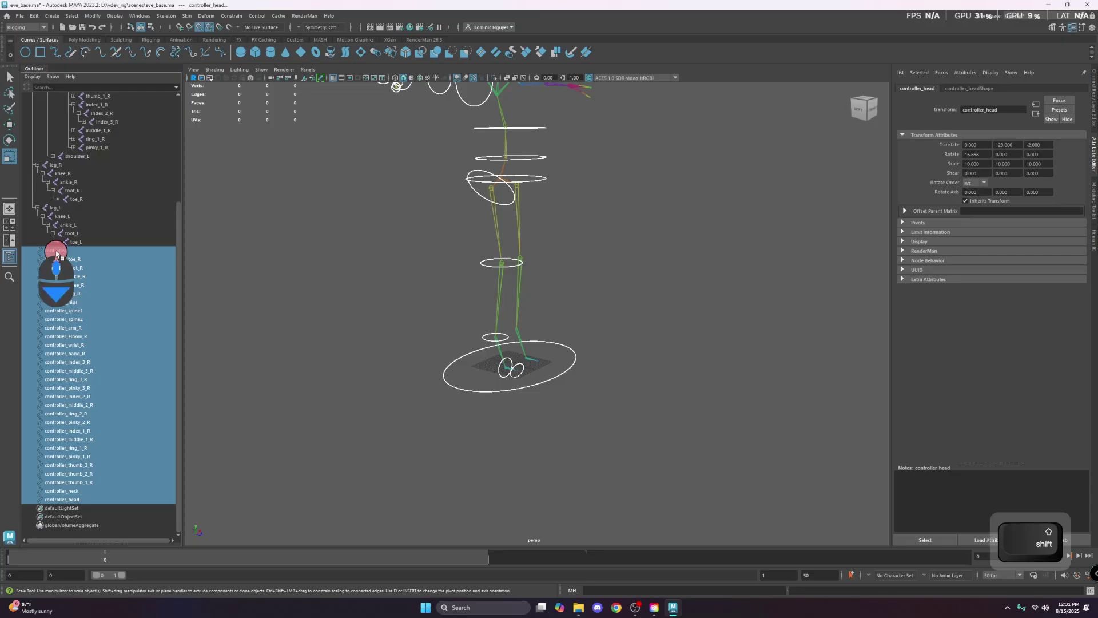
pyautogui.scroll(5, 62, 306)
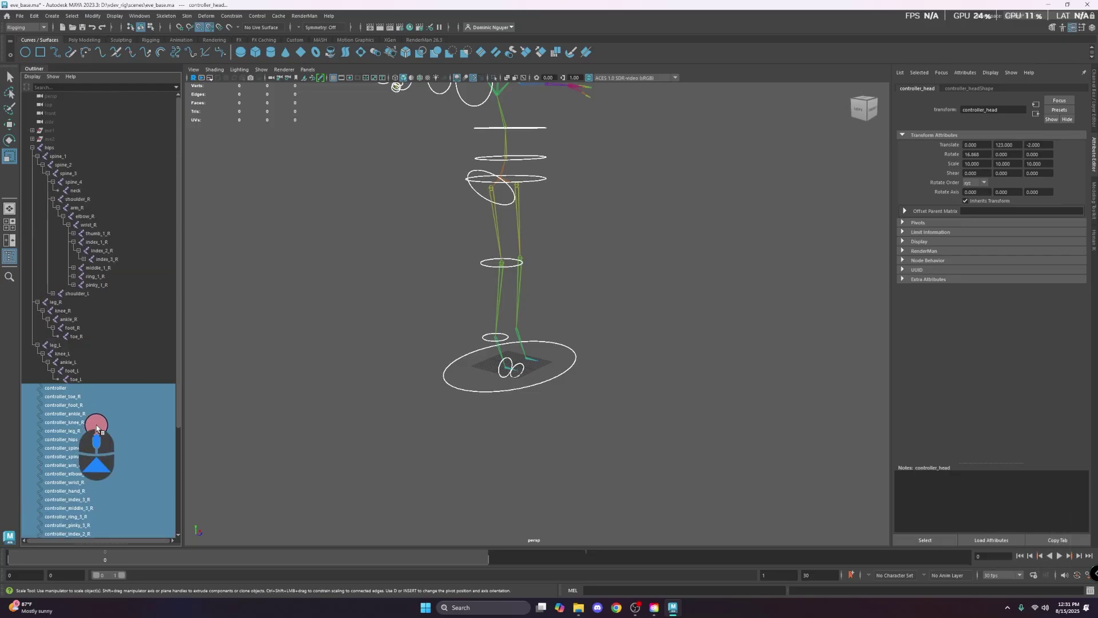
pyautogui.click(93, 40)
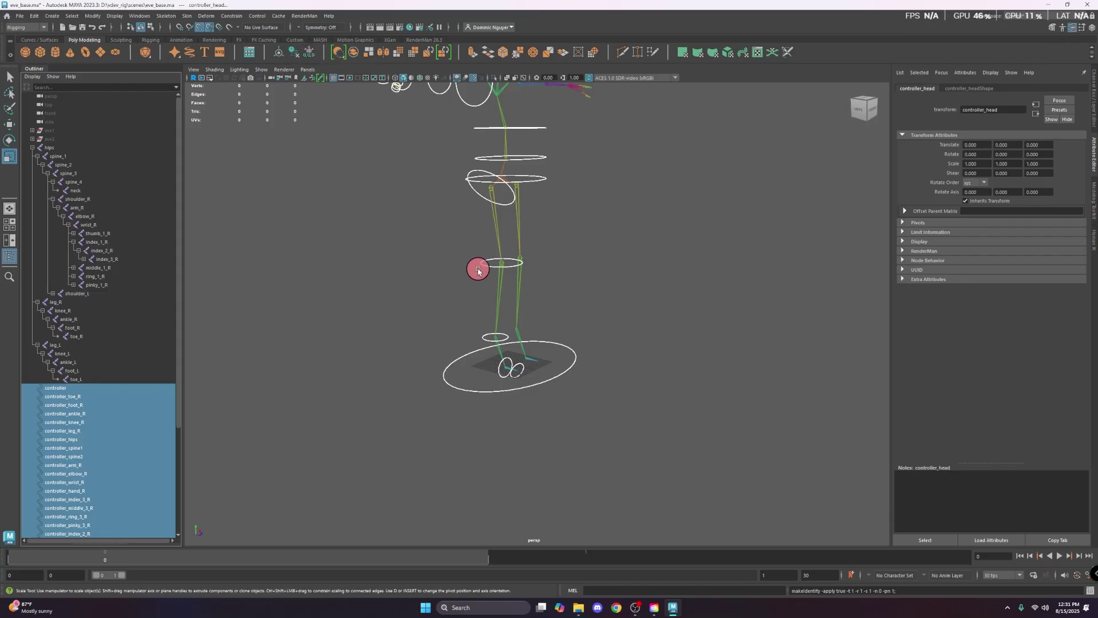
pyautogui.keyDown('alt'); pyautogui.moveTo(478, 266); pyautogui.dragTo(541, 291); pyautogui.keyUp('alt')
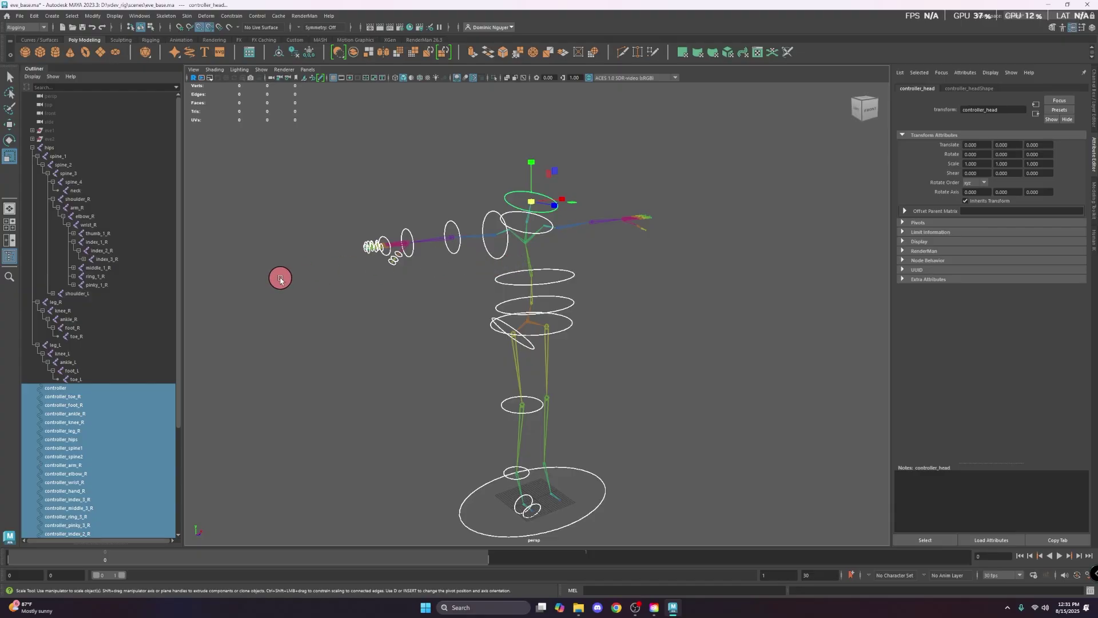
pyautogui.keyDown('alt'); pyautogui.moveTo(489, 310); pyautogui.dragTo(456, 314); pyautogui.keyUp('alt')
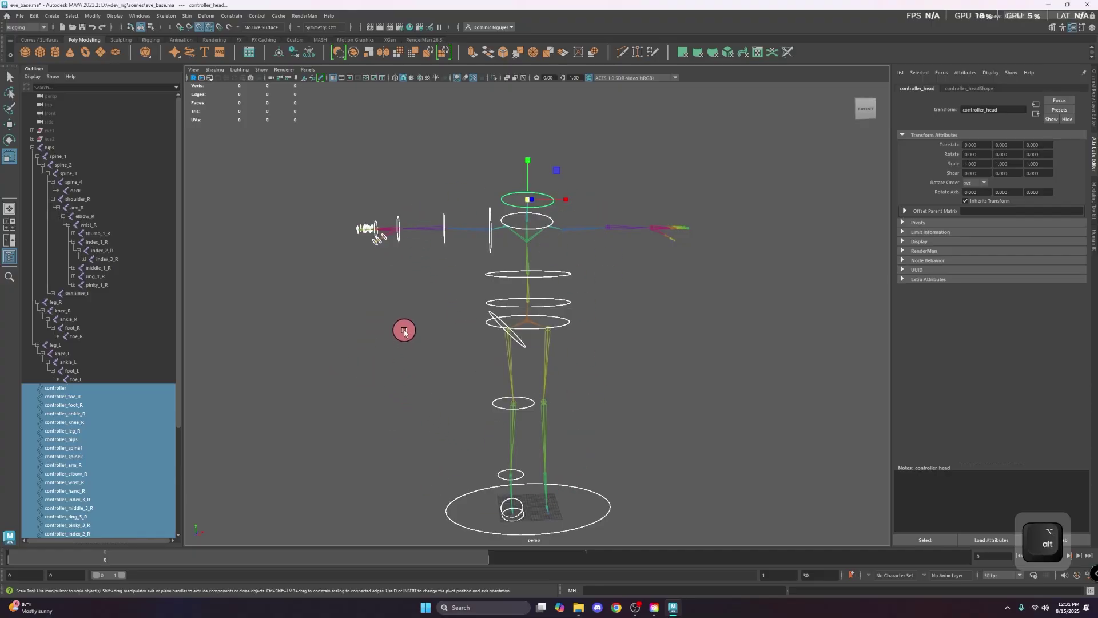
pyautogui.click(417, 350)
# - Parent controller_toe_R under controller_foot_R
pyautogui.keyDown('alt'); pyautogui.moveTo(416, 351); pyautogui.dragTo(493, 353); pyautogui.keyUp('alt')
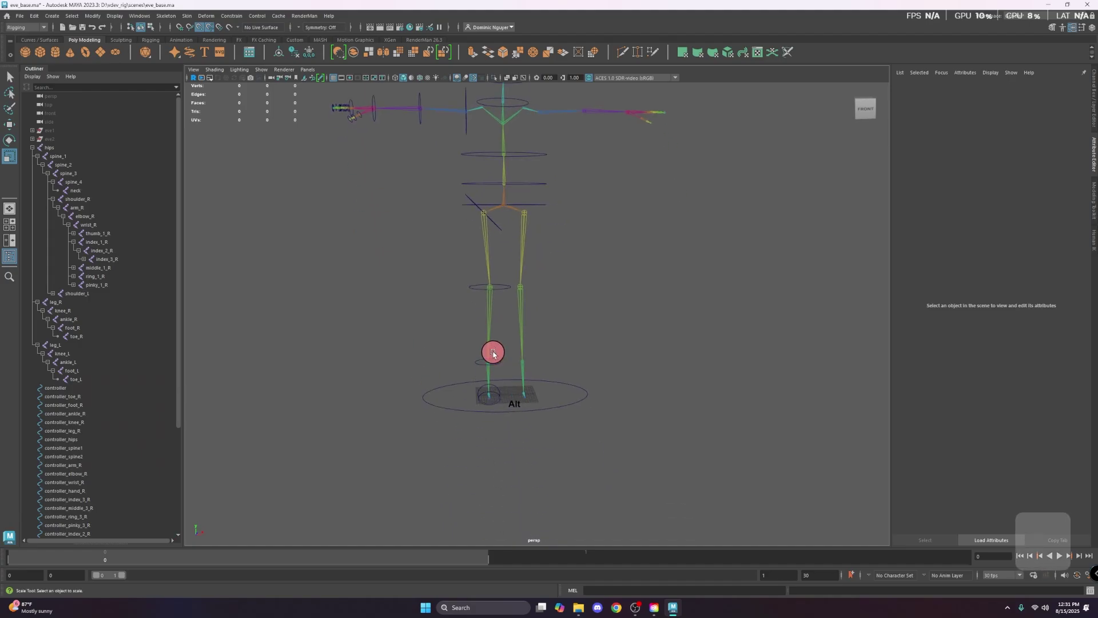
pyautogui.scroll(3, 493, 354)
pyautogui.keyDown('alt'); pyautogui.moveTo(441, 417); pyautogui.dragTo(527, 372); pyautogui.keyUp('alt')
pyautogui.scroll(2, 522, 425)
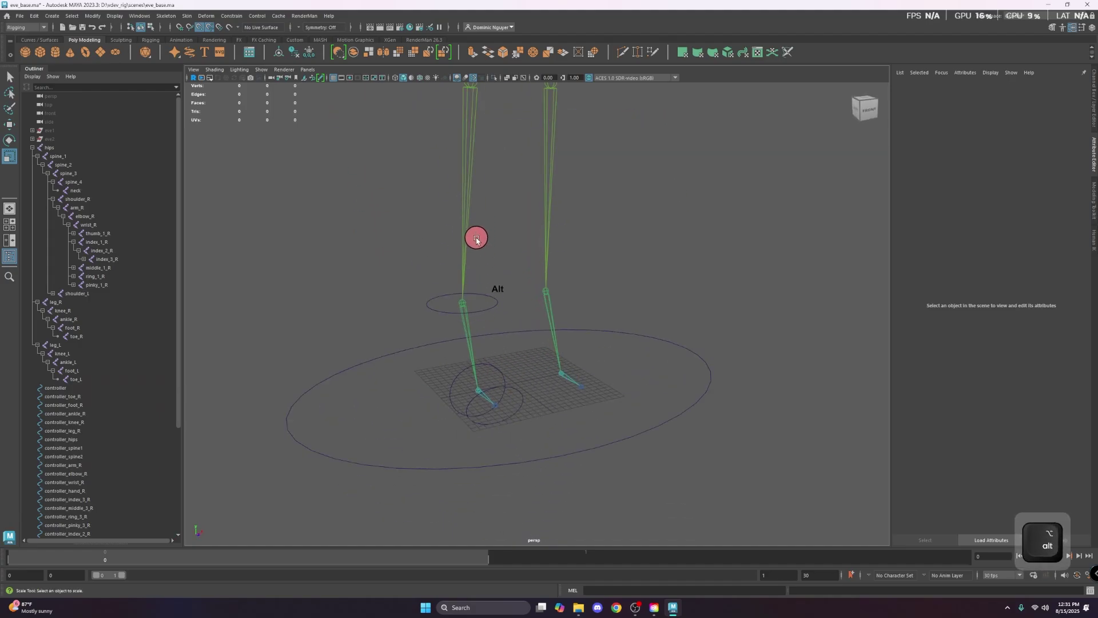
pyautogui.keyDown('alt'); pyautogui.moveTo(475, 239); pyautogui.dragTo(478, 437, button='middle'); pyautogui.keyUp('alt')
pyautogui.keyDown('alt'); pyautogui.moveTo(521, 438); pyautogui.dragTo(497, 462); pyautogui.keyUp('alt')
pyautogui.press('q')
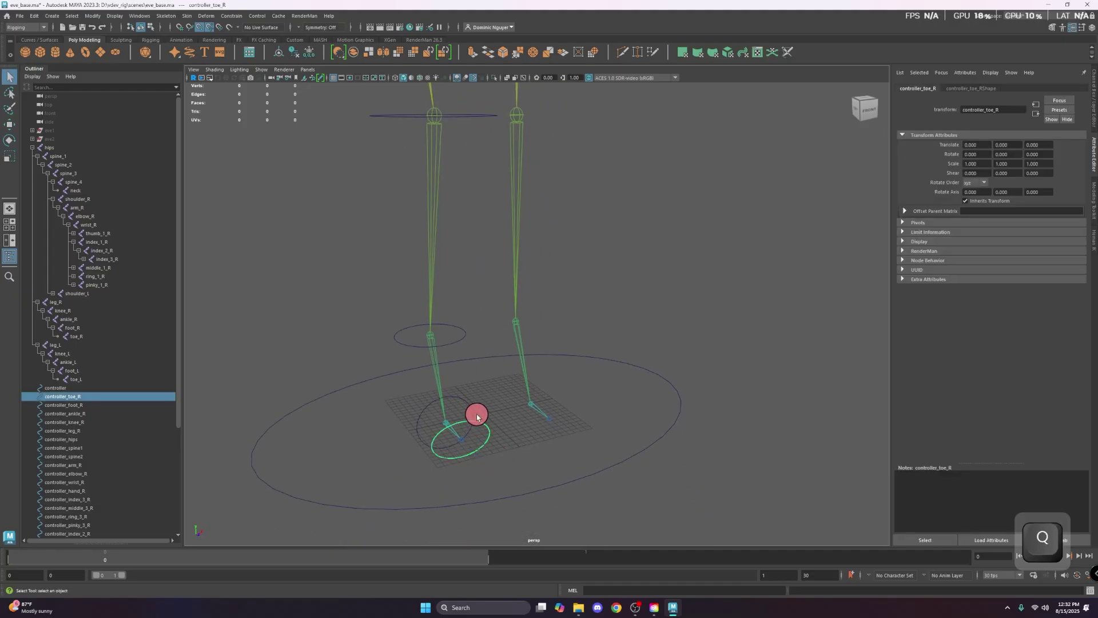
pyautogui.keyDown('shift'); pyautogui.click(467, 414); pyautogui.keyUp('shift')
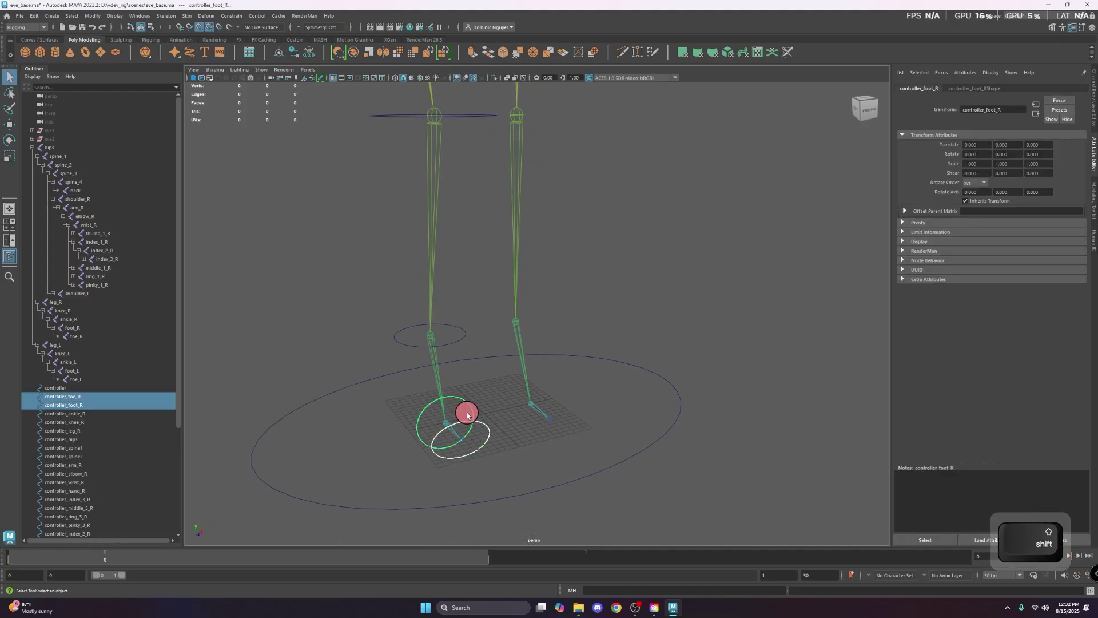
pyautogui.press('p')
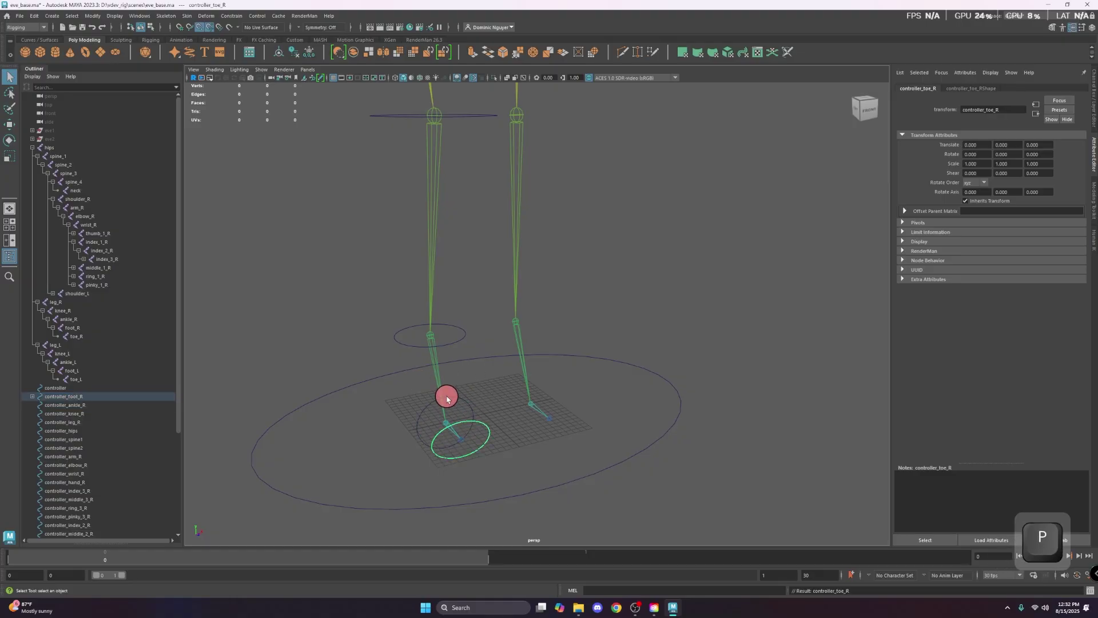
# - Activate the Move tool on controller_foot_R and turn off the active snapping option
pyautogui.click(460, 403)
pyautogui.press('w')
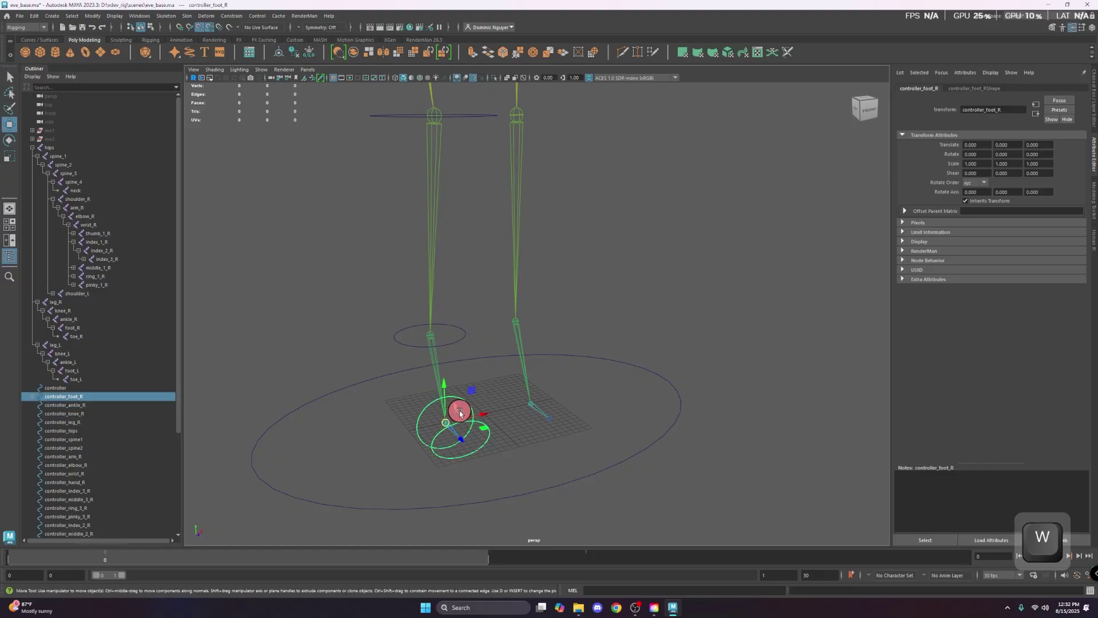
pyautogui.click(209, 28)
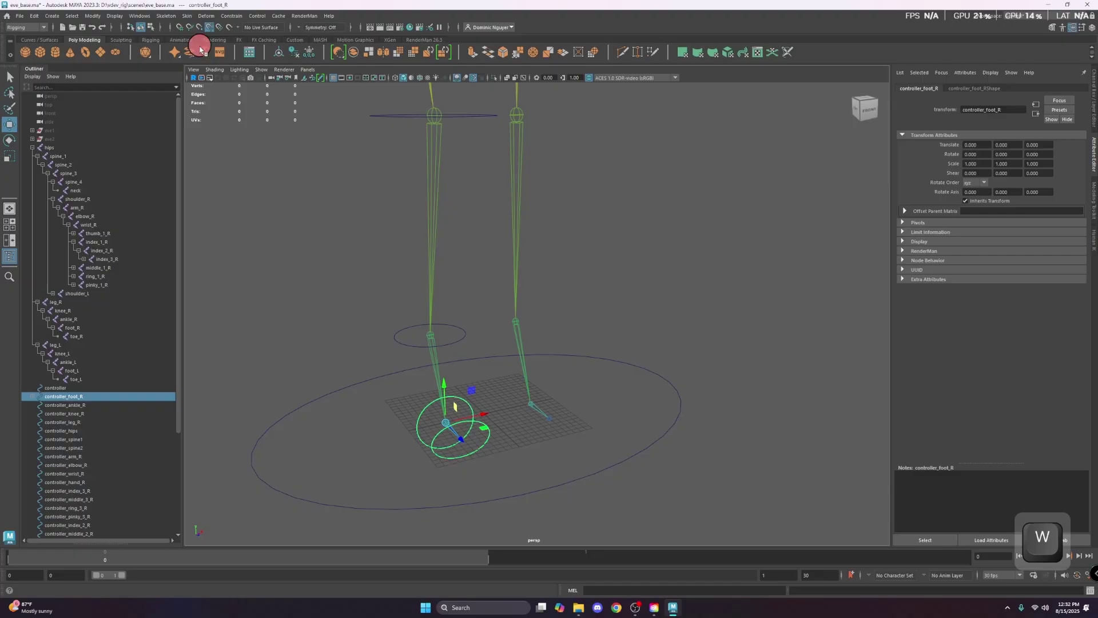
# - Test-move controller_foot_R slightly to check its parented toe controller, and undo the move
pyautogui.moveTo(456, 408)
pyautogui.mouseDown()
pyautogui.moveTo(492, 376)
pyautogui.moveTo(462, 412)
pyautogui.mouseUp()
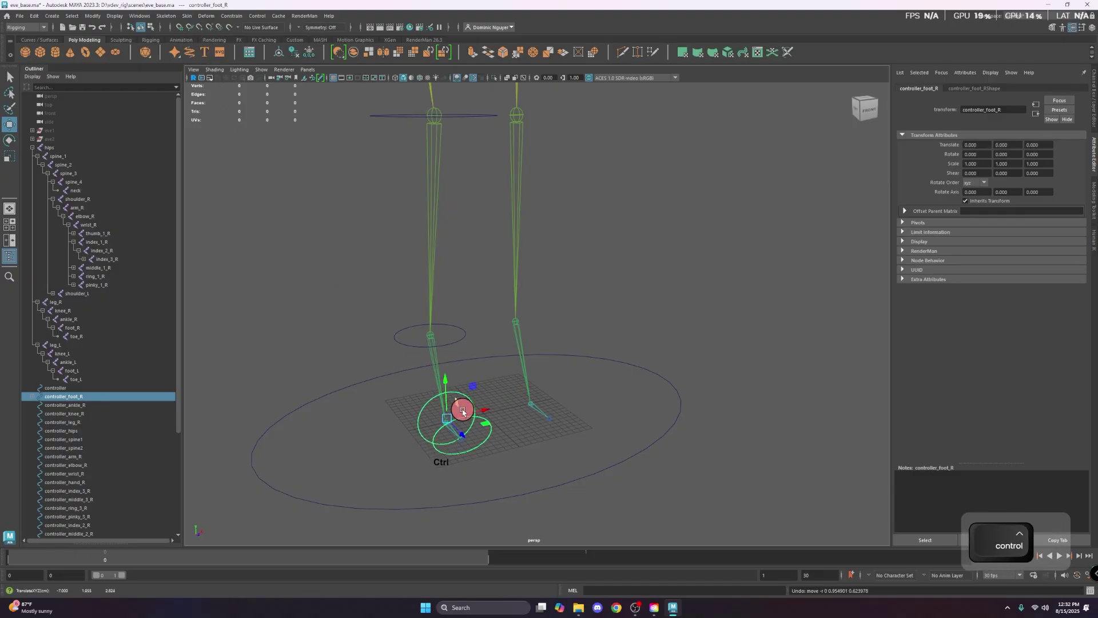
pyautogui.hotkey('ctrl', 'z')
pyautogui.hotkey('ctrl', 'z')
# - Parent controller_foot_R under controller_ankle_R
pyautogui.click(455, 396)
pyautogui.keyDown('shift'); pyautogui.click(459, 326); pyautogui.keyUp('shift')
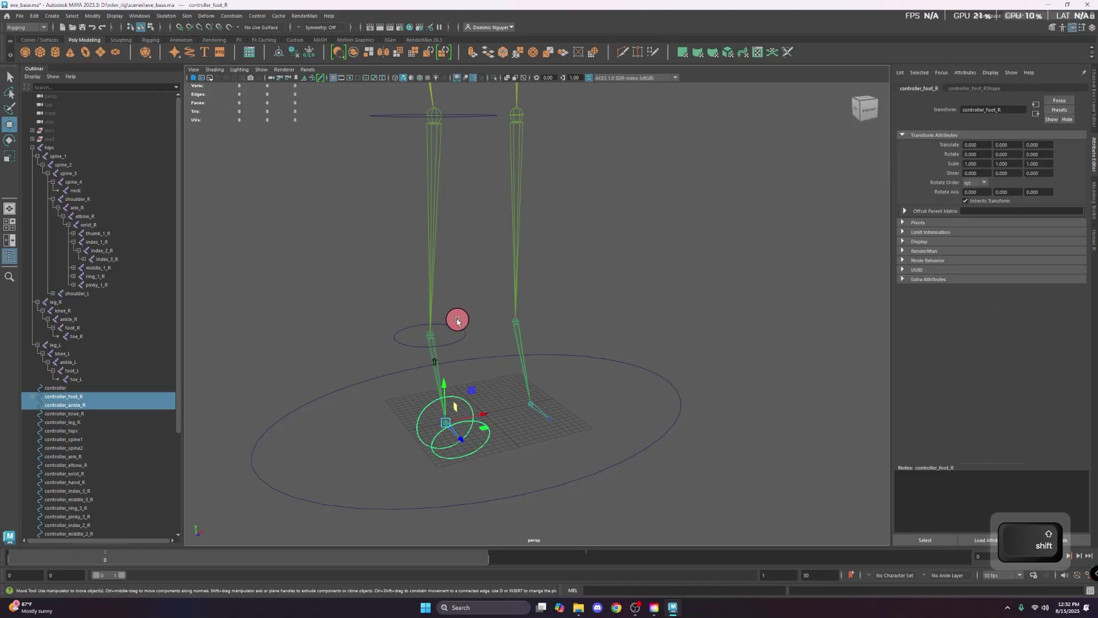
pyautogui.press('p')
# - Parent controller_ankle_R under controller_knee_R
pyautogui.click(451, 313)
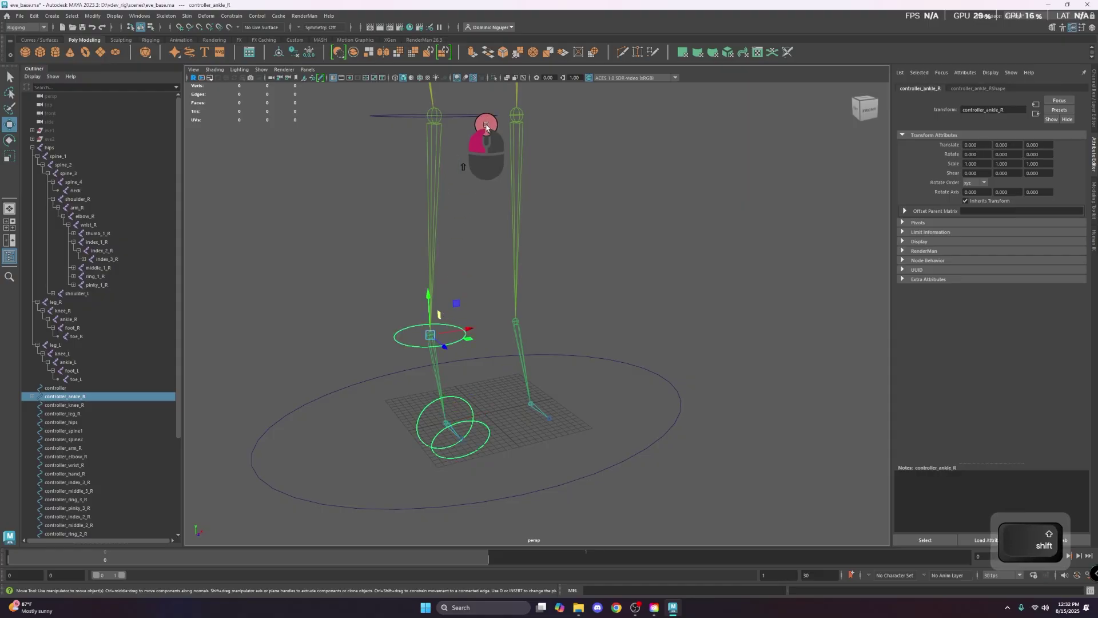
pyautogui.keyDown('shift'); pyautogui.click(475, 159); pyautogui.keyUp('shift')
pyautogui.press('p')
# - Parent controller_knee_R under controller_leg_R and select the leg controller to check its hierarchy
pyautogui.scroll(-3, 480, 242)
pyautogui.keyDown('alt'); pyautogui.moveTo(481, 226); pyautogui.dragTo(495, 417, button='middle'); pyautogui.keyUp('alt')
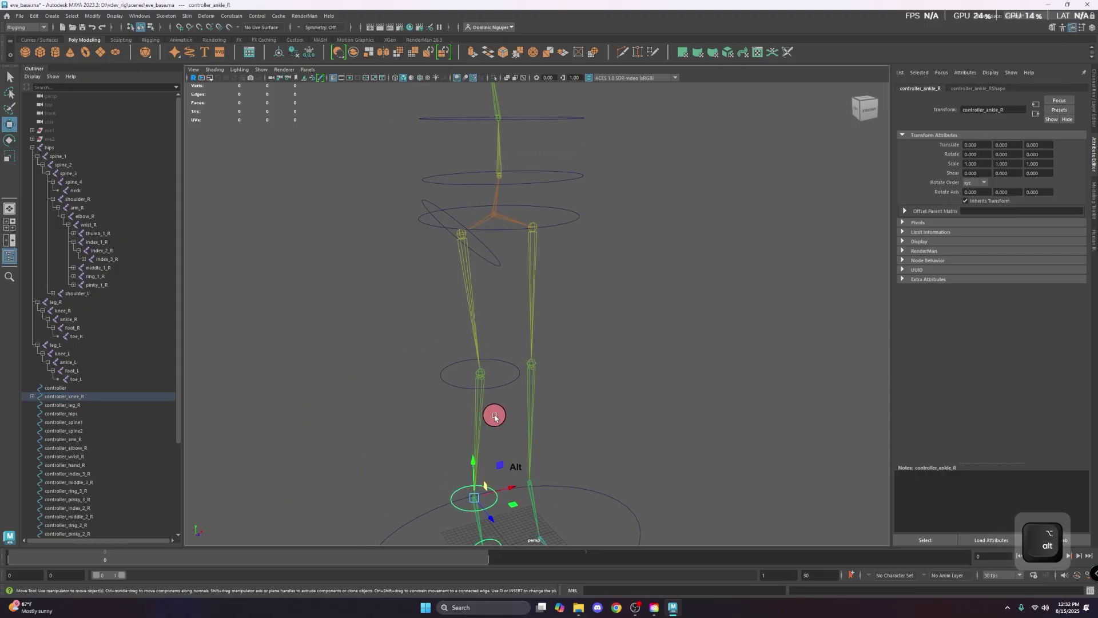
pyautogui.click(512, 383)
pyautogui.keyDown('shift'); pyautogui.click(490, 261); pyautogui.keyUp('shift')
pyautogui.press('p')
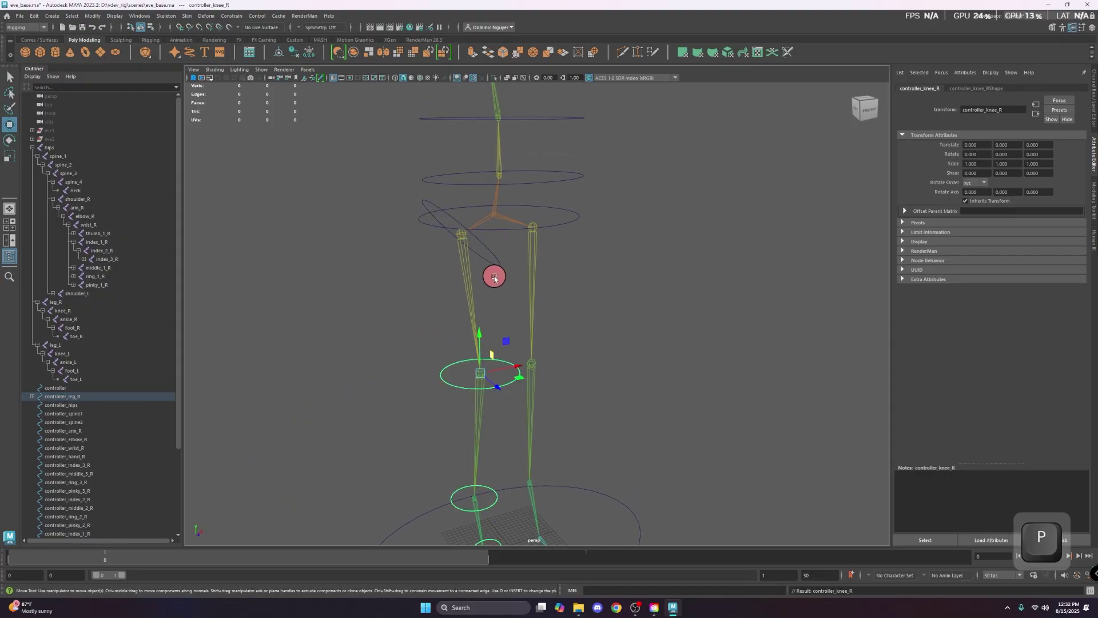
pyautogui.click(439, 277)
pyautogui.click(490, 259)
# - Parent controller_index_3_R under controller_index_2_R, and controller_index_2_R under controller_index_1_R
pyautogui.scroll(-4, 488, 360)
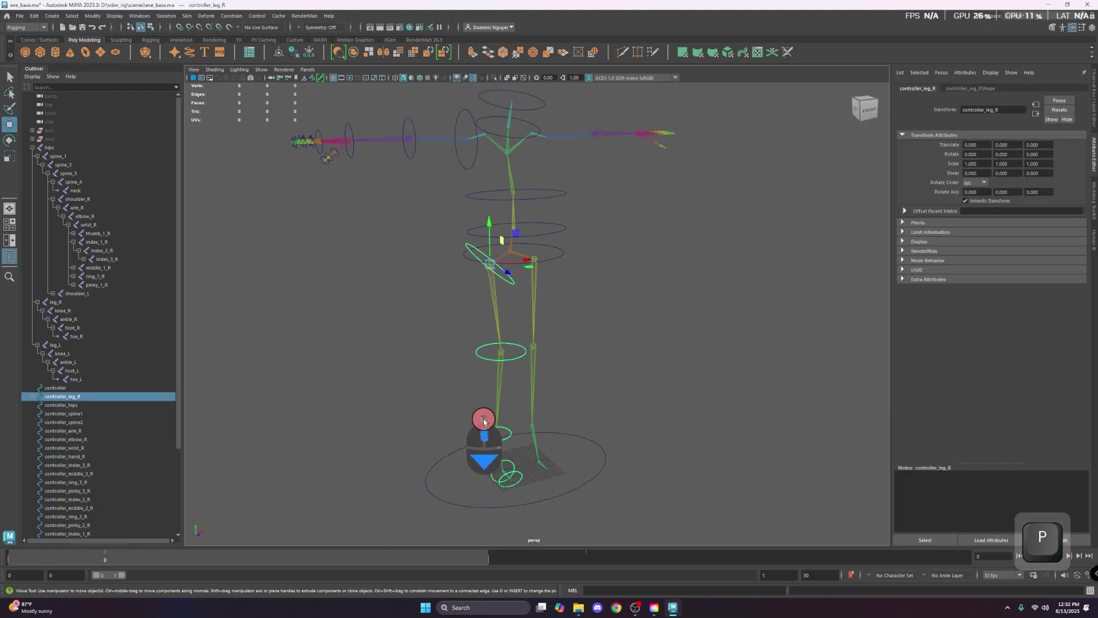
pyautogui.keyDown('alt'); pyautogui.moveTo(416, 302); pyautogui.dragTo(418, 385, button='middle'); pyautogui.keyUp('alt')
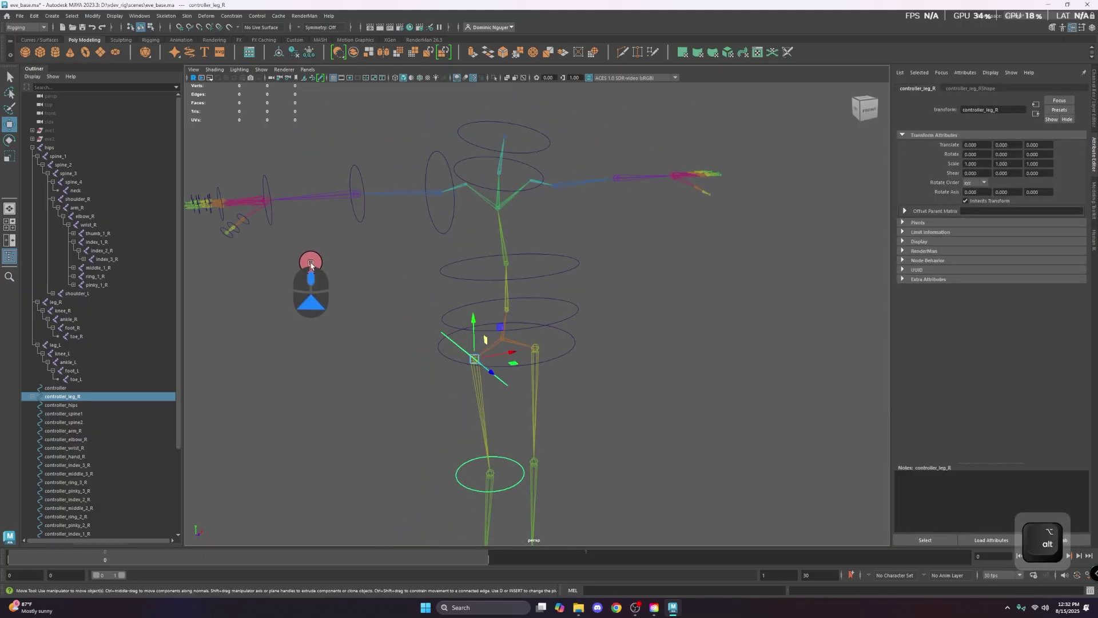
pyautogui.keyDown('alt'); pyautogui.scroll(3, 486, 379); pyautogui.keyUp('alt')
pyautogui.keyDown('alt'); pyautogui.scroll(5, 422, 368); pyautogui.keyUp('alt')
pyautogui.keyDown('alt'); pyautogui.moveTo(401, 358); pyautogui.dragTo(497, 341, button='middle'); pyautogui.keyUp('alt')
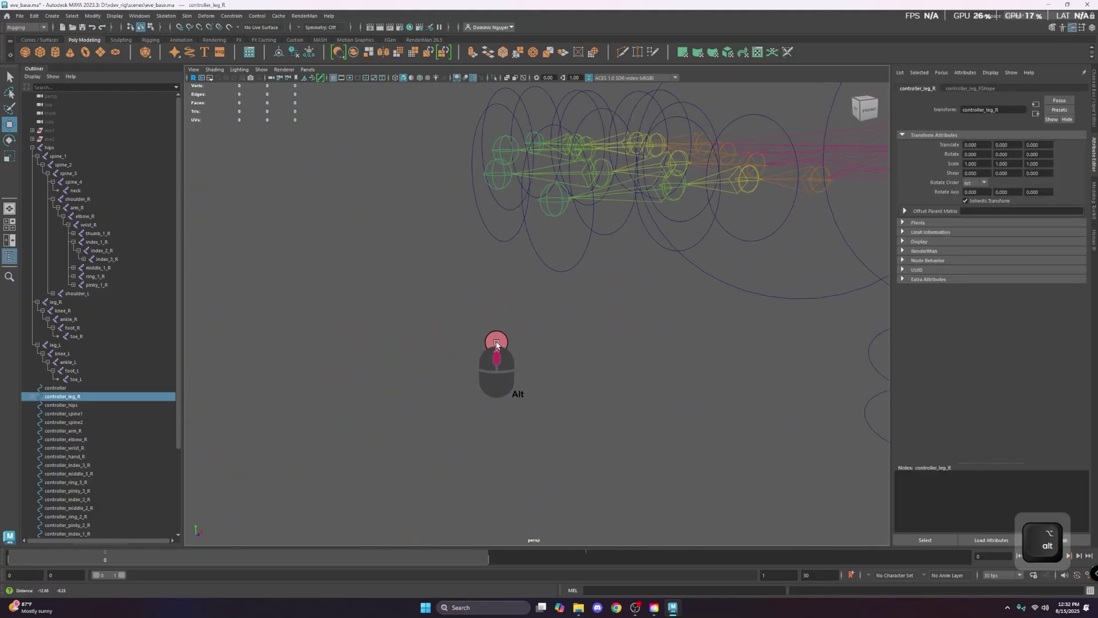
pyautogui.keyDown('alt'); pyautogui.scroll(-4, 519, 353); pyautogui.keyUp('alt')
pyautogui.keyDown('alt'); pyautogui.moveTo(520, 353); pyautogui.dragTo(510, 372); pyautogui.keyUp('alt')
pyautogui.keyDown('alt'); pyautogui.scroll(-2, 509, 372); pyautogui.keyUp('alt')
pyautogui.moveTo(442, 419); pyautogui.dragTo(401, 413)
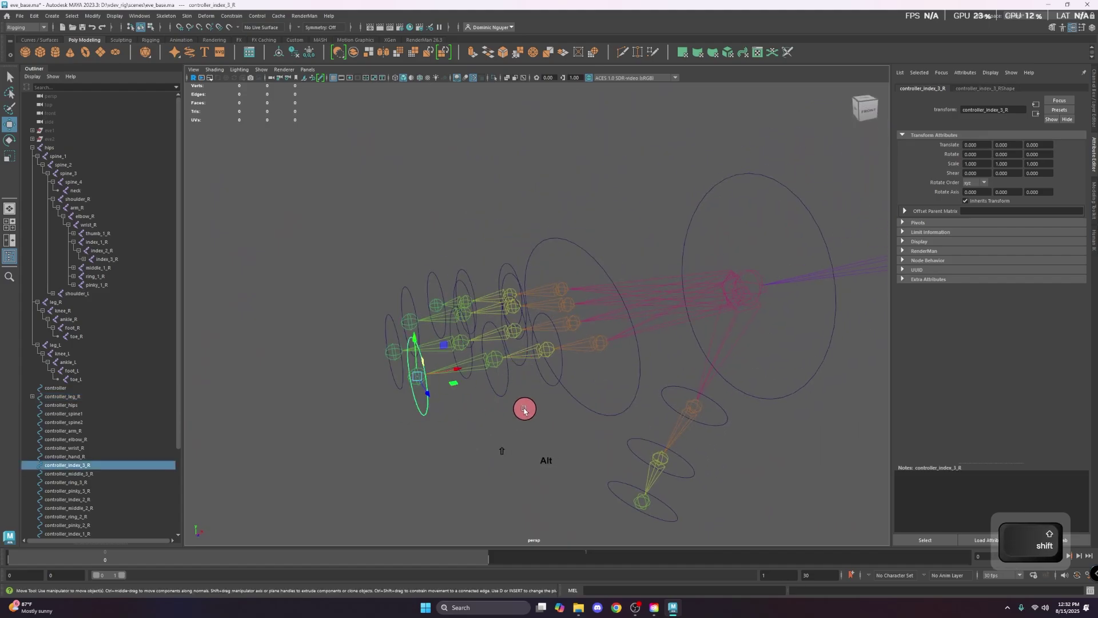
pyautogui.keyDown('shift'); pyautogui.click(486, 387); pyautogui.keyUp('shift')
pyautogui.press('p')
pyautogui.keyDown('shift'); pyautogui.click(546, 395); pyautogui.keyUp('shift')
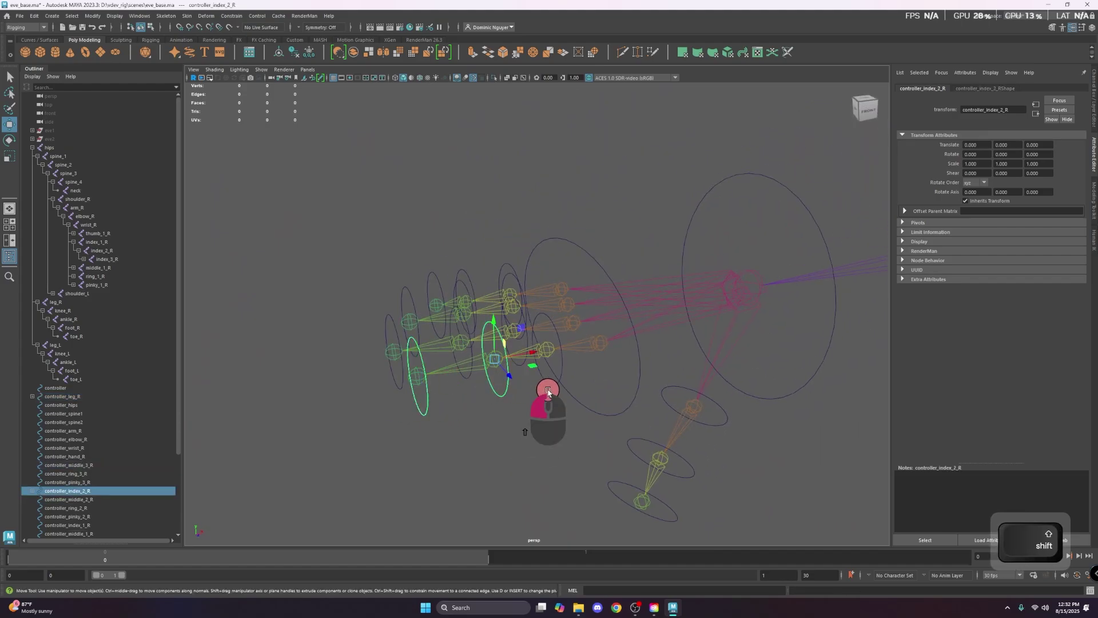
pyautogui.press('p')
# - Parent controller_thumb_3_R under controller_thumb_2_R, and controller_thumb_2_R under controller_thumb_1_R
pyautogui.click(621, 499)
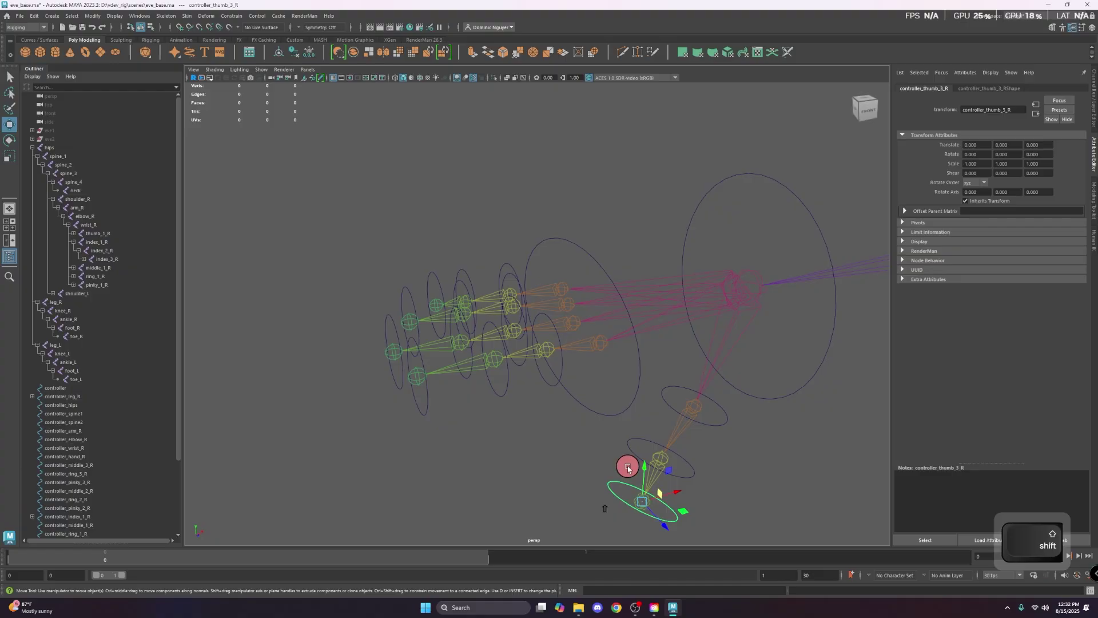
pyautogui.keyDown('shift'); pyautogui.click(628, 461); pyautogui.keyUp('shift')
pyautogui.press('p')
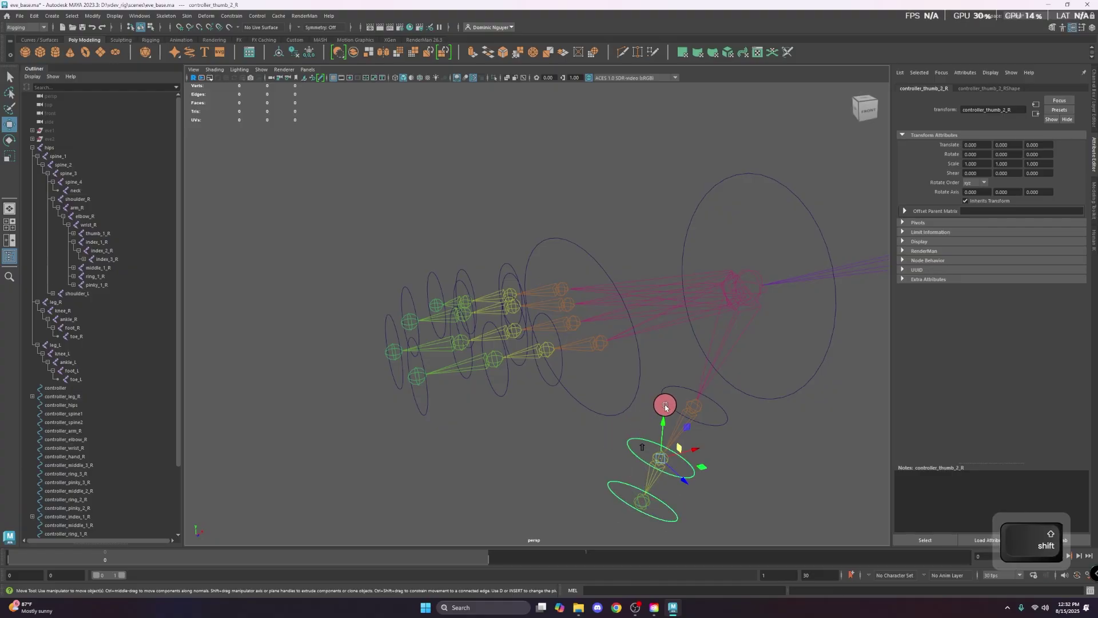
pyautogui.keyDown('shift'); pyautogui.click(663, 403); pyautogui.keyUp('shift')
pyautogui.press('p')
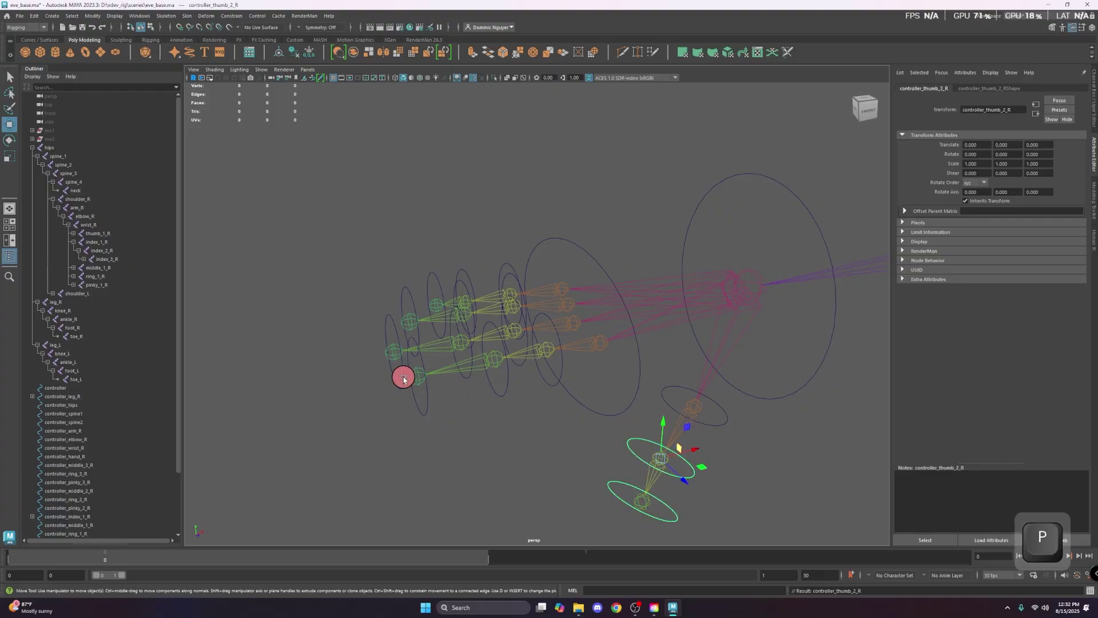
# - Parent controller_middle_3_R under controller_middle_2_R, and controller_middle_2_R under controller_middle_1_R
pyautogui.click(402, 380)
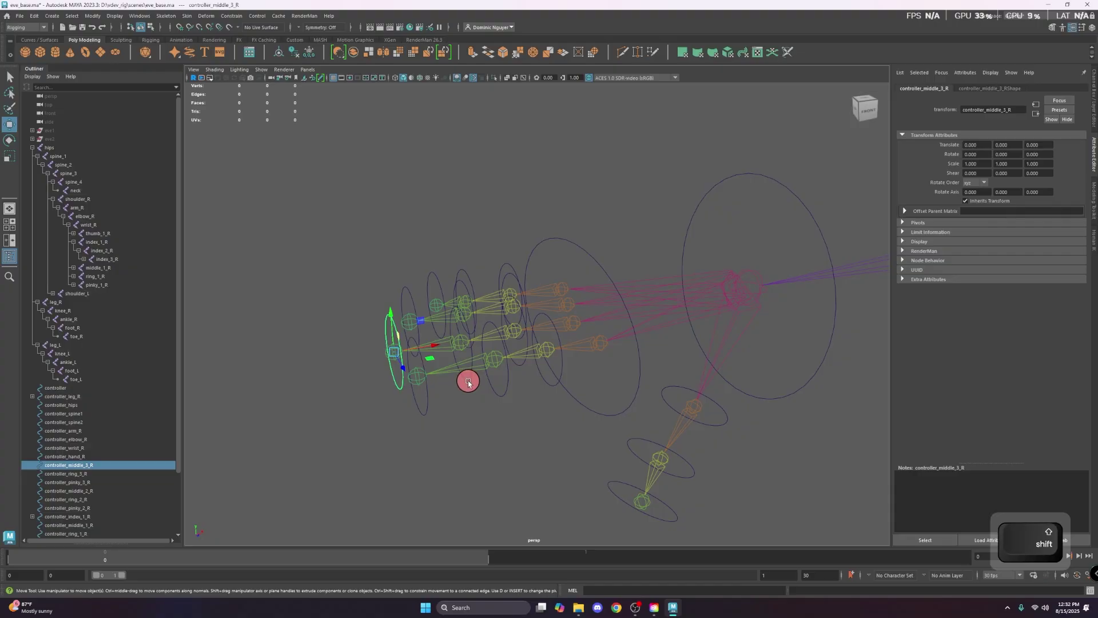
pyautogui.keyDown('shift'); pyautogui.click(455, 361); pyautogui.keyUp('shift')
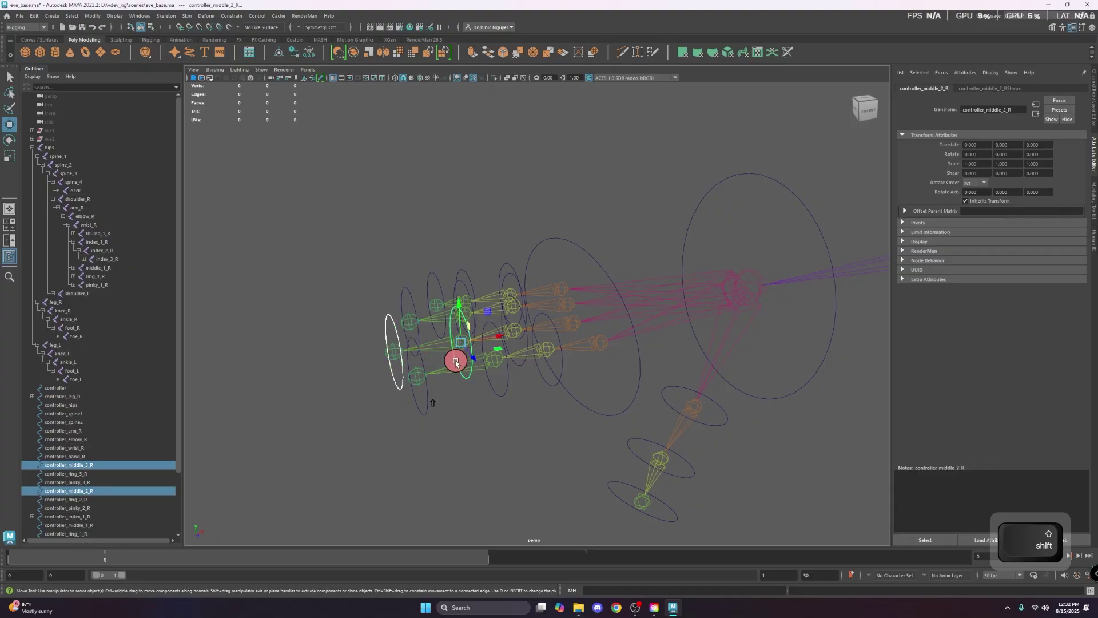
pyautogui.press('p')
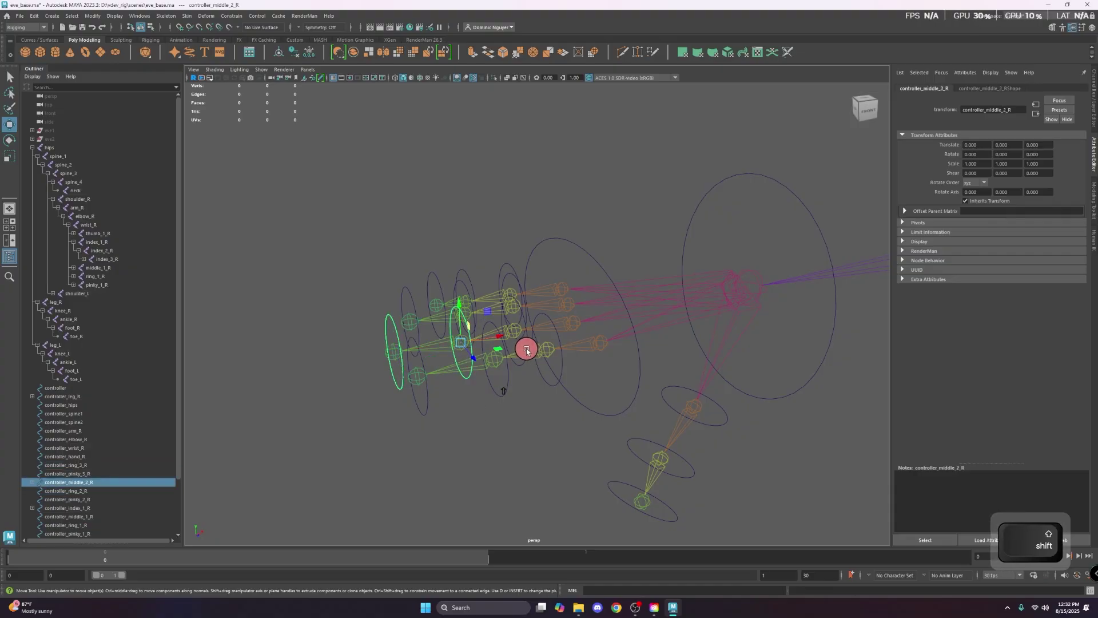
pyautogui.keyDown('shift'); pyautogui.click(525, 349); pyautogui.keyUp('shift')
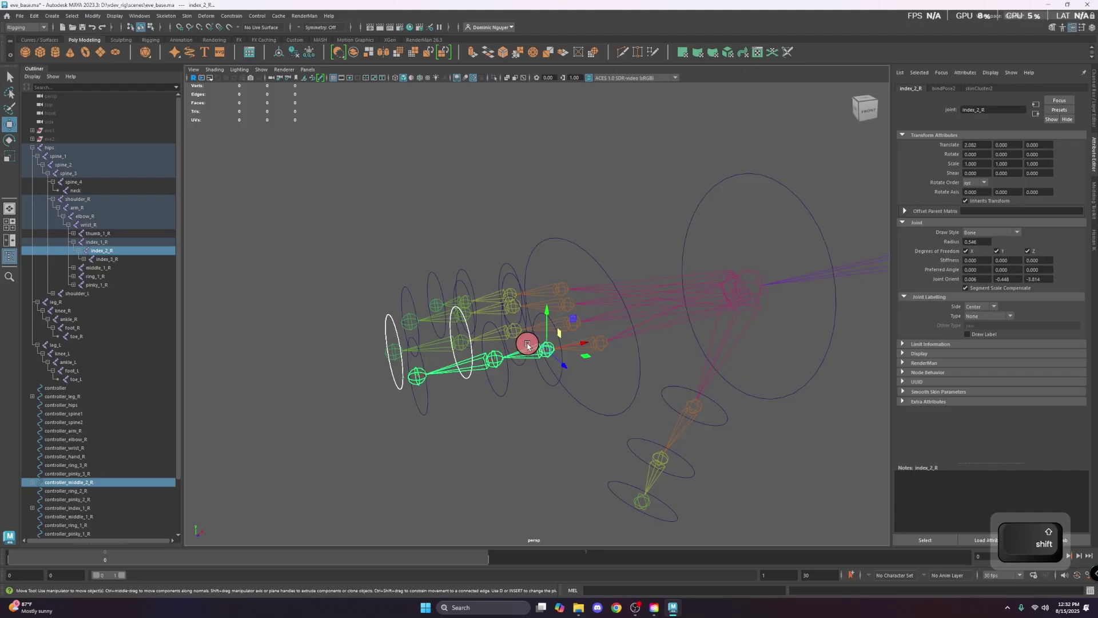
pyautogui.keyDown('shift'); pyautogui.click(528, 345); pyautogui.keyUp('shift')
pyautogui.keyDown('shift'); pyautogui.click(522, 340); pyautogui.keyUp('shift')
pyautogui.press('p')
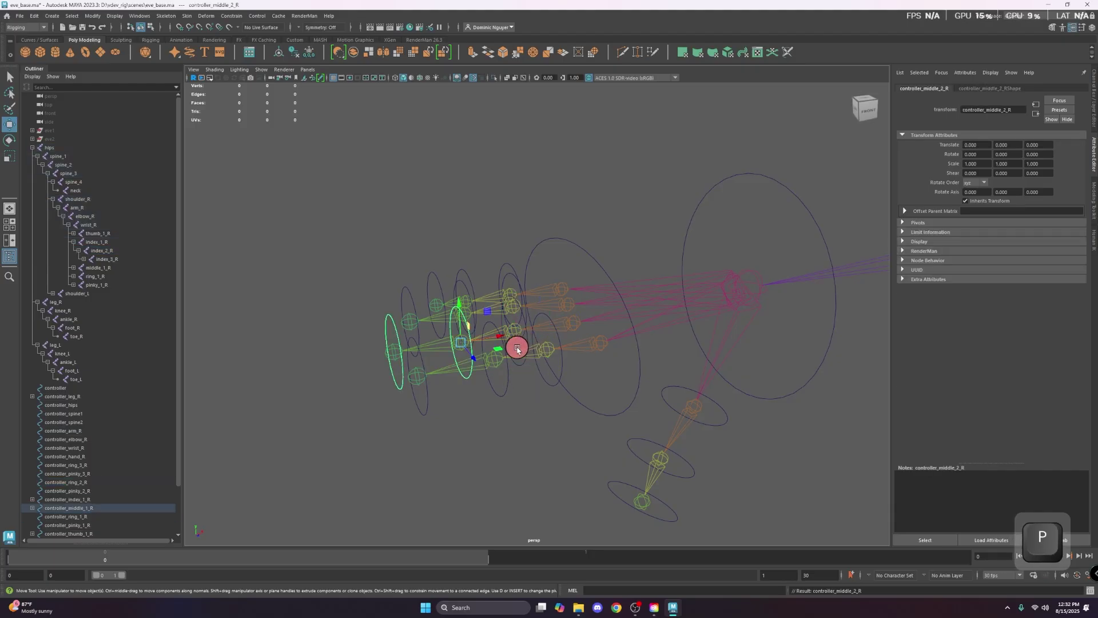
# - Parent the right ring finger's tip controller under its middle one, and that one under controller_ring_1_R
pyautogui.keyDown('alt'); pyautogui.moveTo(517, 347); pyautogui.dragTo(505, 372); pyautogui.keyUp('alt')
pyautogui.keyDown('alt'); pyautogui.moveTo(478, 431); pyautogui.dragTo(625, 321); pyautogui.keyUp('alt')
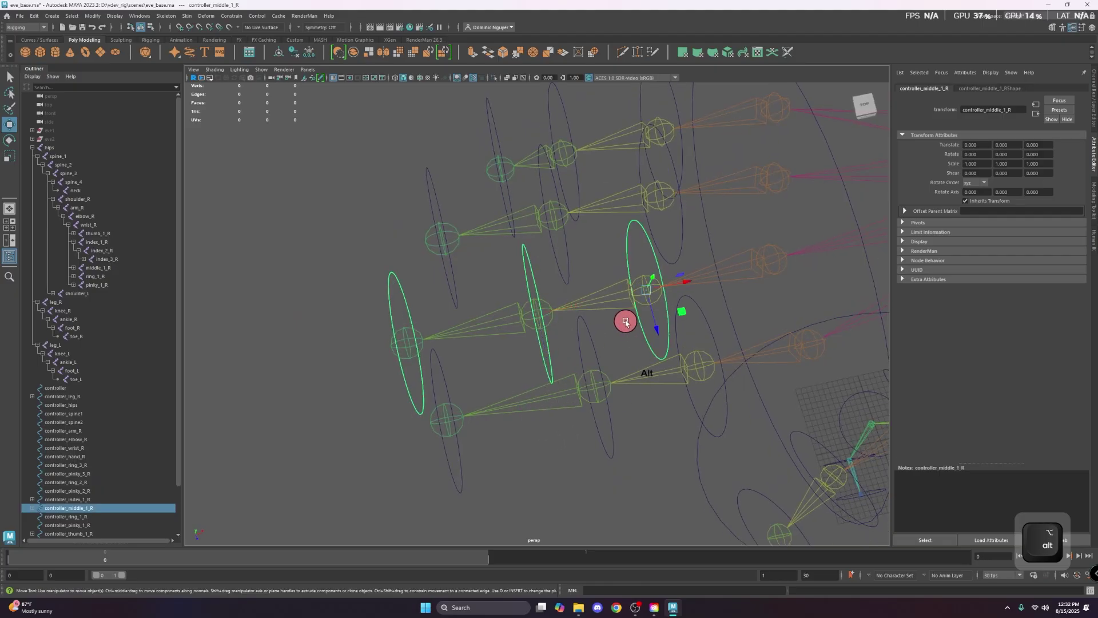
pyautogui.keyDown('alt'); pyautogui.moveTo(625, 321); pyautogui.dragTo(619, 371, button='middle'); pyautogui.keyUp('alt')
pyautogui.moveTo(459, 347); pyautogui.dragTo(419, 333)
pyautogui.keyDown('shift'); pyautogui.moveTo(579, 324); pyautogui.dragTo(549, 300); pyautogui.keyUp('shift')
pyautogui.press('p')
pyautogui.keyDown('shift'); pyautogui.moveTo(689, 289); pyautogui.dragTo(653, 292); pyautogui.keyUp('shift')
pyautogui.press('p')
# - Parent controller_pinky_3_R under controller_pinky_2_R, and controller_pinky_2_R under controller_pinky_1_R
pyautogui.keyDown('alt'); pyautogui.moveTo(606, 299); pyautogui.dragTo(578, 364, button='middle'); pyautogui.keyUp('alt')
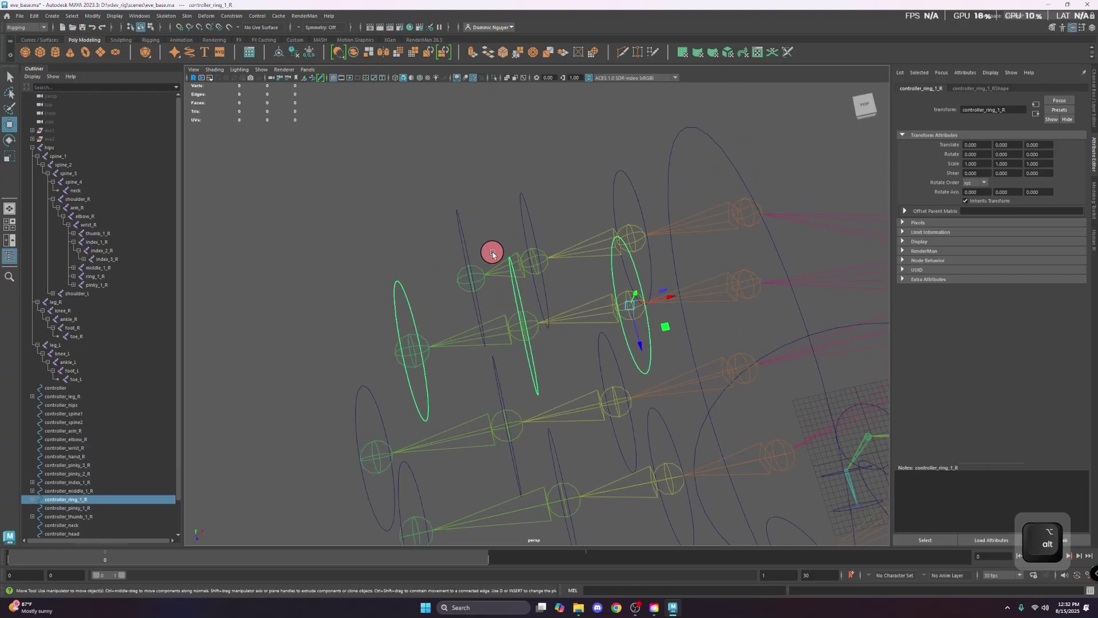
pyautogui.moveTo(487, 250); pyautogui.dragTo(449, 232)
pyautogui.keyDown('shift'); pyautogui.moveTo(545, 224); pyautogui.dragTo(503, 216); pyautogui.keyUp('shift')
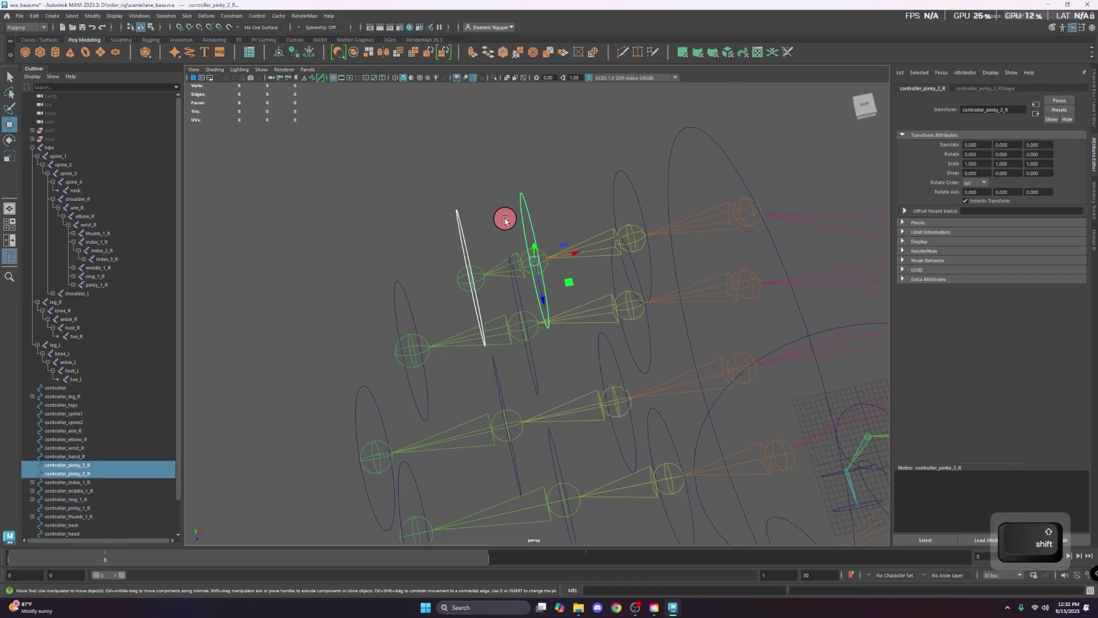
pyautogui.press('p')
pyautogui.click(531, 232)
pyautogui.keyDown('shift'); pyautogui.click(603, 197); pyautogui.keyUp('shift')
pyautogui.press('p')
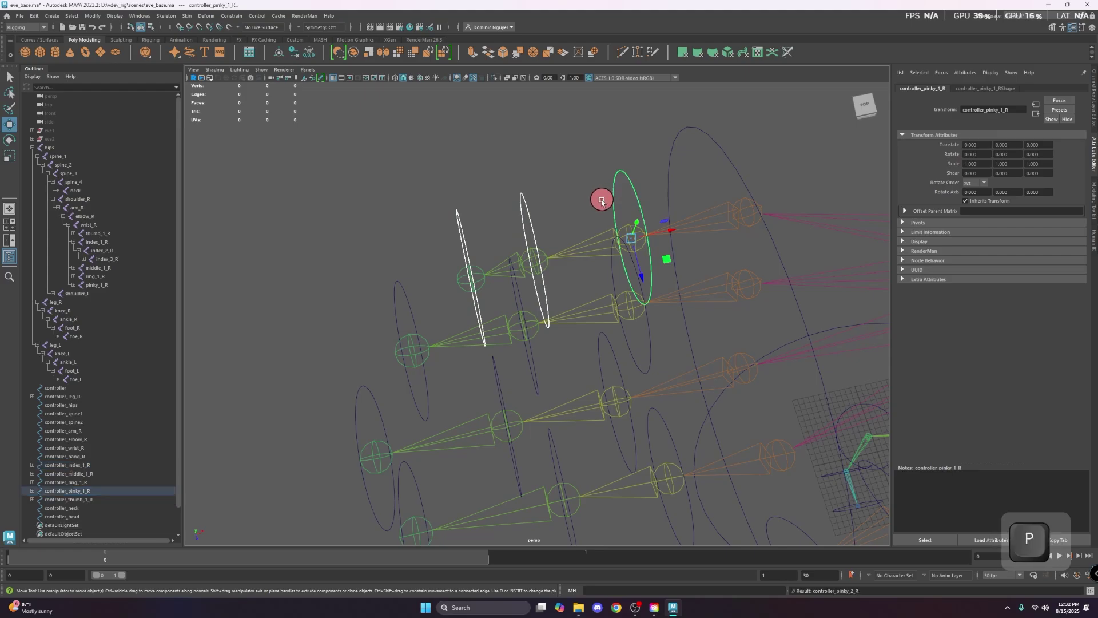
# - Expand controller_pinky_1_R's hierarchy and select the pinky and ring base controllers to check their chains
pyautogui.click(33, 490)
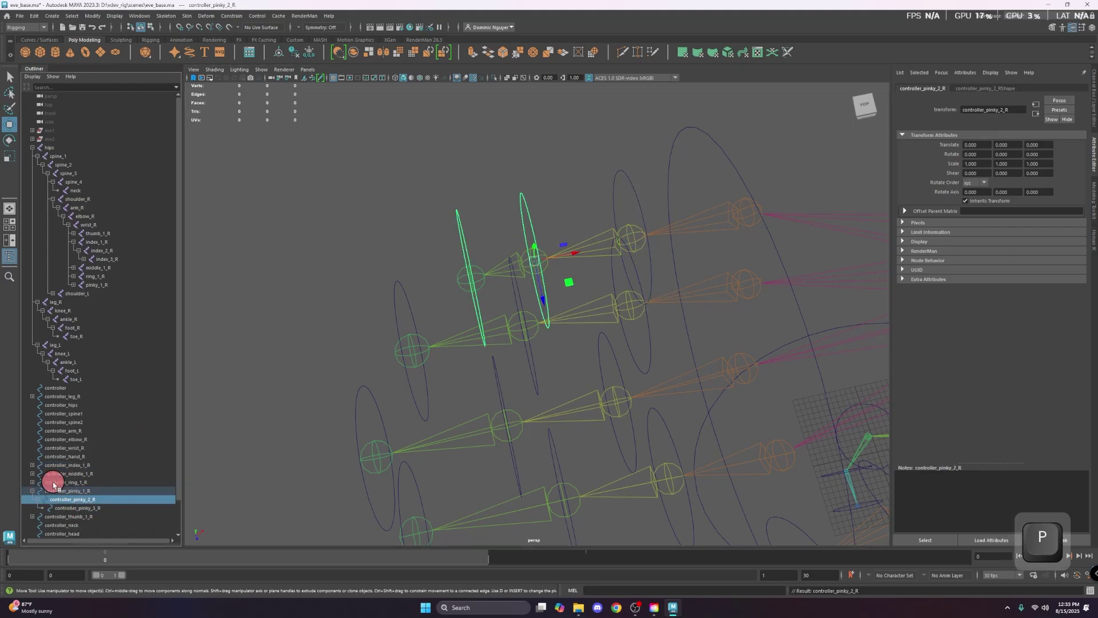
pyautogui.scroll(-1, 447, 359)
pyautogui.click(618, 198)
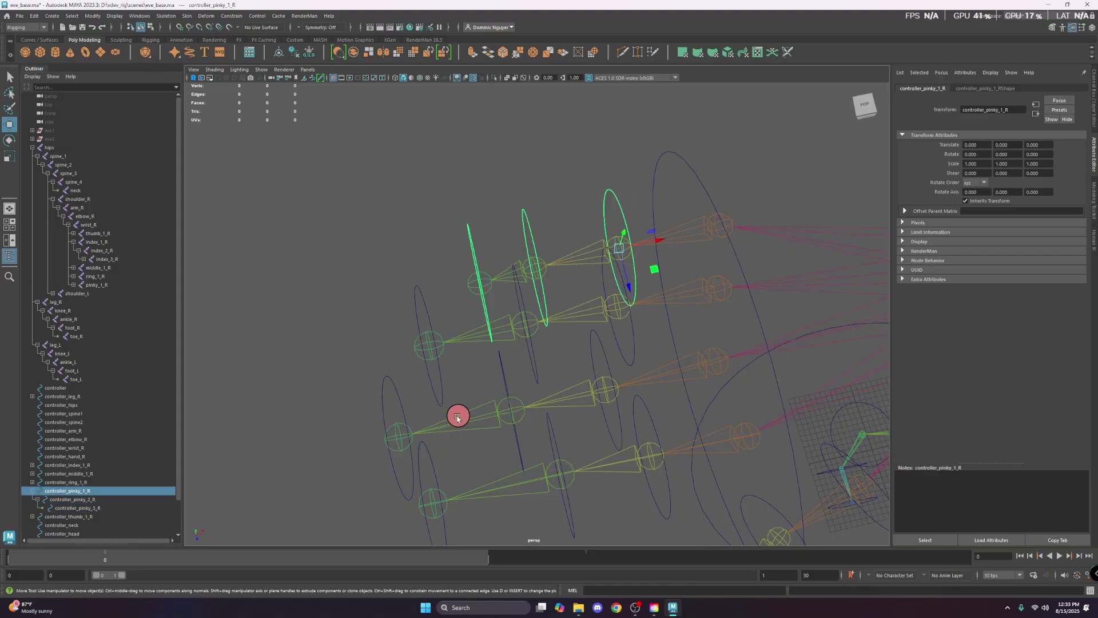
pyautogui.click(632, 362)
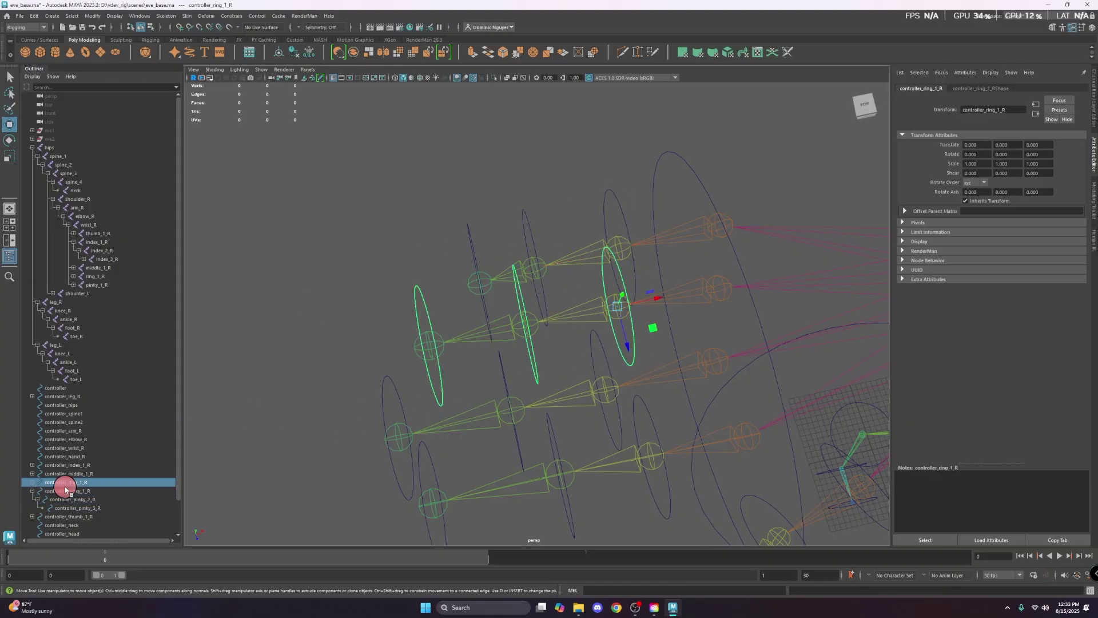
# - Collapse the hips joint hierarchy in the Outliner and clear the selection
pyautogui.moveTo(65, 488); pyautogui.dragTo(80, 242, button='middle')
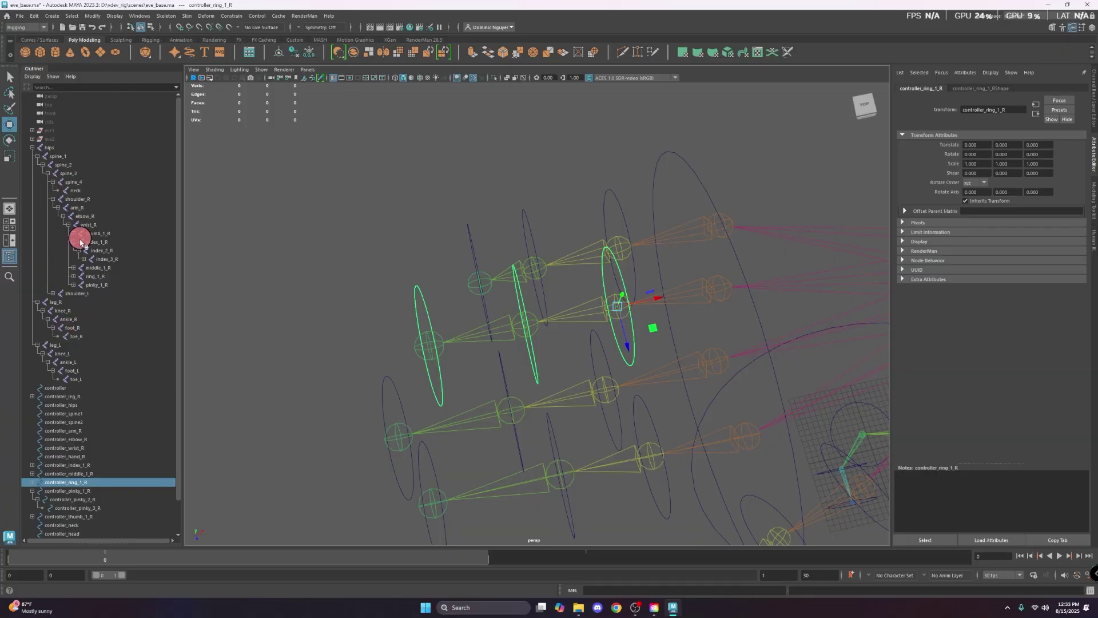
pyautogui.moveTo(33, 151); pyautogui.dragTo(32, 147, button='middle')
pyautogui.click(32, 148)
pyautogui.click(45, 147)
pyautogui.click(570, 210)
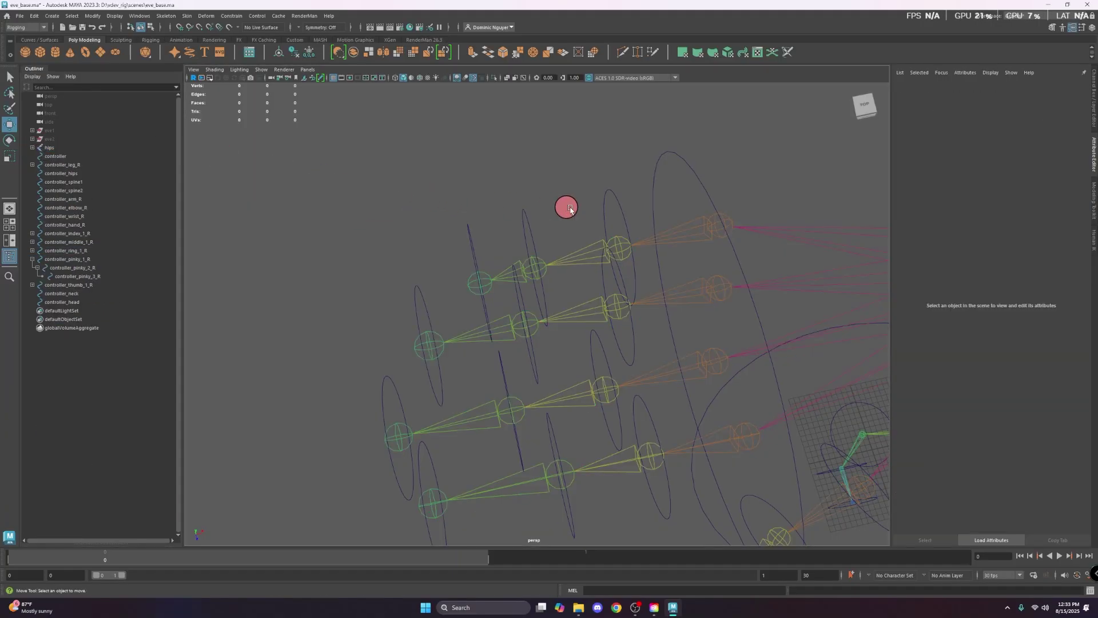
# - Parent controller_pinky_1_R and controller_ring_1_R under controller_hand_R
pyautogui.click(632, 201)
pyautogui.keyDown('shift'); pyautogui.click(654, 194); pyautogui.keyUp('shift')
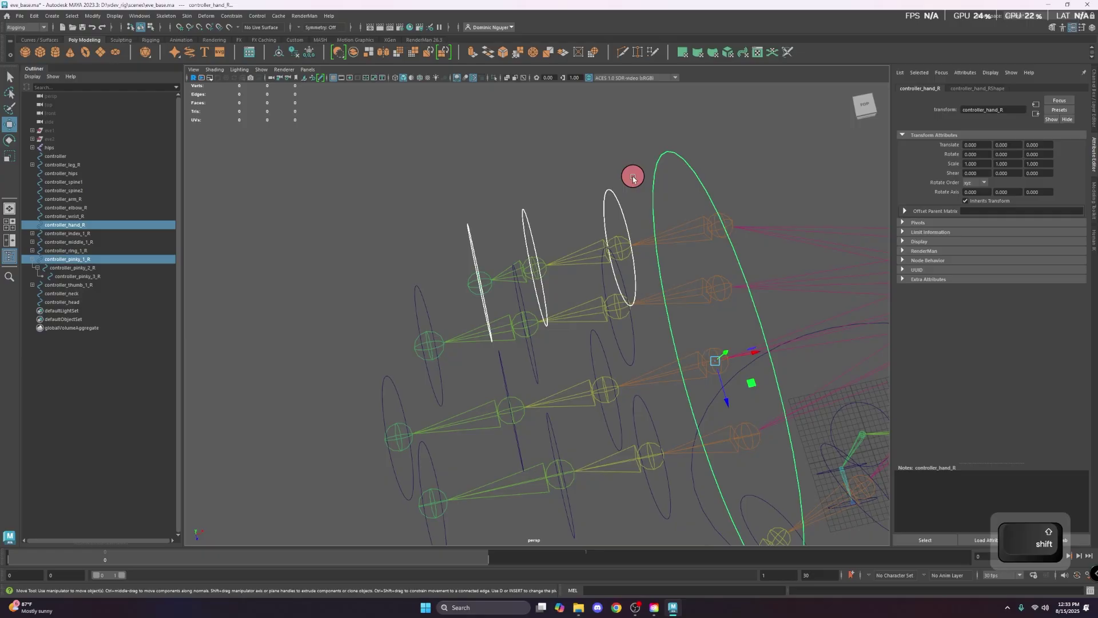
pyautogui.press('p')
pyautogui.click(635, 348)
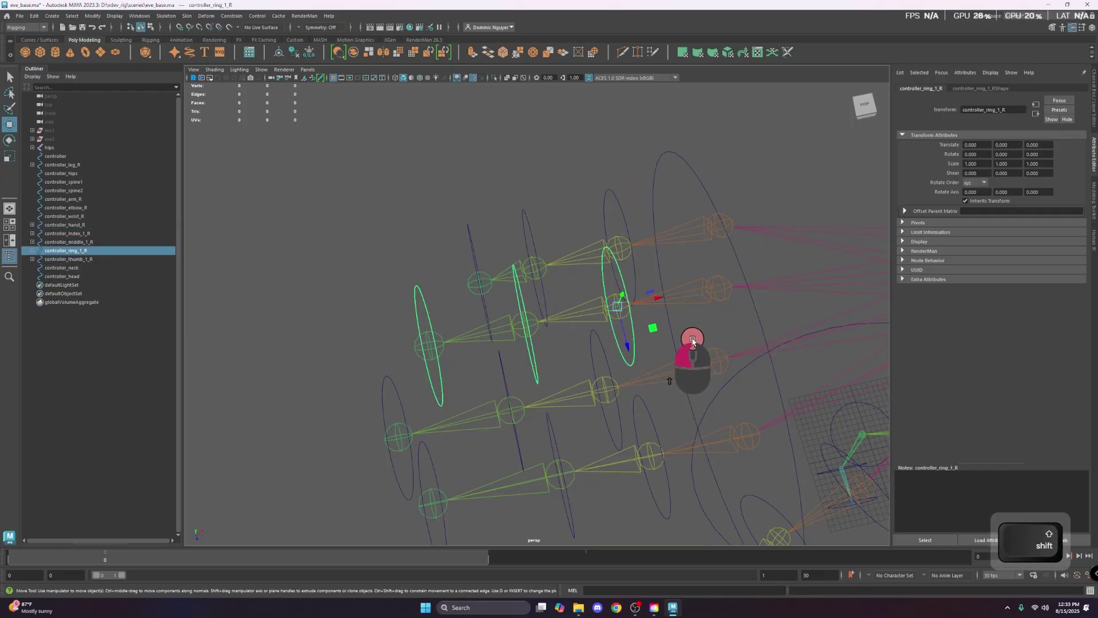
pyautogui.keyDown('shift'); pyautogui.click(671, 343); pyautogui.keyUp('shift')
pyautogui.press('p')
# - Parent controller_middle_1_R and controller_index_1_R under controller_hand_R
pyautogui.scroll(-4, 677, 351)
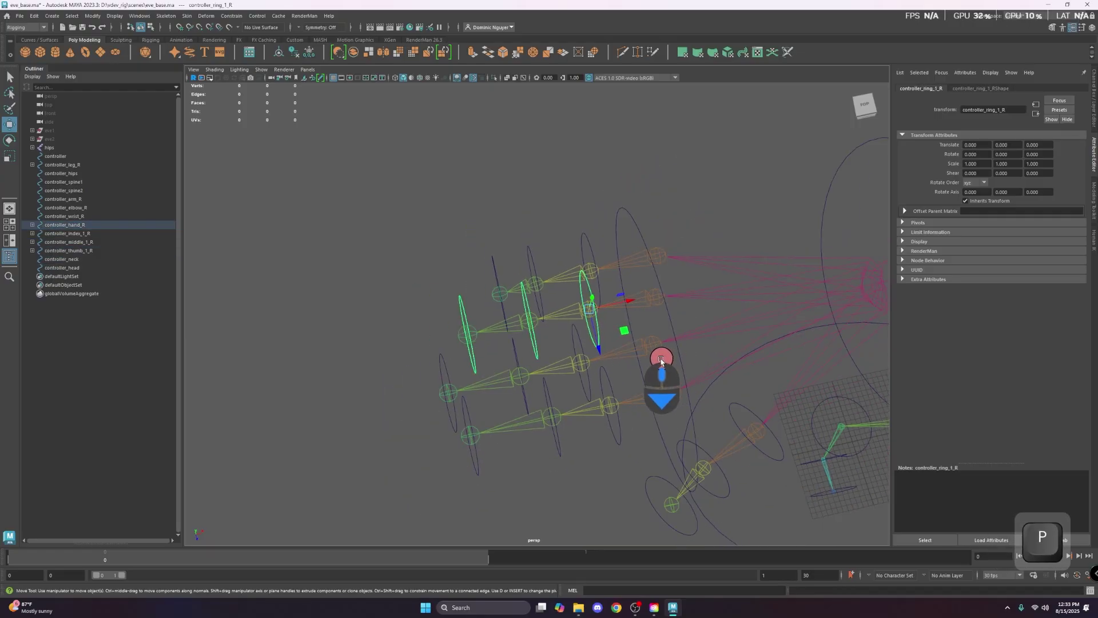
pyautogui.scroll(1, 662, 359)
pyautogui.click(572, 348)
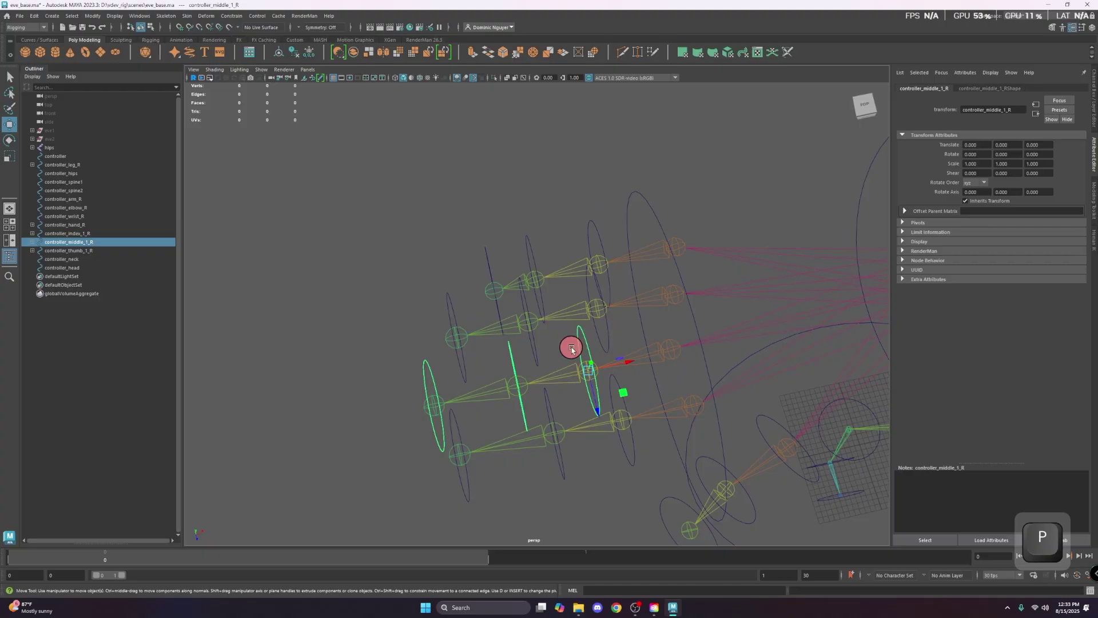
pyautogui.keyDown('shift'); pyautogui.click(641, 331); pyautogui.keyUp('shift')
pyautogui.press('p')
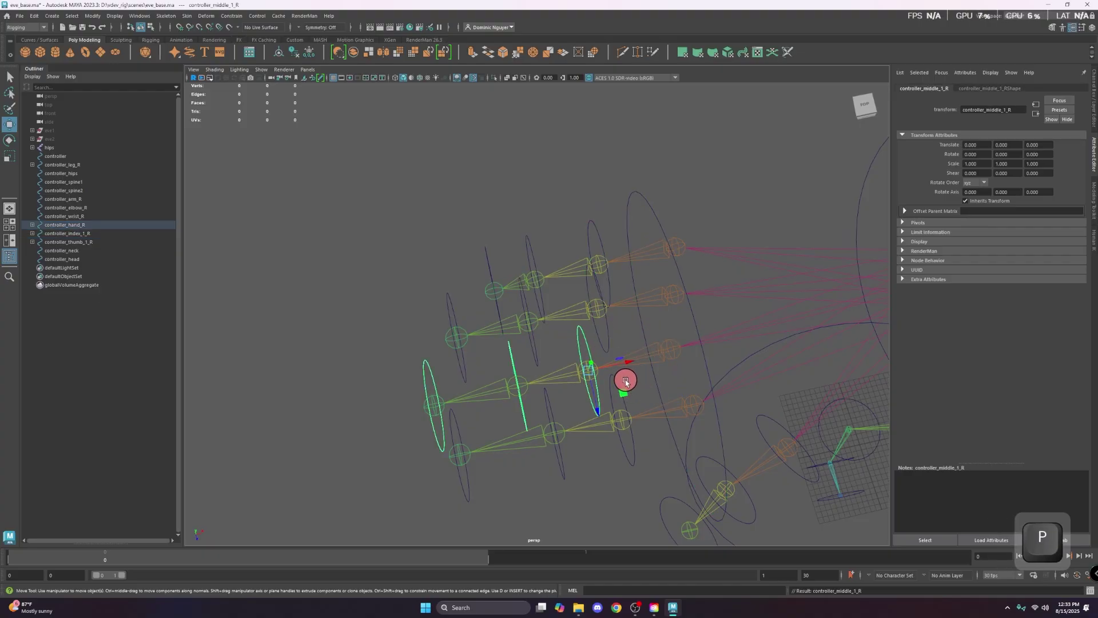
pyautogui.click(627, 382)
pyautogui.keyDown('shift'); pyautogui.click(650, 383); pyautogui.keyUp('shift')
pyautogui.press('p')
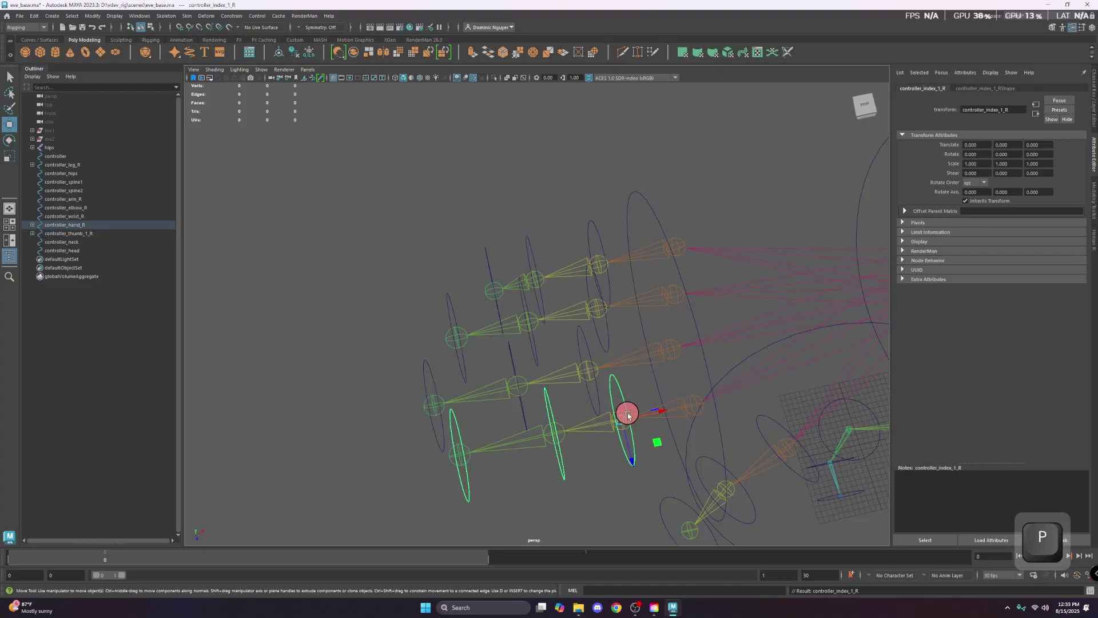
# - Test-rotate controller_hand_R to check its parented finger controllers, and undo the rotation
pyautogui.click(662, 389)
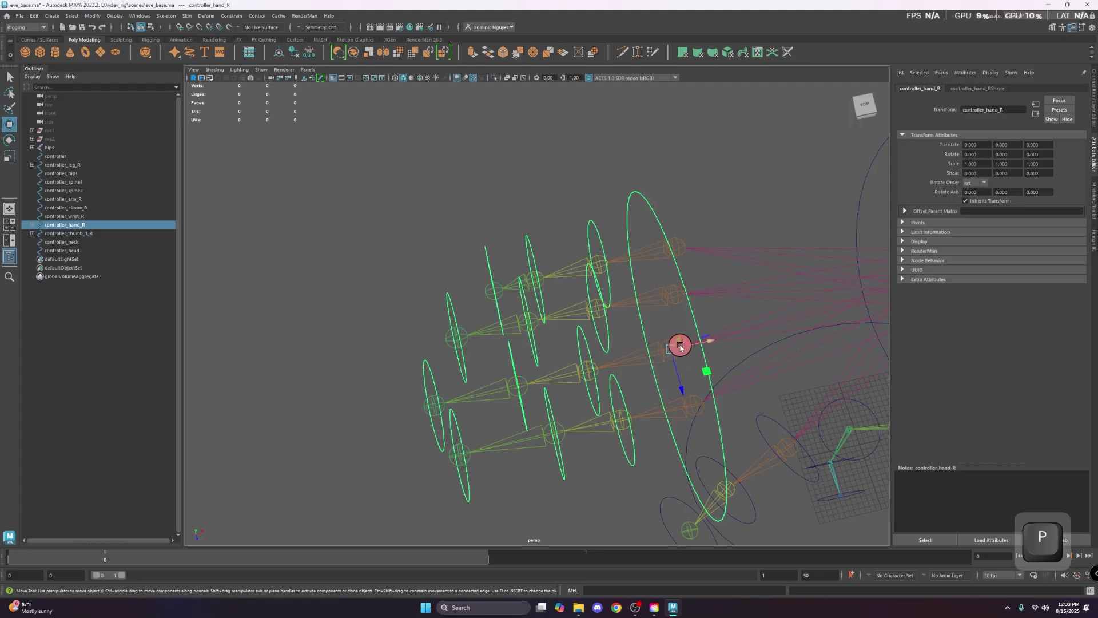
pyautogui.press('e')
pyautogui.moveTo(676, 338); pyautogui.dragTo(664, 358)
pyautogui.hotkey('ctrl', 'z')
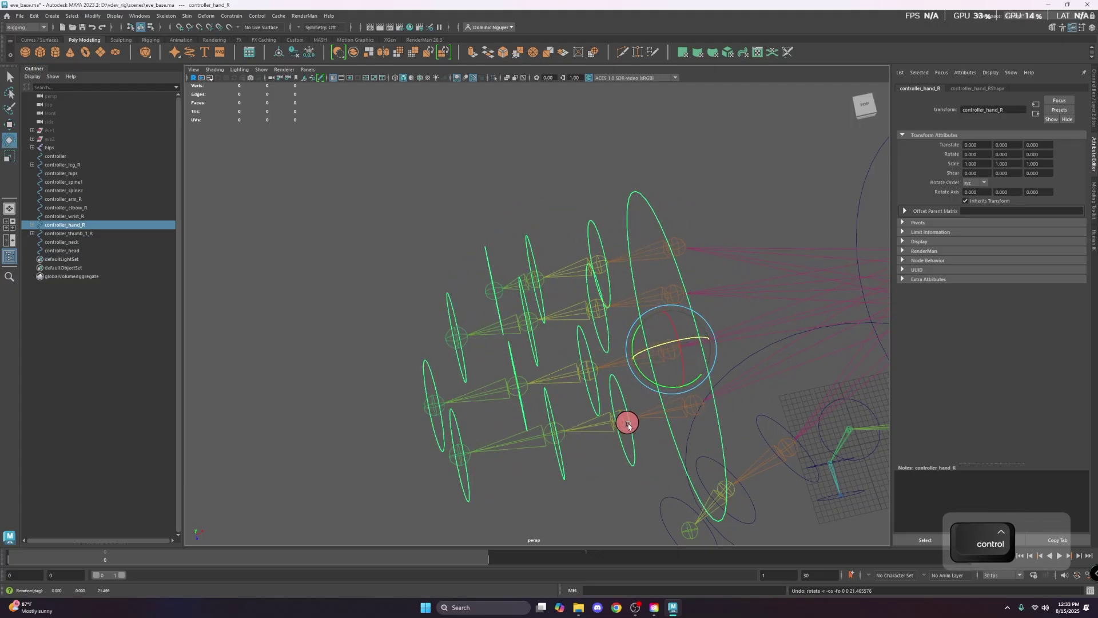
pyautogui.hotkey('ctrl', 'z')
# - Parent controller_thumb_1_R under controller_wrist_R
pyautogui.keyDown('alt'); pyautogui.moveTo(664, 486); pyautogui.dragTo(461, 466); pyautogui.keyUp('alt')
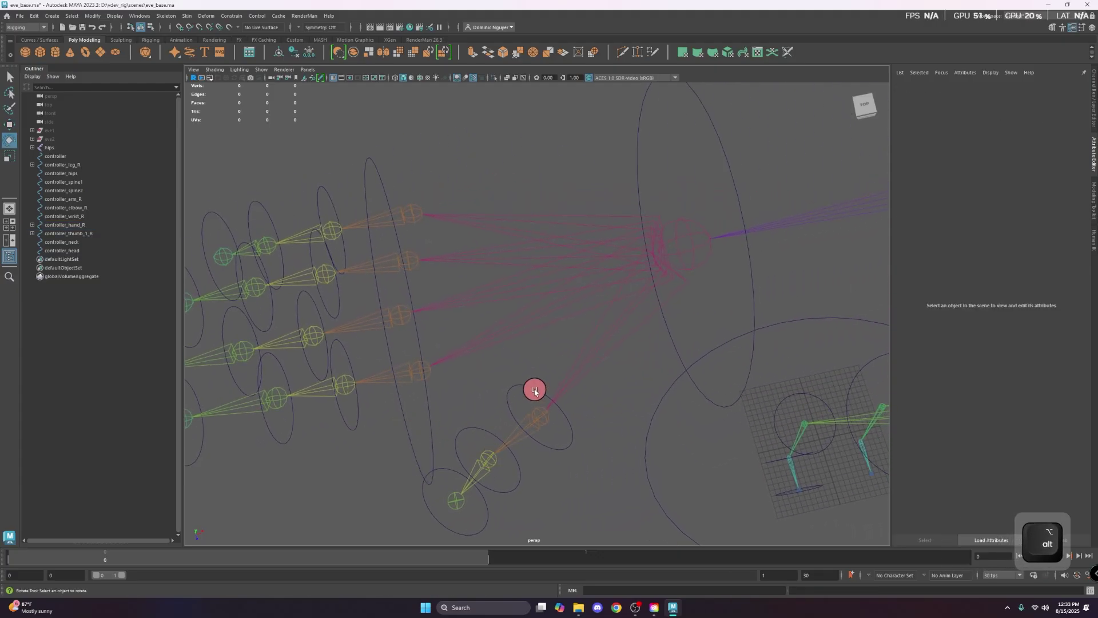
pyautogui.click(510, 391)
pyautogui.keyDown('shift'); pyautogui.click(723, 410); pyautogui.keyUp('shift')
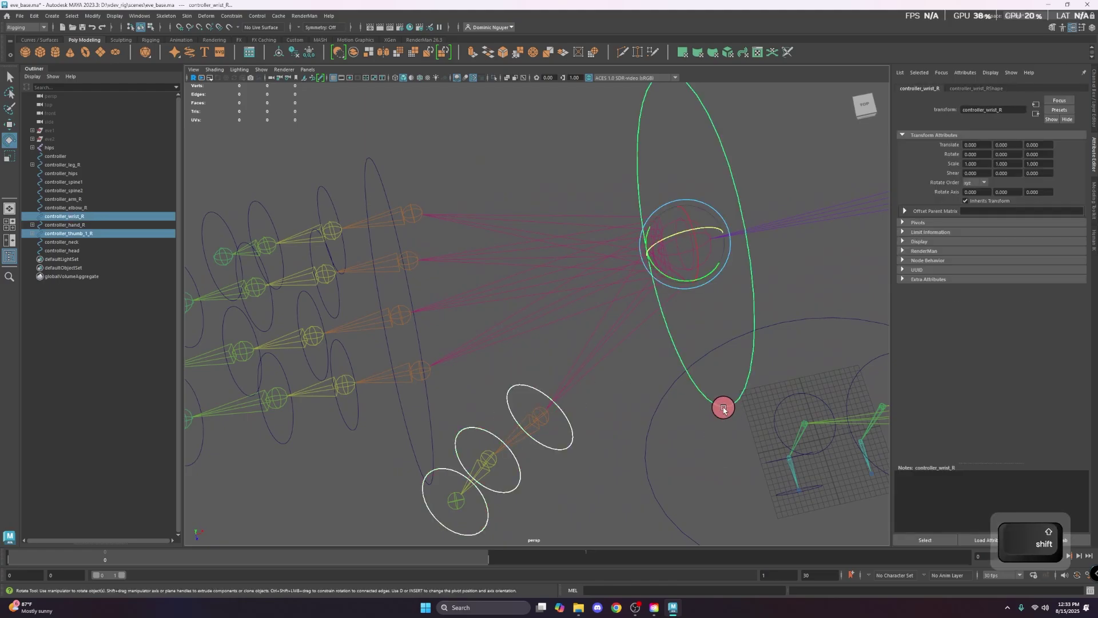
pyautogui.press('p')
# - Test-rotate controller_wrist_R to check its parented thumb controllers, and undo the rotation
pyautogui.click(663, 342)
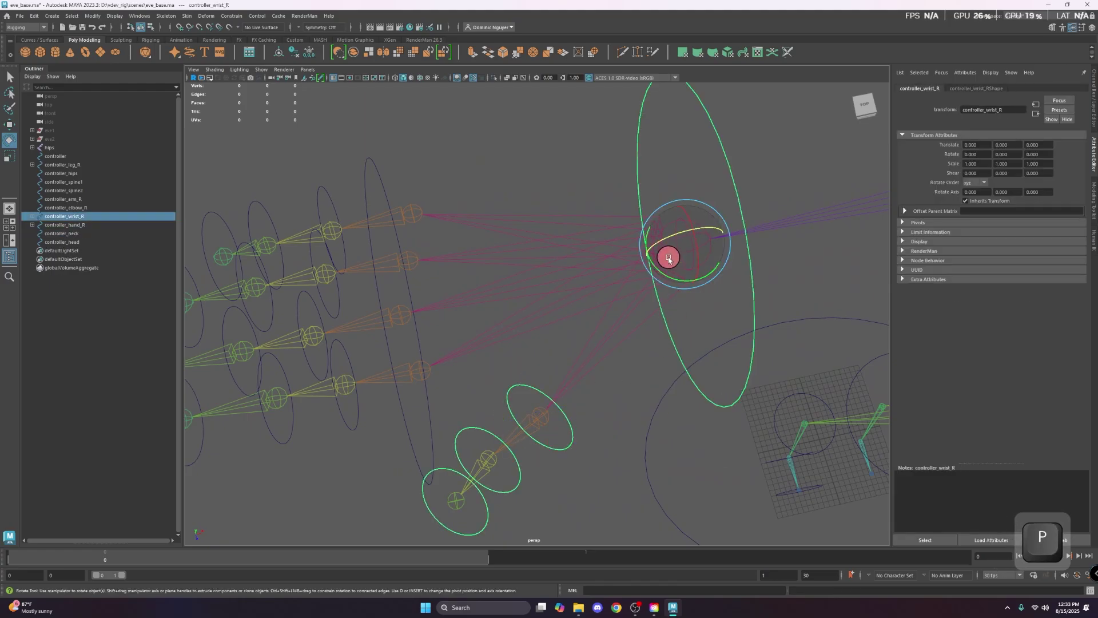
pyautogui.moveTo(667, 252); pyautogui.dragTo(668, 282)
pyautogui.hotkey('ctrl', 'z')
# - Parent controller_hand_R under controller_wrist_R
pyautogui.click(429, 412)
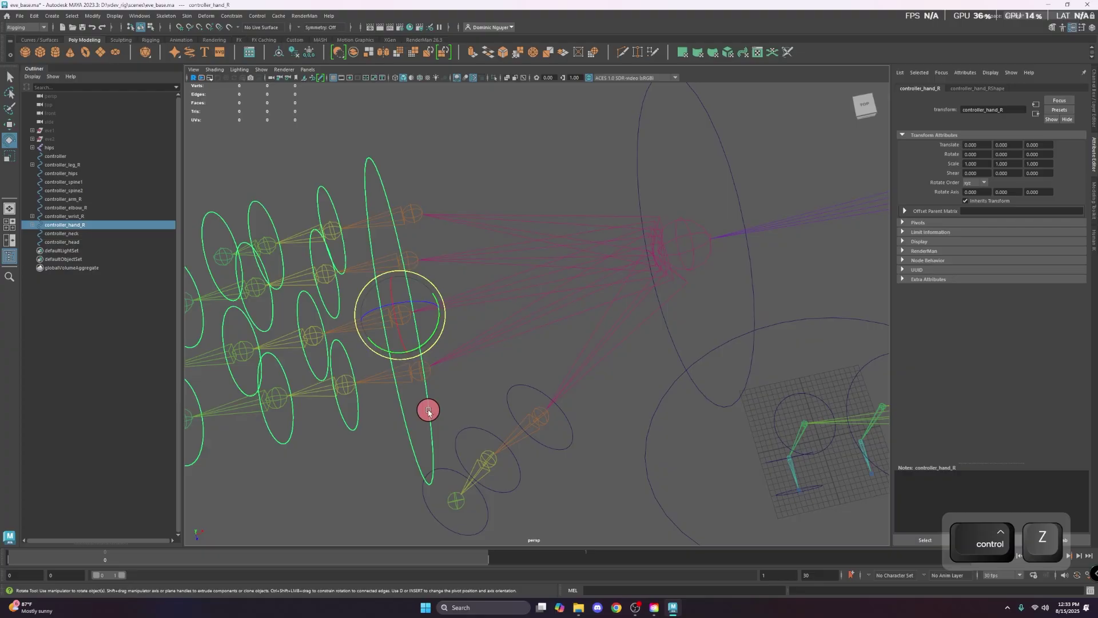
pyautogui.keyDown('shift'); pyautogui.click(662, 344); pyautogui.keyUp('shift')
pyautogui.press('p')
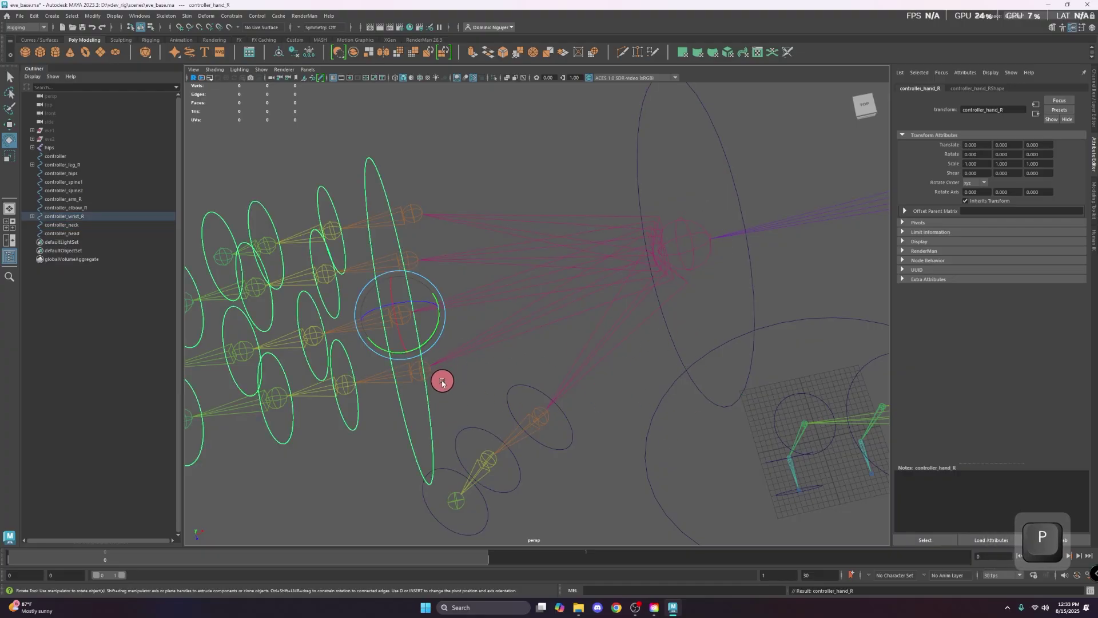
# - Check the controllers nested under controller_wrist_R and controller_hand_R, and parent controller_wrist_R under controller_elbow_R
pyautogui.click(751, 302)
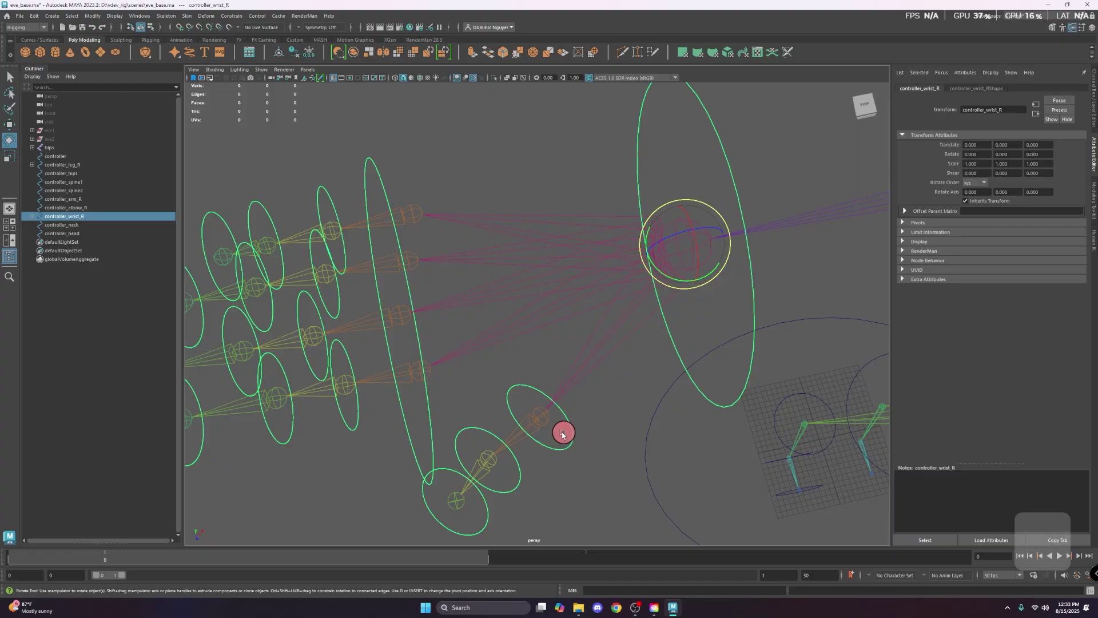
pyautogui.click(394, 401)
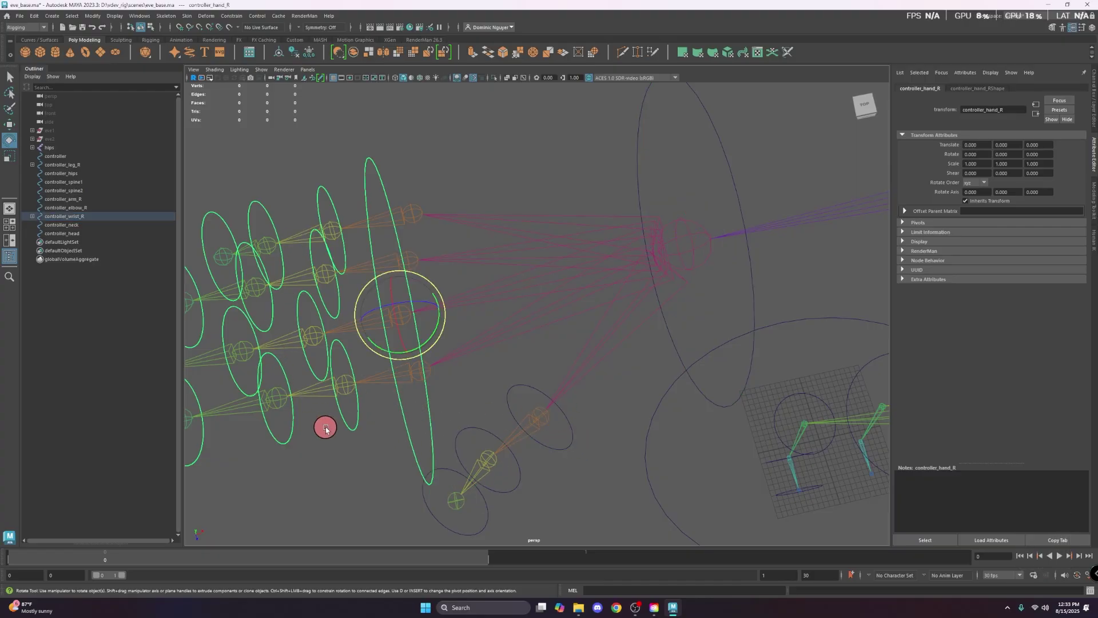
pyautogui.scroll(-5, 495, 367)
pyautogui.click(629, 324)
pyautogui.keyDown('alt'); pyautogui.moveTo(638, 321); pyautogui.dragTo(399, 380, button='middle'); pyautogui.keyUp('alt')
pyautogui.keyDown('shift'); pyautogui.click(589, 220); pyautogui.keyUp('shift')
pyautogui.press('p')
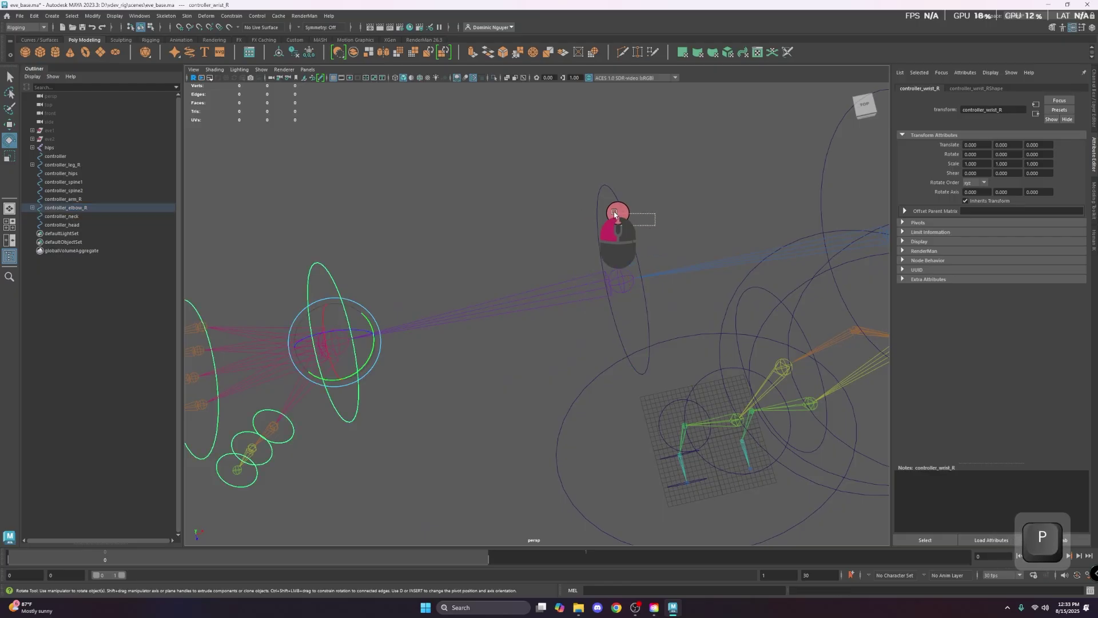
# - Parent controller_elbow_R under controller_arm_R and select controller_arm_R to check the whole arm chain
pyautogui.click(611, 224)
pyautogui.keyDown('alt'); pyautogui.moveTo(705, 244); pyautogui.dragTo(414, 314, button='middle'); pyautogui.keyUp('alt')
pyautogui.keyDown('shift'); pyautogui.click(590, 235); pyautogui.keyUp('shift')
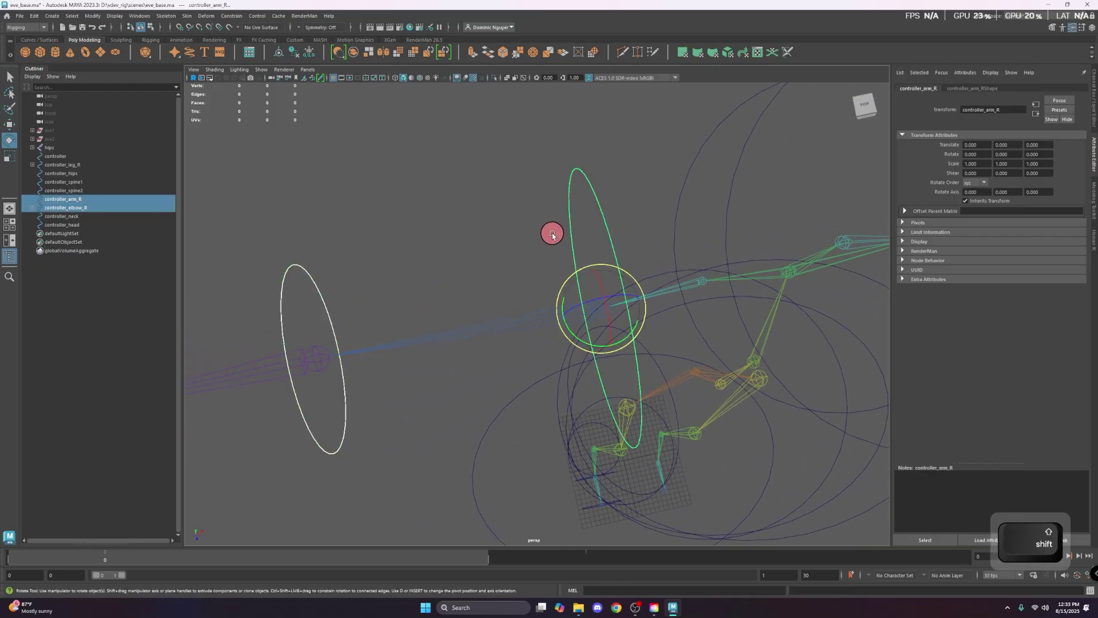
pyautogui.press('p')
pyautogui.keyDown('alt'); pyautogui.moveTo(553, 245); pyautogui.dragTo(623, 308); pyautogui.keyUp('alt')
pyautogui.click(576, 307)
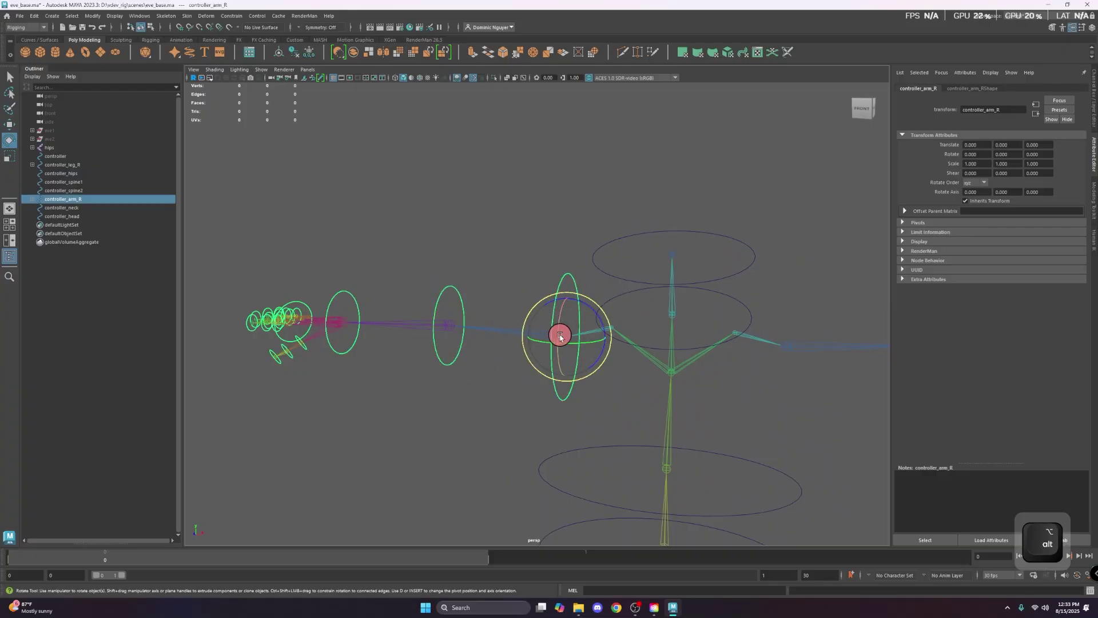
# - Parent controller_head under controller_neck
pyautogui.keyDown('alt'); pyautogui.moveTo(599, 402); pyautogui.dragTo(517, 257, button='middle'); pyautogui.keyUp('alt')
pyautogui.keyDown('alt'); pyautogui.moveTo(470, 360); pyautogui.dragTo(509, 367); pyautogui.keyUp('alt')
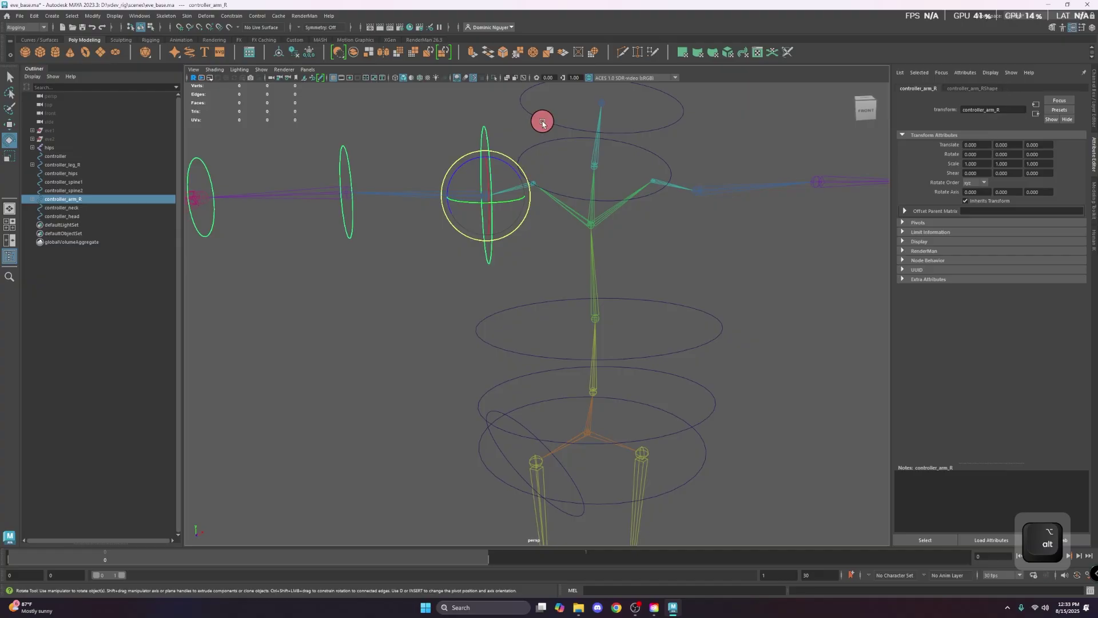
pyautogui.click(511, 109)
pyautogui.keyDown('shift'); pyautogui.click(550, 147); pyautogui.keyUp('shift')
pyautogui.press('p')
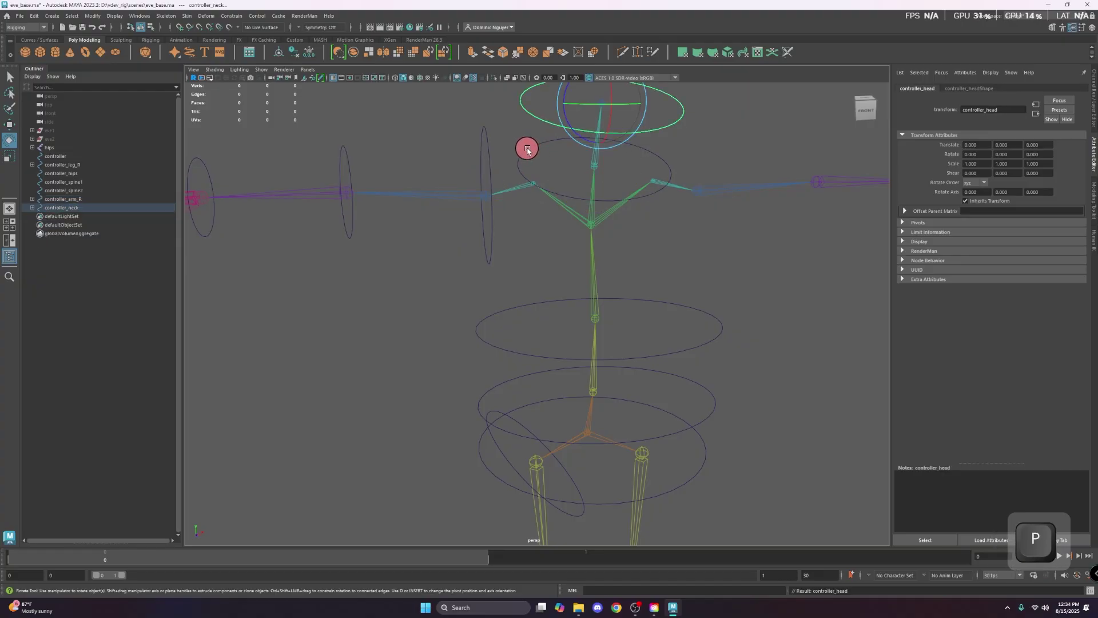
pyautogui.click(520, 158)
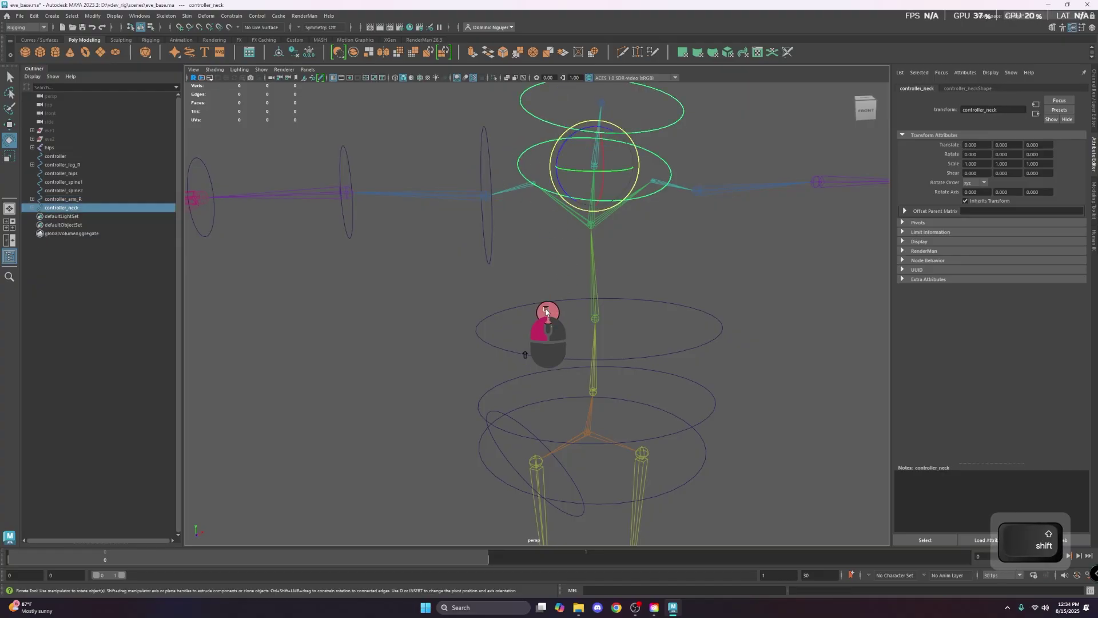
pyautogui.keyDown('shift'); pyautogui.click(546, 309); pyautogui.keyUp('shift')
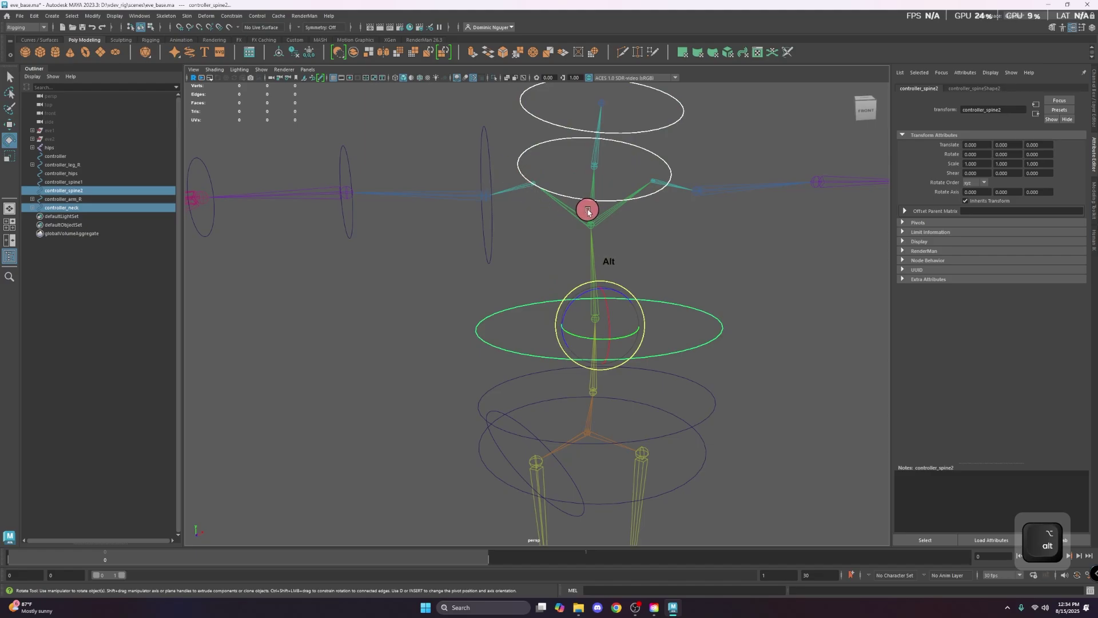
pyautogui.keyDown('alt'); pyautogui.moveTo(588, 212); pyautogui.dragTo(528, 267); pyautogui.keyUp('alt')
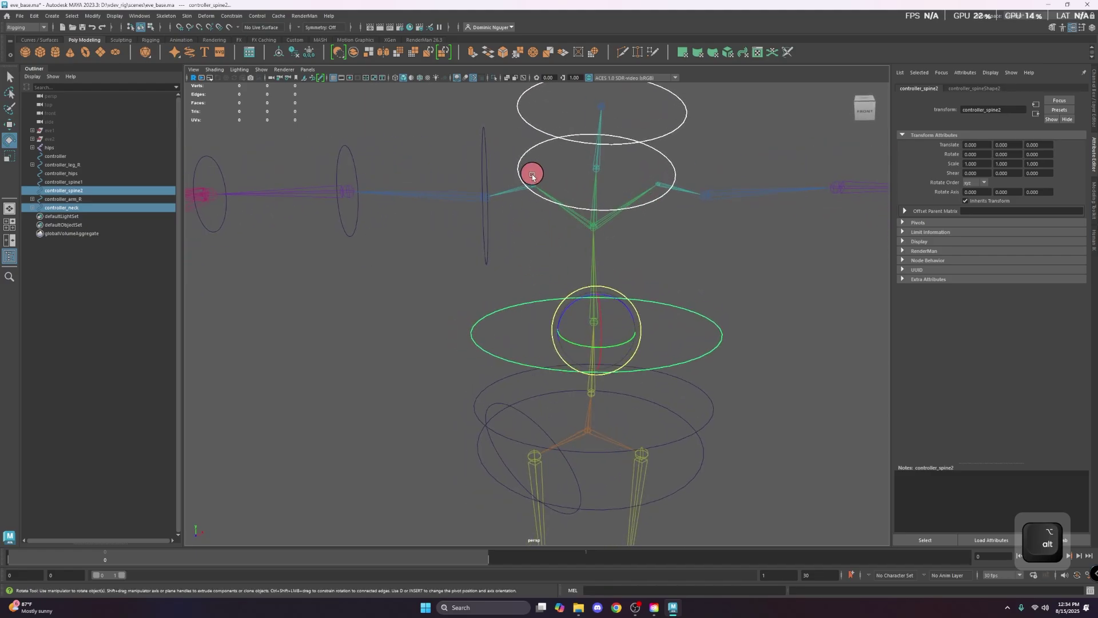
pyautogui.click(497, 307)
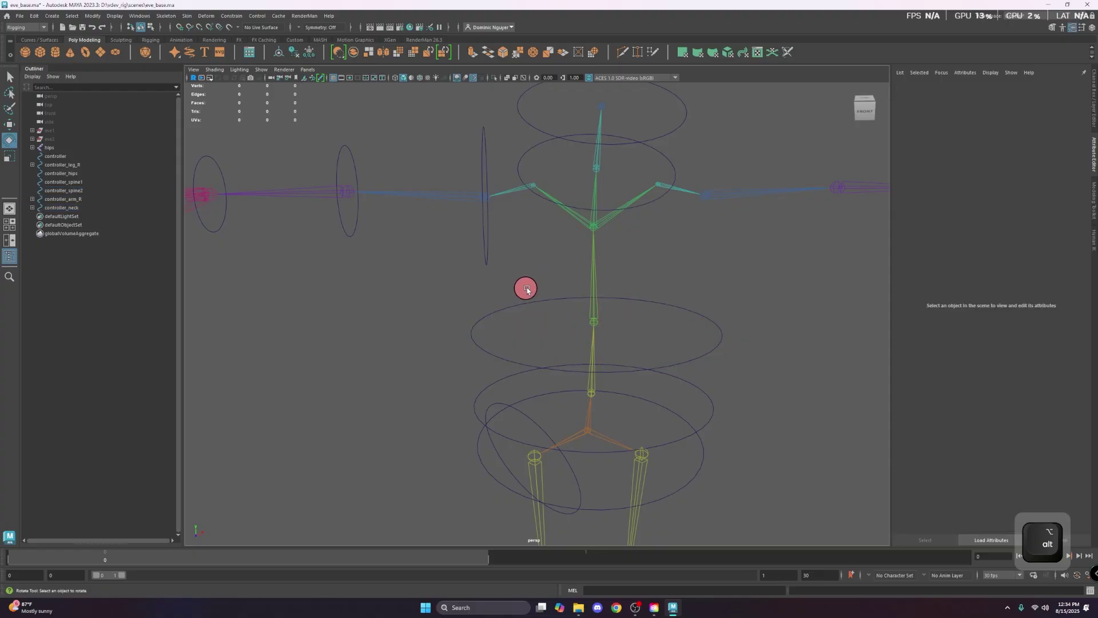
# - Create a NURBS circle and snap it to the upper chest joint where the shoulders branch, at 0, 107, -6
pyautogui.click(35, 40)
pyautogui.click(25, 52)
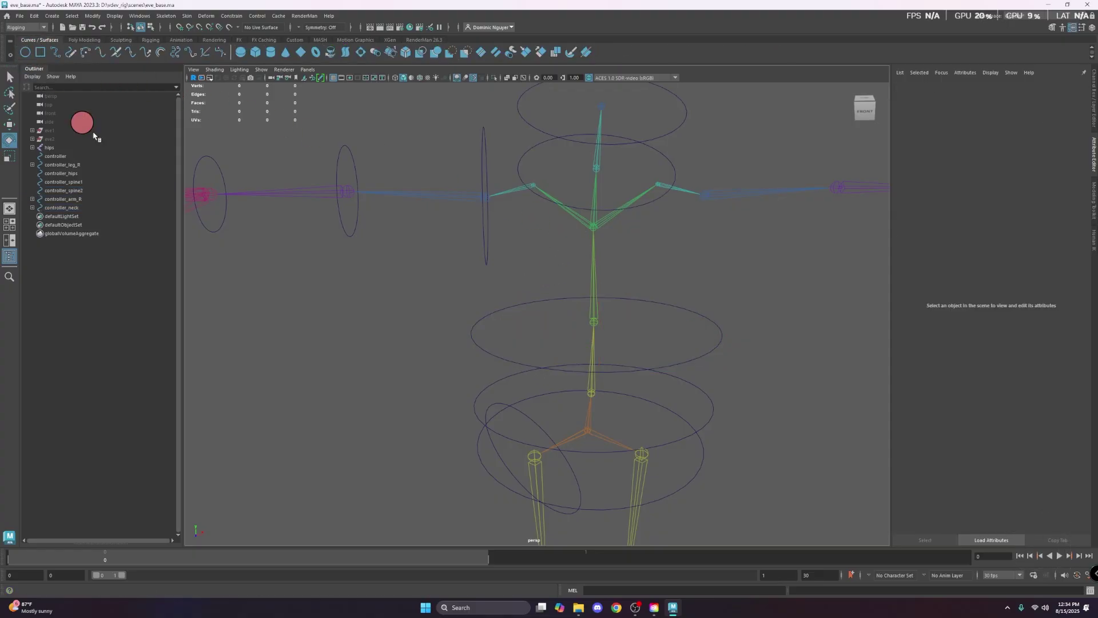
pyautogui.press('w')
pyautogui.scroll(-5, 504, 405)
pyautogui.scroll(-2, 618, 450)
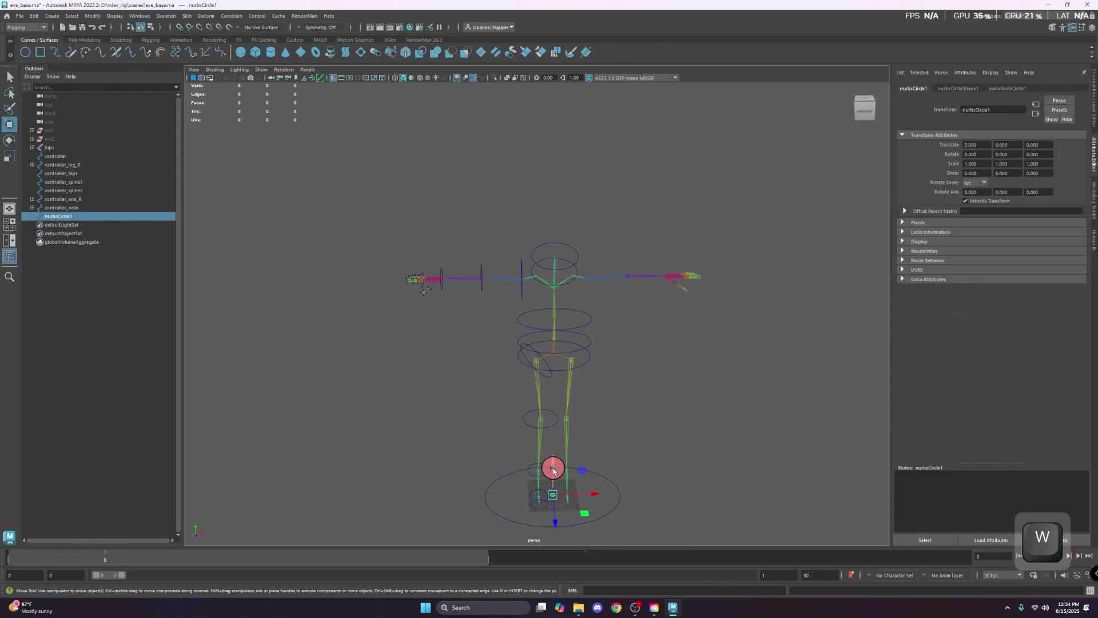
pyautogui.click(202, 28)
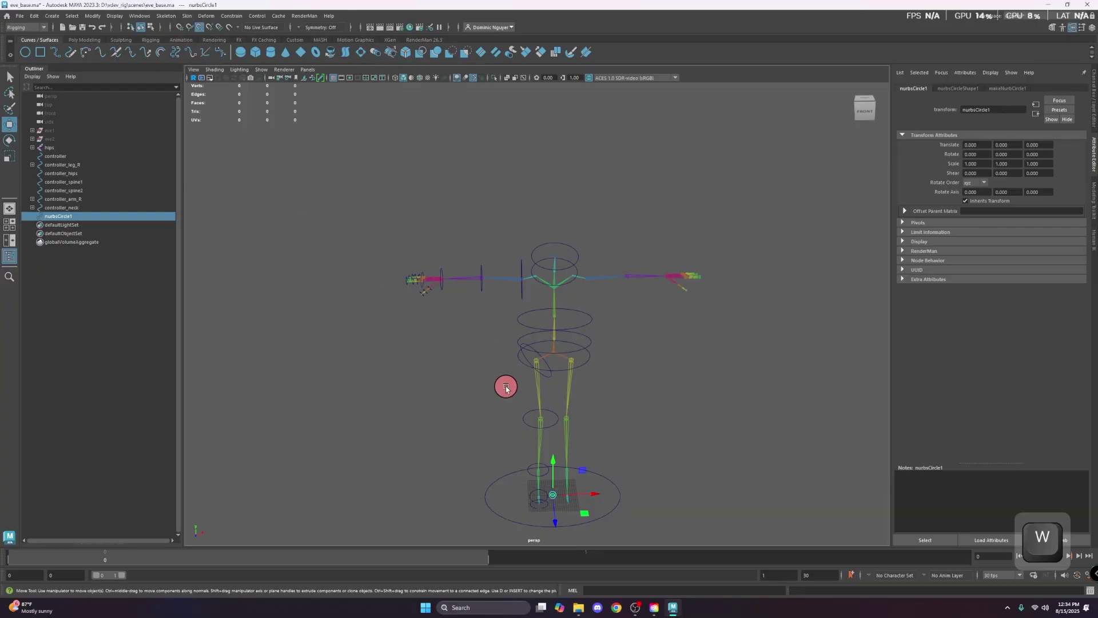
pyautogui.moveTo(555, 486); pyautogui.dragTo(435, 299)
# - Scale the new chest circle uniformly to about 17.949 and freeze its transformations
pyautogui.press('r')
pyautogui.scroll(2, 519, 318)
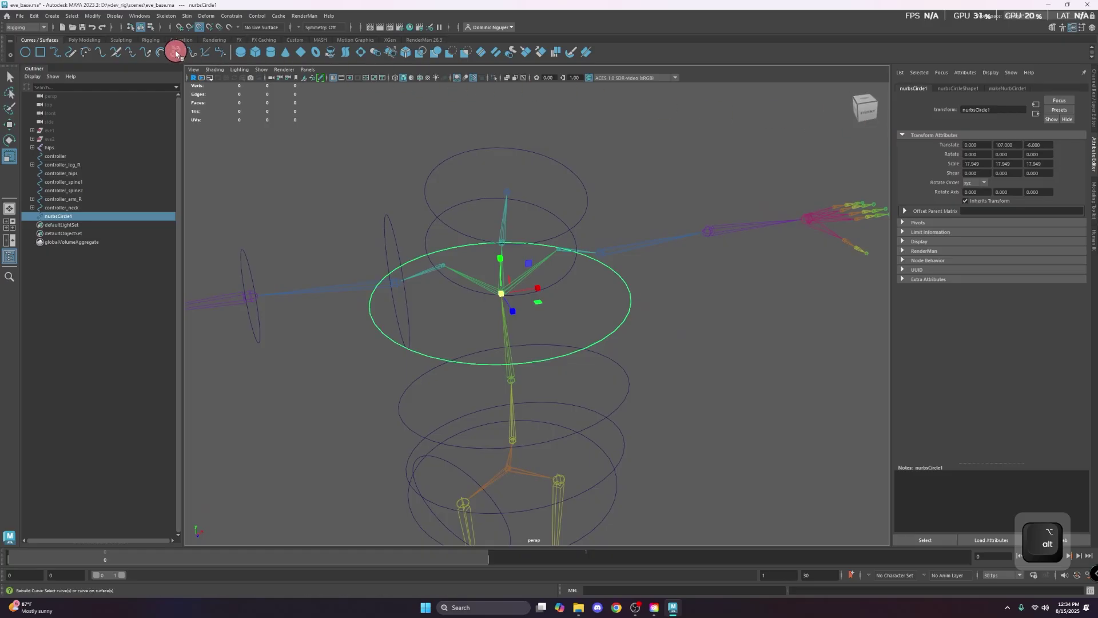
pyautogui.click(84, 40)
pyautogui.click(307, 55)
pyautogui.click(628, 297)
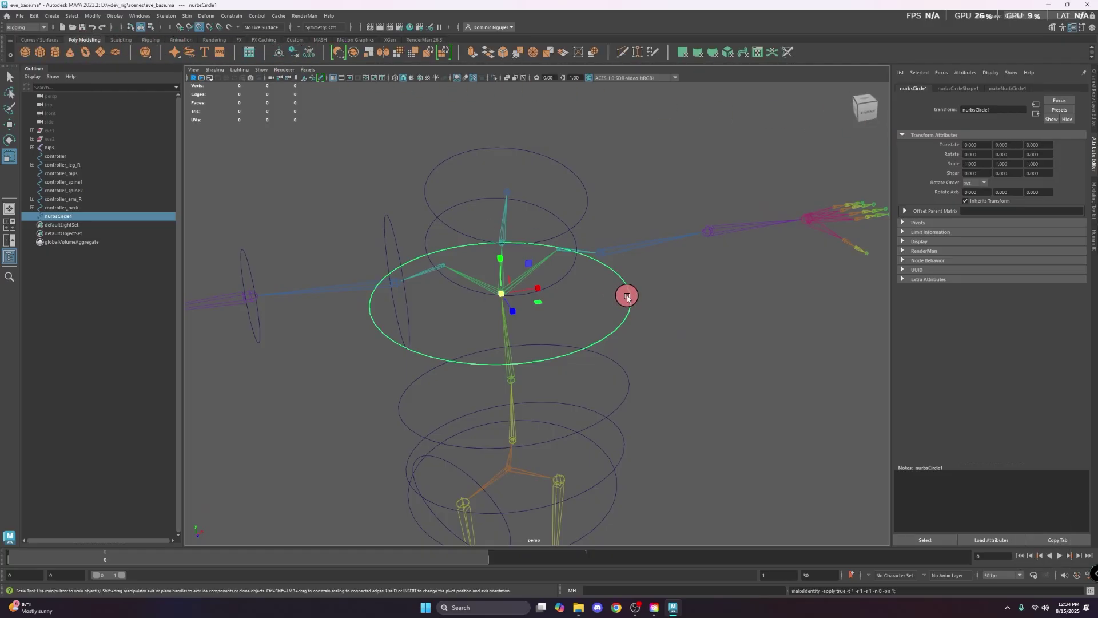
# - Rename the chest circle controller_shoulders and freeze its transformations again
pyautogui.click(82, 216)
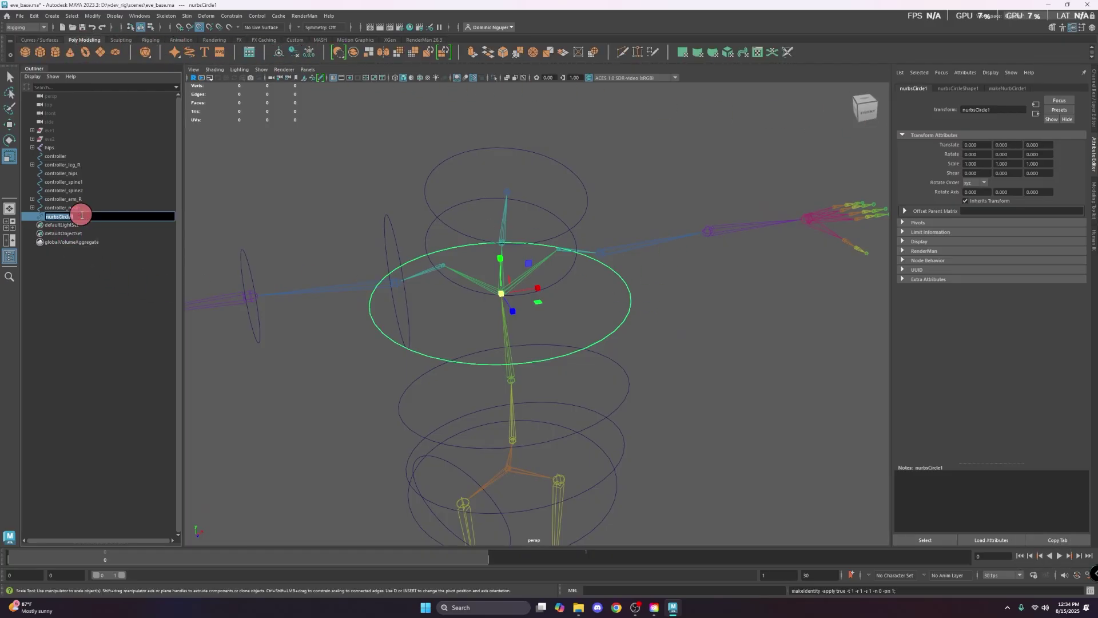
pyautogui.write('controller_sho')
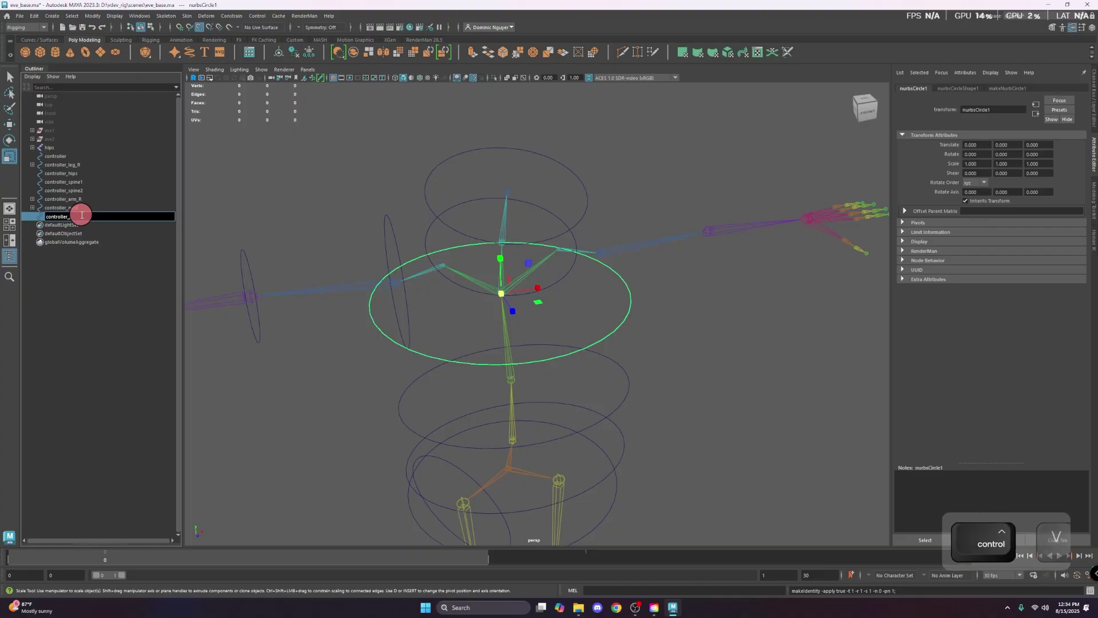
pyautogui.write('ulders')
pyautogui.press('Return')
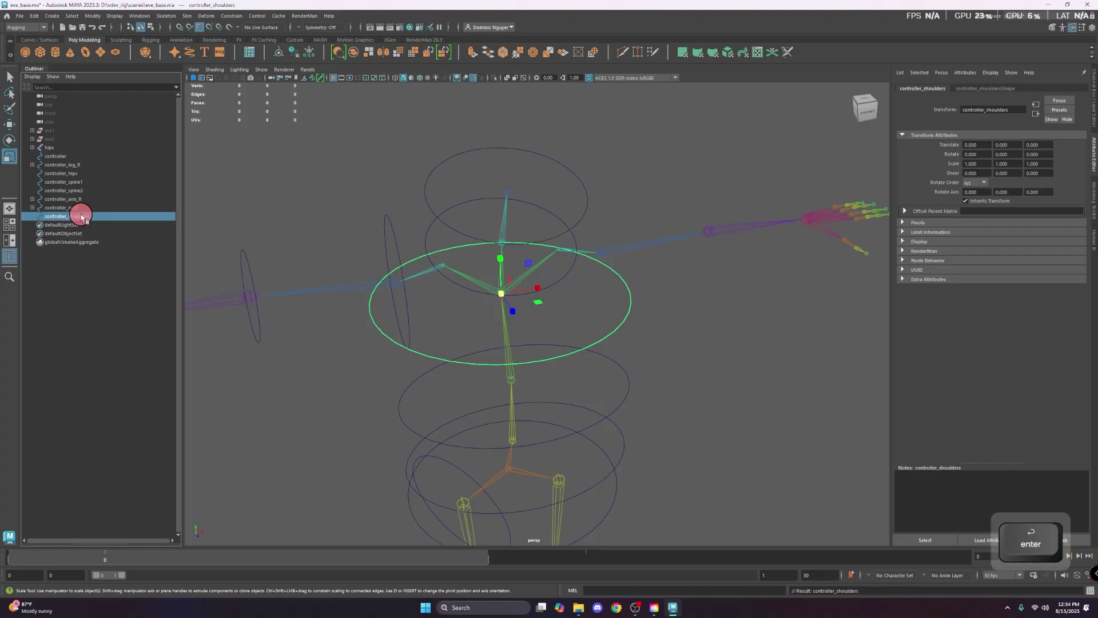
pyautogui.click(294, 53)
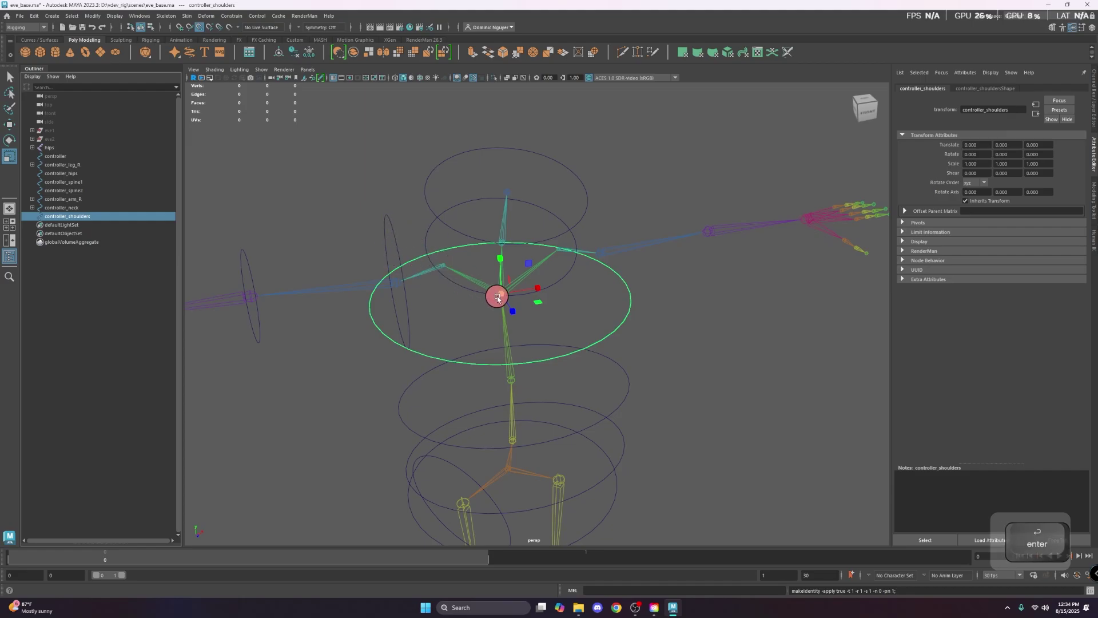
pyautogui.click(608, 328)
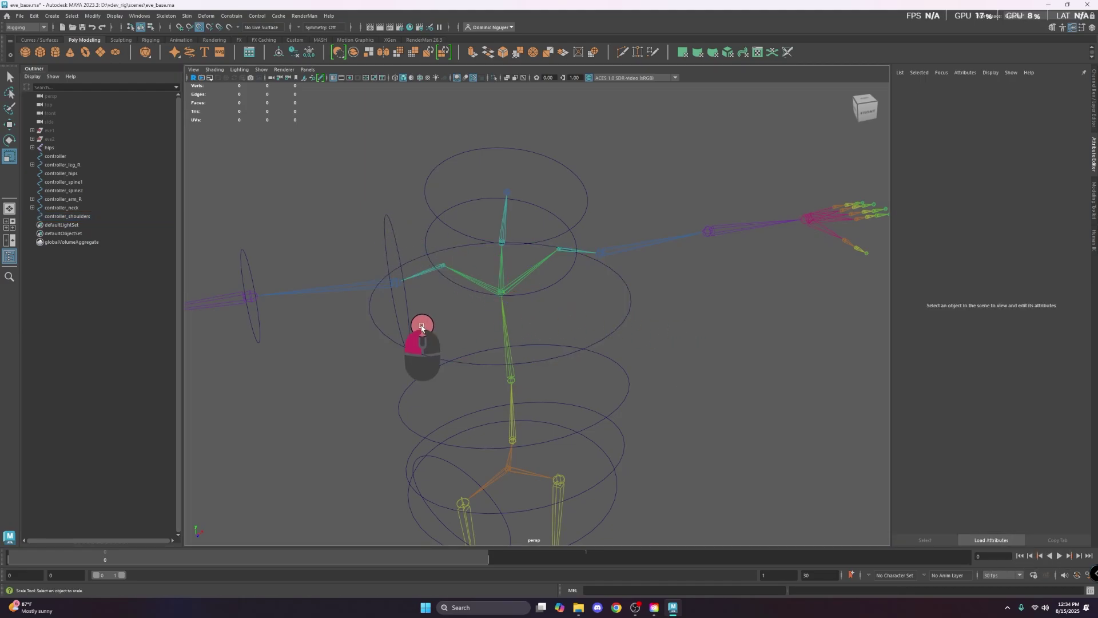
# - Parent controller_neck under controller_shoulders
pyautogui.click(423, 334)
pyautogui.keyDown('alt'); pyautogui.moveTo(492, 324); pyautogui.dragTo(561, 319); pyautogui.keyUp('alt')
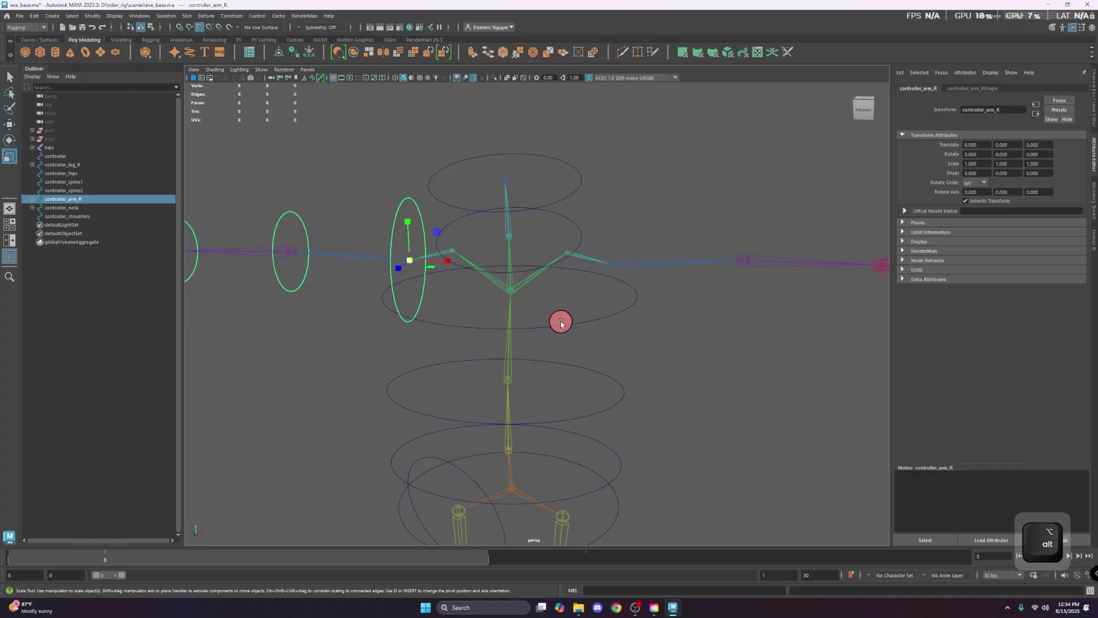
pyautogui.click(569, 383)
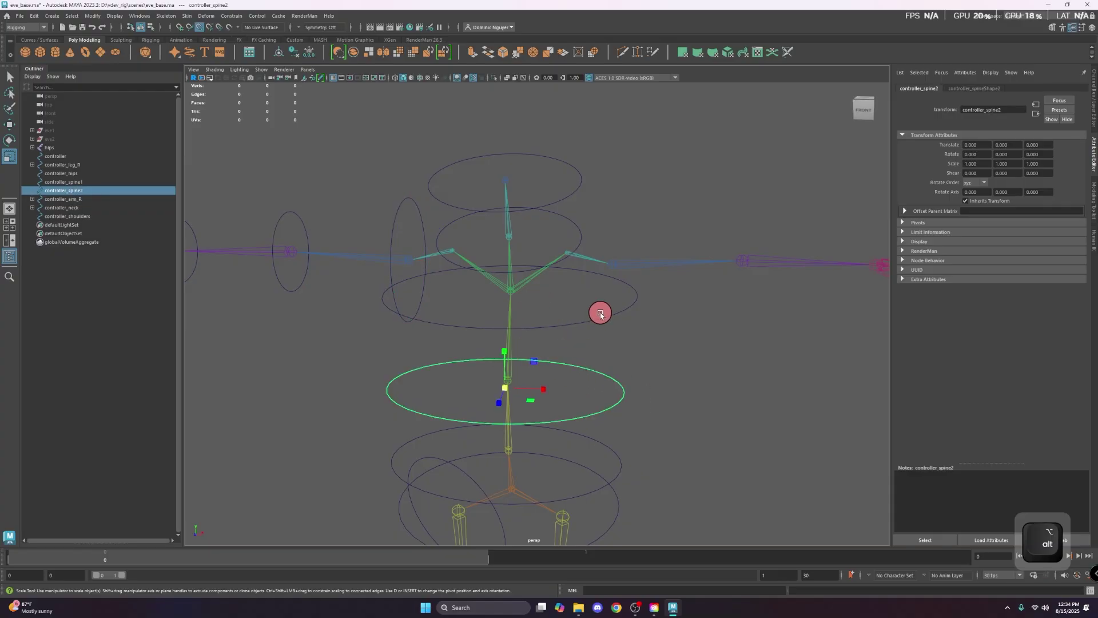
pyautogui.click(569, 218)
pyautogui.keyDown('shift'); pyautogui.click(627, 310); pyautogui.keyUp('shift')
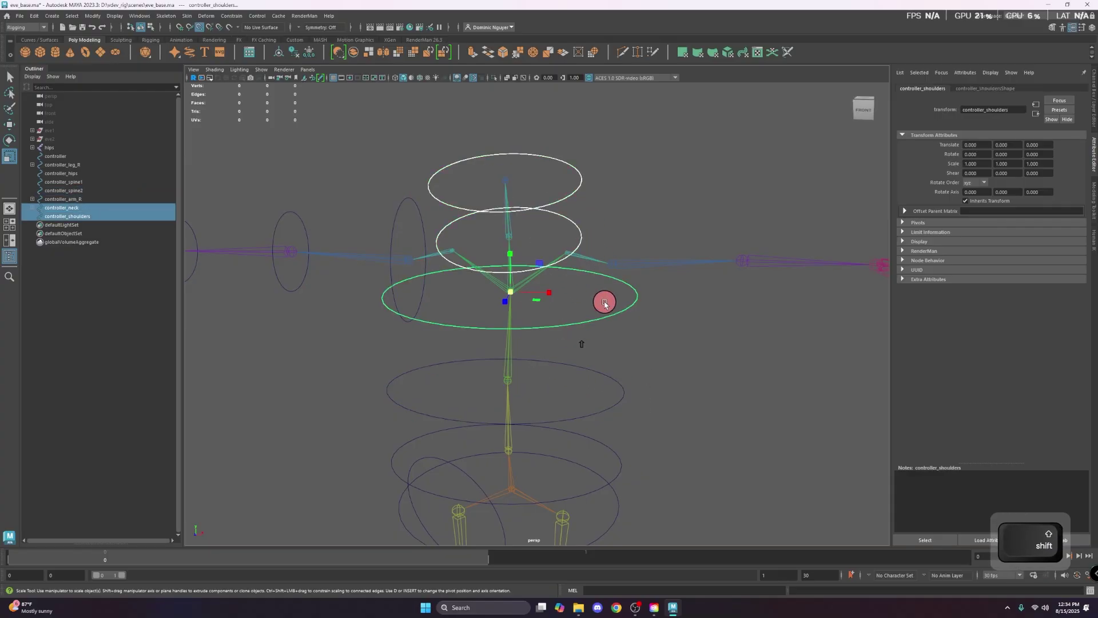
pyautogui.press('p')
# - Parent controller_shoulders under controller_spine2, and controller_spine2 under controller_spine1
pyautogui.click(615, 343)
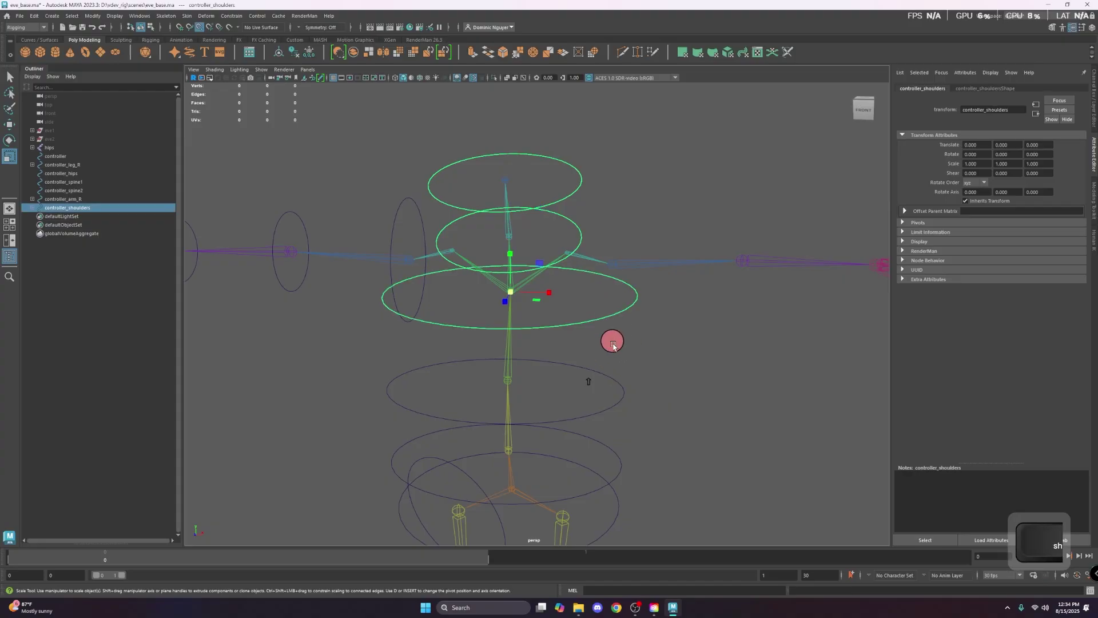
pyautogui.keyDown('shift'); pyautogui.click(595, 390); pyautogui.keyUp('shift')
pyautogui.press('p')
pyautogui.click(592, 371)
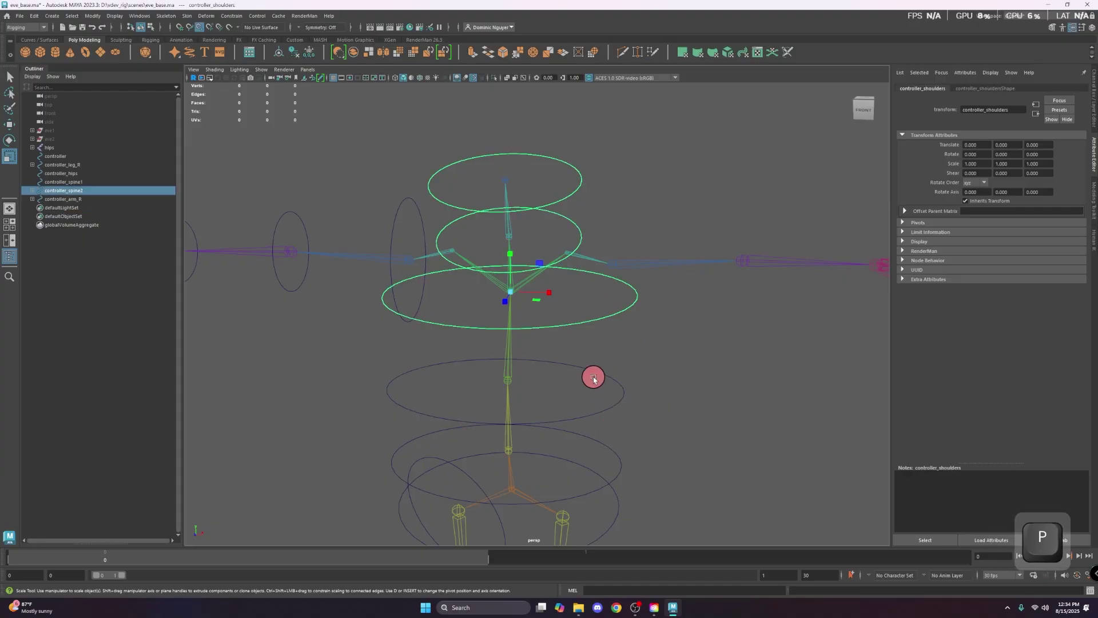
pyautogui.keyDown('shift'); pyautogui.click(615, 458); pyautogui.keyUp('shift')
pyautogui.press('p')
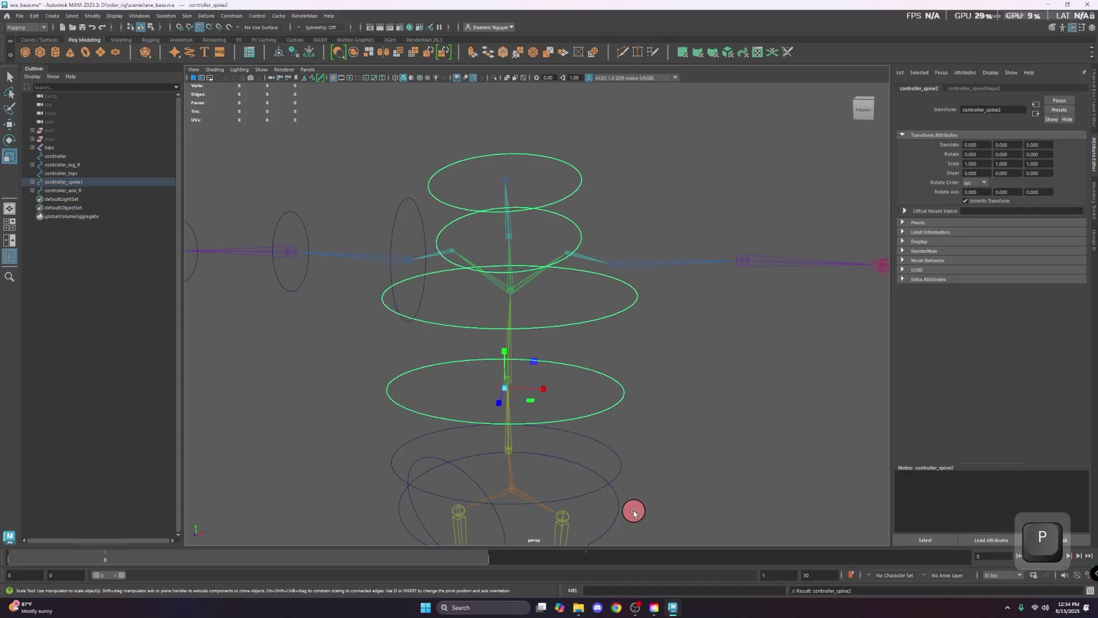
# - Enlarge controller_hips uniformly to a scale of about 1.735 and freeze its transformations
pyautogui.keyDown('alt'); pyautogui.moveTo(633, 509); pyautogui.dragTo(623, 375); pyautogui.keyUp('alt')
pyautogui.click(608, 425)
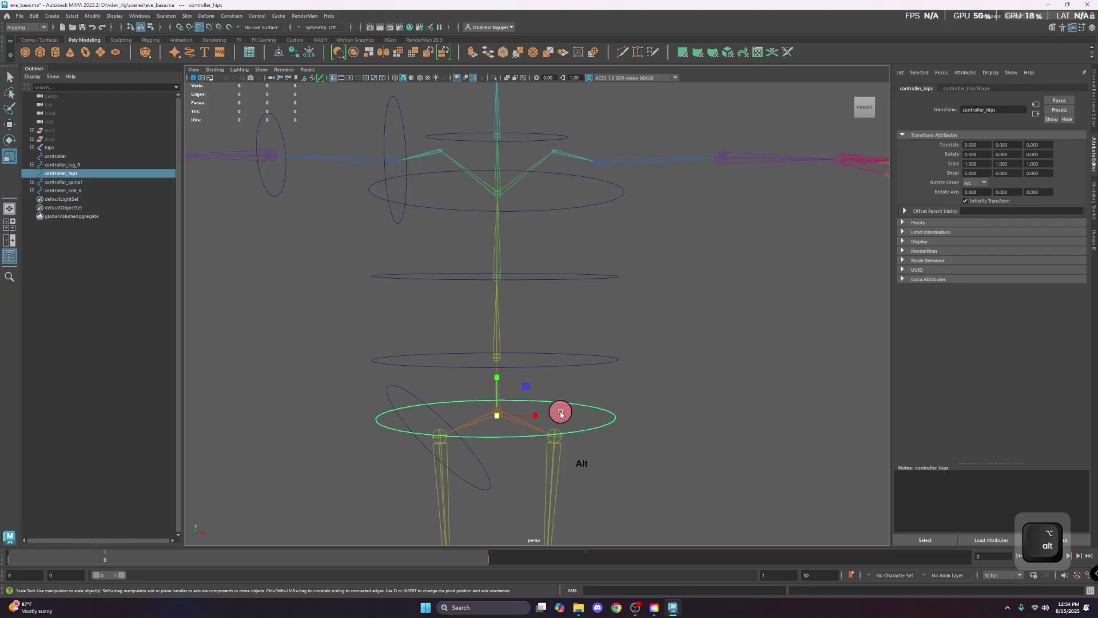
pyautogui.keyDown('alt'); pyautogui.moveTo(559, 412); pyautogui.dragTo(624, 418); pyautogui.keyUp('alt')
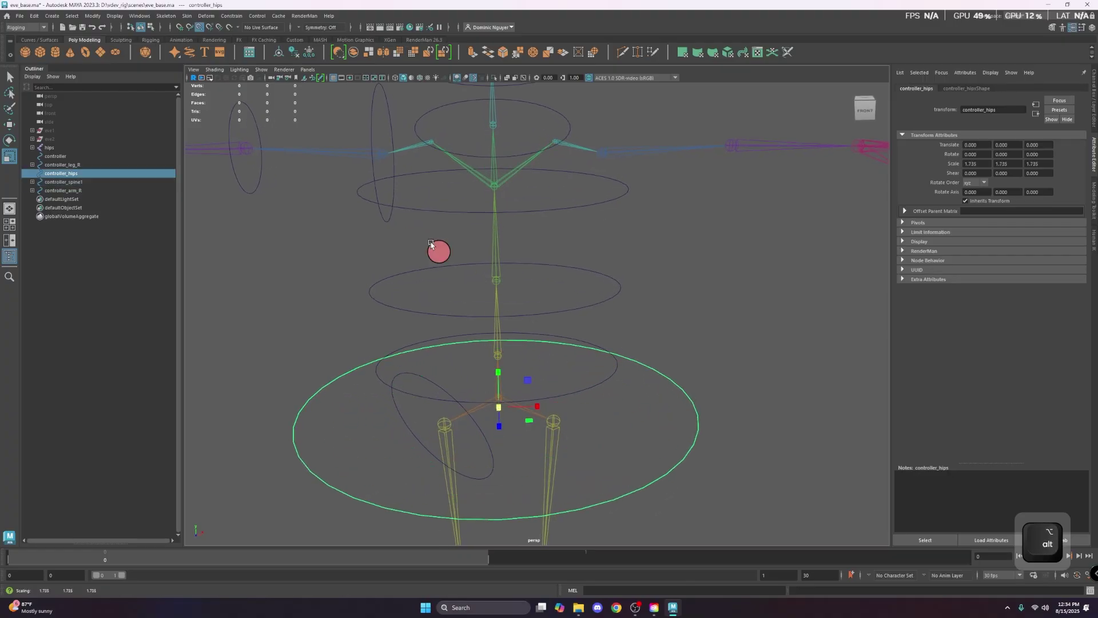
pyautogui.click(291, 53)
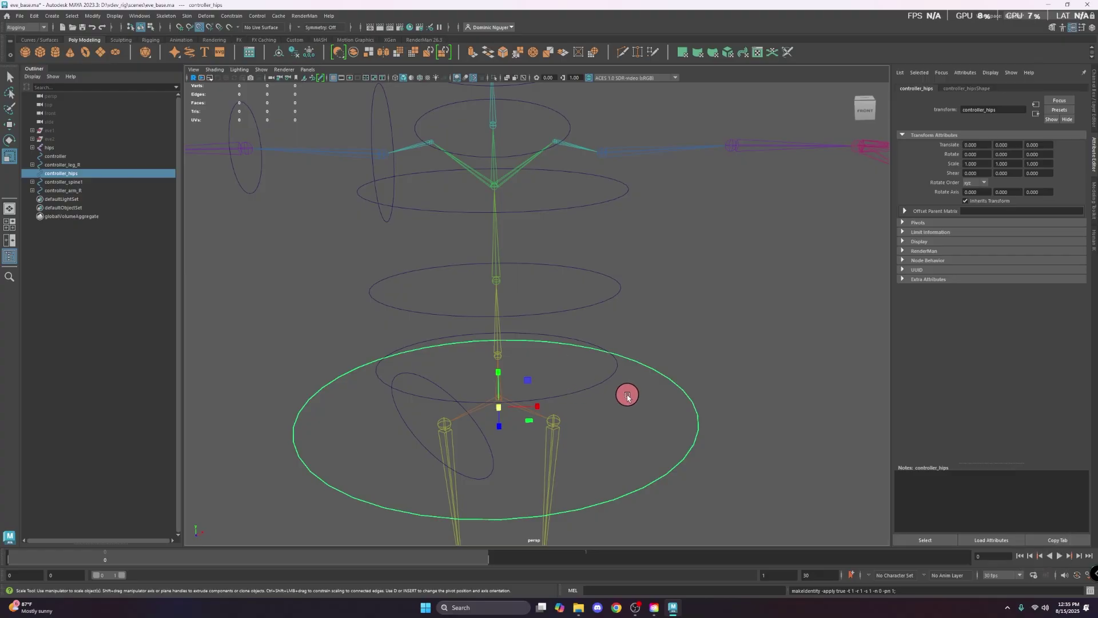
# - Parent controller_hips under controller_spine1 and select controller_hips to check the hierarchy
pyautogui.keyDown('shift'); pyautogui.click(584, 384); pyautogui.keyUp('shift')
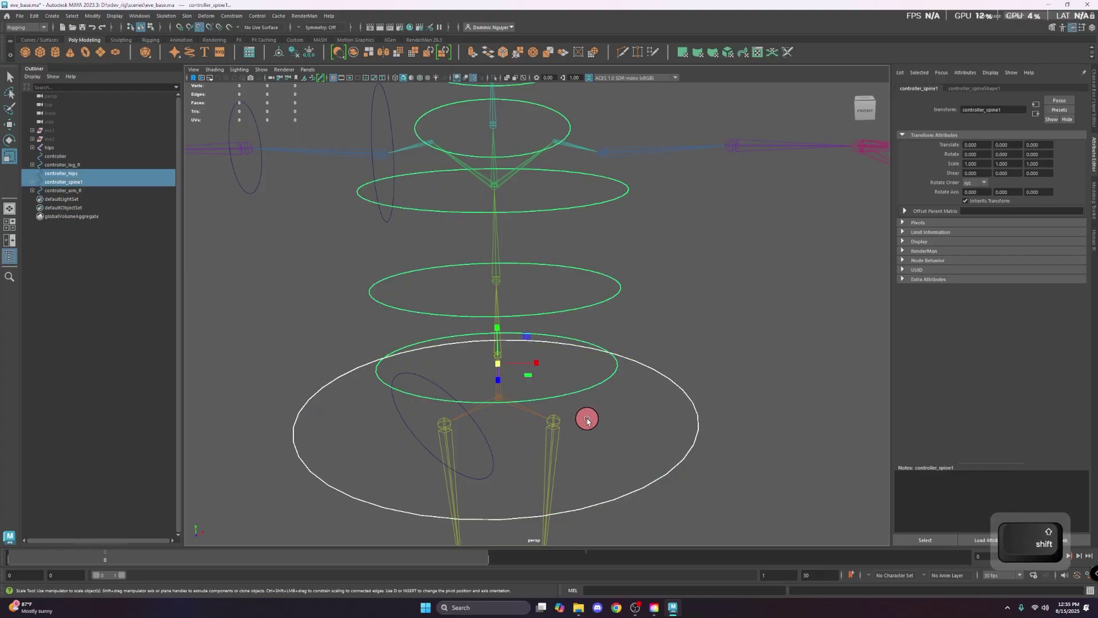
pyautogui.press('p')
pyautogui.click(592, 406)
pyautogui.click(697, 438)
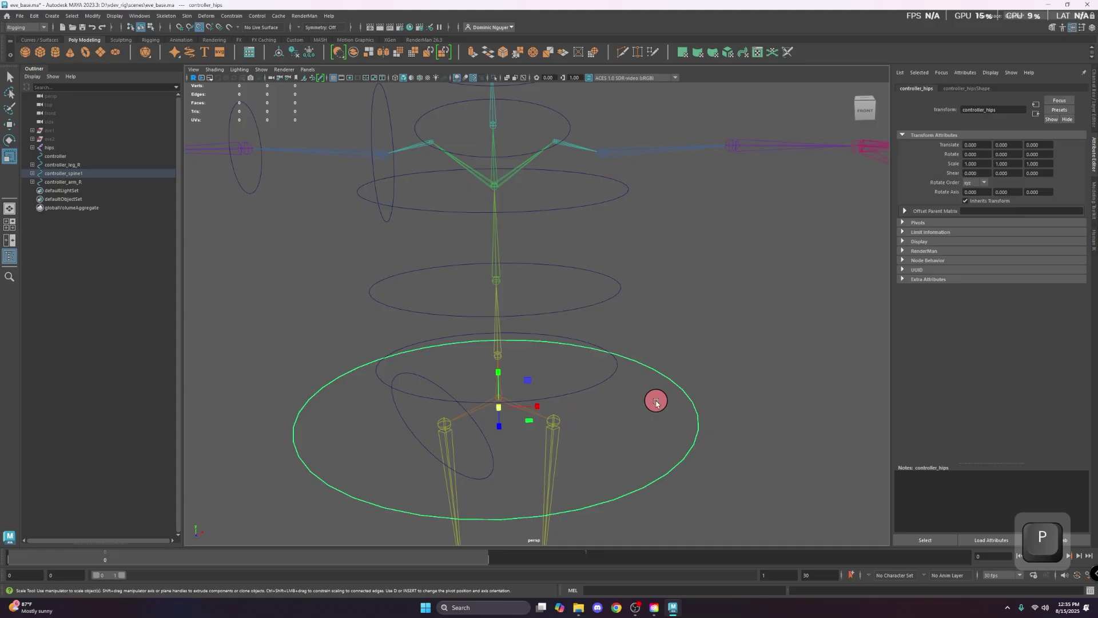
pyautogui.scroll(-3, 610, 380)
pyautogui.scroll(2, 595, 393)
pyautogui.hotkey('ctrl', 'z')
pyautogui.hotkey('ctrl', 'z')
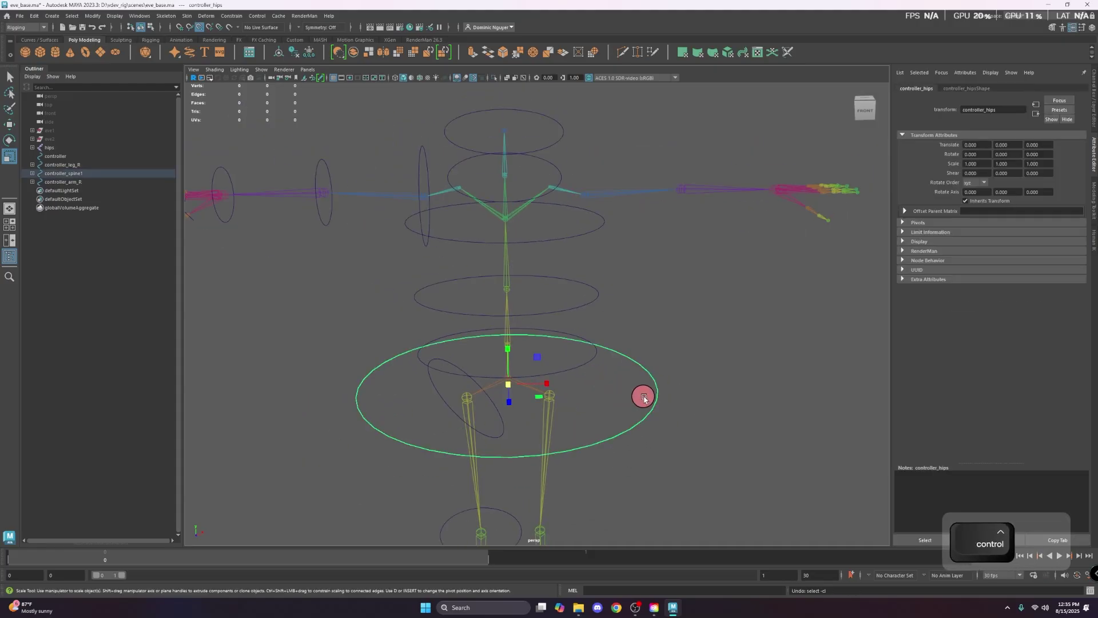
pyautogui.hotkey('ctrl', 'z')
pyautogui.hotkey('ctrl', 'z')
pyautogui.click(597, 371)
pyautogui.keyDown('shift'); pyautogui.moveTo(682, 400); pyautogui.dragTo(642, 389); pyautogui.keyUp('shift')
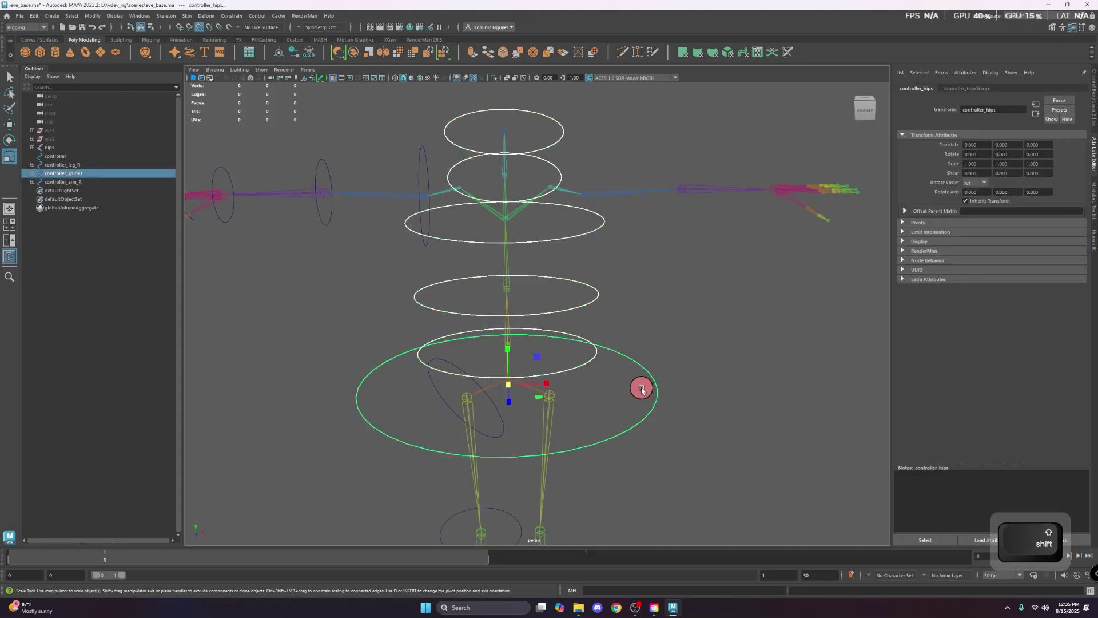
pyautogui.click(591, 375)
pyautogui.hotkey('ctrl', 'z')
pyautogui.click(572, 363)
pyautogui.hotkey('ctrl', 'z')
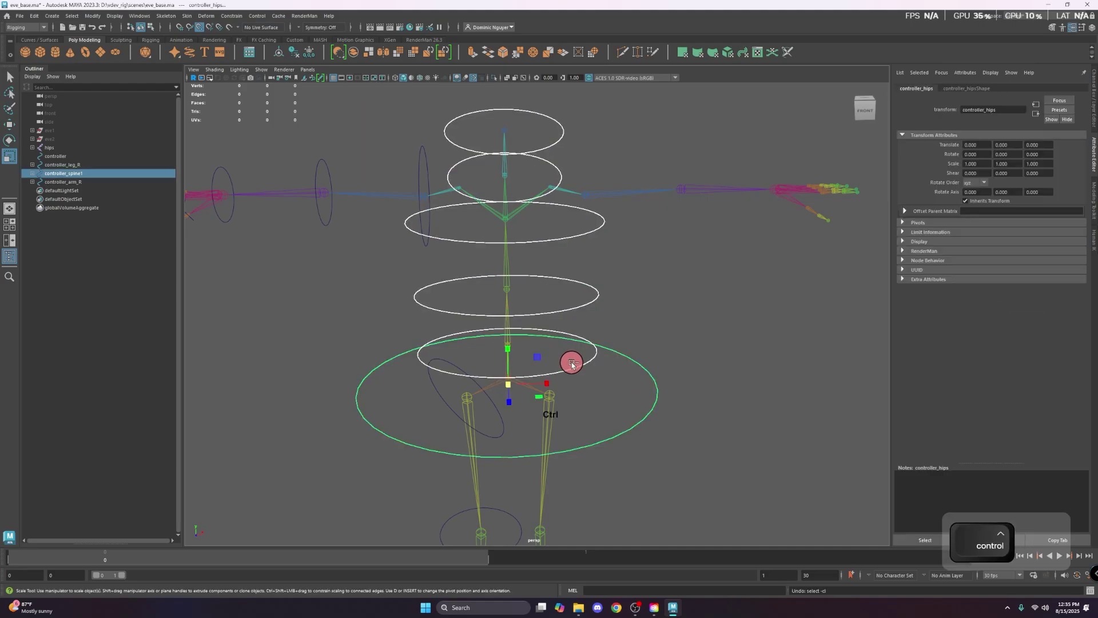
pyautogui.hotkey('ctrl', 'z')
pyautogui.hotkey('ctrl', 'z')
pyautogui.click(675, 402)
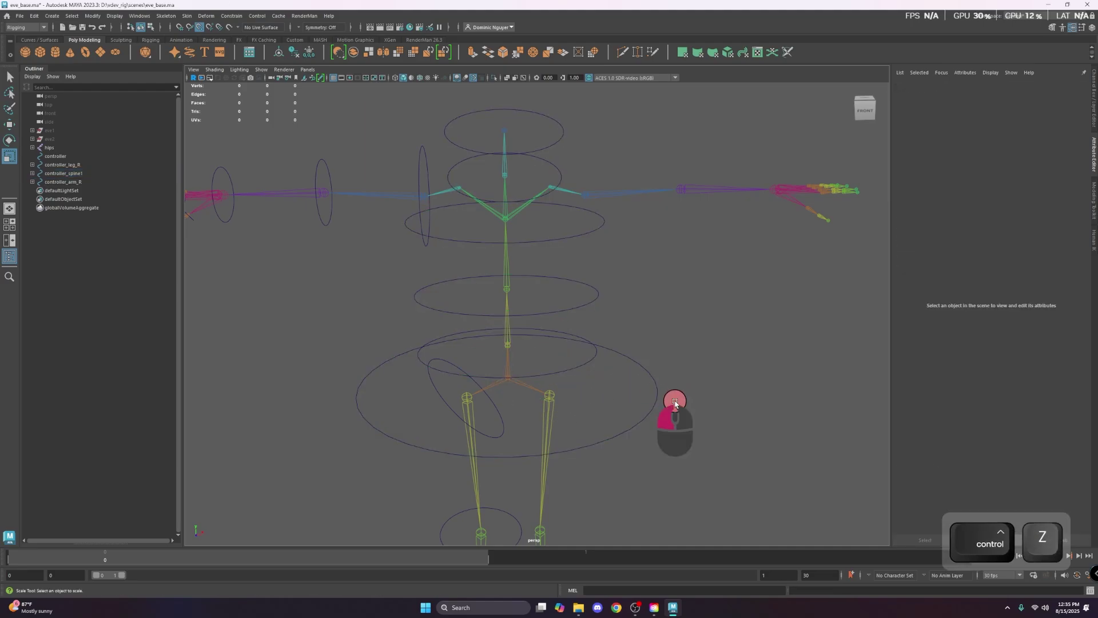
pyautogui.hotkey('ctrl', 'z')
pyautogui.hotkey('ctrl', 'z')
pyautogui.click(610, 374)
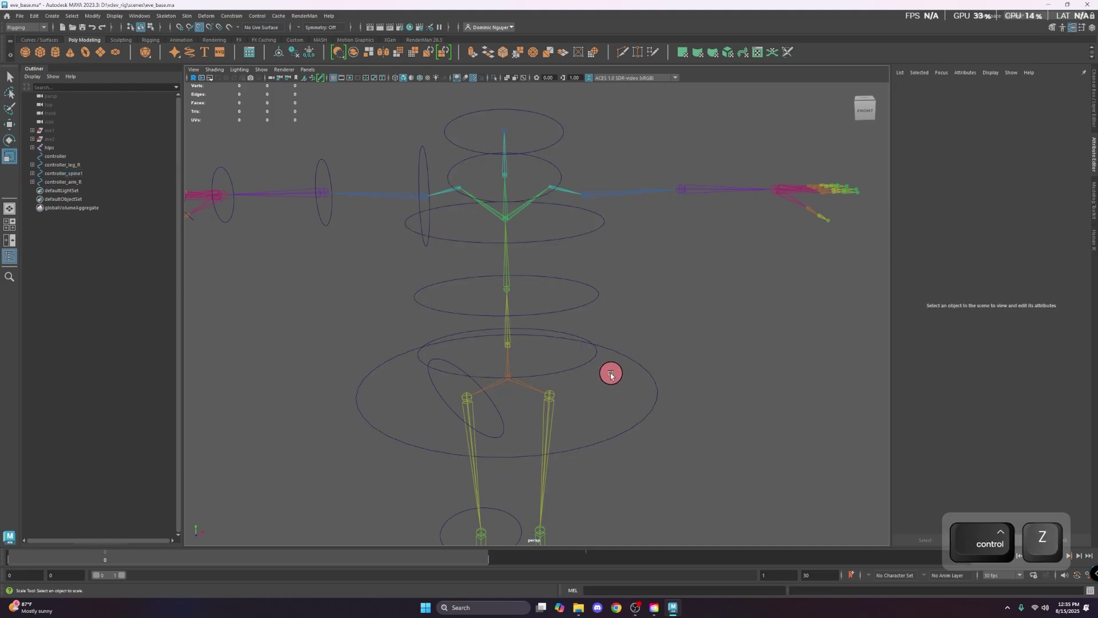
# - Undo the recent hips and spine edits back to before controller_spine2 was parented under controller_spine1
pyautogui.hotkey('ctrl', 'z')
pyautogui.hotkey('ctrl', 'z')
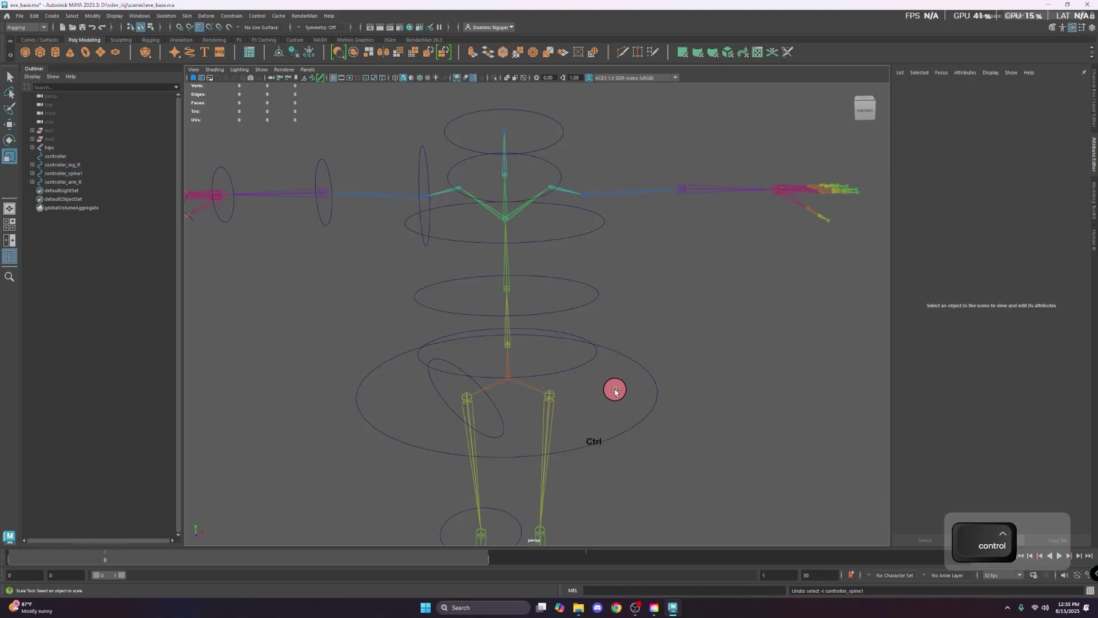
pyautogui.hotkey('ctrl', 'z')
pyautogui.hotkey('ctrl', 'z')
pyautogui.hotkey('ctrl', 'z')
pyautogui.hotkey('ctrl', 'z')
pyautogui.hotkey('ctrl', 'z')
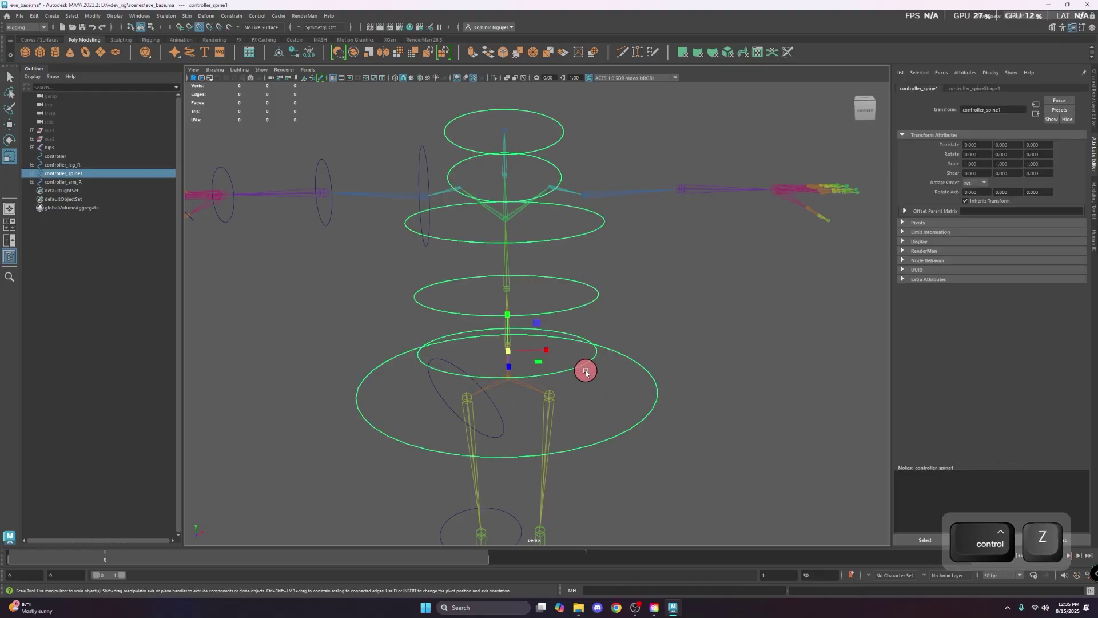
pyautogui.hotkey('ctrl', 'z')
pyautogui.hotkey('ctrl', 'z')
pyautogui.hotkey('ctrl', 'z')
pyautogui.hotkey('ctrl', 'z')
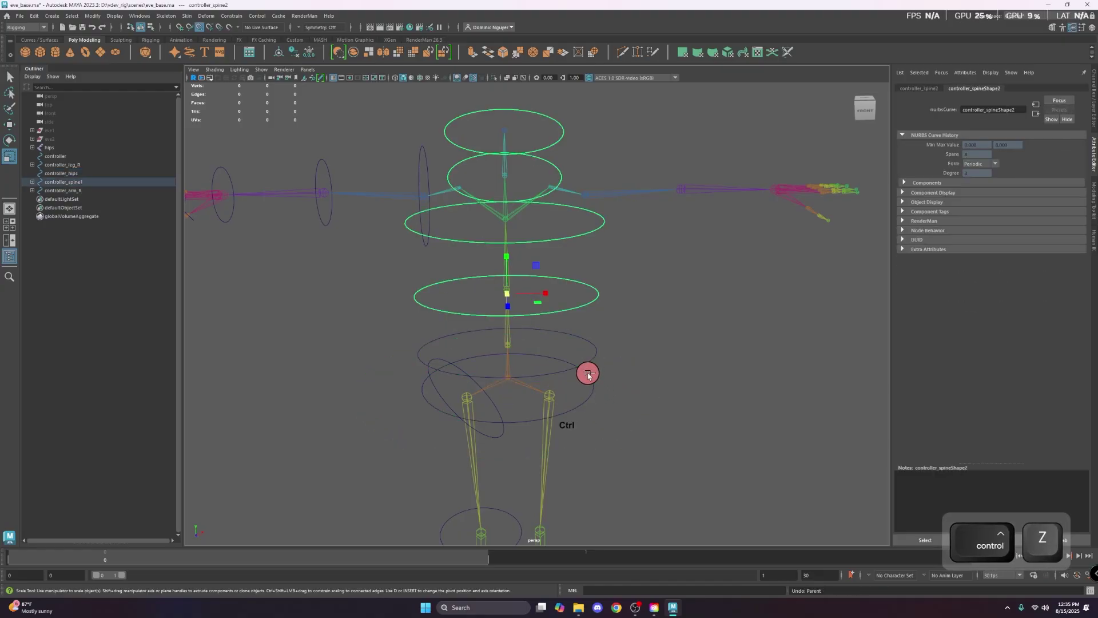
pyautogui.hotkey('ctrl', 'z')
# - Enlarge the controller_hips circle uniformly so it is wider than the controller_spine1 circle
pyautogui.moveTo(510, 356); pyautogui.dragTo(539, 358)
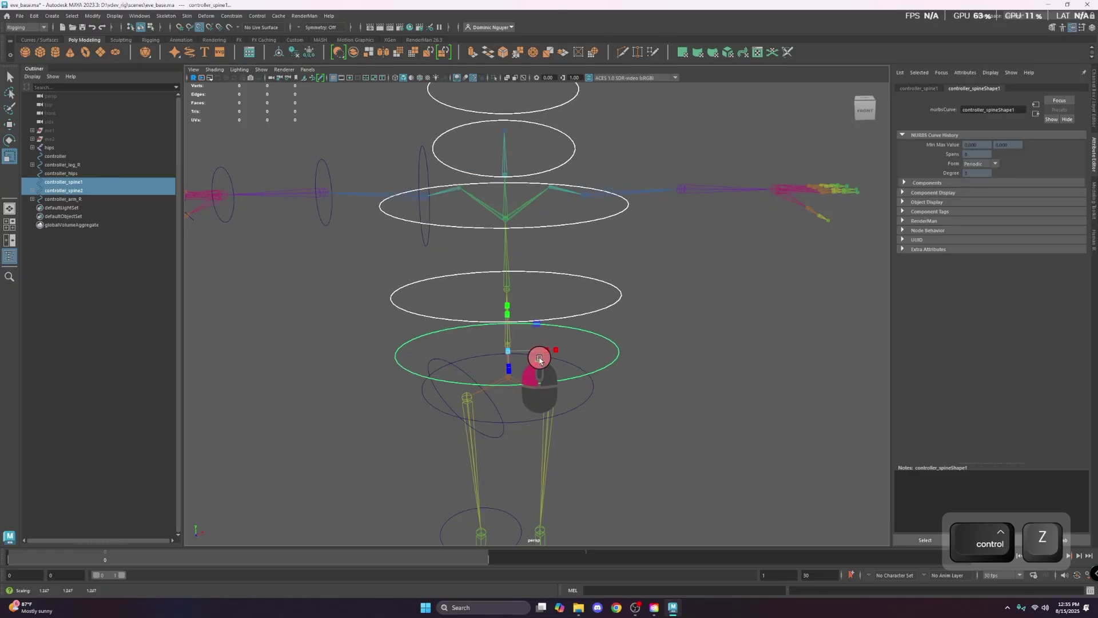
pyautogui.hotkey('ctrl', 'z')
pyautogui.moveTo(630, 405); pyautogui.dragTo(528, 357)
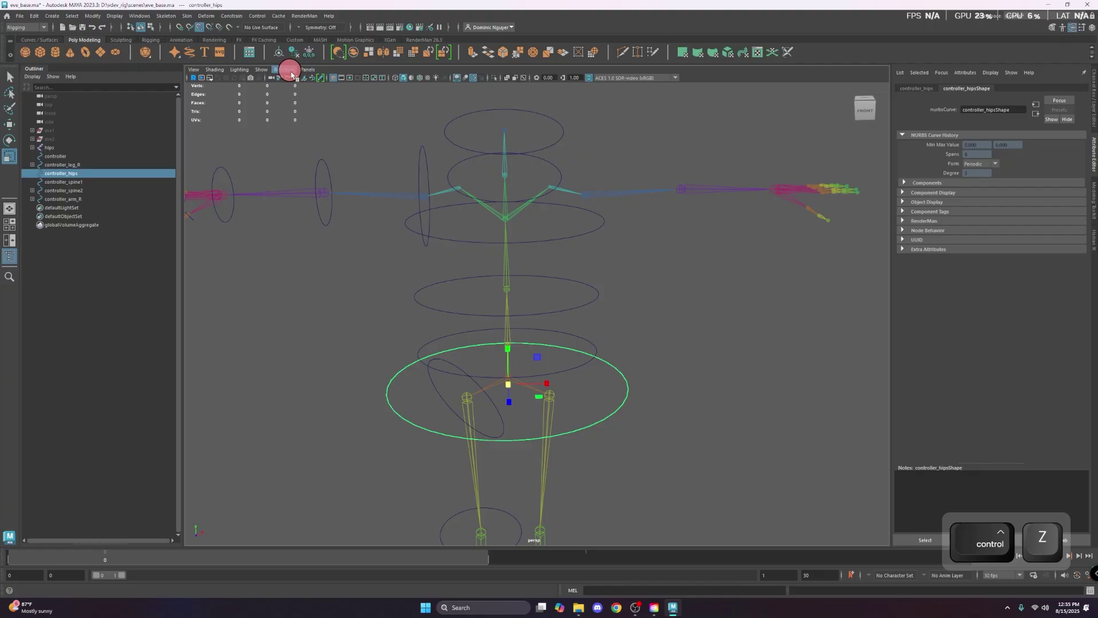
# - Parent controller_spine1 under controller_hips and select controller_hips to check the hierarchy
pyautogui.click(584, 340)
pyautogui.keyDown('shift'); pyautogui.click(613, 372); pyautogui.keyUp('shift')
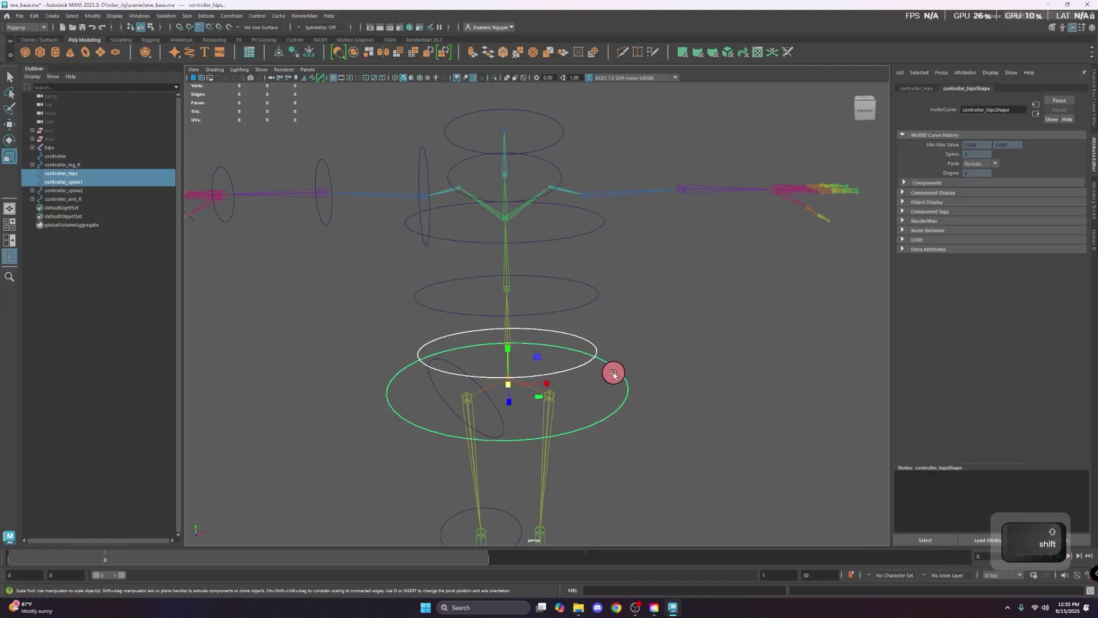
pyautogui.press('p')
pyautogui.click(626, 388)
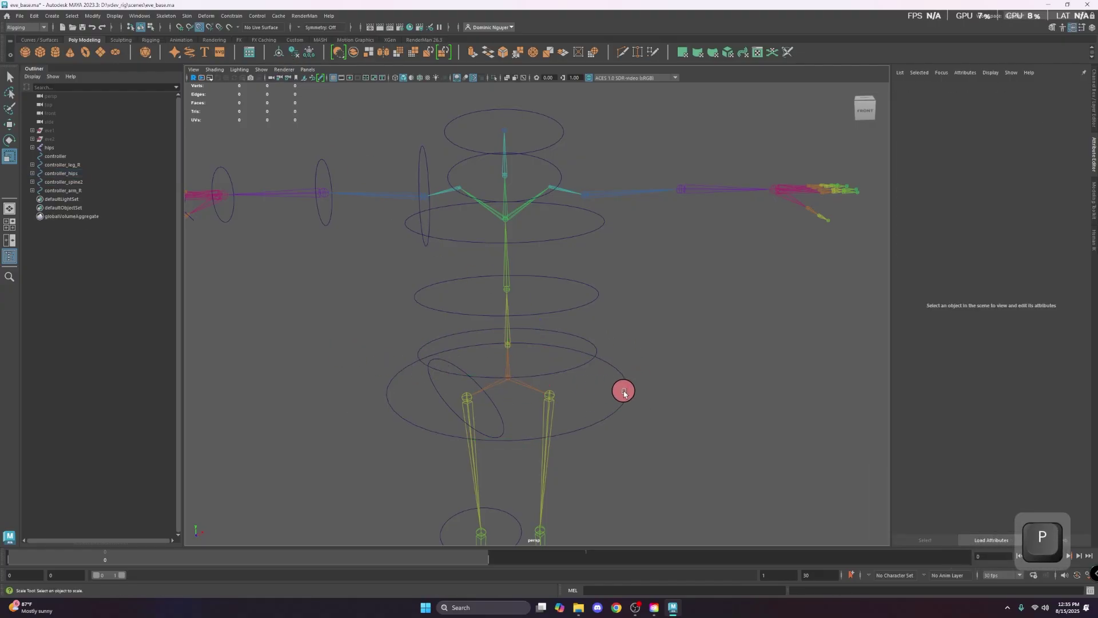
pyautogui.click(606, 381)
pyautogui.keyDown('alt'); pyautogui.moveTo(606, 380); pyautogui.dragTo(610, 314); pyautogui.keyUp('alt')
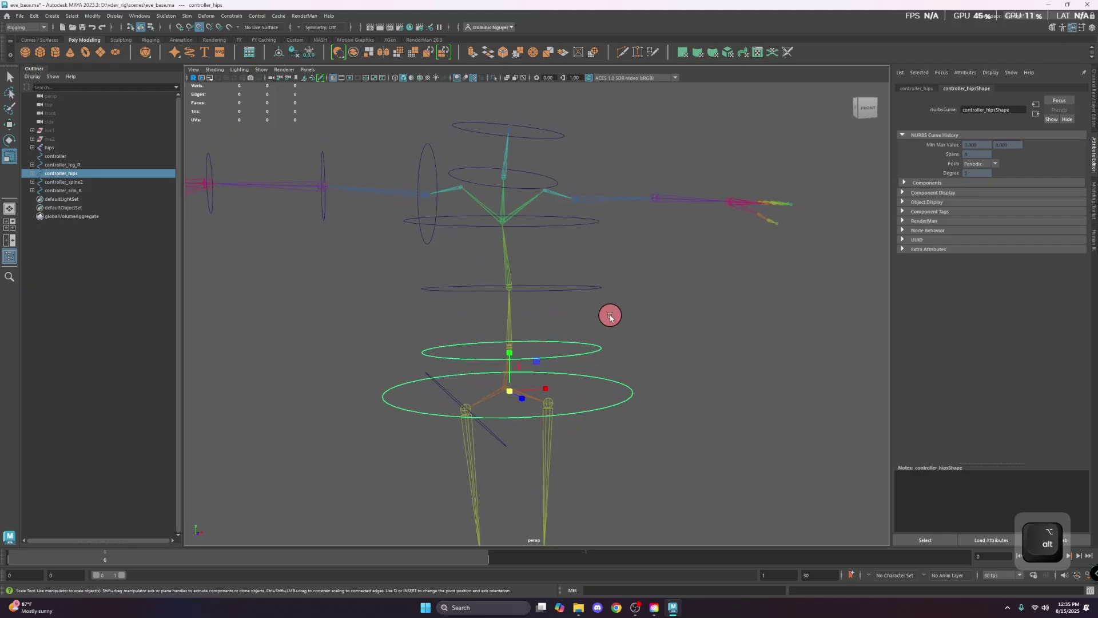
# - Parent controller_spine2 under controller_spine1 and select controller_hips to check the full spine chain
pyautogui.click(607, 350)
pyautogui.click(599, 297)
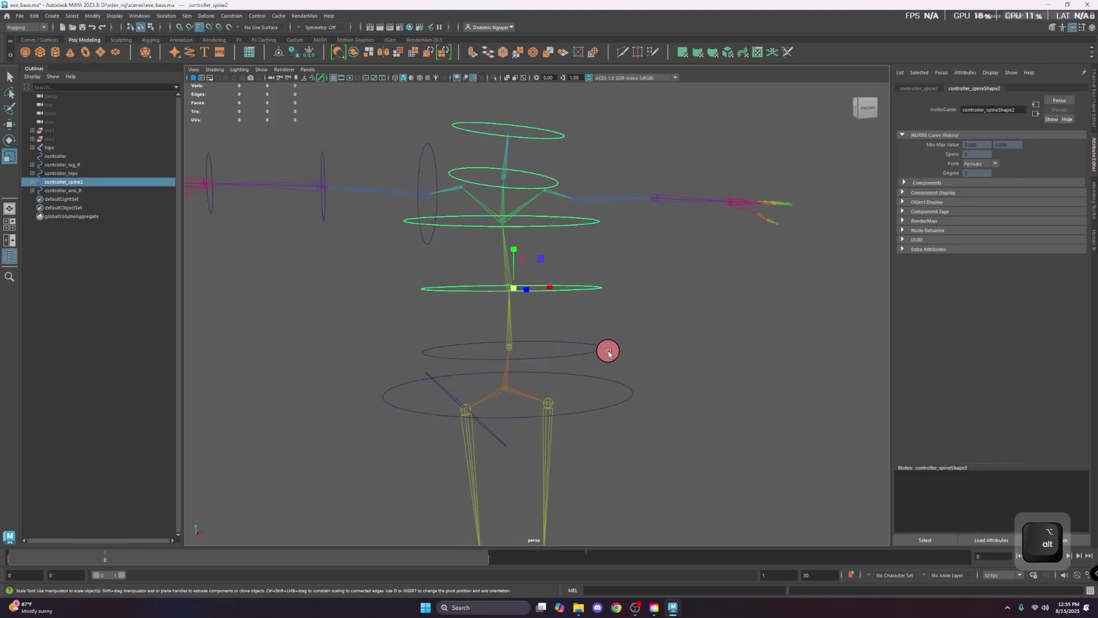
pyautogui.keyDown('shift'); pyautogui.click(585, 346); pyautogui.keyUp('shift')
pyautogui.press('p')
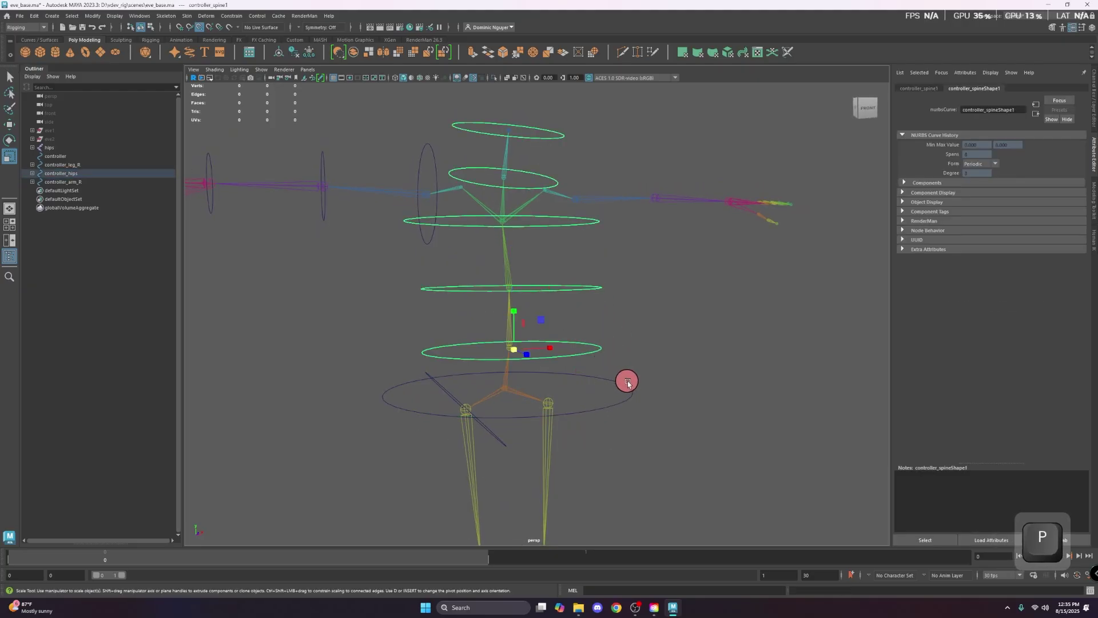
pyautogui.click(624, 397)
pyautogui.keyDown('alt'); pyautogui.moveTo(623, 397); pyautogui.dragTo(522, 400); pyautogui.keyUp('alt')
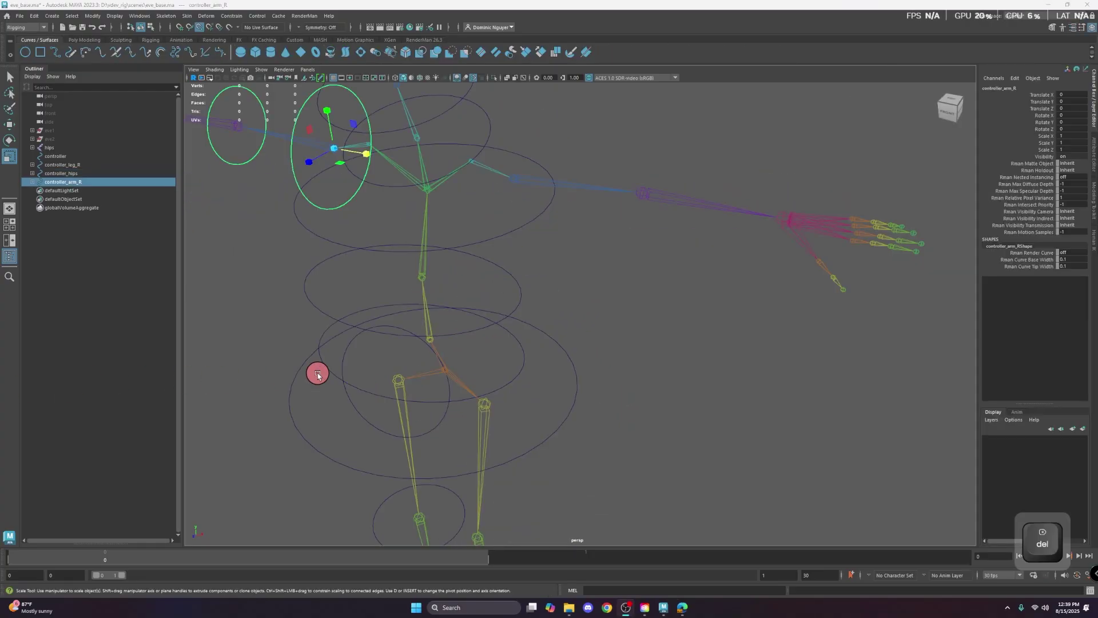
# - Duplicate the controller_arm_R chain and snap the copy onto the upper-arm joint on the character's left side
pyautogui.scroll(-2, 330, 373)
pyautogui.keyDown('alt'); pyautogui.moveTo(331, 373); pyautogui.dragTo(396, 356); pyautogui.keyUp('alt')
pyautogui.keyDown('alt'); pyautogui.moveTo(386, 294); pyautogui.dragTo(296, 263); pyautogui.keyUp('alt')
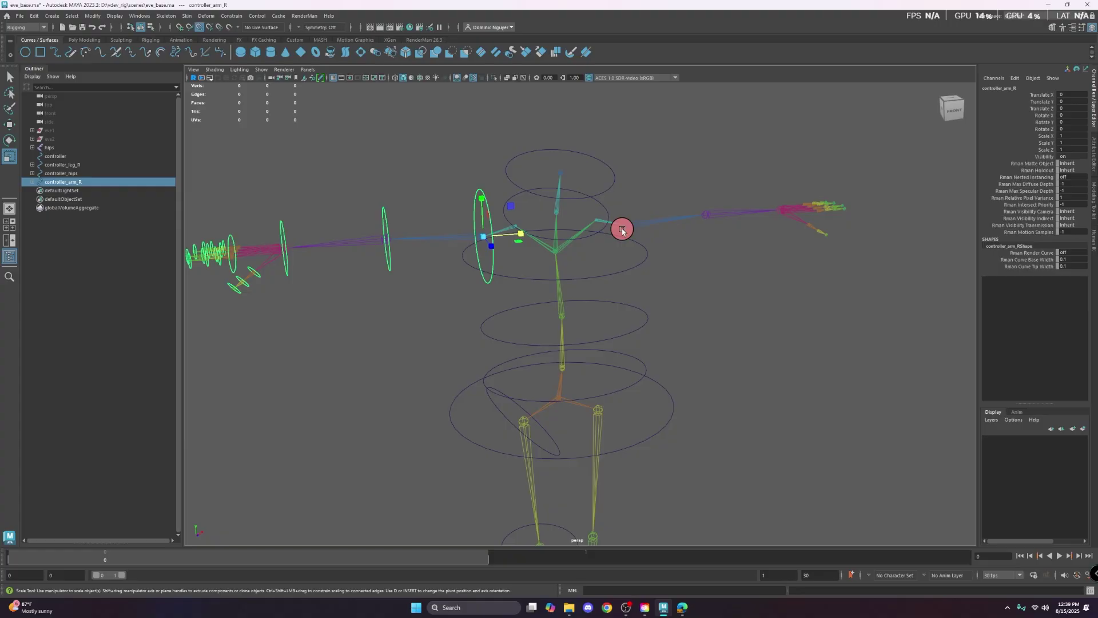
pyautogui.press('w')
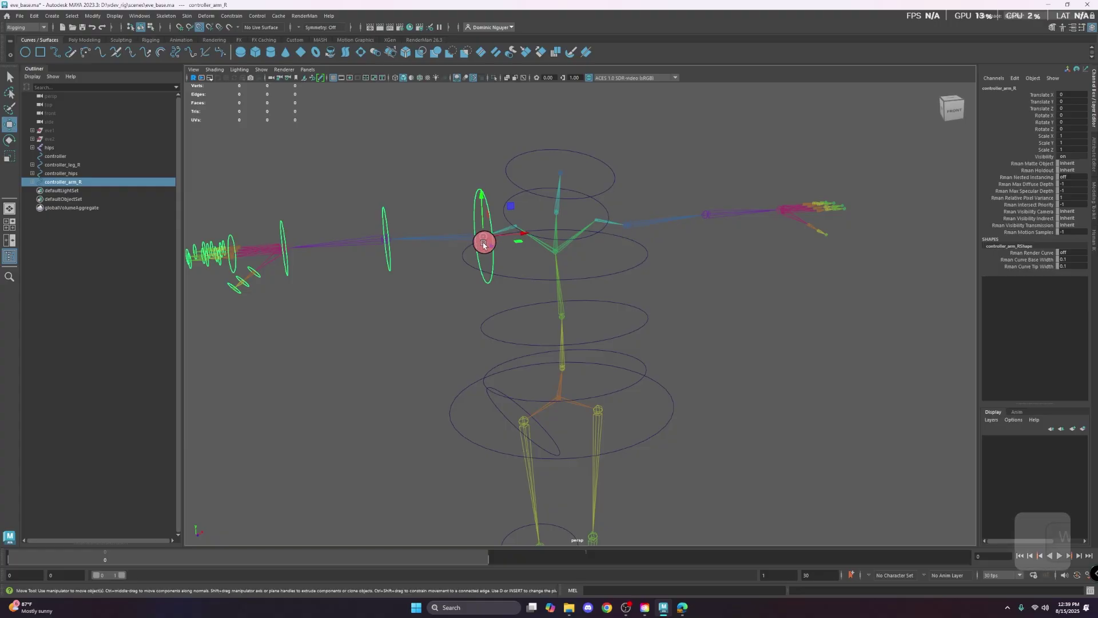
pyautogui.click(199, 27)
pyautogui.click(484, 239)
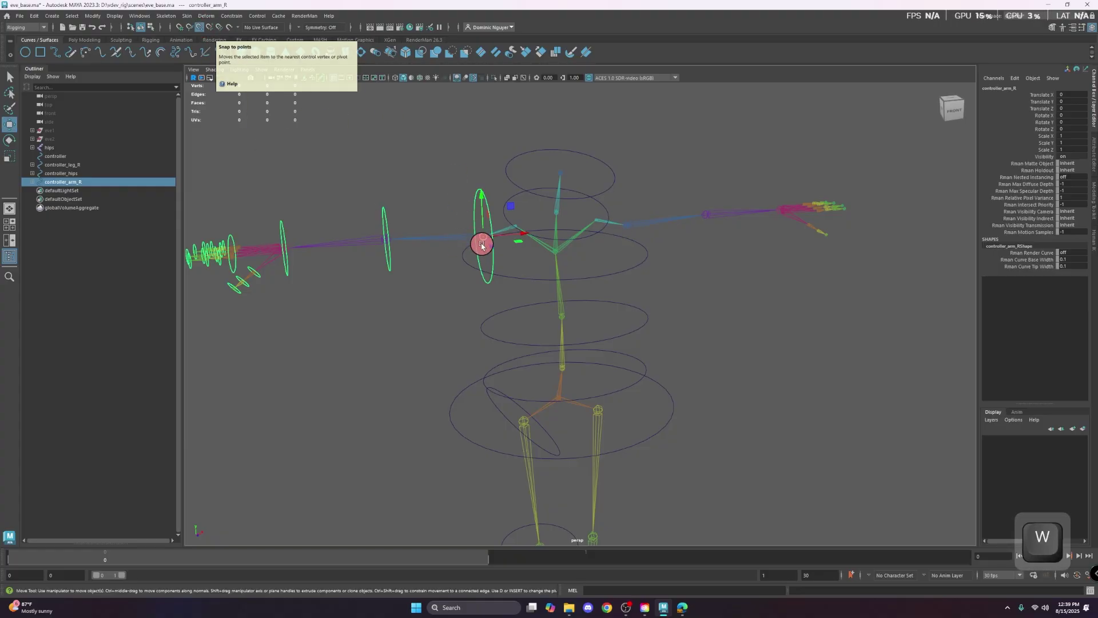
pyautogui.moveTo(485, 238)
pyautogui.keyDown('shift'); pyautogui.mouseDown()
pyautogui.moveTo(637, 238)
pyautogui.moveTo(632, 228)
pyautogui.mouseUp(); pyautogui.keyUp('shift')
pyautogui.scroll(2, 650, 210)
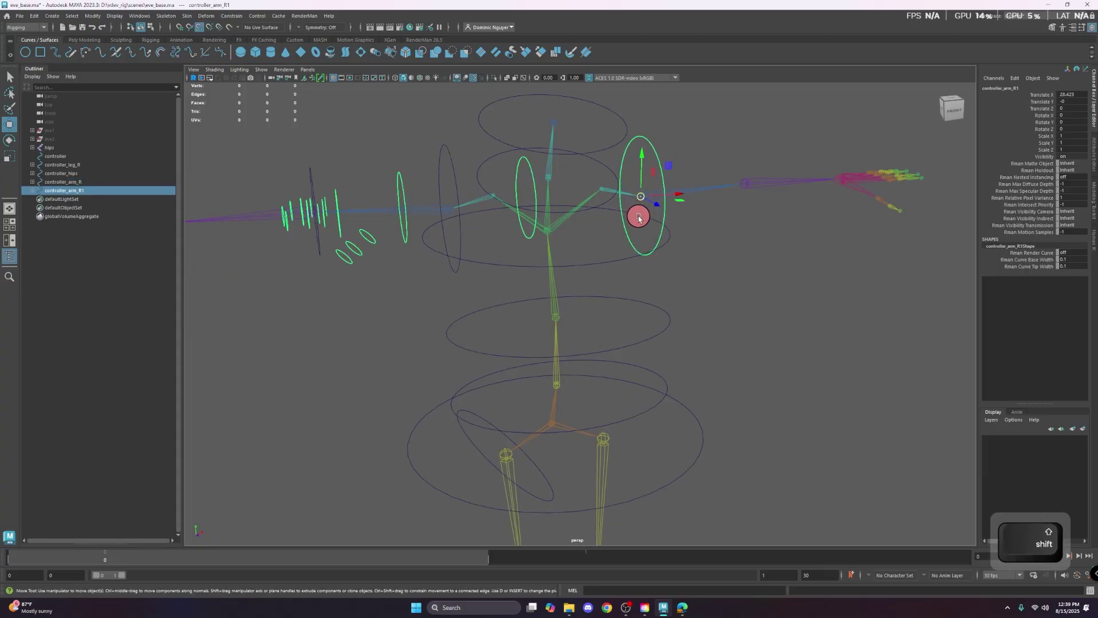
# - Mirror the duplicated arm controller chain along the left arm by setting Scale X to -1 and Scale Z to 1
pyautogui.press('r')
pyautogui.moveTo(678, 198); pyautogui.dragTo(640, 210)
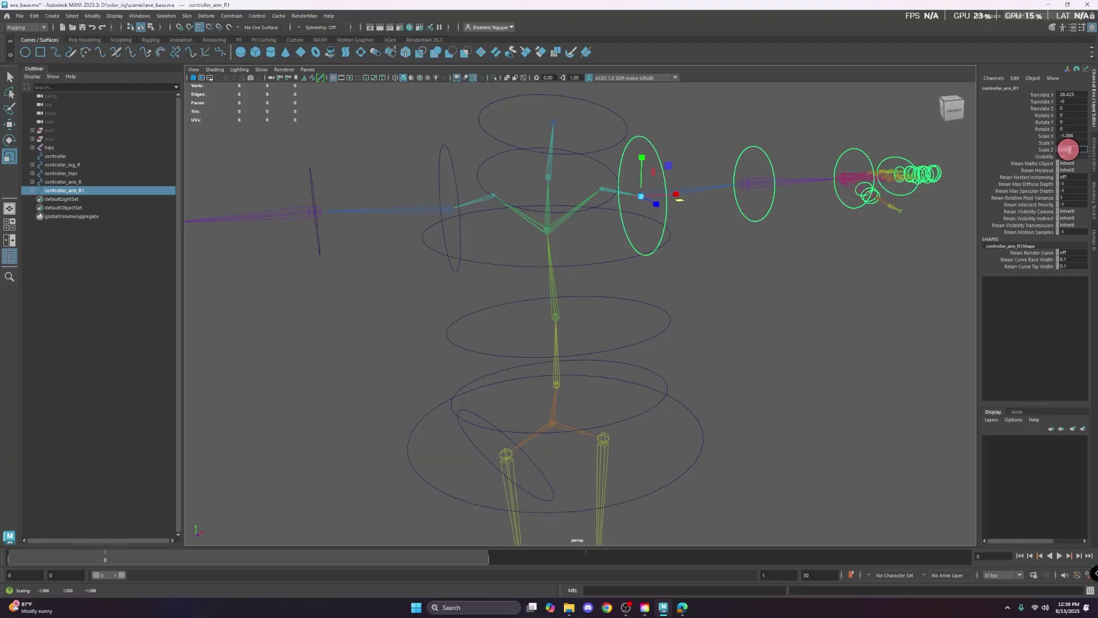
pyautogui.click(1073, 136)
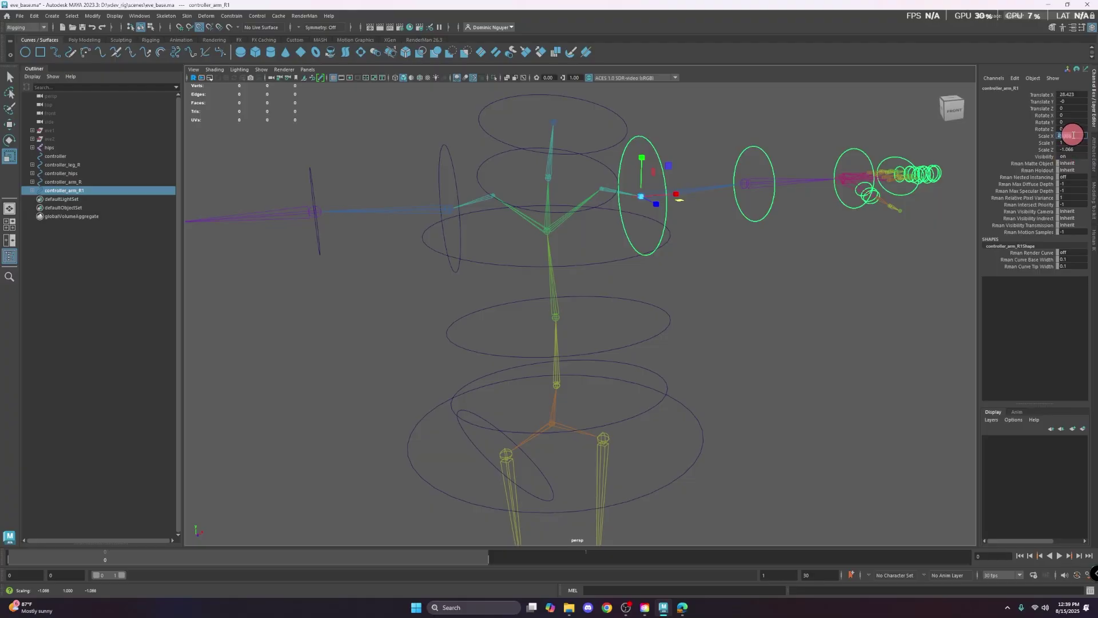
pyautogui.write('-1')
pyautogui.press('Return')
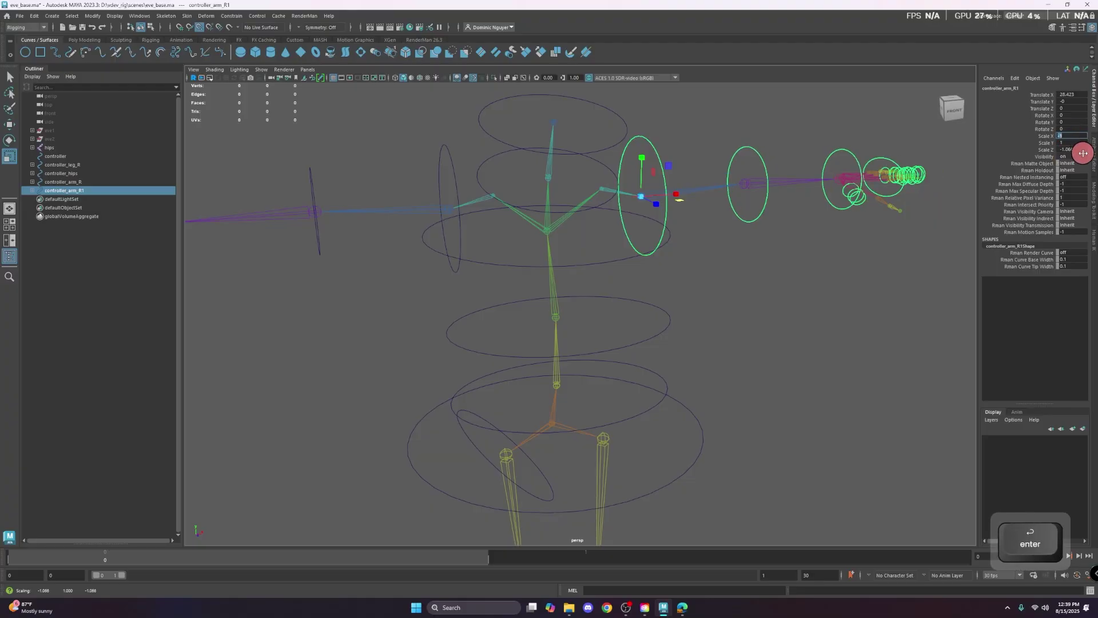
pyautogui.write('1')
pyautogui.press('Return')
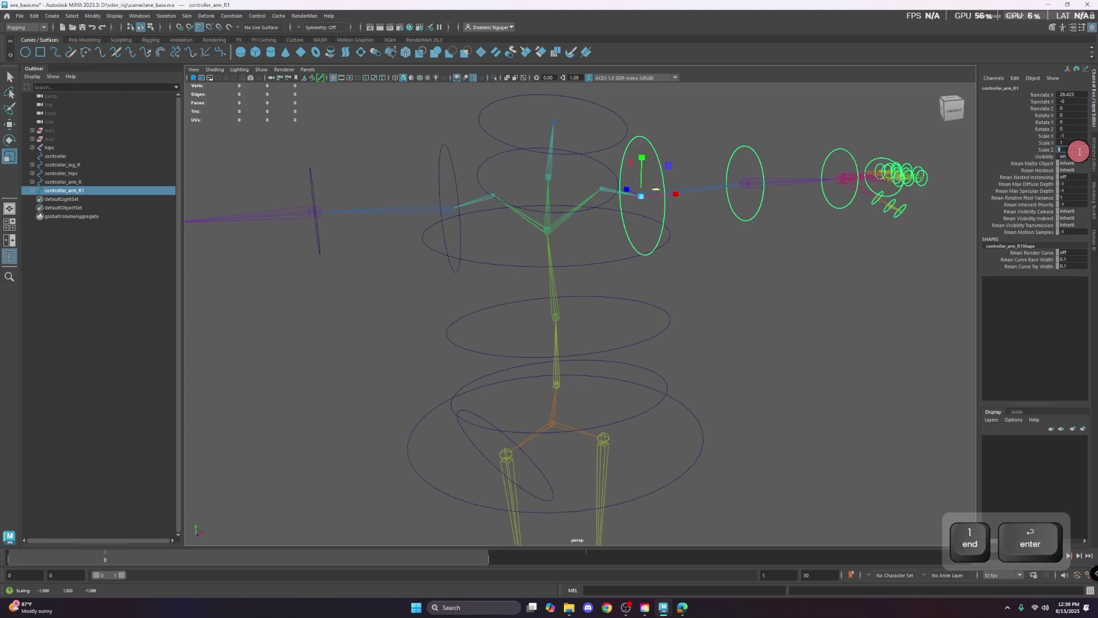
pyautogui.click(1043, 137)
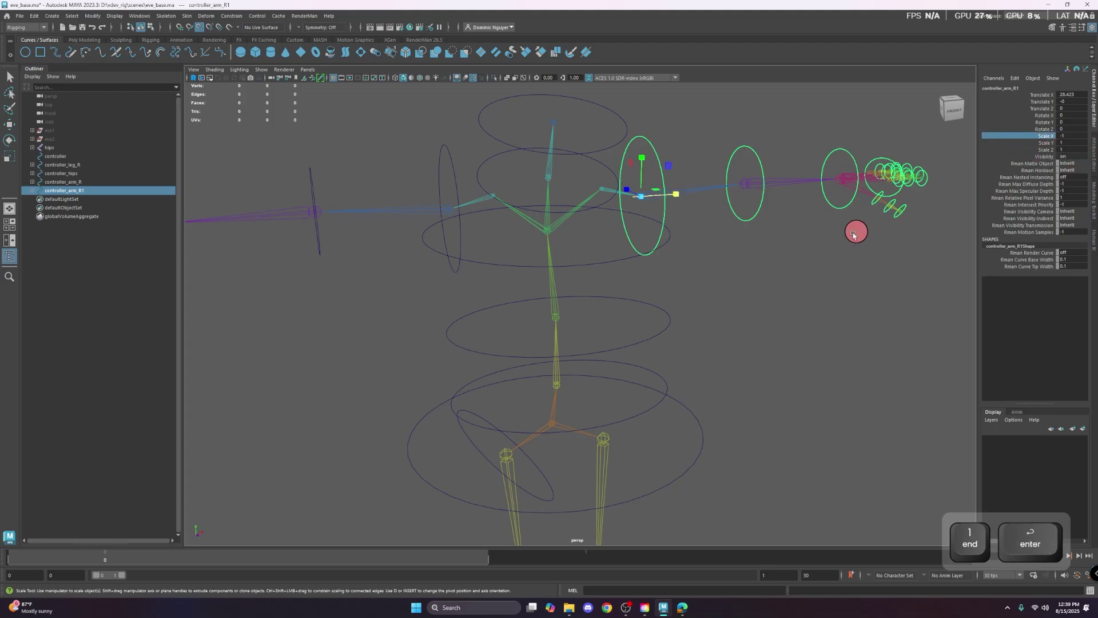
pyautogui.click(854, 235)
pyautogui.keyDown('alt'); pyautogui.moveTo(829, 259); pyautogui.dragTo(822, 269); pyautogui.keyUp('alt')
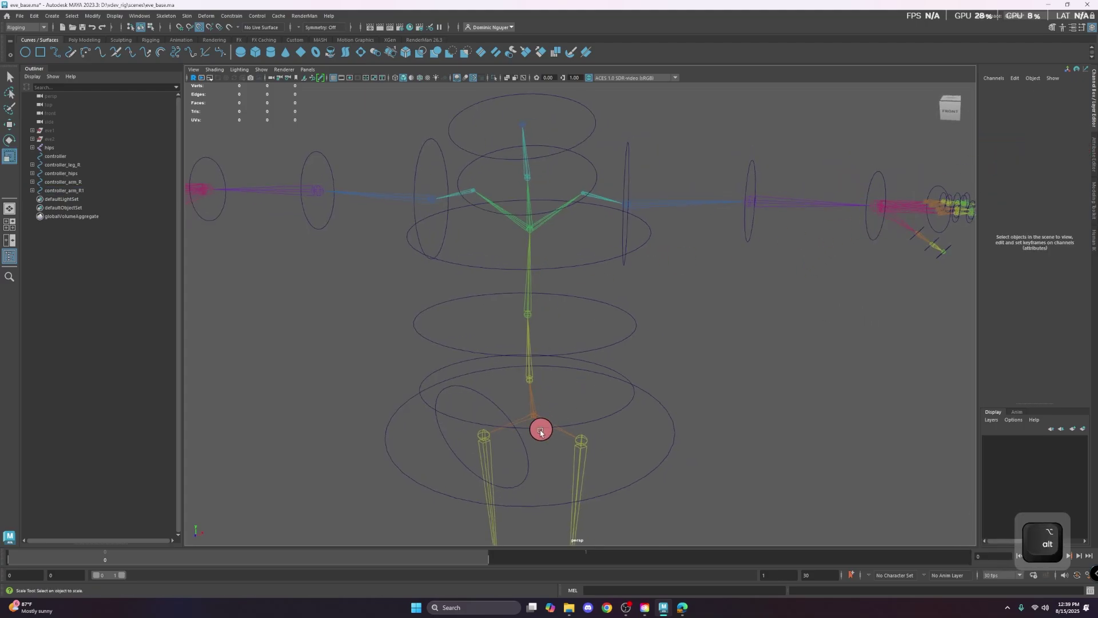
# - Duplicate the controller_leg_R chain onto the character's left leg joint and mirror the copy with Scale X -1
pyautogui.click(524, 475)
pyautogui.press('w')
pyautogui.keyDown('shift'); pyautogui.moveTo(484, 436); pyautogui.dragTo(578, 450); pyautogui.keyUp('shift')
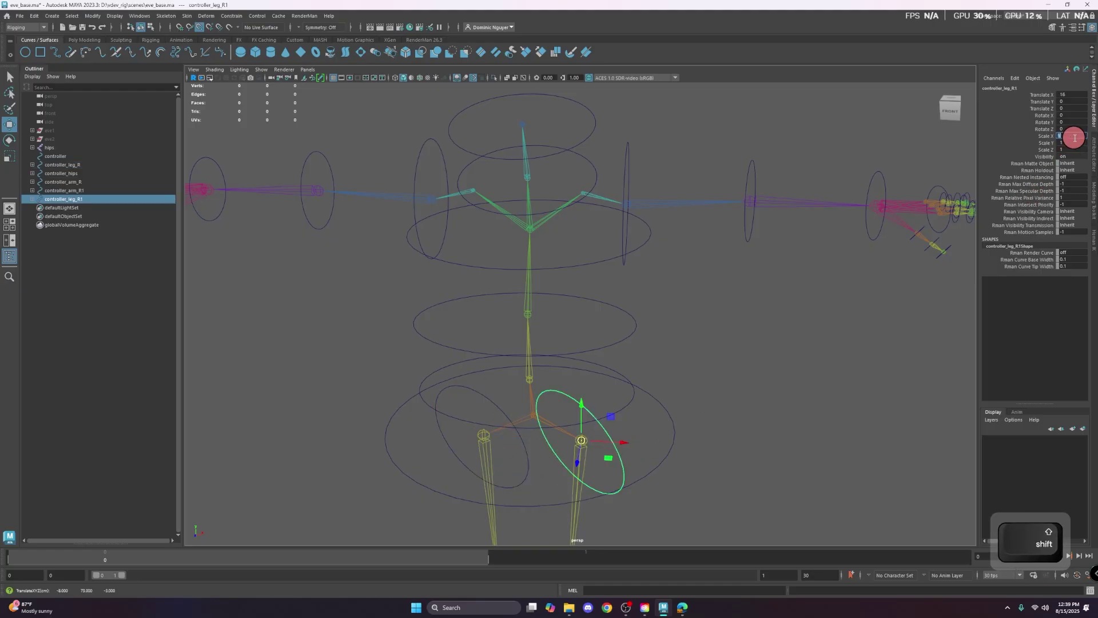
pyautogui.write('-1')
pyautogui.press('Return')
pyautogui.scroll(-5, 695, 452)
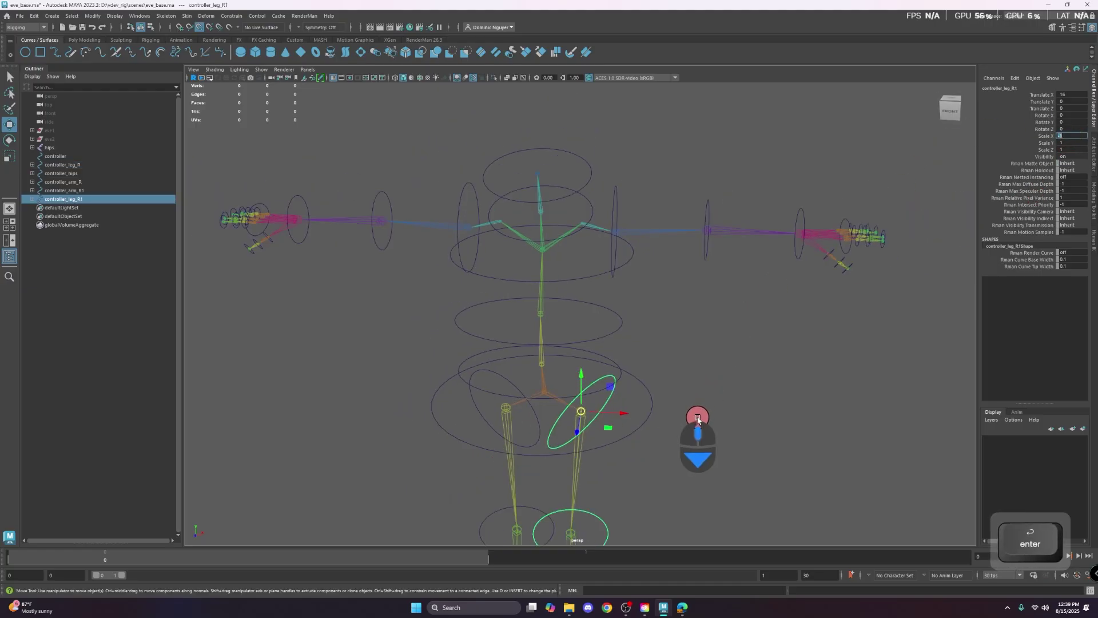
pyautogui.click(695, 453)
pyautogui.keyDown('alt'); pyautogui.moveTo(695, 452); pyautogui.dragTo(693, 311, button='middle'); pyautogui.keyUp('alt')
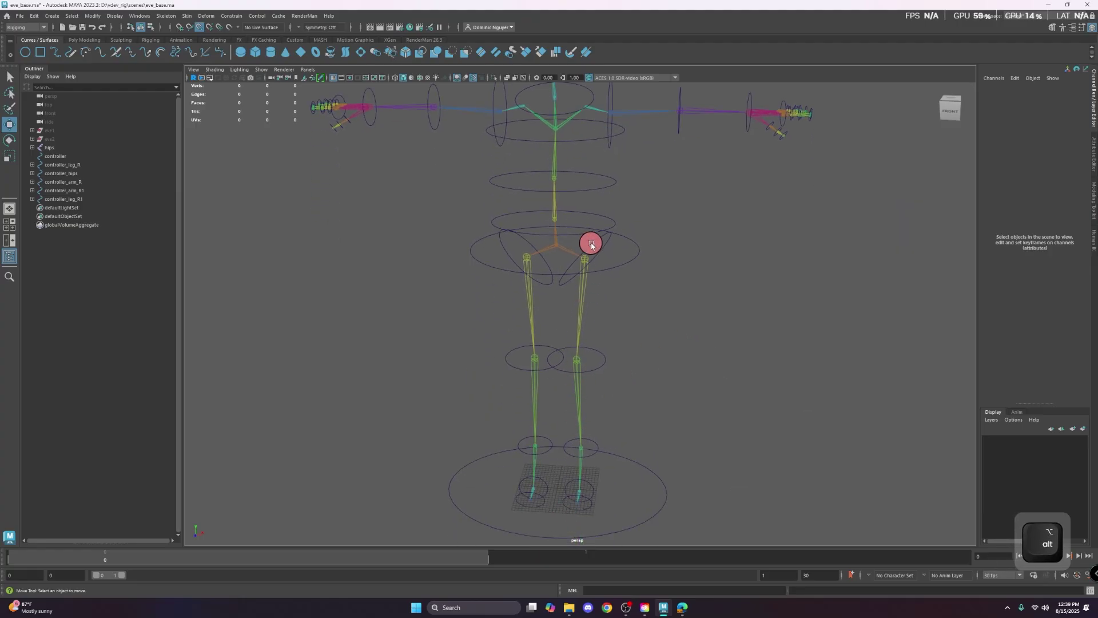
# - Rename the duplicated leg controller as controller_leg_L1
pyautogui.click(572, 266)
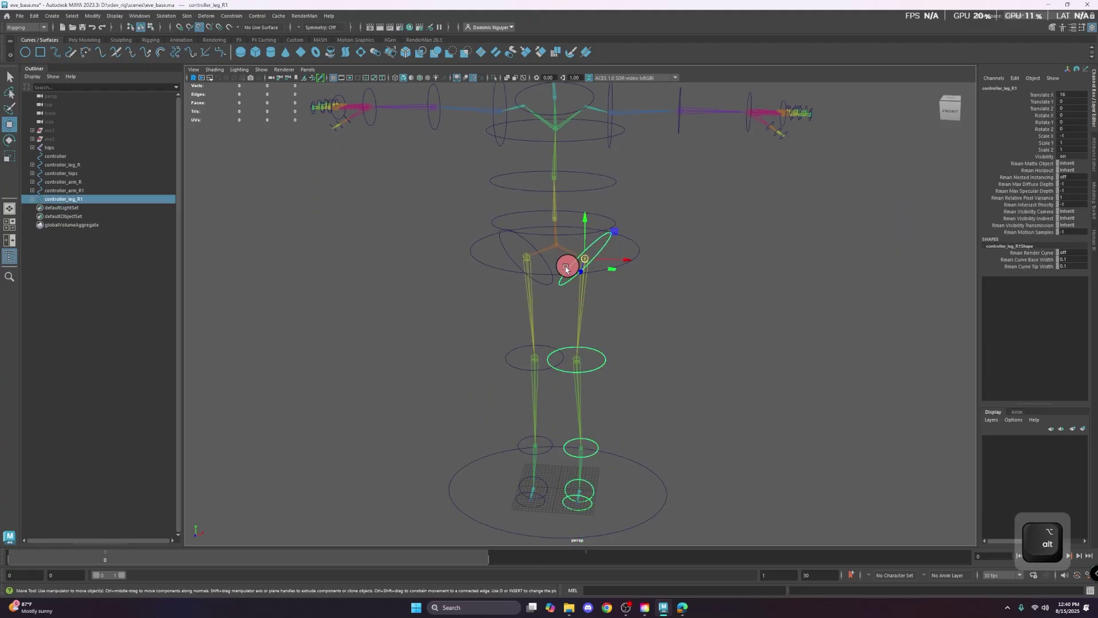
pyautogui.doubleClick(81, 200)
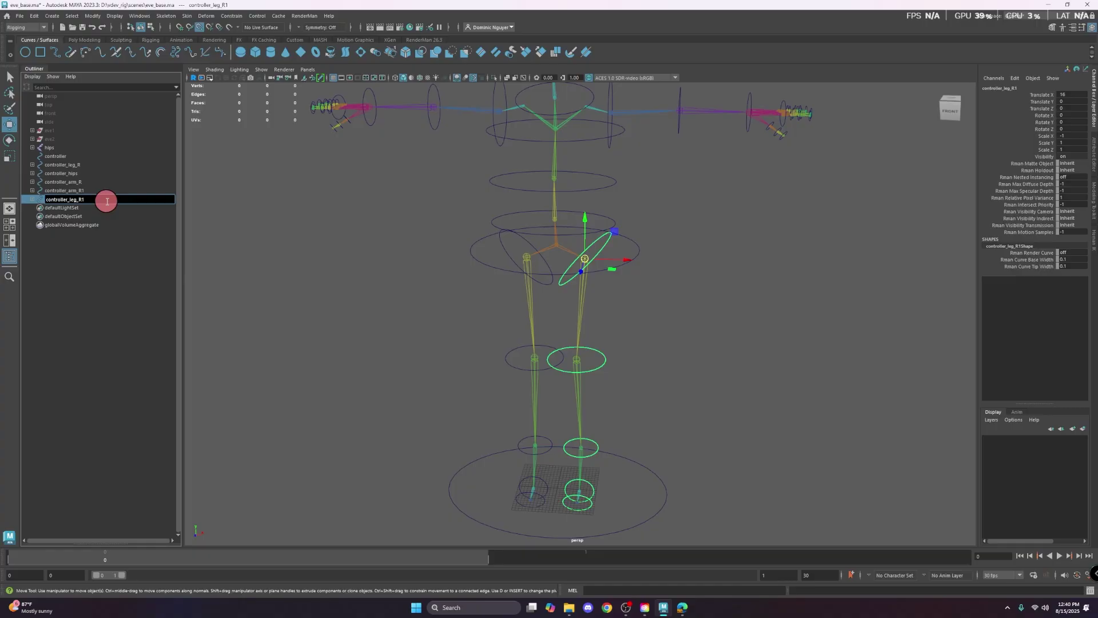
pyautogui.press('BackSpace')
pyautogui.press('BackSpace')
pyautogui.write('L')
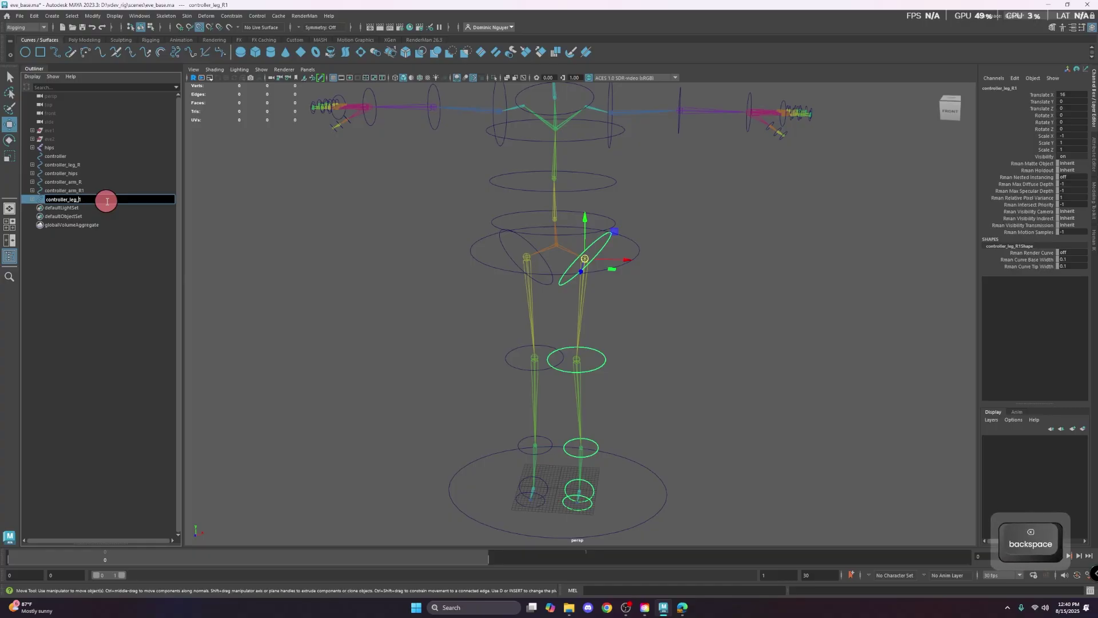
pyautogui.press('Return')
# - Expand the controller_leg_L1 chain and rename its foot controller as controller_foot_L
pyautogui.click(32, 200)
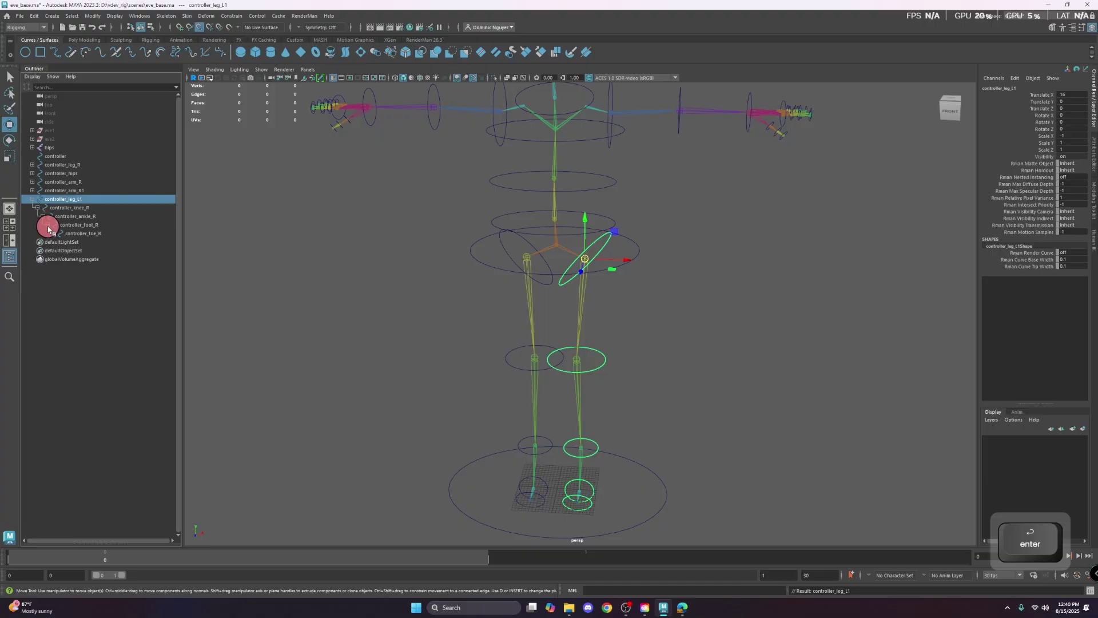
pyautogui.click(85, 234)
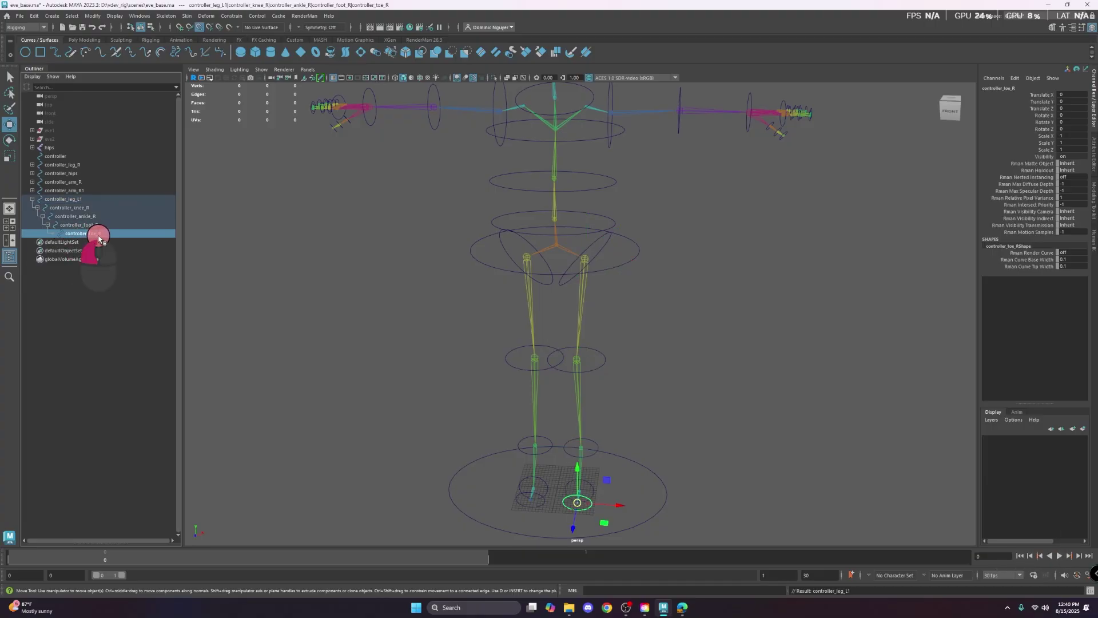
pyautogui.doubleClick(100, 235)
pyautogui.press('Return')
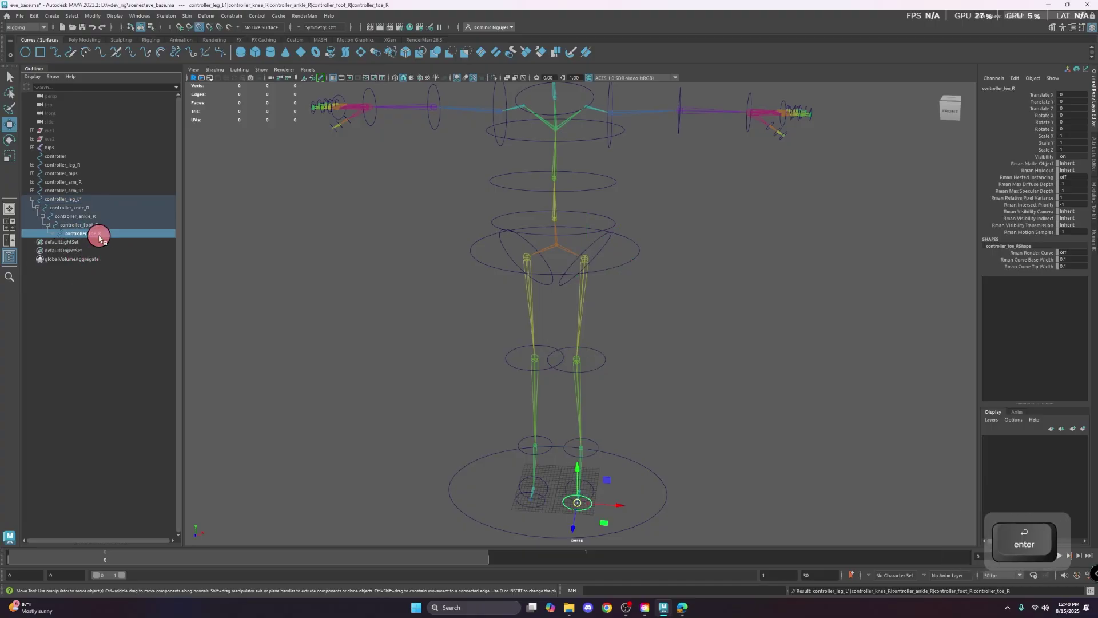
pyautogui.doubleClick(94, 225)
pyautogui.press('End')
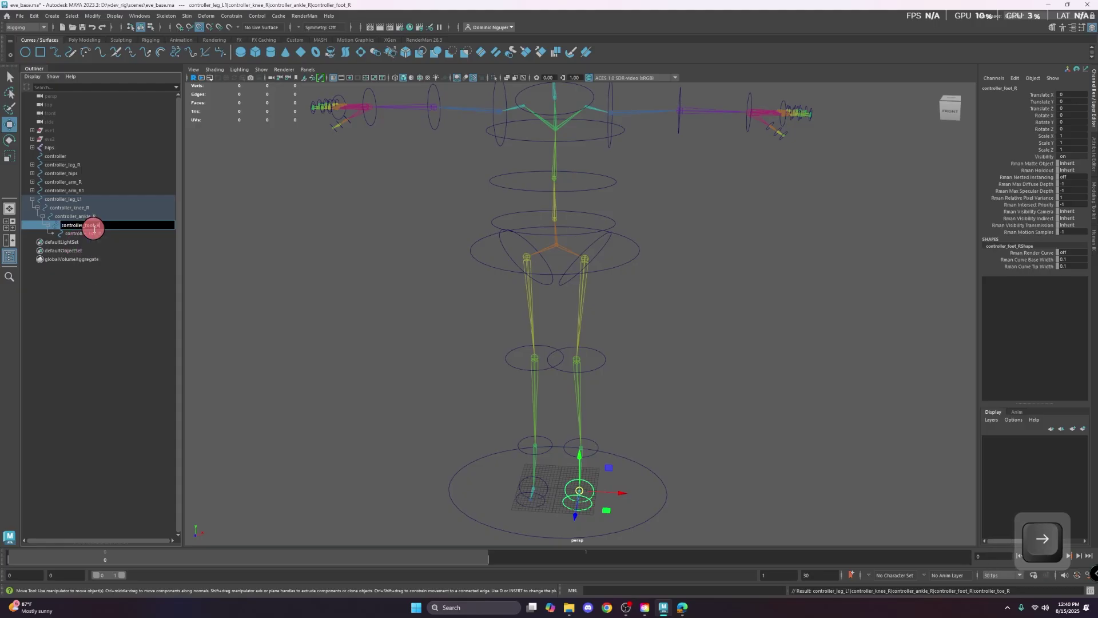
pyautogui.press('BackSpace')
pyautogui.write('L')
pyautogui.press('Return')
# - Rename the toe controller in the duplicated left leg chain as controller_toe_L
pyautogui.doubleClick(98, 233)
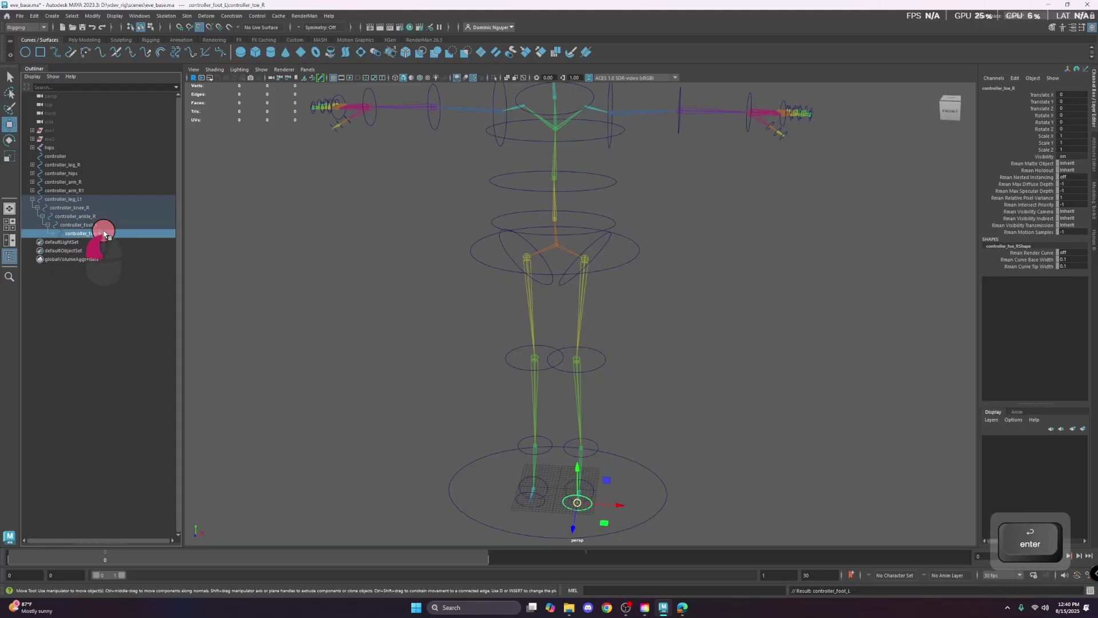
pyautogui.press('End')
pyautogui.press('BackSpace')
pyautogui.write('L')
pyautogui.press('Return')
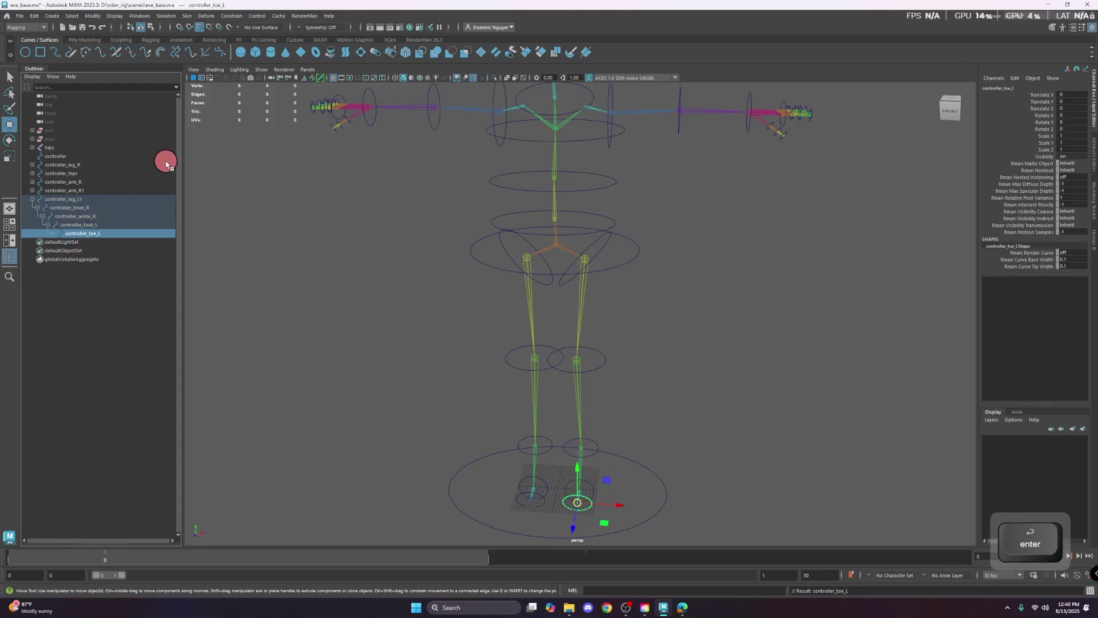
# - Rename the left leg chain's ankle and knee controllers as controller_ankle_L and controller_knee_L
pyautogui.click(108, 216)
pyautogui.doubleClick(108, 216)
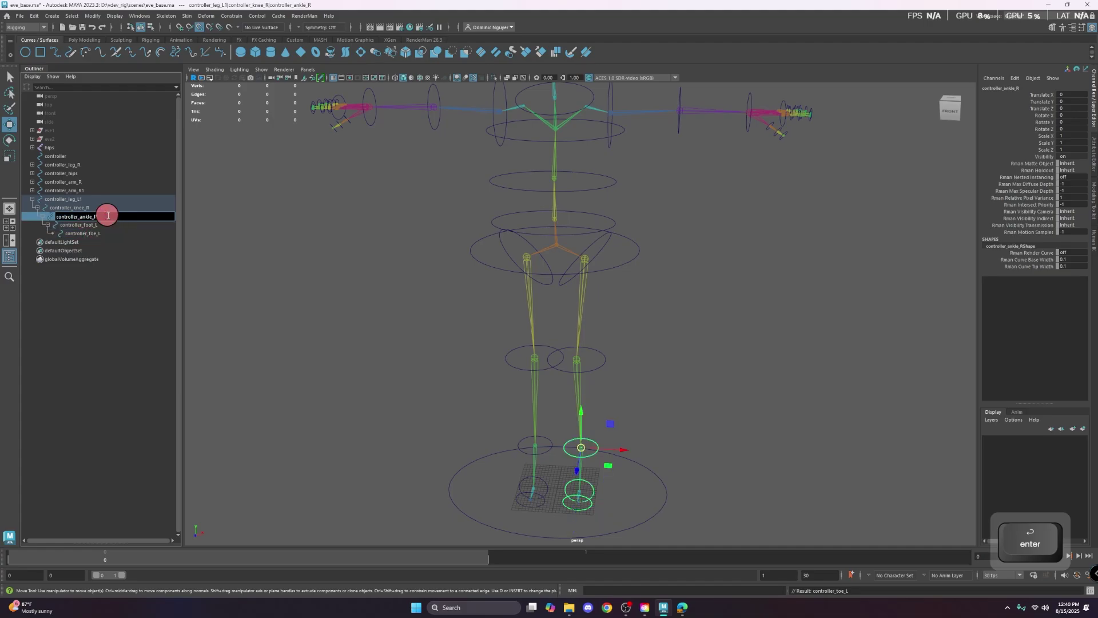
pyautogui.press('Return')
pyautogui.click(93, 208)
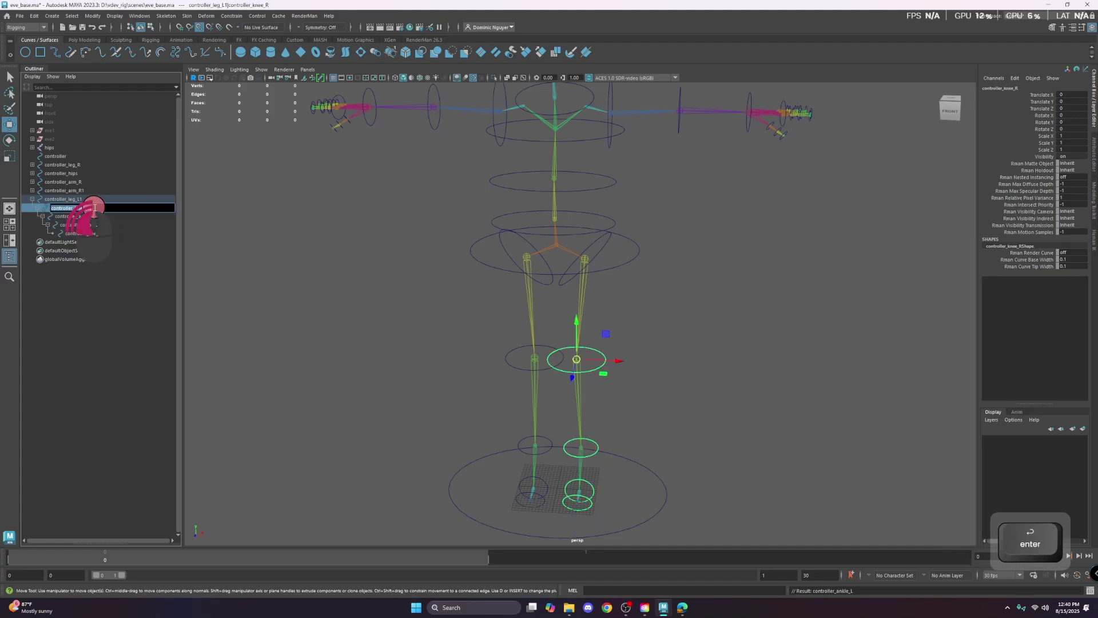
pyautogui.doubleClick(94, 207)
pyautogui.write('L')
pyautogui.press('Return')
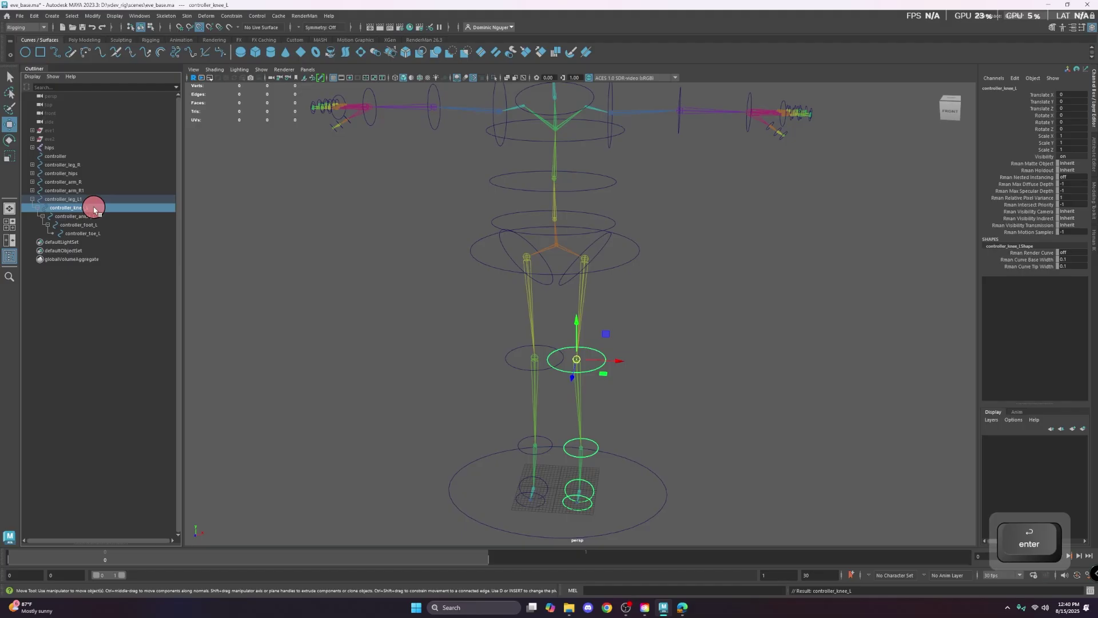
# - Rename the parent controller of the left leg chain as controller_leg_L
pyautogui.doubleClick(92, 200)
pyautogui.click(93, 202)
pyautogui.press('BackSpace')
pyautogui.press('BackSpace')
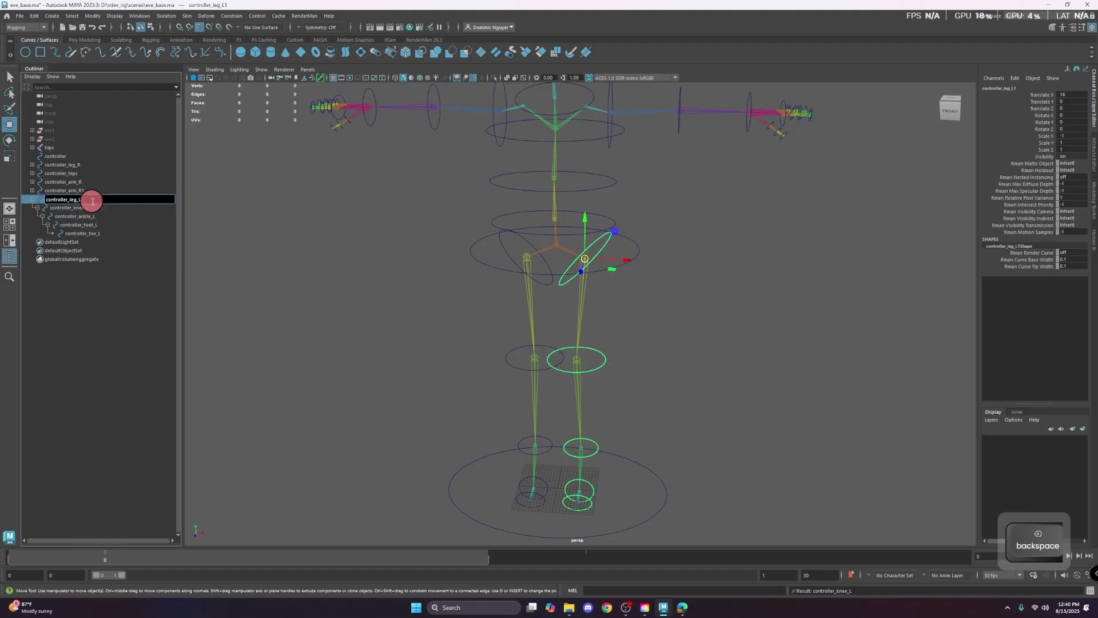
pyautogui.write('L')
pyautogui.press('Return')
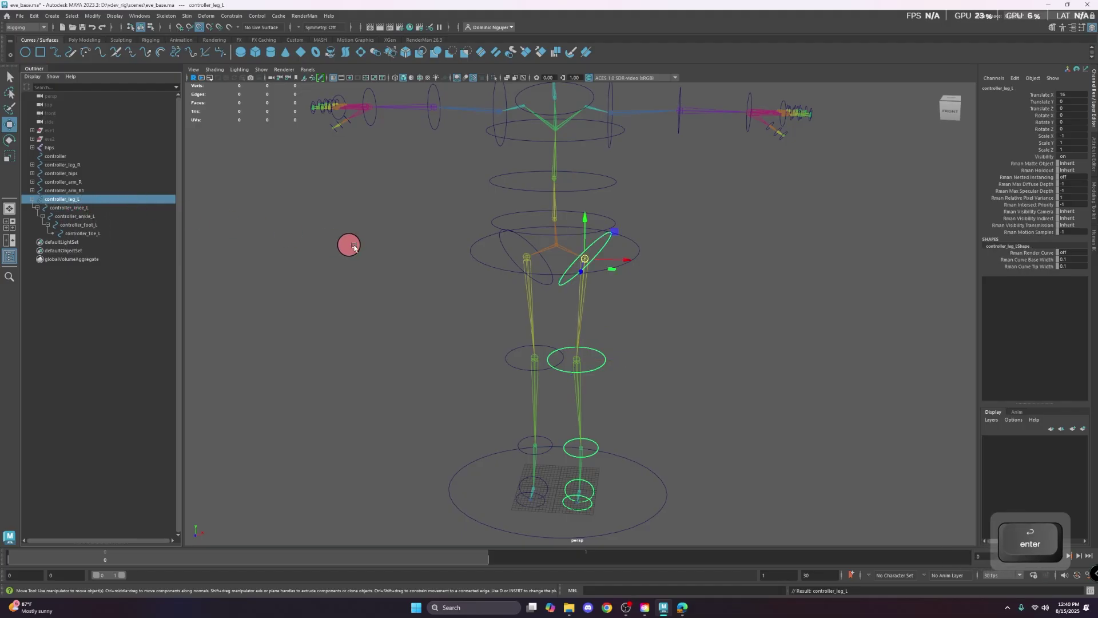
# - Rename the duplicated arm controller controller_arm_R1 as controller_arm_L
pyautogui.doubleClick(83, 190)
pyautogui.click(88, 191)
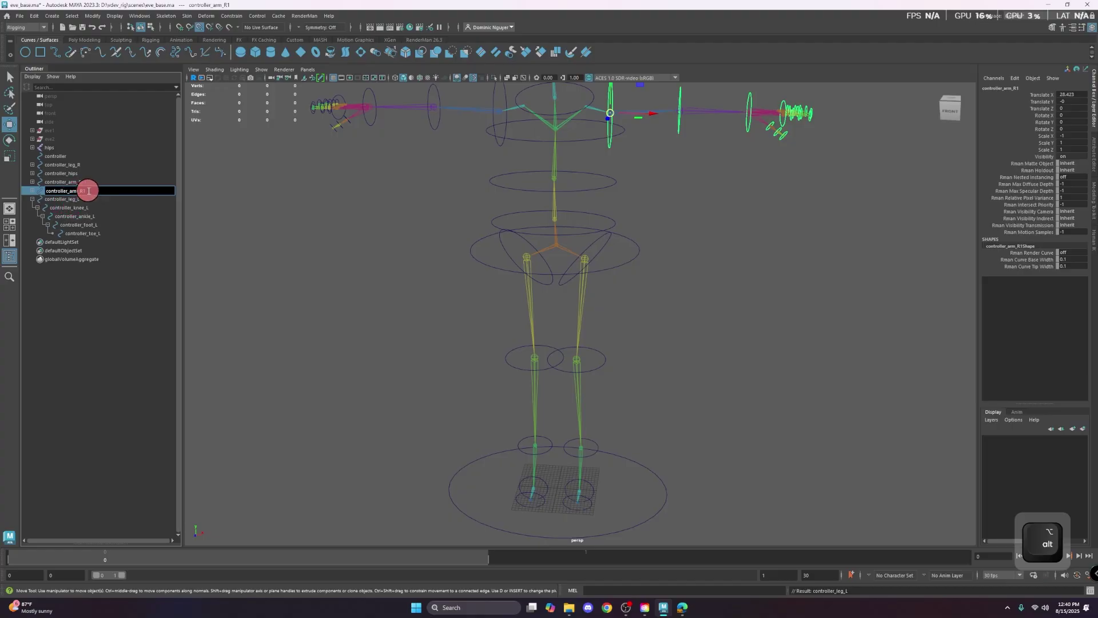
pyautogui.press('BackSpace')
pyautogui.press('BackSpace')
pyautogui.write('L')
pyautogui.press('Return')
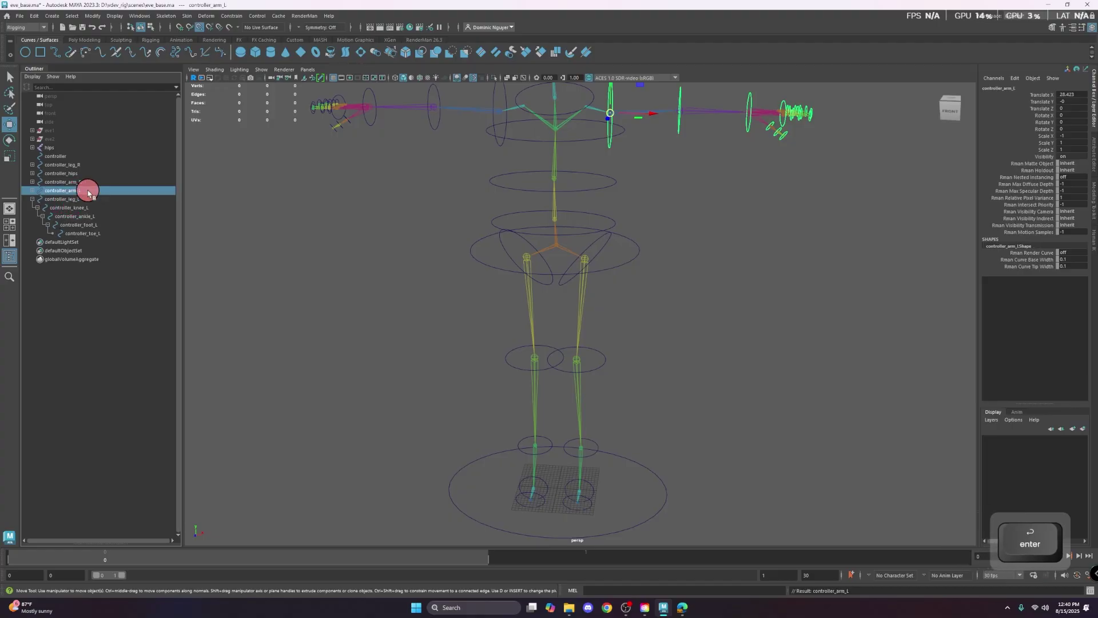
# - Expand the controller_arm_L hierarchy down to the finger controllers and rename its elbow controller as controller_elbow_L
pyautogui.click(32, 190)
pyautogui.click(37, 199)
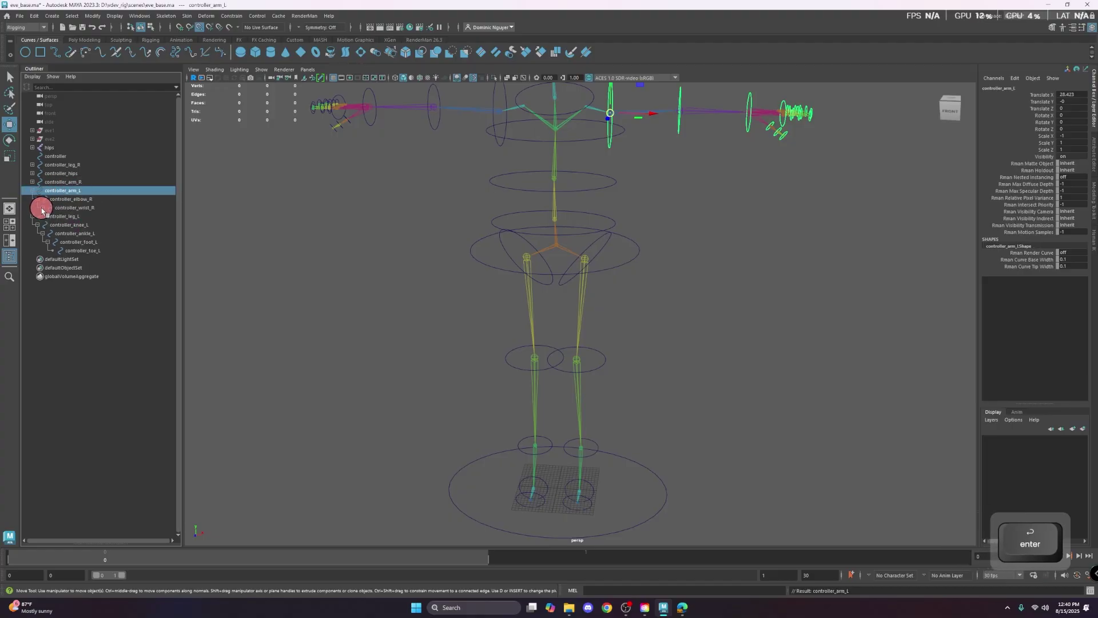
pyautogui.click(43, 208)
pyautogui.click(48, 217)
pyautogui.click(48, 233)
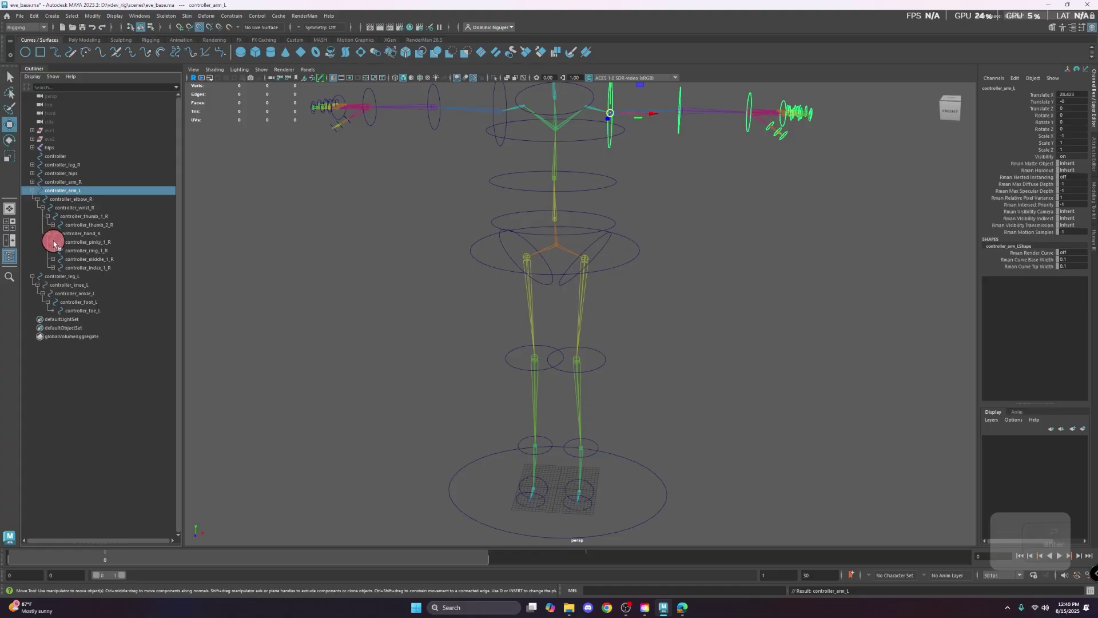
pyautogui.click(53, 242)
pyautogui.click(53, 260)
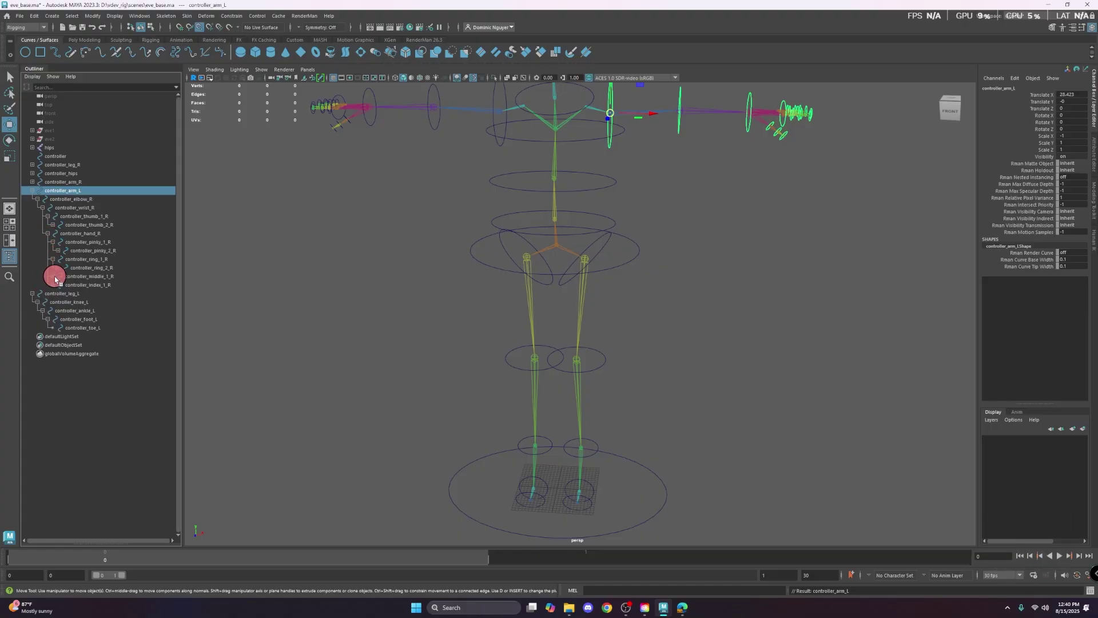
pyautogui.click(53, 277)
pyautogui.click(54, 293)
pyautogui.doubleClick(89, 199)
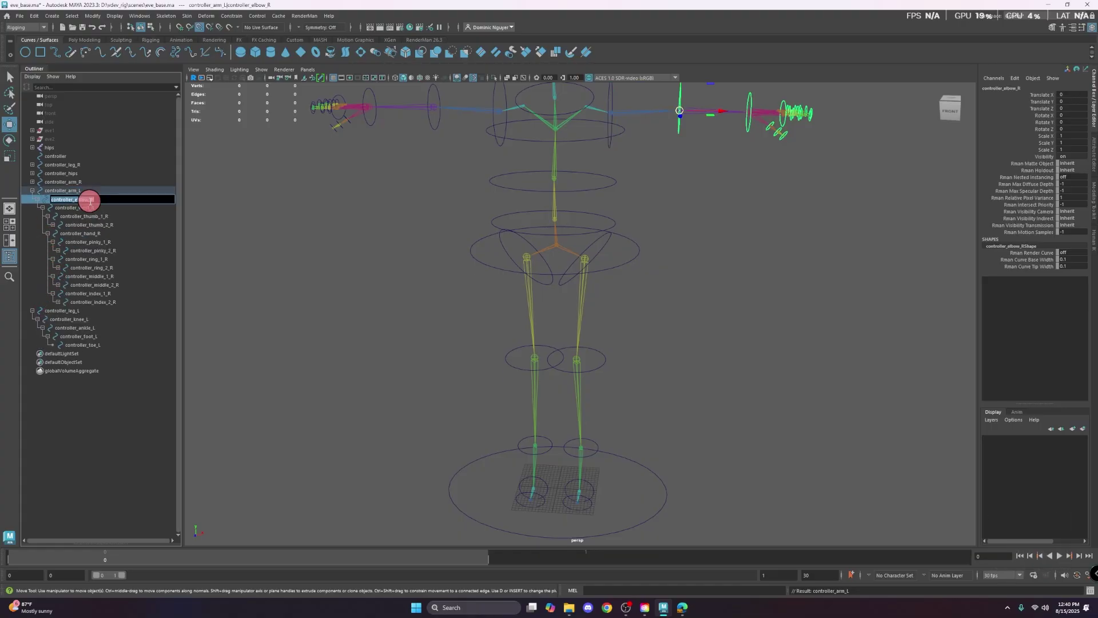
pyautogui.press('Return')
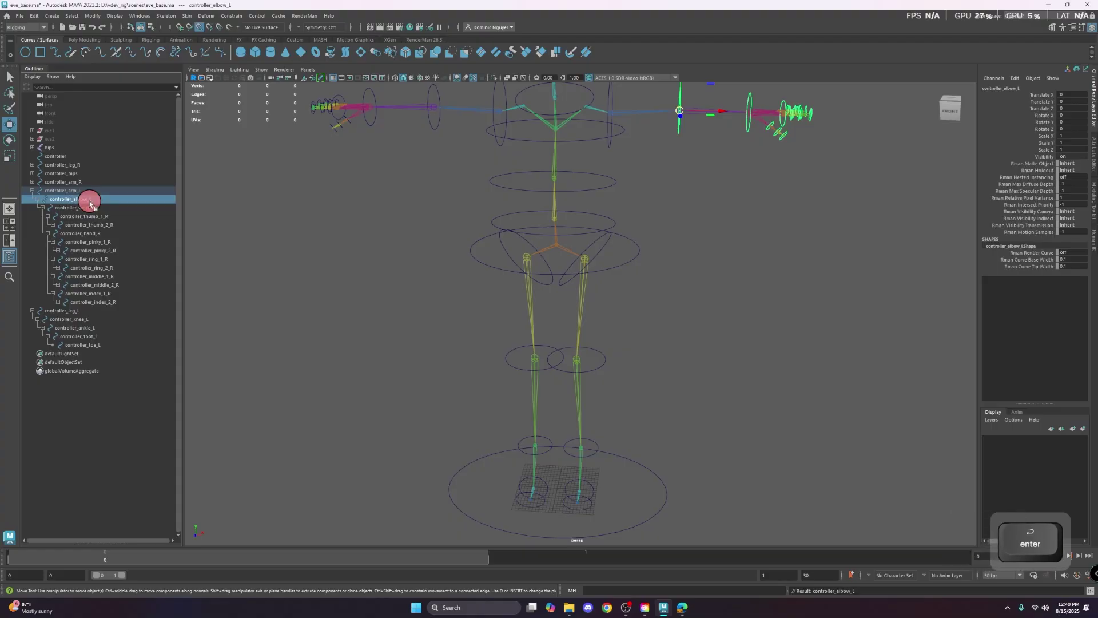
# - Rename the wrist controller in the left arm chain as controller_wrist_L
pyautogui.click(95, 210)
pyautogui.doubleClick(96, 209)
pyautogui.press('Return')
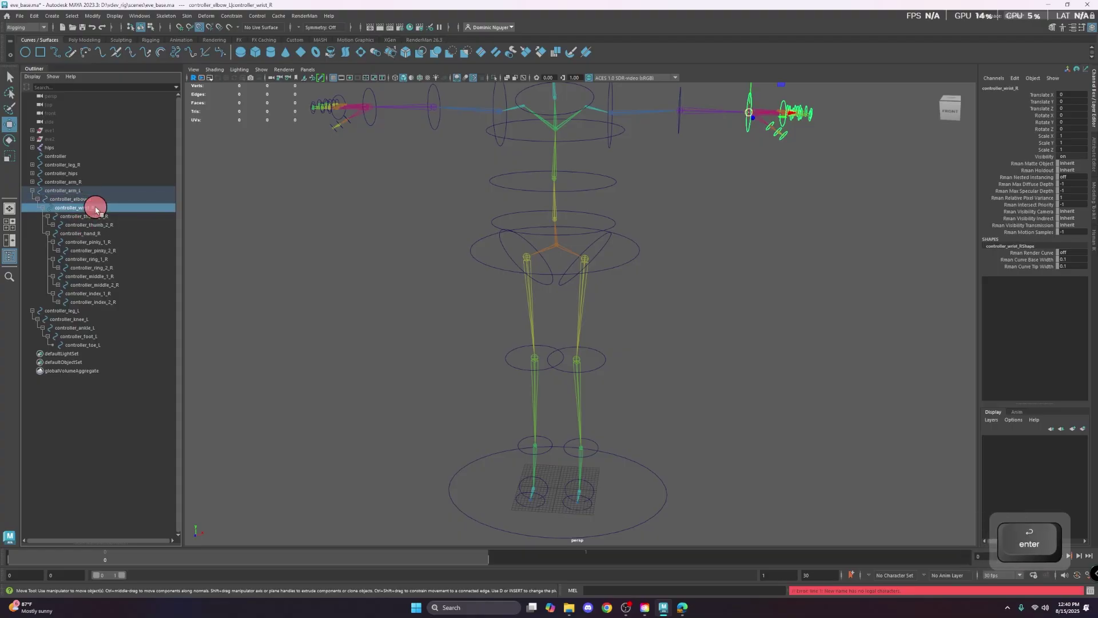
pyautogui.doubleClick(95, 209)
pyautogui.press('Right')
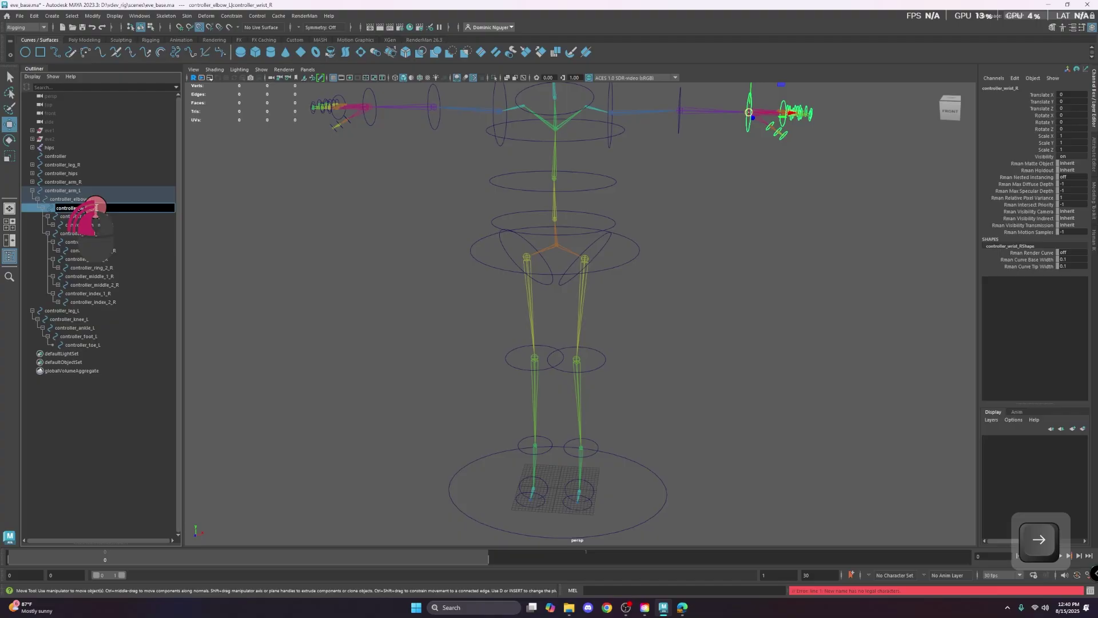
pyautogui.press('BackSpace')
pyautogui.write('L')
pyautogui.press('Return')
# - Rename the two thumb controllers under controller_wrist_L as controller_thumb_1_L and controller_thumb_2_L
pyautogui.doubleClick(108, 215)
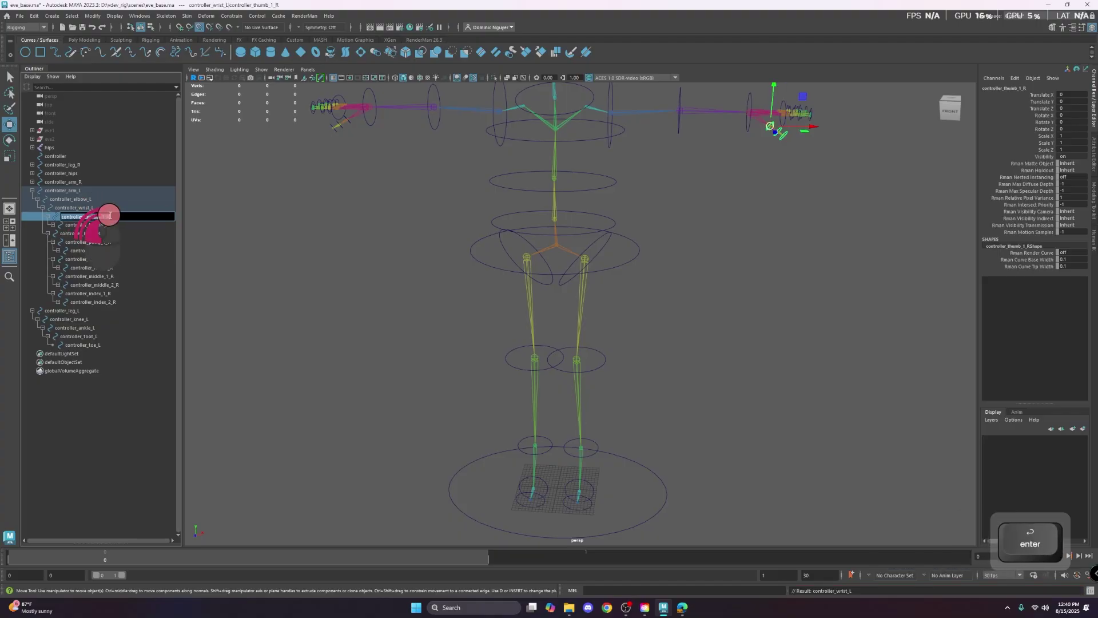
pyautogui.write('L')
pyautogui.press('Return')
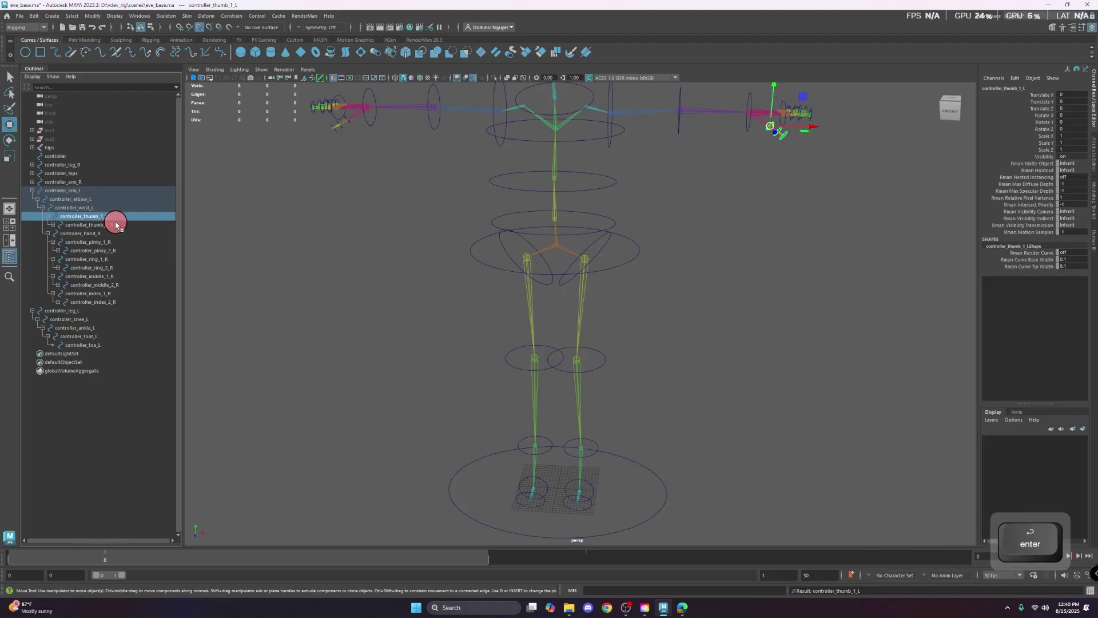
pyautogui.doubleClick(116, 224)
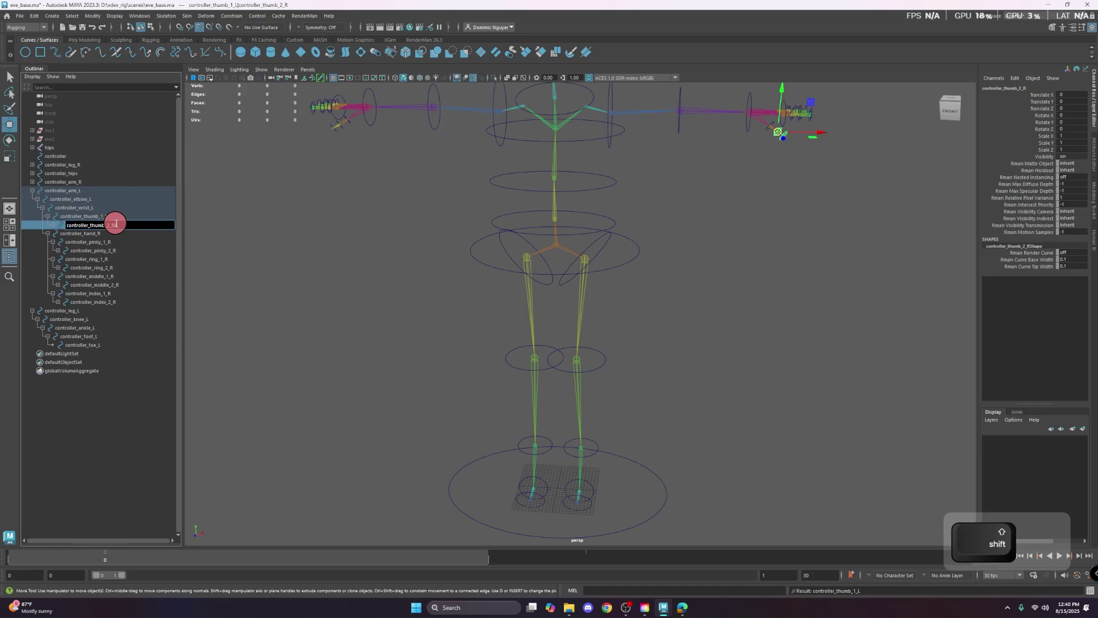
pyautogui.write('L')
pyautogui.press('Return')
# - Rename the hand controller under controller_wrist_L as controller_hand_L
pyautogui.doubleClick(127, 232)
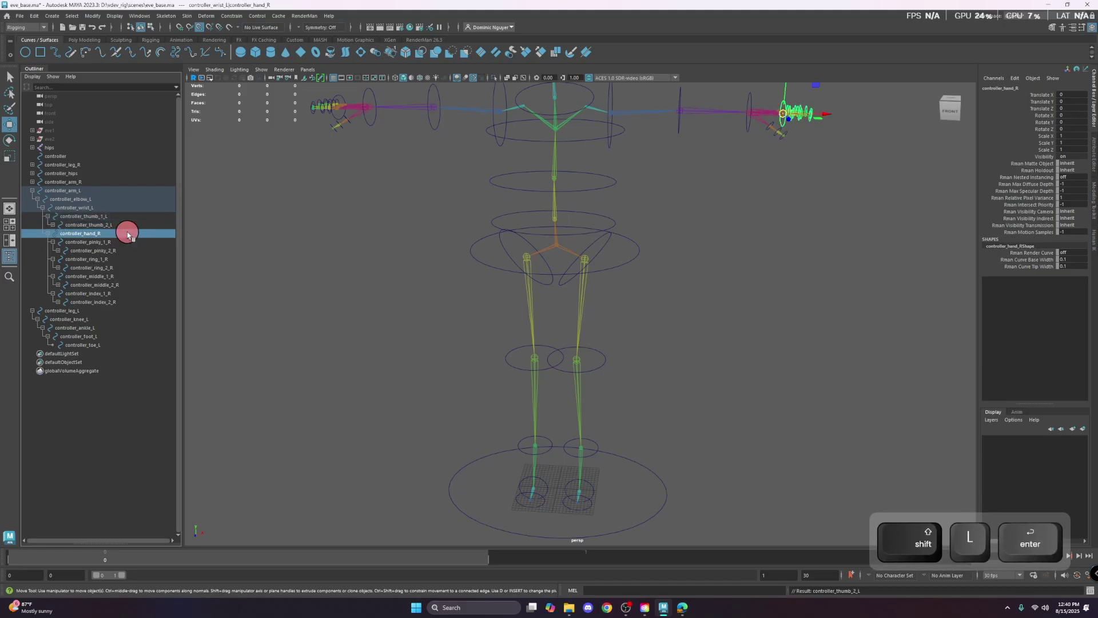
pyautogui.press('BackSpace')
pyautogui.write('L')
pyautogui.press('Return')
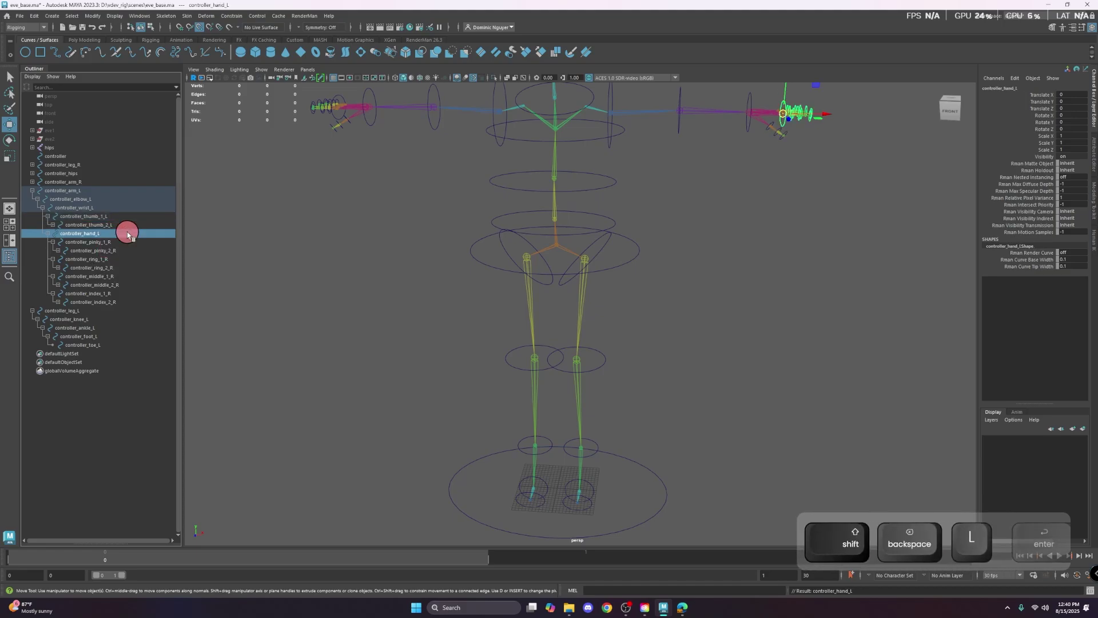
# - Rename the first two pinky controllers under controller_hand_L as controller_pinky_1_L and controller_pinky_2_L
pyautogui.doubleClick(124, 241)
pyautogui.press('BackSpace')
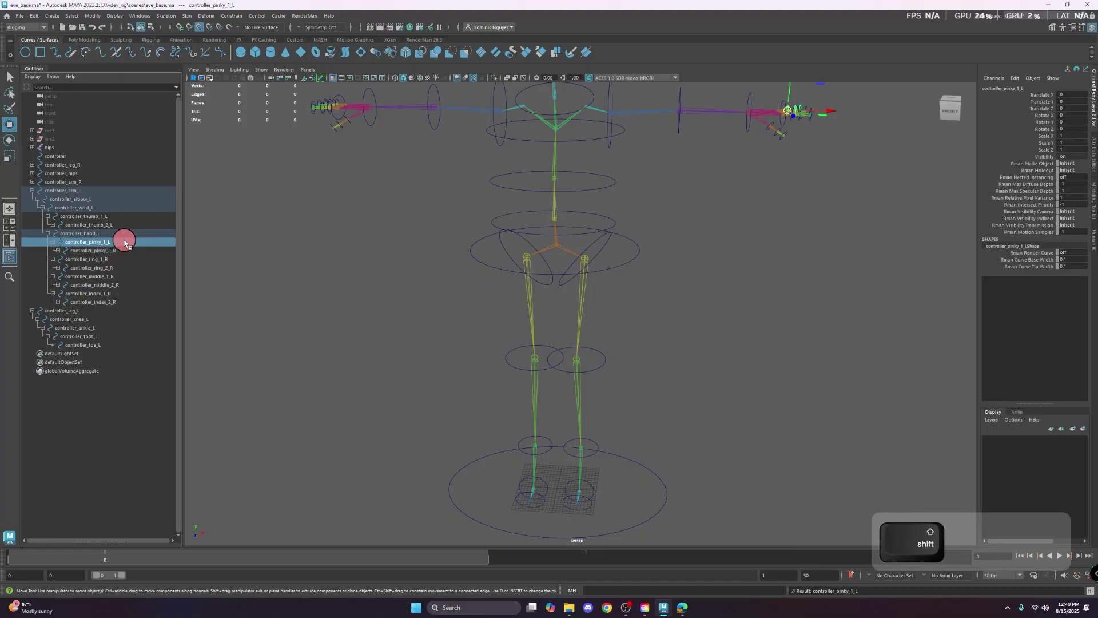
pyautogui.write('L')
pyautogui.press('Return')
pyautogui.doubleClick(129, 249)
pyautogui.press('Right')
pyautogui.press('BackSpace')
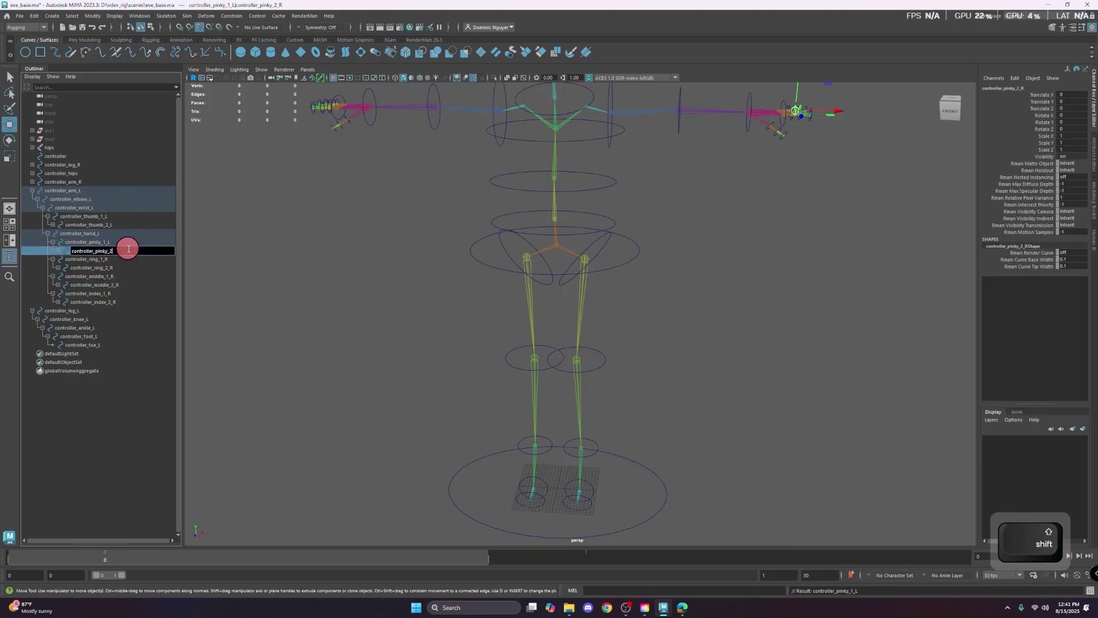
pyautogui.write('L')
pyautogui.press('Return')
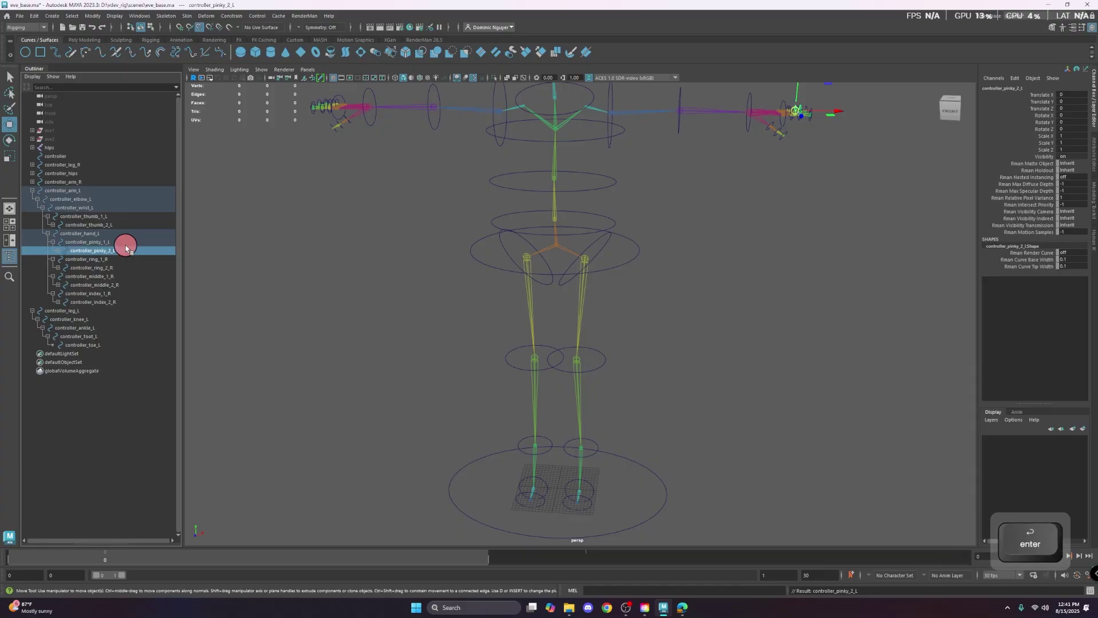
# - Expand controller_pinky_2_L and rename its child controller as controller_pinky_3_L
pyautogui.click(58, 251)
pyautogui.doubleClick(109, 259)
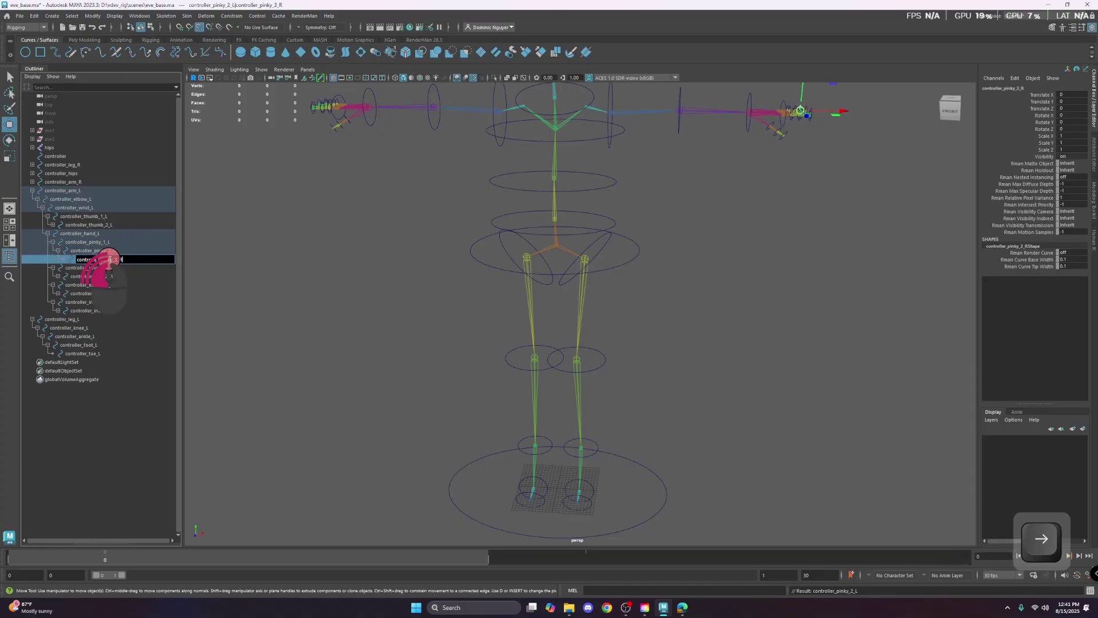
pyautogui.press('BackSpace')
pyautogui.write('L')
pyautogui.press('Return')
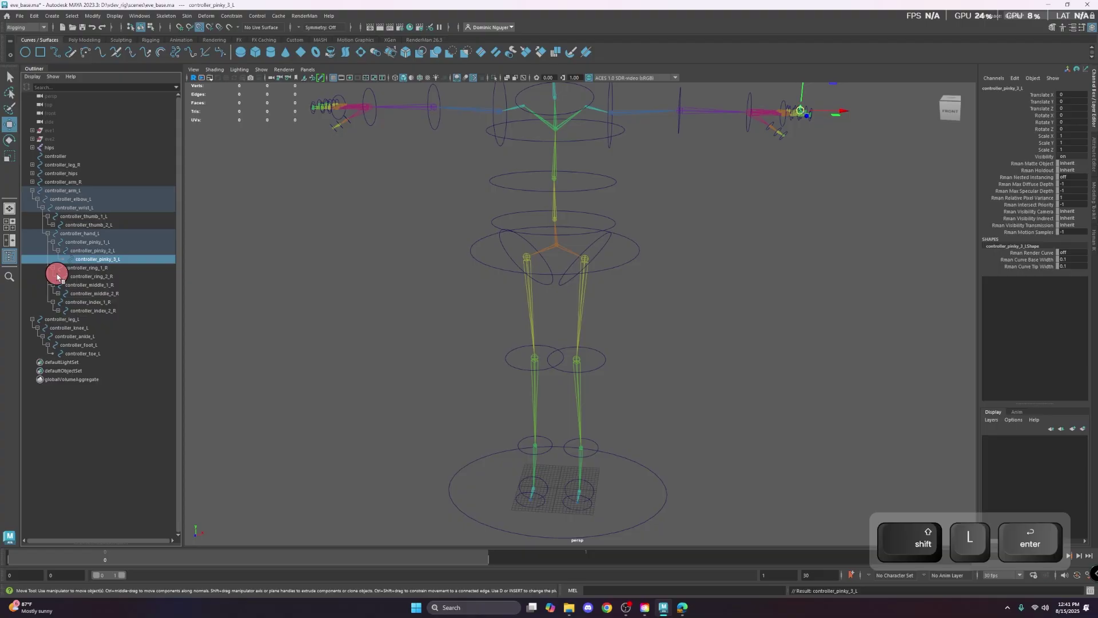
# - Expand the remaining ring, middle and index controllers under controller_hand_L, and rename the first ring controller as controller_ring_1_L
pyautogui.click(57, 276)
pyautogui.click(57, 302)
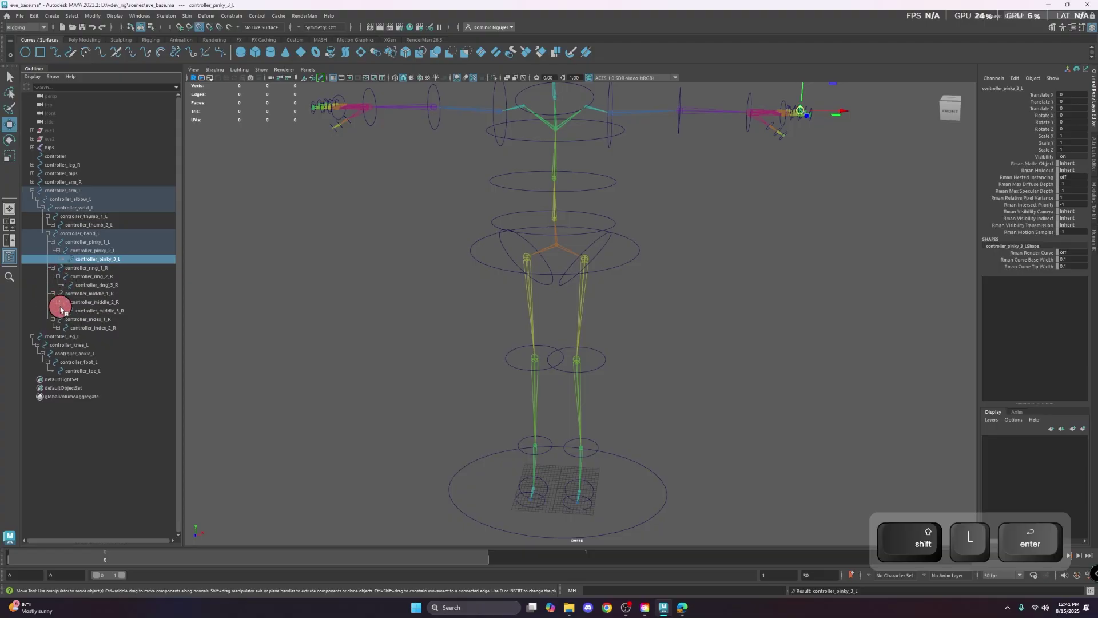
pyautogui.click(58, 328)
pyautogui.doubleClick(109, 268)
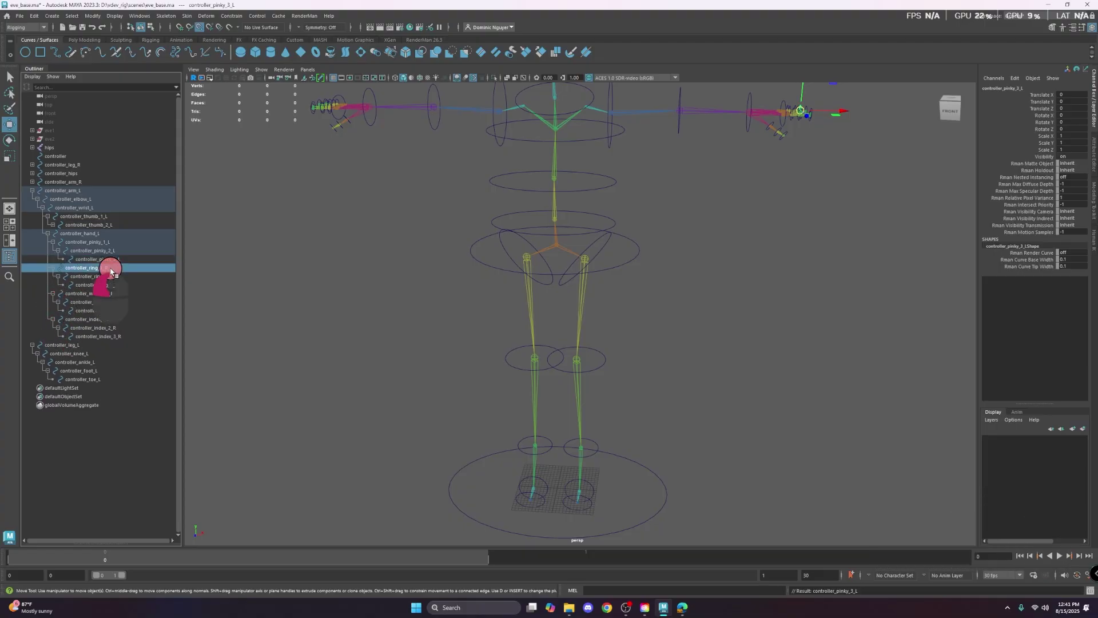
pyautogui.press('End')
pyautogui.press('BackSpace')
pyautogui.write('L')
pyautogui.press('Return')
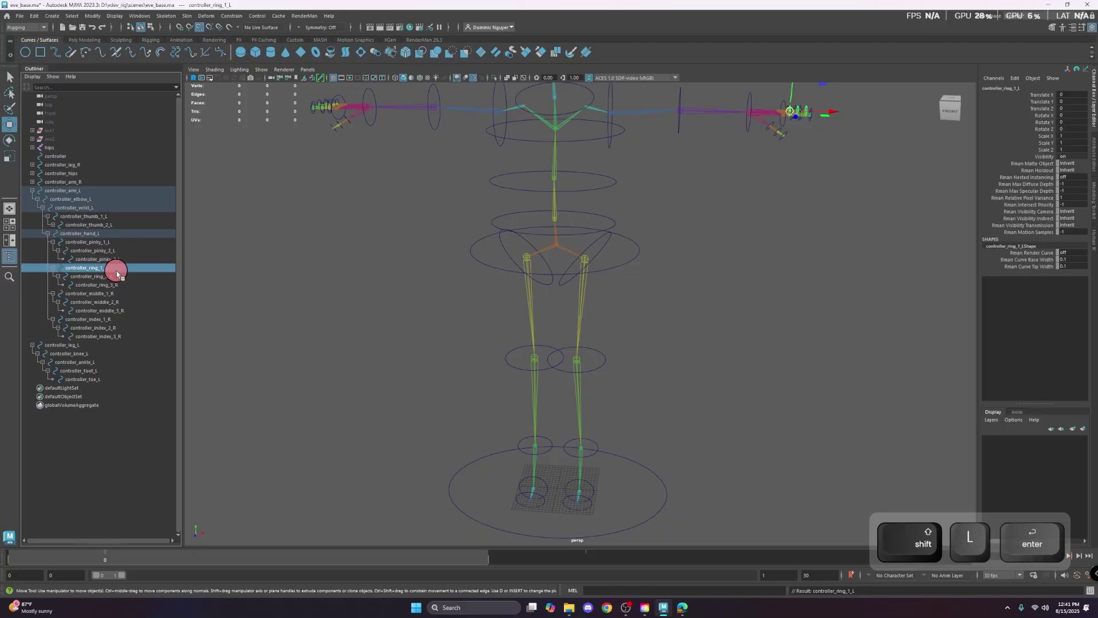
# - Rename the controller directly under controller_ring_1_L as controller_ring_2_L
pyautogui.doubleClick(109, 277)
pyautogui.press('Right')
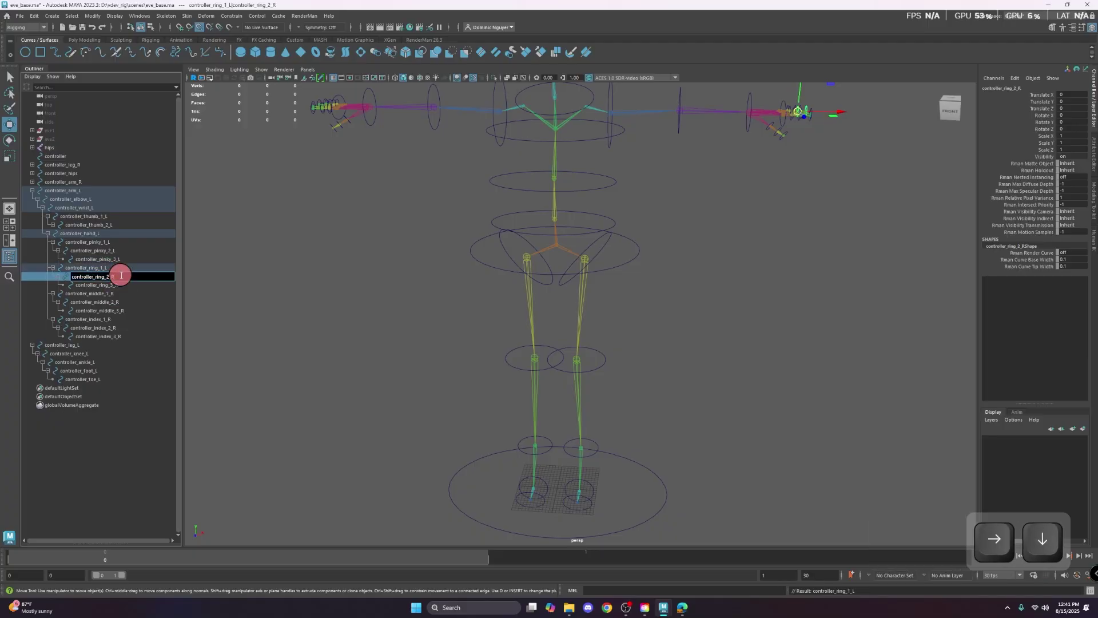
pyautogui.press('BackSpace')
pyautogui.write('L')
pyautogui.press('Return')
# - Rename the controller under controller_ring_2_L as controller_ring_3_L
pyautogui.doubleClick(127, 284)
pyautogui.press('Right')
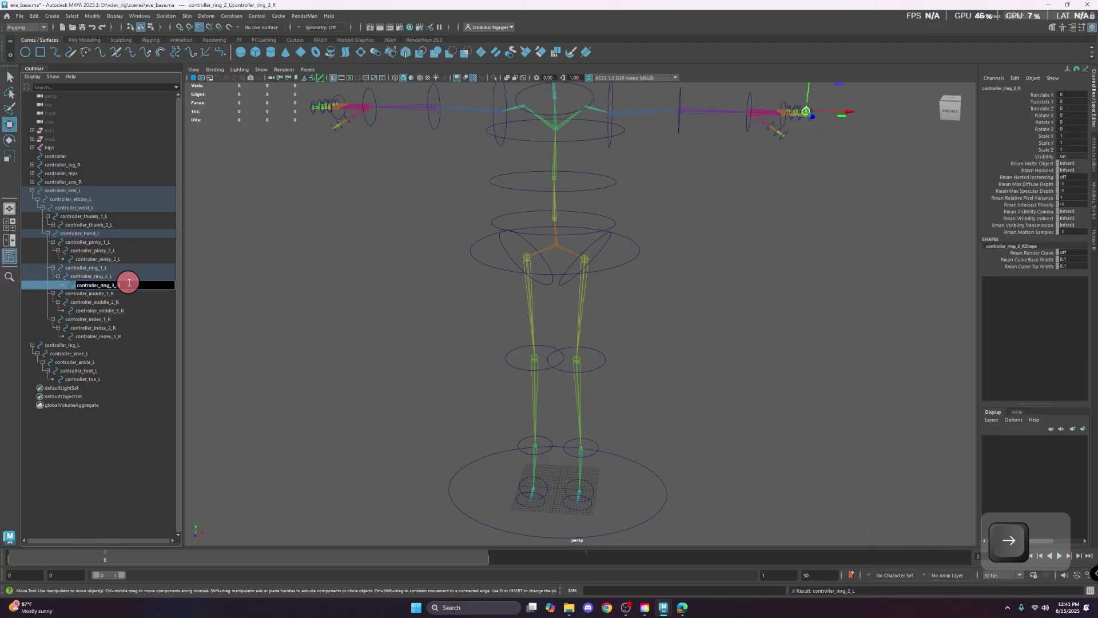
pyautogui.press('BackSpace')
pyautogui.write('L')
pyautogui.press('Return')
# - Rename the three middle finger controllers under controller_hand_L as controller_middle_1_L, controller_middle_2_L and controller_middle_3_L
pyautogui.doubleClick(137, 291)
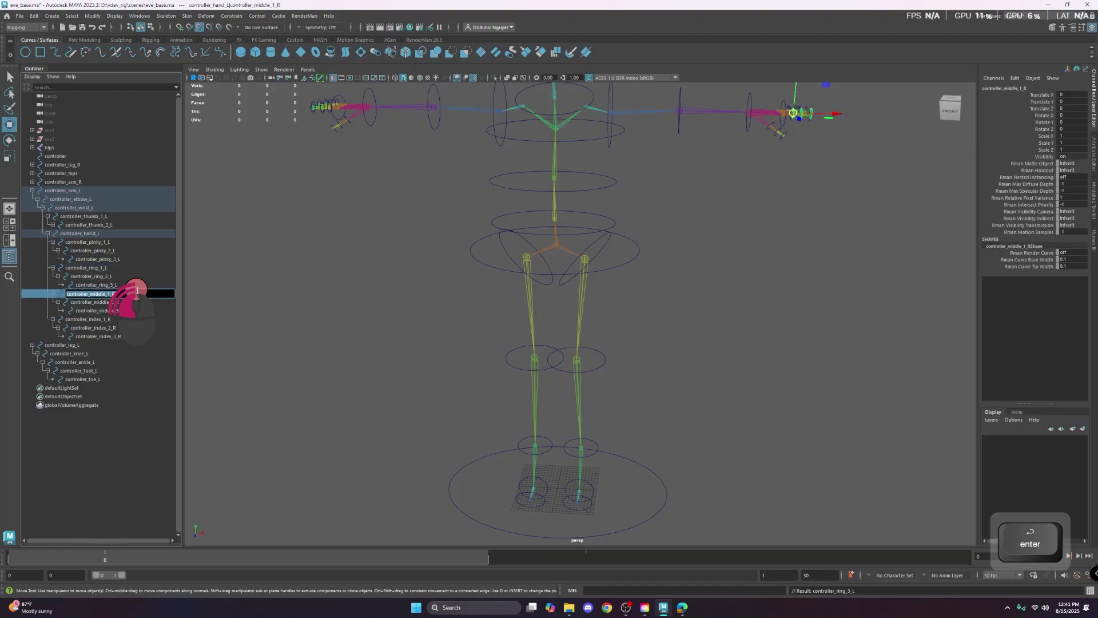
pyautogui.press('BackSpace')
pyautogui.write('L')
pyautogui.press('Return')
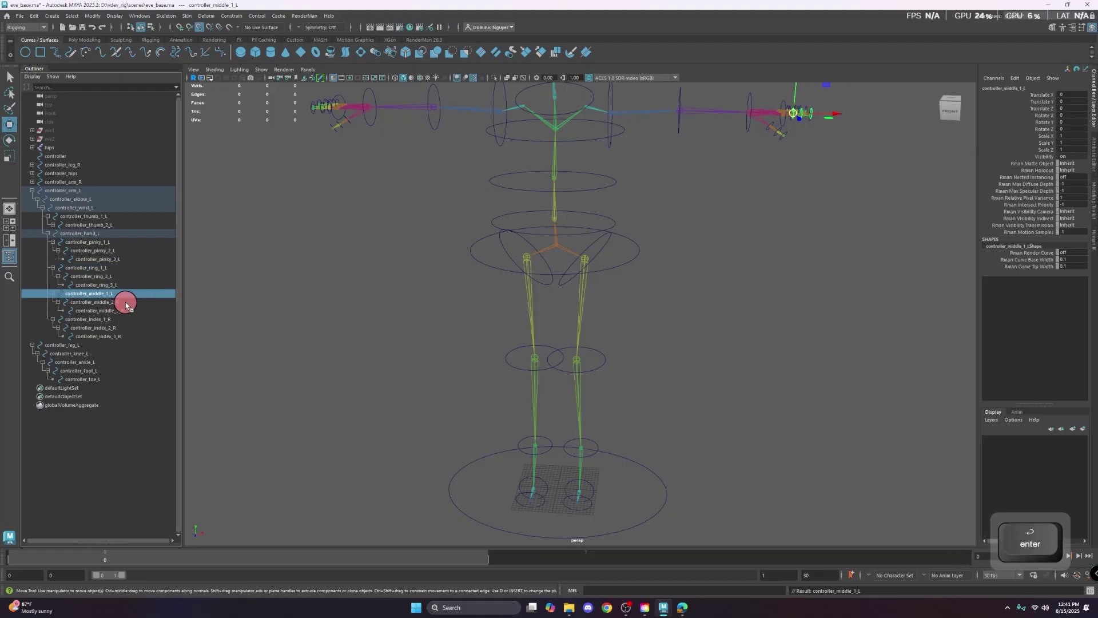
pyautogui.doubleClick(127, 302)
pyautogui.press('BackSpace')
pyautogui.write('L')
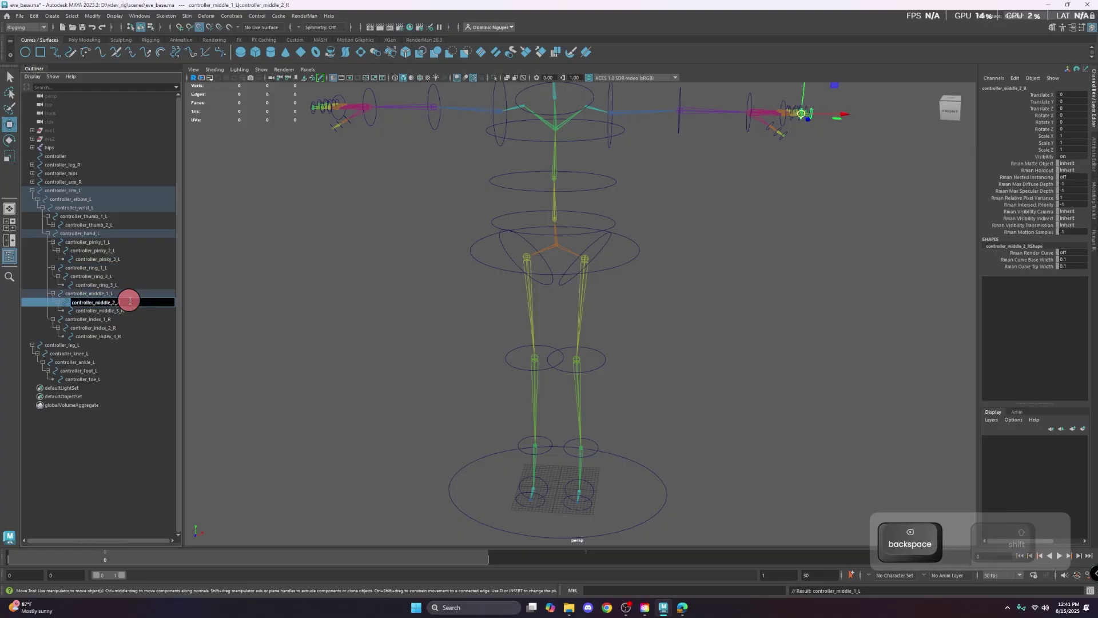
pyautogui.press('Return')
pyautogui.doubleClick(146, 311)
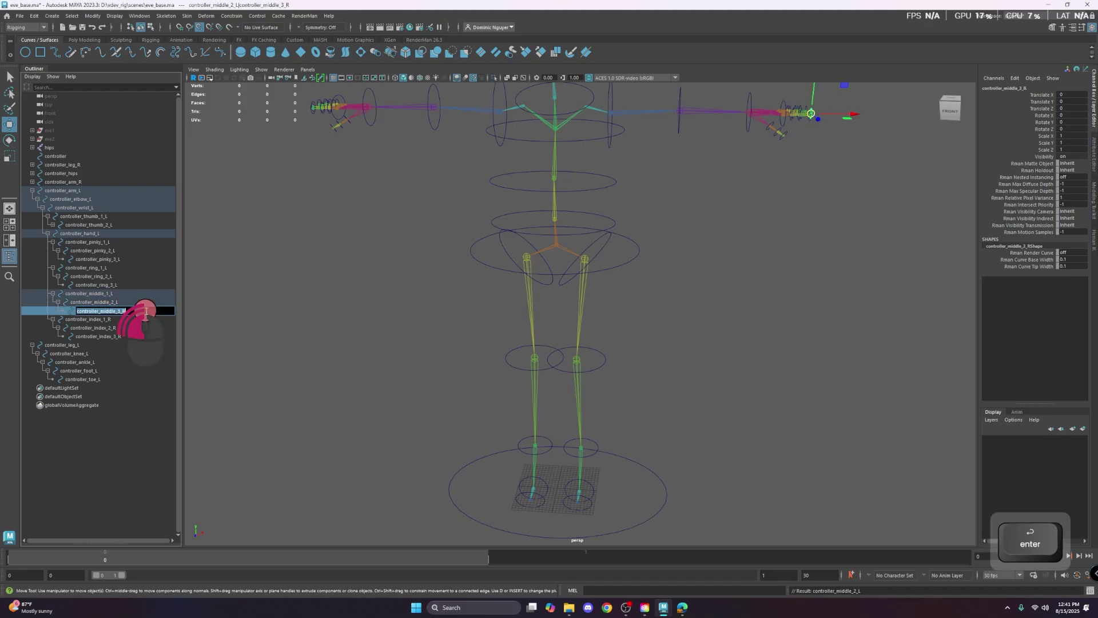
pyautogui.press('BackSpace')
pyautogui.write('L')
pyautogui.press('Return')
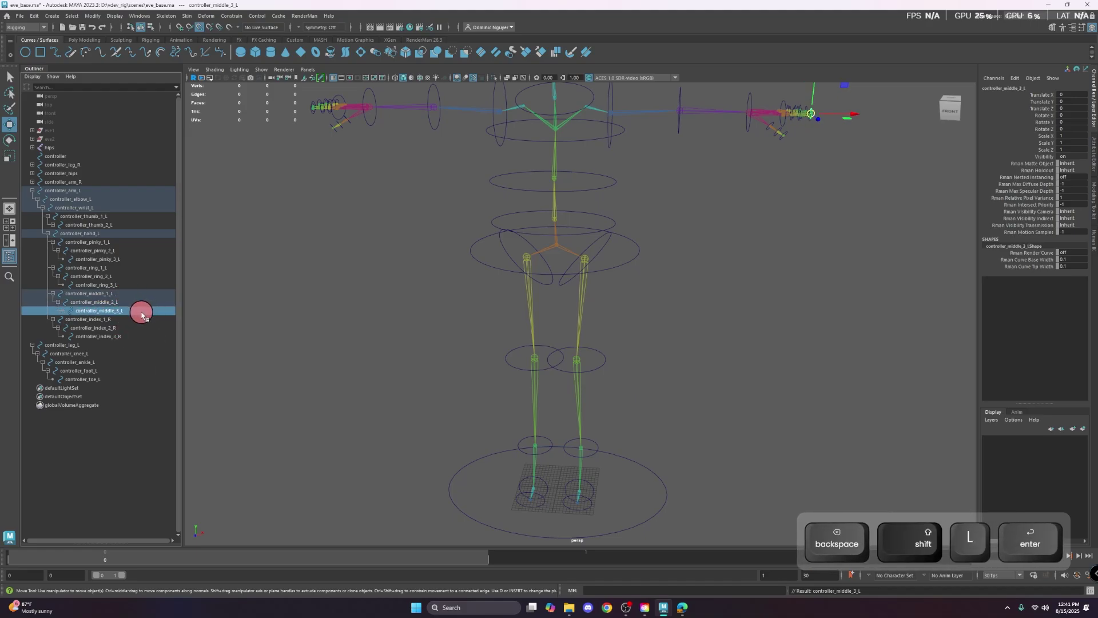
# - Rename the three index finger controllers as controller_index_1_L, controller_index_2_L and controller_index_3_L, and collapse the controller_wrist_L hierarchy
pyautogui.doubleClick(145, 319)
pyautogui.press('BackSpace')
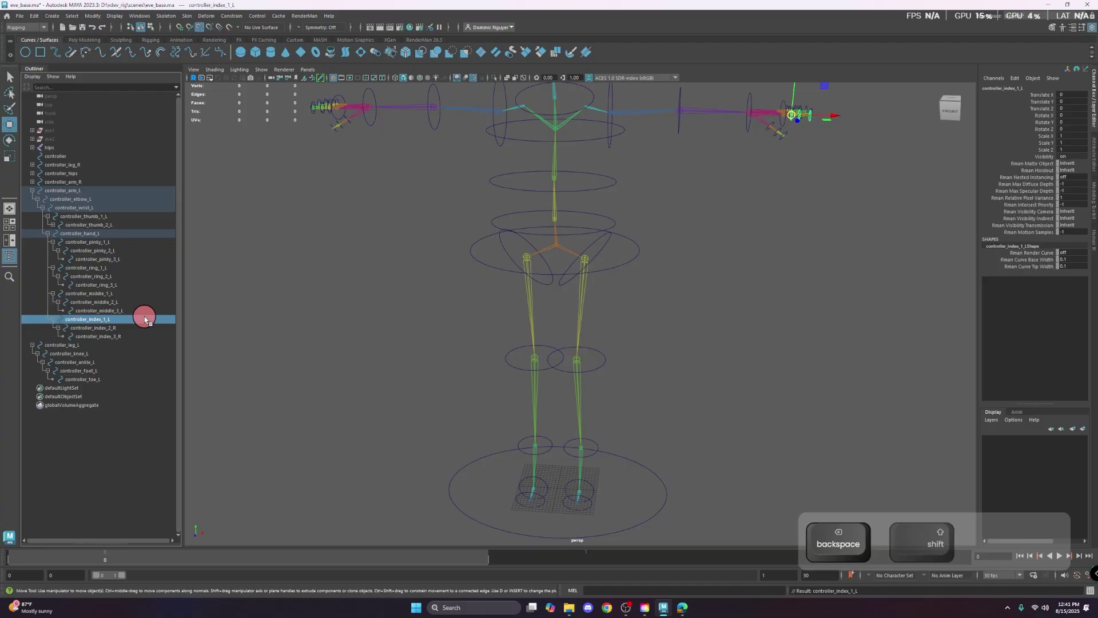
pyautogui.write('L')
pyautogui.press('Return')
pyautogui.doubleClick(127, 327)
pyautogui.press('Right')
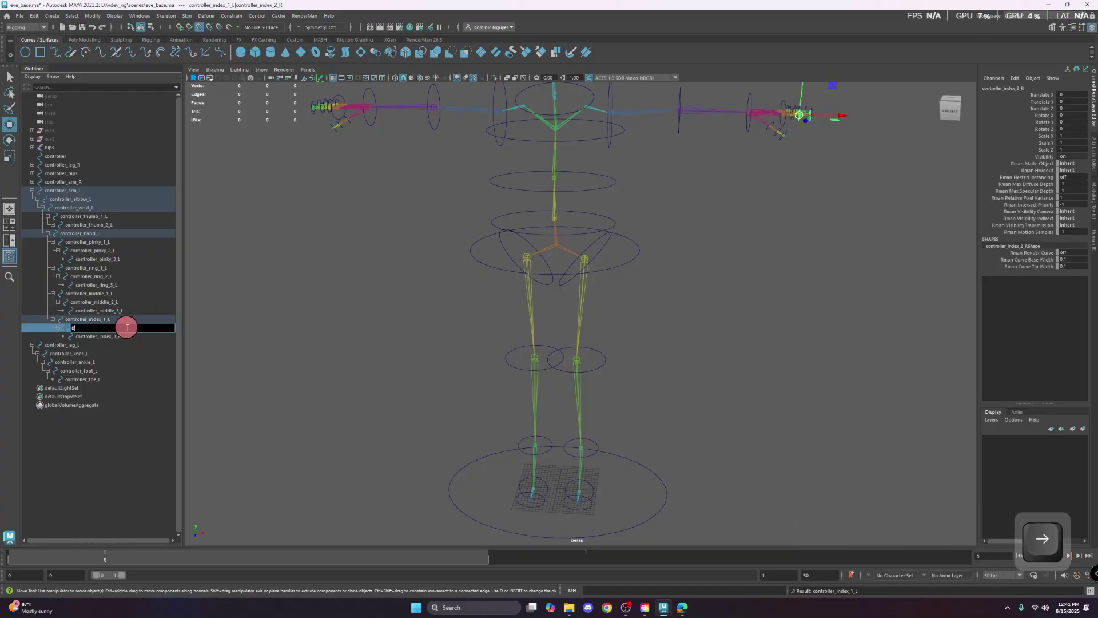
pyautogui.press('BackSpace')
pyautogui.write('L')
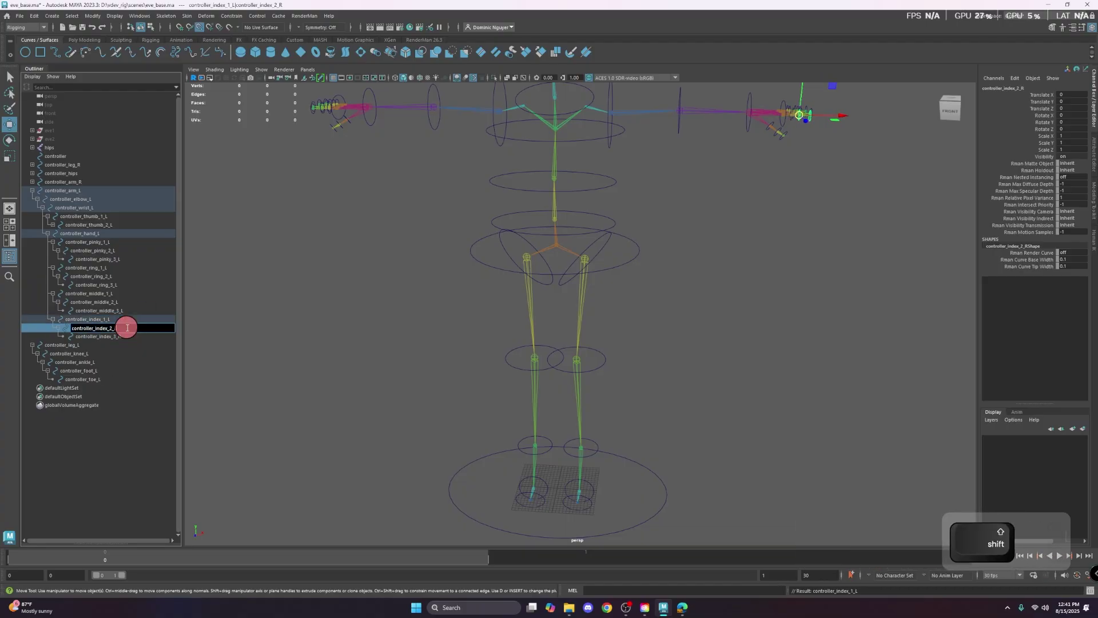
pyautogui.press('Return')
pyautogui.click(128, 336)
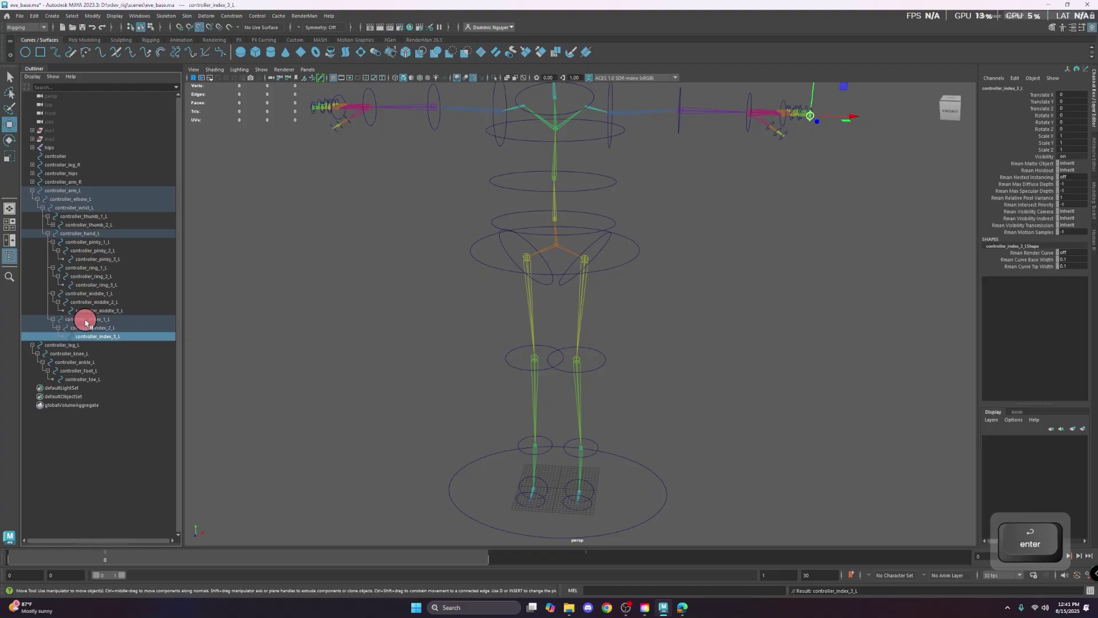
pyautogui.click(44, 208)
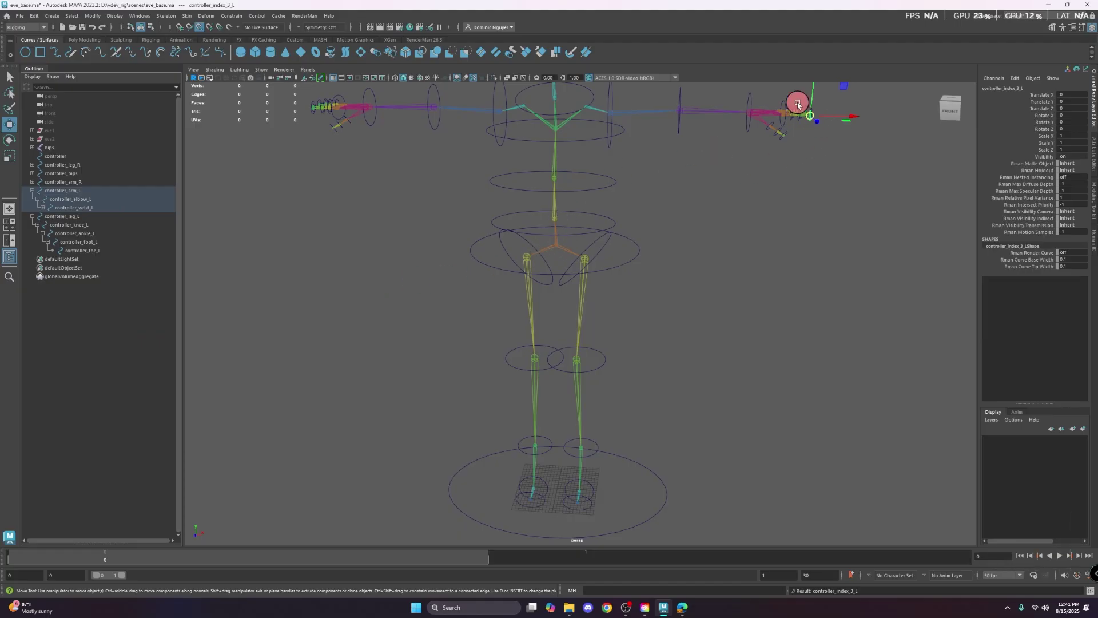
# - Select all listed controllers from controller_leg_R through controller_toe_L and apply Freeze Transformations to them
pyautogui.keyDown('alt'); pyautogui.moveTo(723, 164); pyautogui.dragTo(684, 228, button='middle'); pyautogui.keyUp('alt')
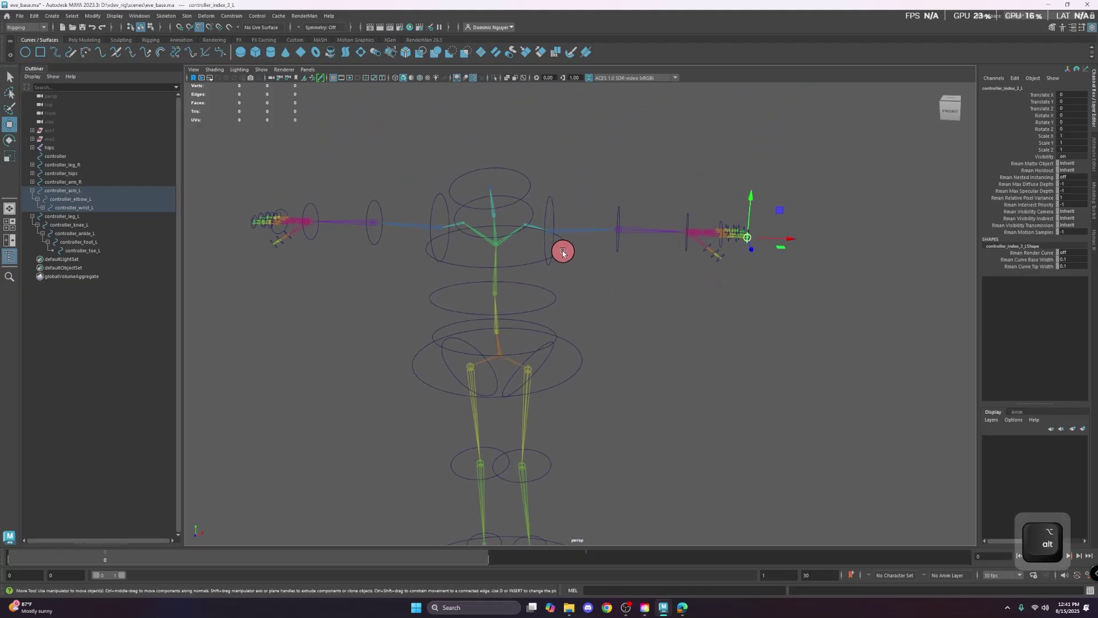
pyautogui.keyDown('alt'); pyautogui.moveTo(730, 263); pyautogui.dragTo(481, 191); pyautogui.keyUp('alt')
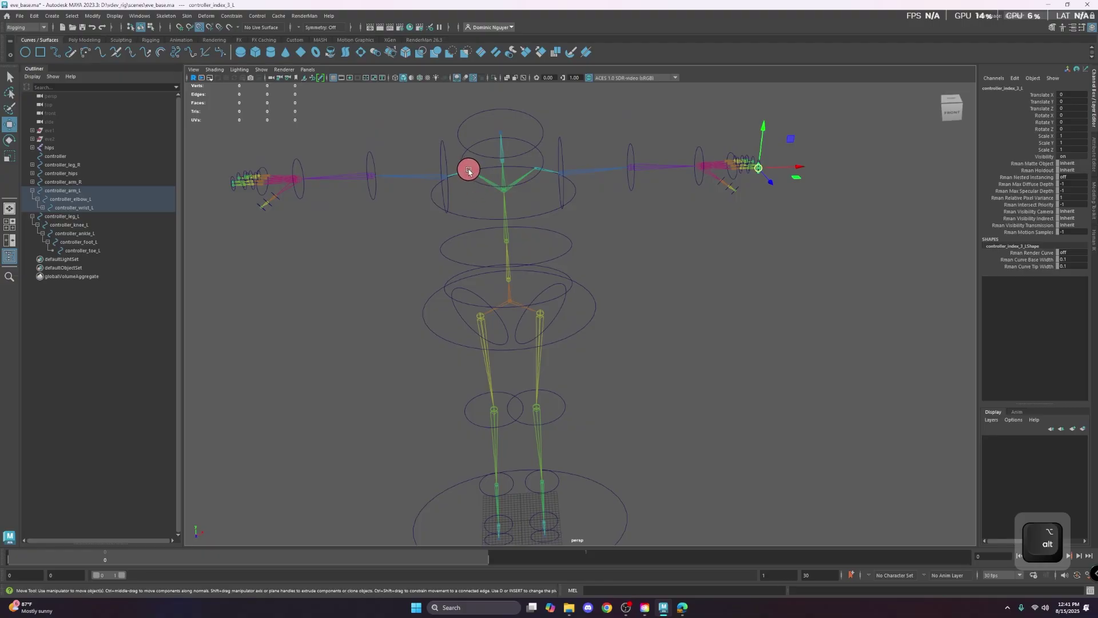
pyautogui.moveTo(446, 152); pyautogui.dragTo(462, 162)
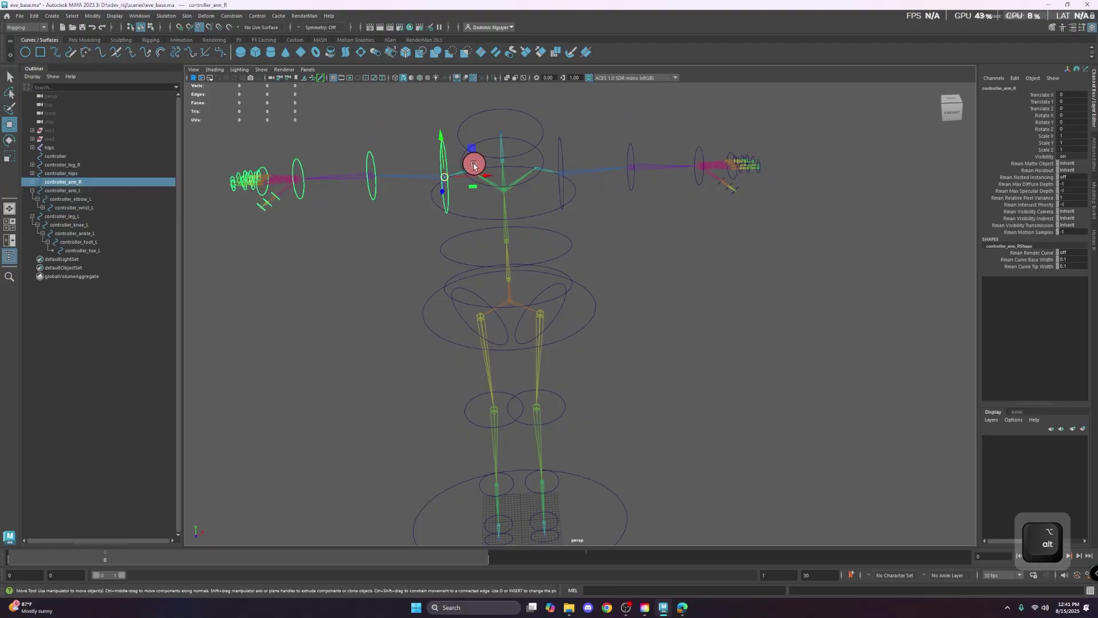
pyautogui.moveTo(86, 165); pyautogui.dragTo(98, 251)
pyautogui.click(84, 40)
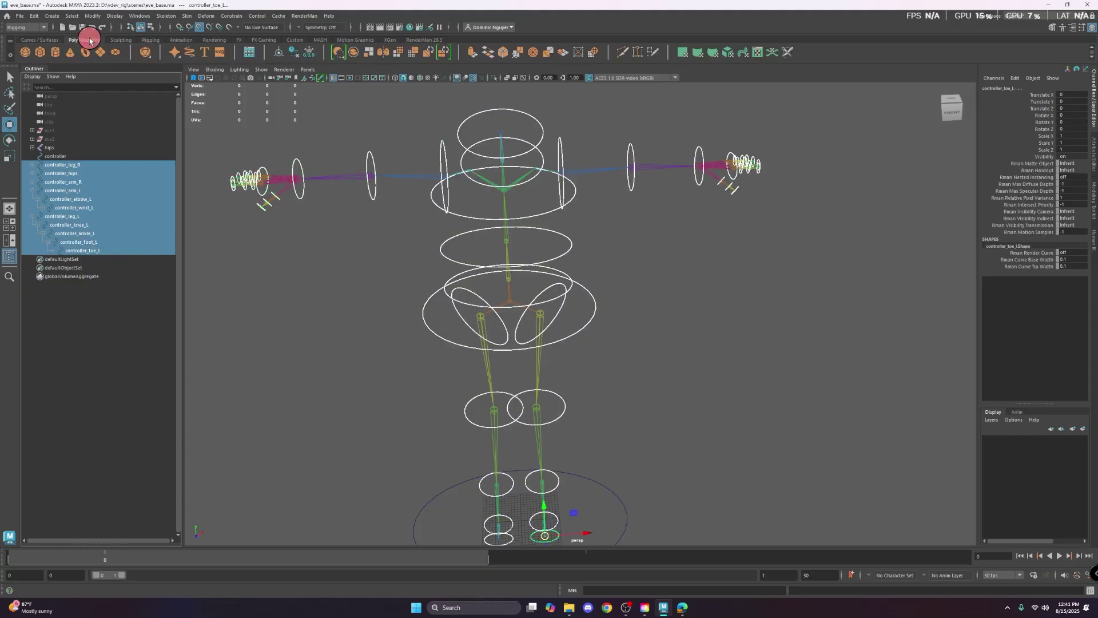
pyautogui.click(309, 53)
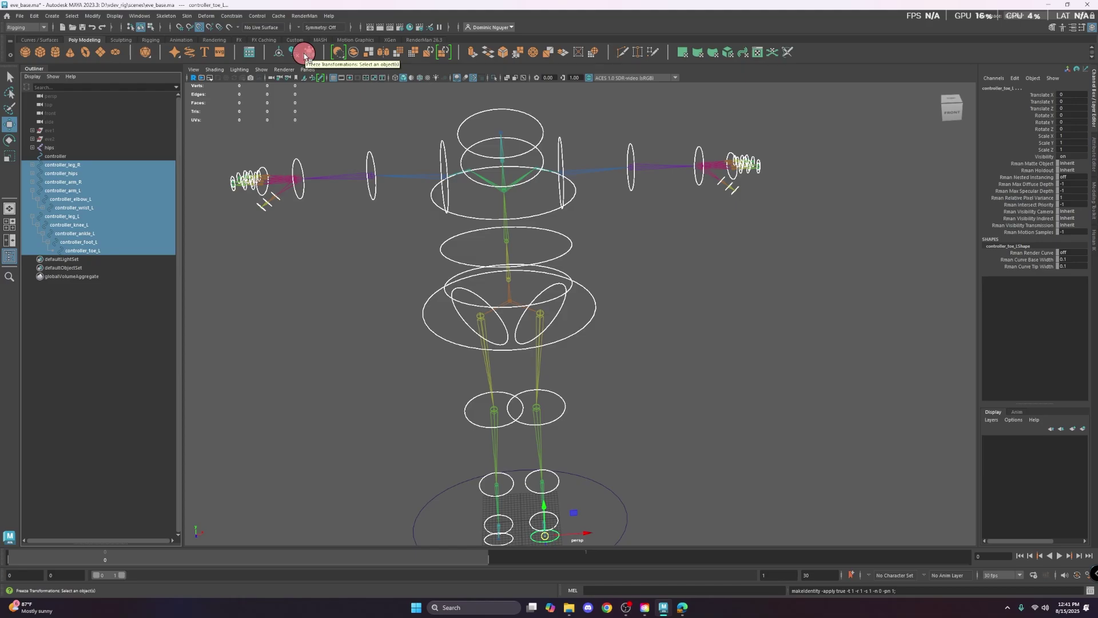
pyautogui.click(301, 57)
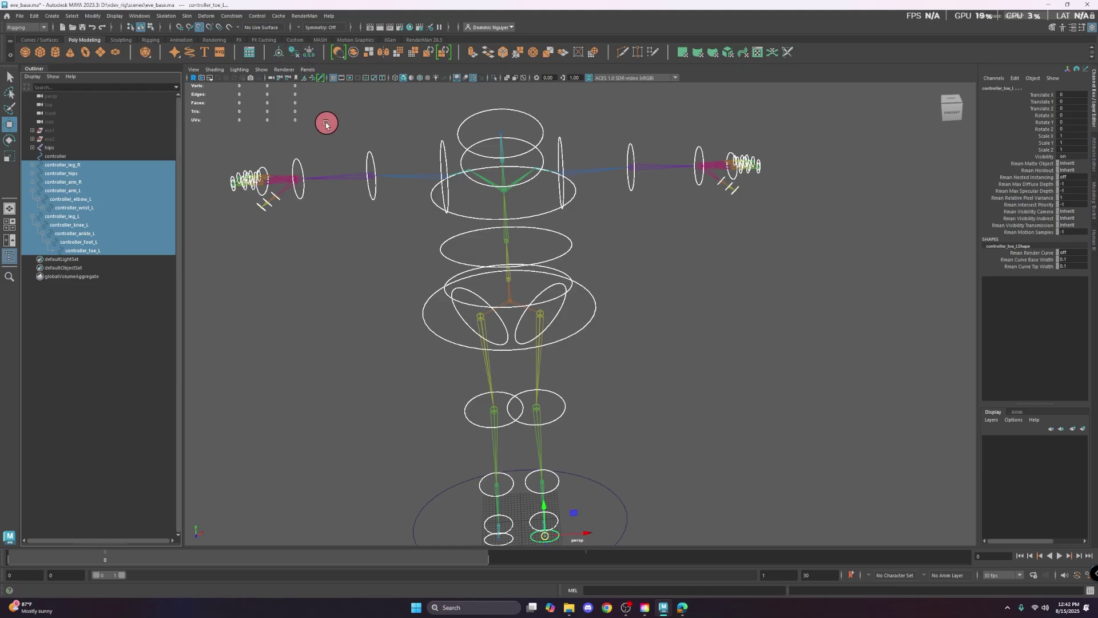
# - Parent controller_arm_R, with its whole right arm hierarchy, under controller_neck
pyautogui.click(395, 172)
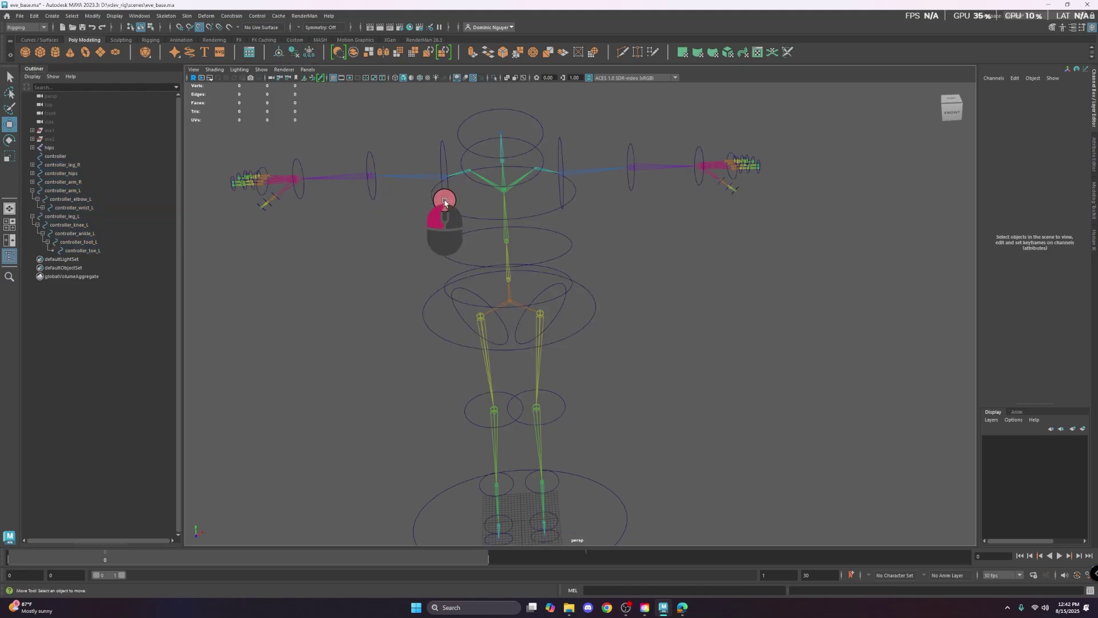
pyautogui.click(447, 211)
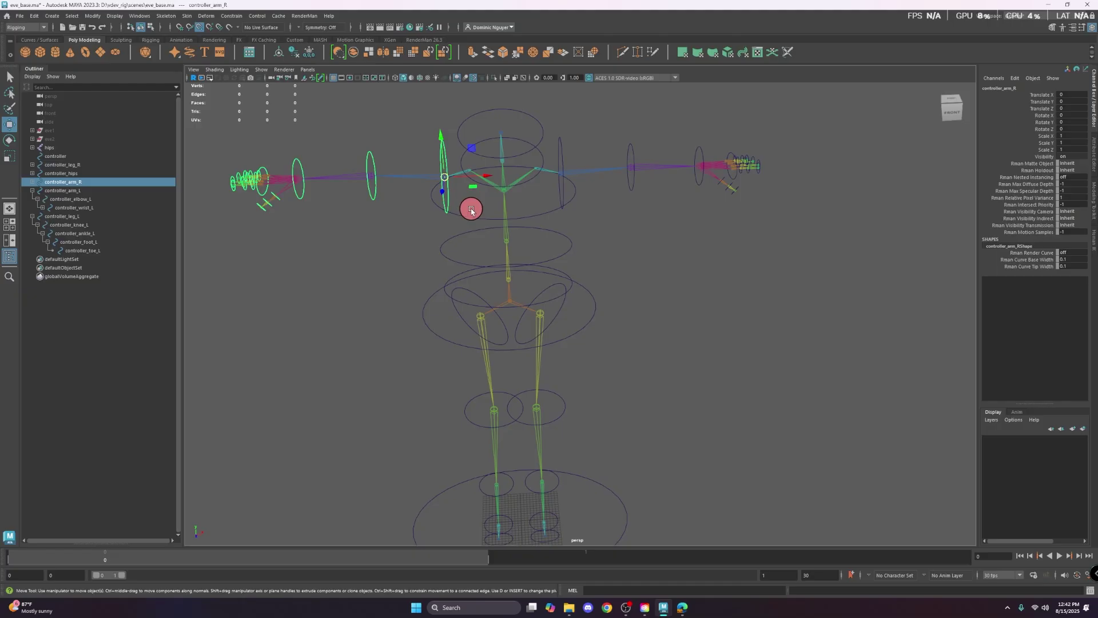
pyautogui.moveTo(497, 207)
pyautogui.keyDown('alt'); pyautogui.mouseDown()
pyautogui.moveTo(535, 205)
pyautogui.moveTo(504, 189)
pyautogui.mouseUp(); pyautogui.keyUp('alt')
pyautogui.scroll(4, 503, 187)
pyautogui.keyDown('alt'); pyautogui.moveTo(482, 186); pyautogui.dragTo(481, 244, button='middle'); pyautogui.keyUp('alt')
pyautogui.keyDown('alt'); pyautogui.moveTo(481, 245); pyautogui.dragTo(439, 199); pyautogui.keyUp('alt')
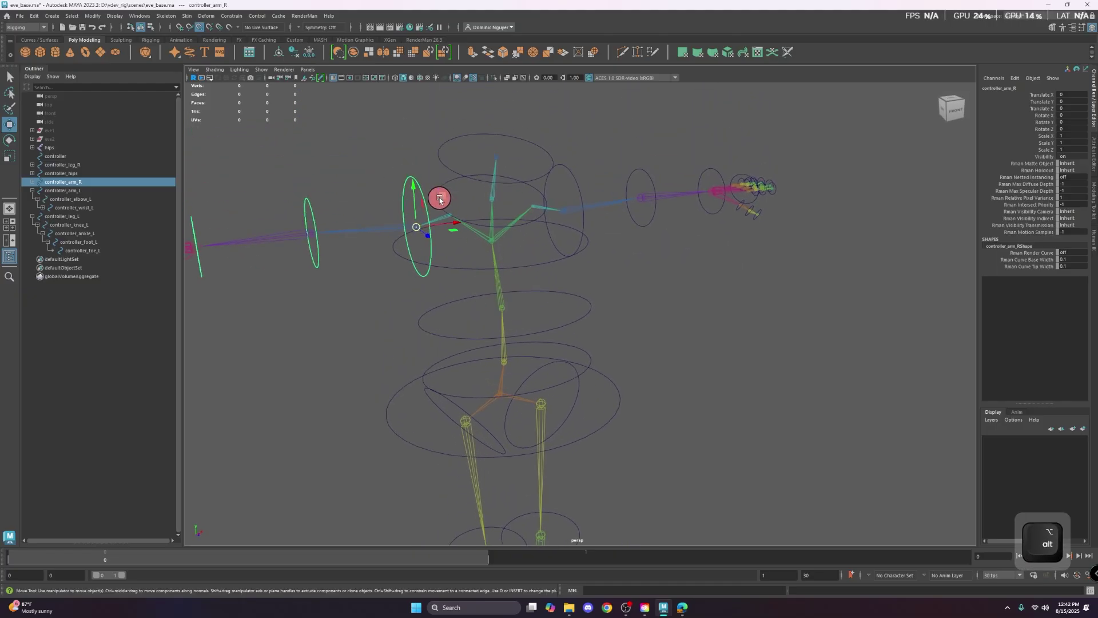
pyautogui.keyDown('shift'); pyautogui.click(448, 184); pyautogui.keyUp('shift')
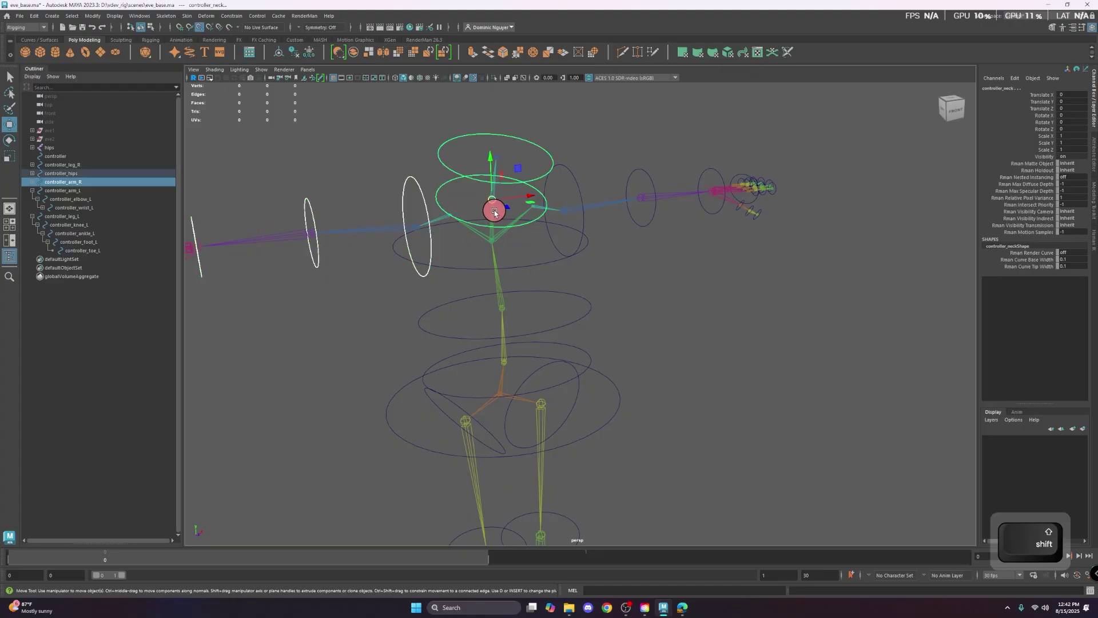
pyautogui.click(421, 192)
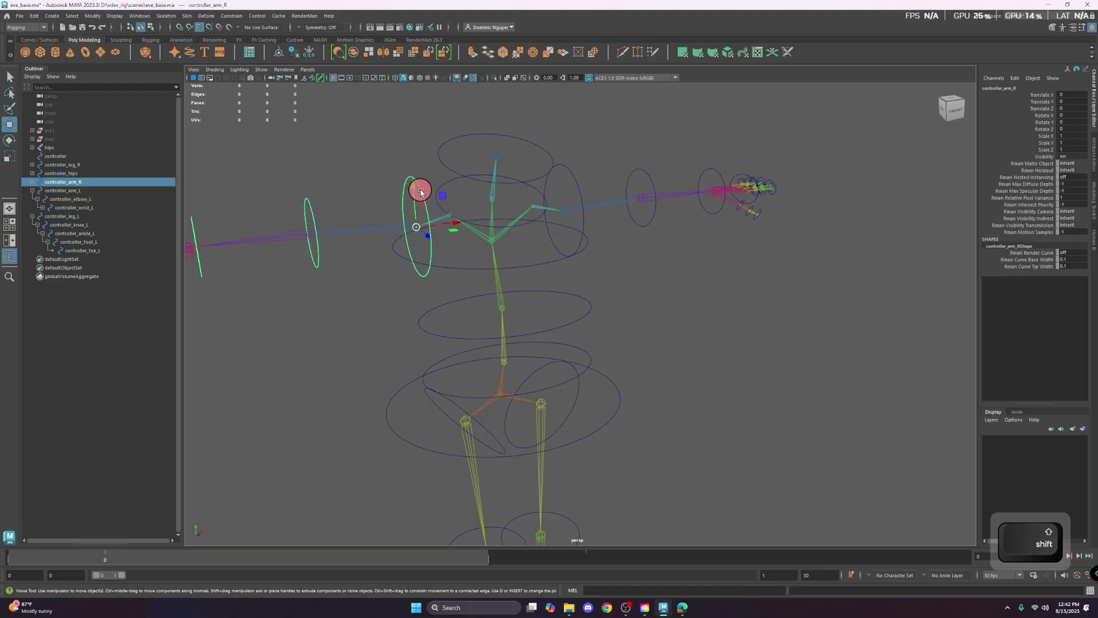
pyautogui.press('q')
pyautogui.keyDown('shift'); pyautogui.click(431, 185); pyautogui.keyUp('shift')
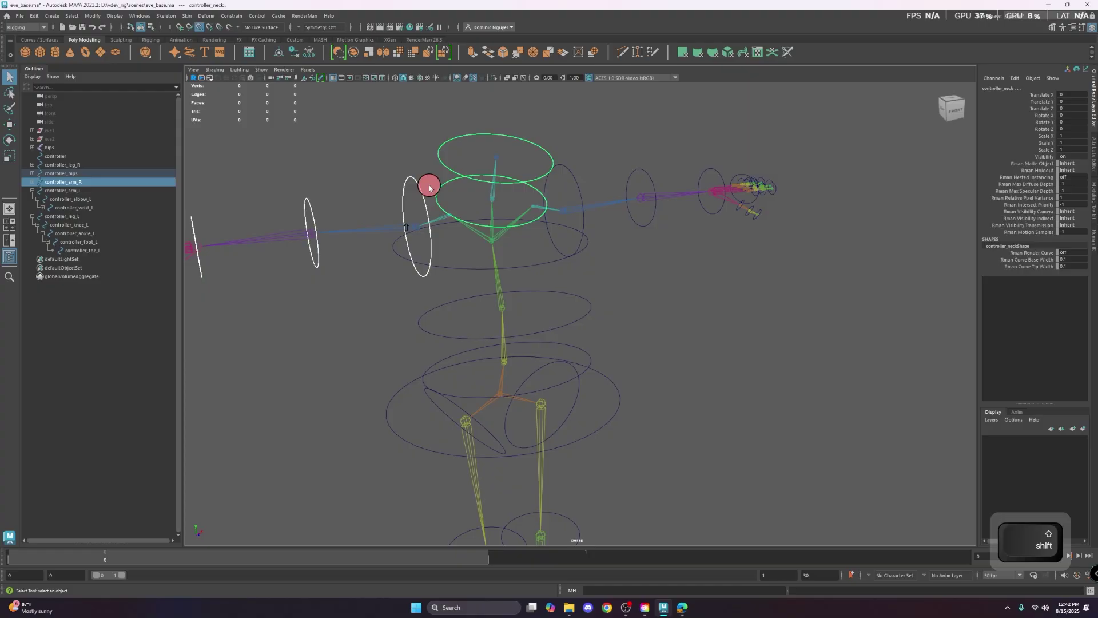
pyautogui.keyDown('shift'); pyautogui.click(423, 190); pyautogui.keyUp('shift')
pyautogui.keyDown('shift'); pyautogui.click(431, 185); pyautogui.keyUp('shift')
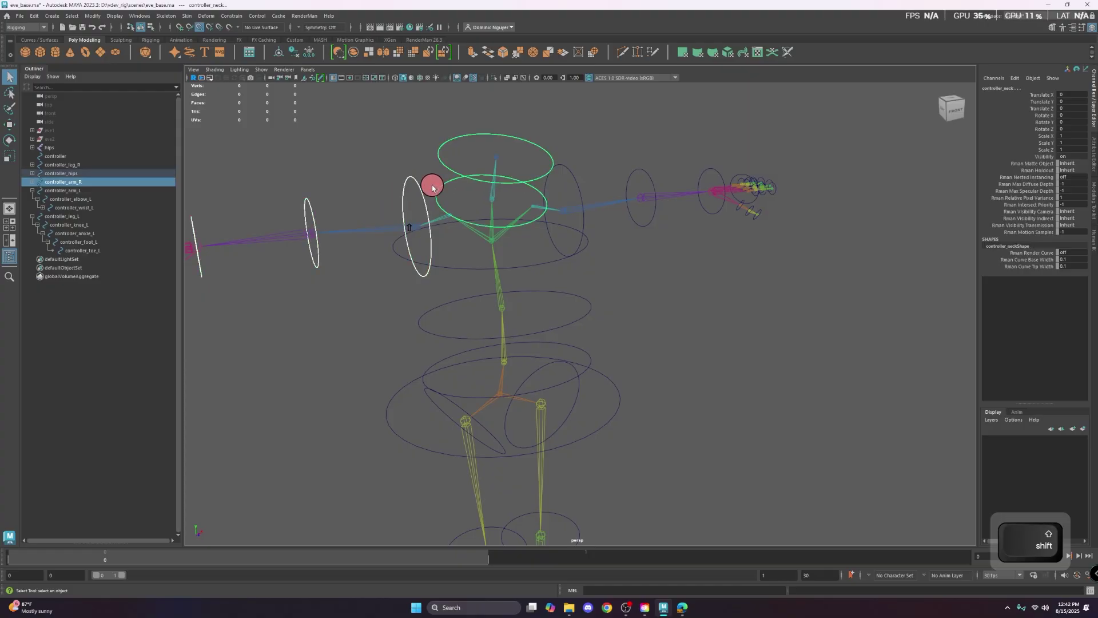
pyautogui.press('p')
pyautogui.click(438, 200)
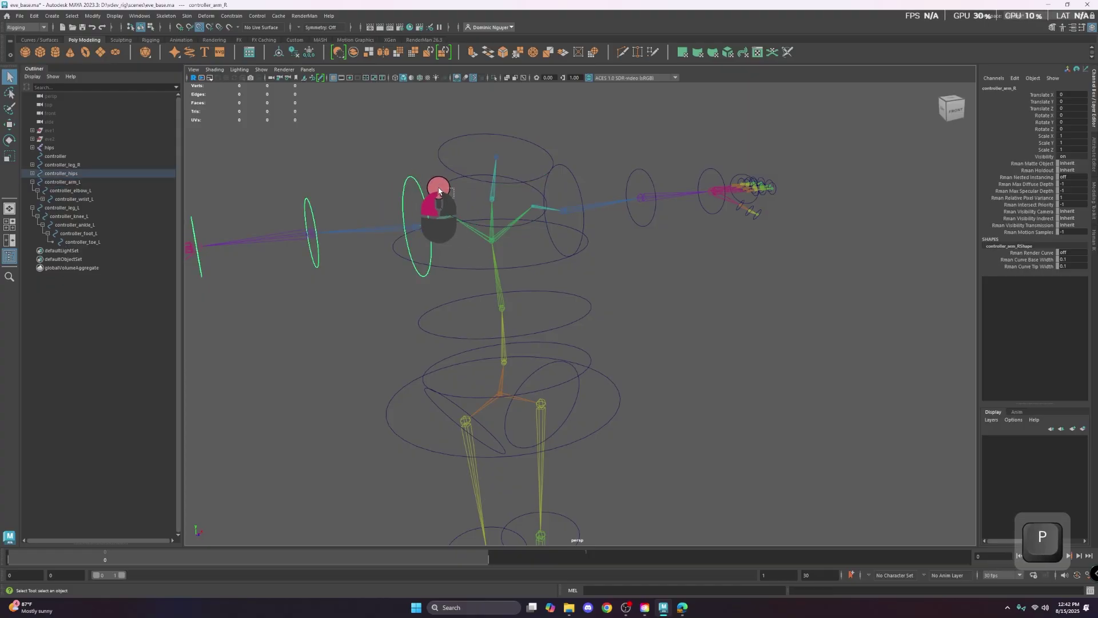
# - Parent controller_arm_L, with its whole left arm hierarchy, under controller_neck
pyautogui.click(589, 179)
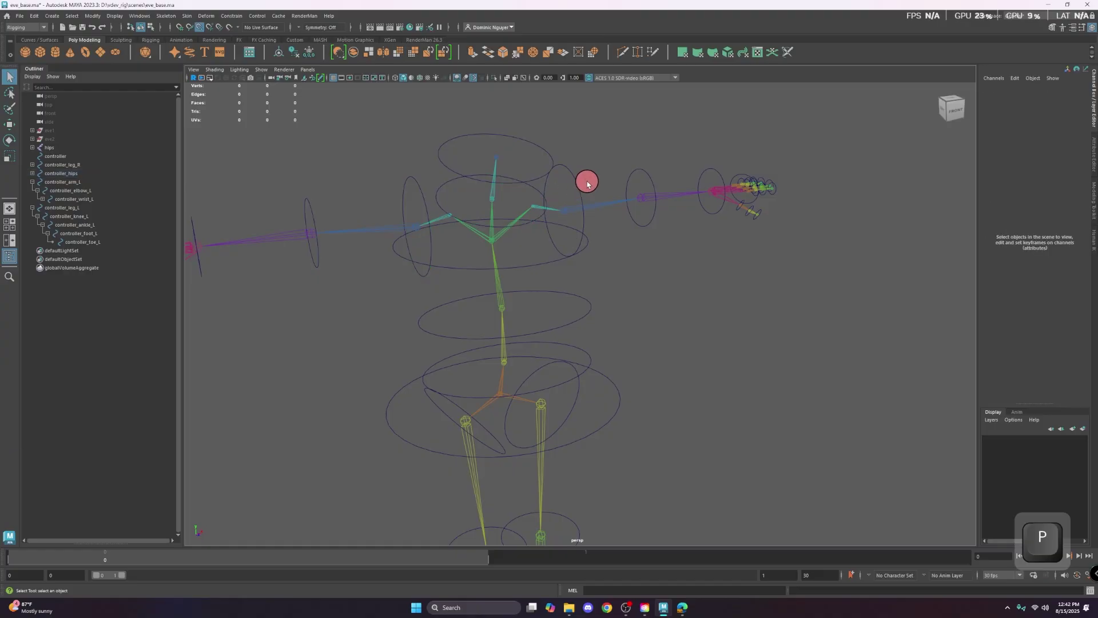
pyautogui.click(546, 196)
pyautogui.keyDown('shift'); pyautogui.click(538, 193); pyautogui.keyUp('shift')
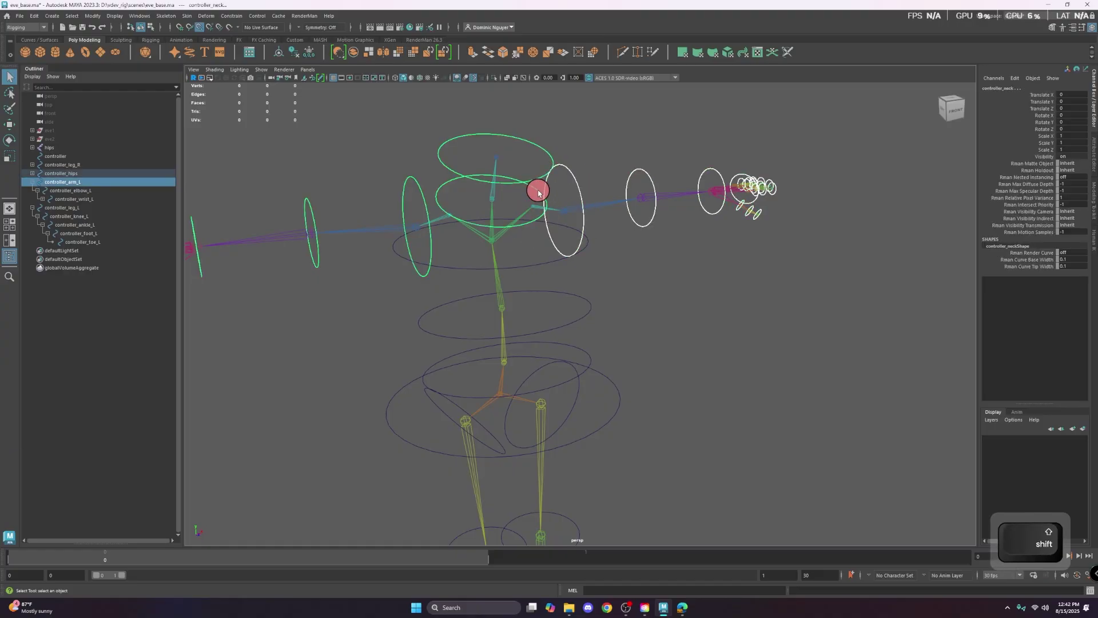
pyautogui.press('p')
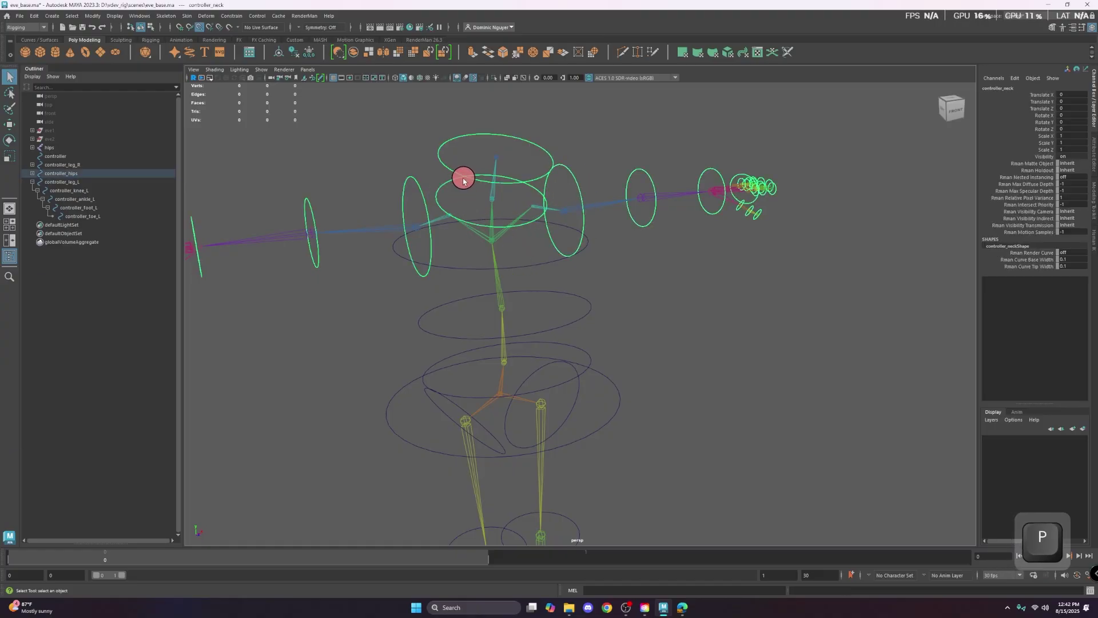
# - Test the neck parenting by rotating controller_neck about -8 degrees around Y, and undo the rotation
pyautogui.press('w')
pyautogui.press('e')
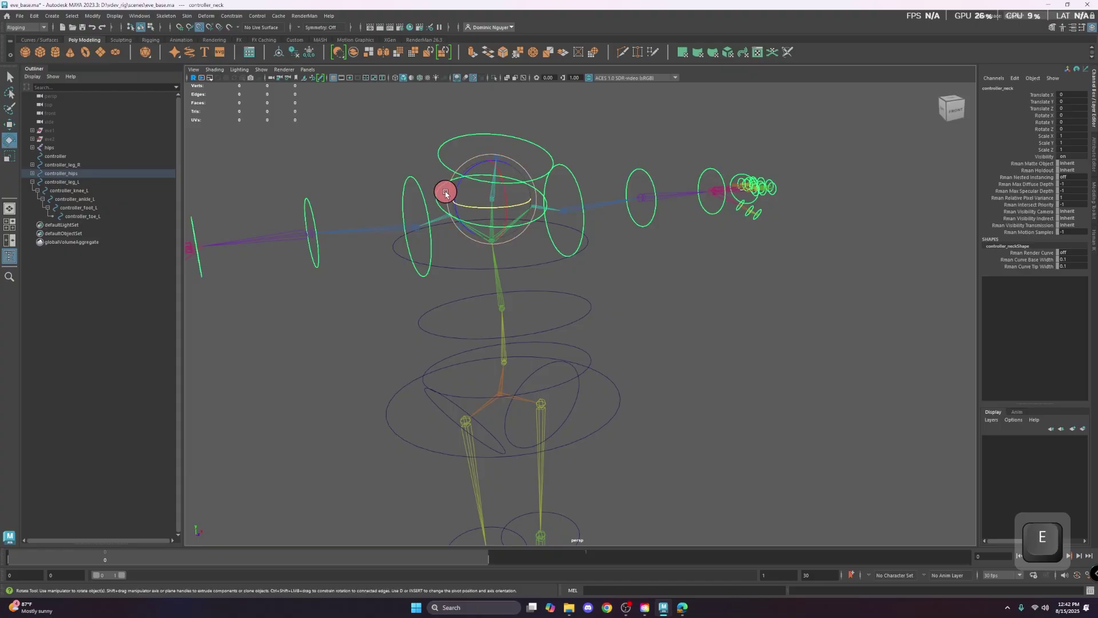
pyautogui.moveTo(488, 206)
pyautogui.mouseDown()
pyautogui.moveTo(520, 238)
pyautogui.moveTo(482, 225)
pyautogui.mouseUp()
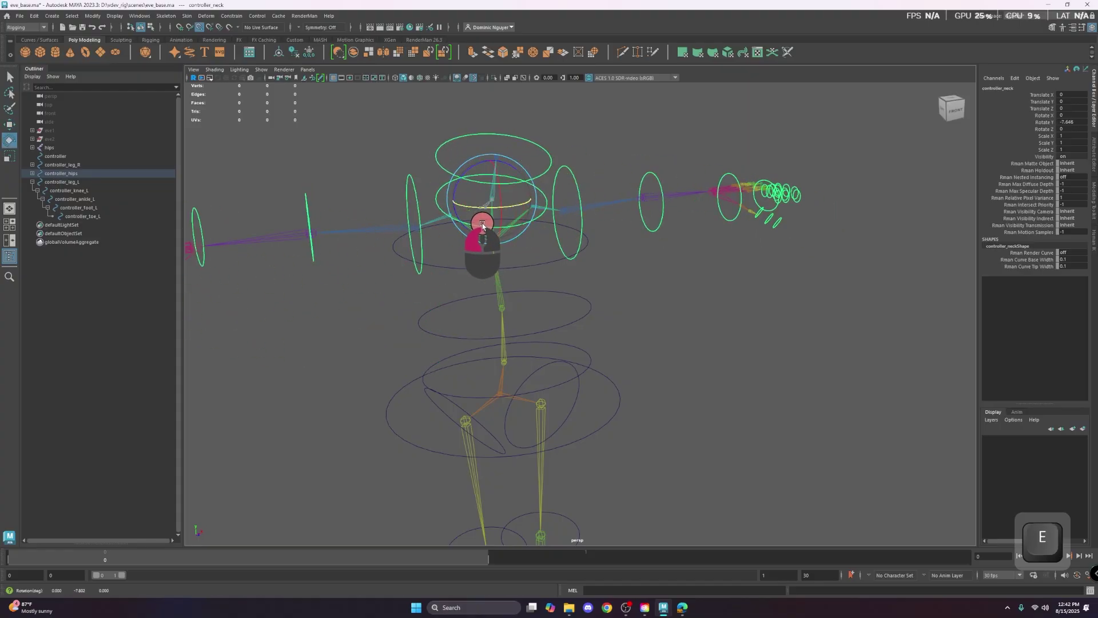
pyautogui.hotkey('ctrl', 'z')
# - Parent controller_leg_R, with its whole right leg hierarchy, under controller_hips
pyautogui.keyDown('alt'); pyautogui.moveTo(505, 309); pyautogui.dragTo(587, 327); pyautogui.keyUp('alt')
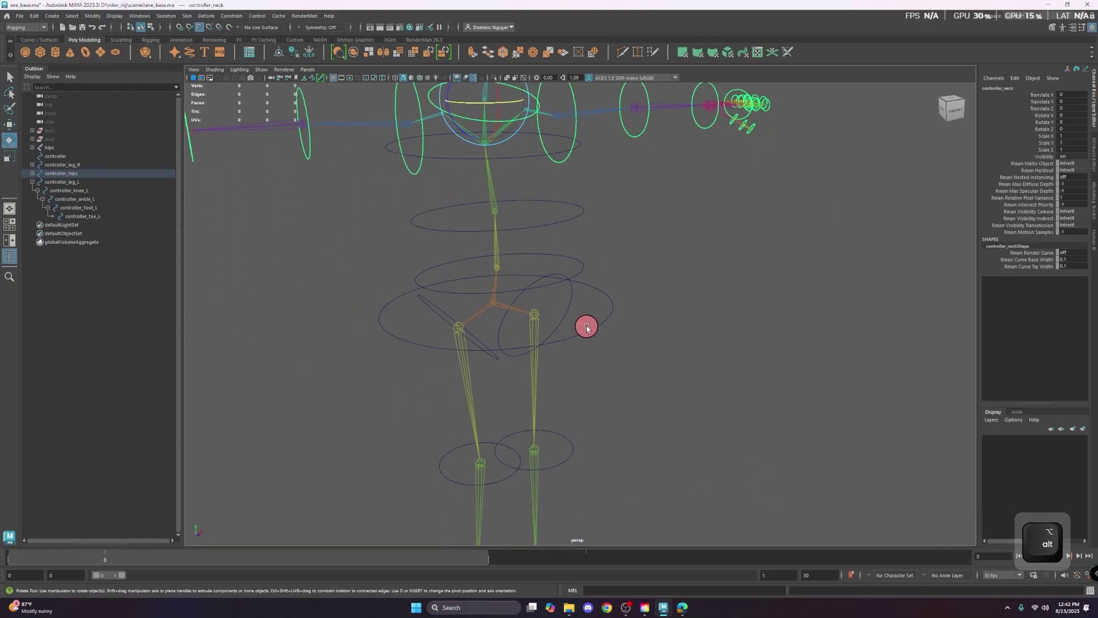
pyautogui.keyDown('alt'); pyautogui.moveTo(482, 192); pyautogui.dragTo(463, 196); pyautogui.keyUp('alt')
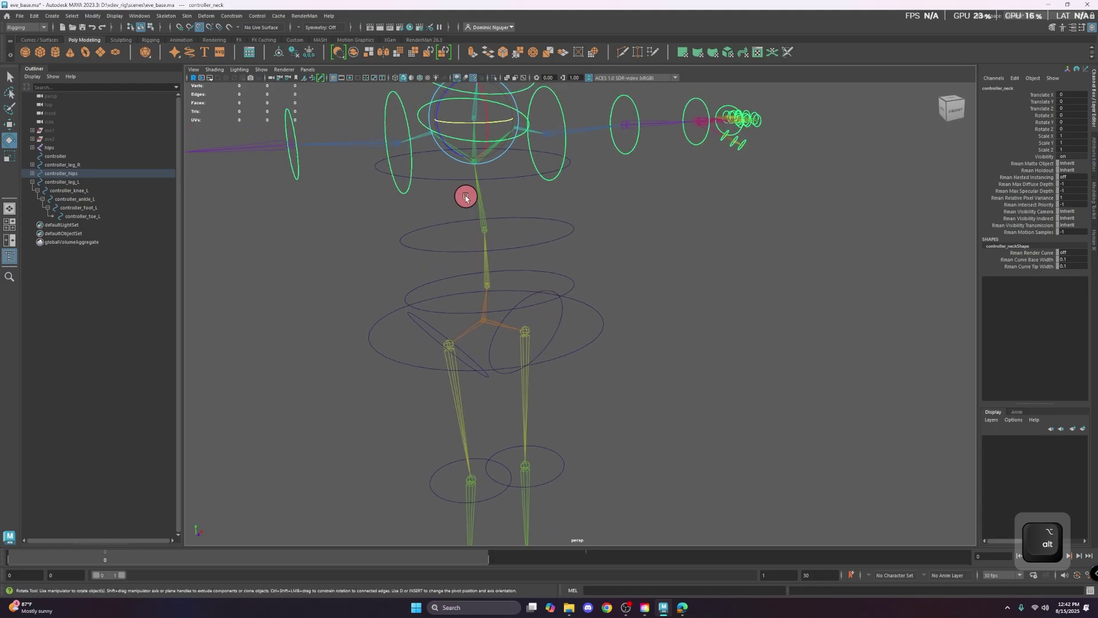
pyautogui.click(439, 335)
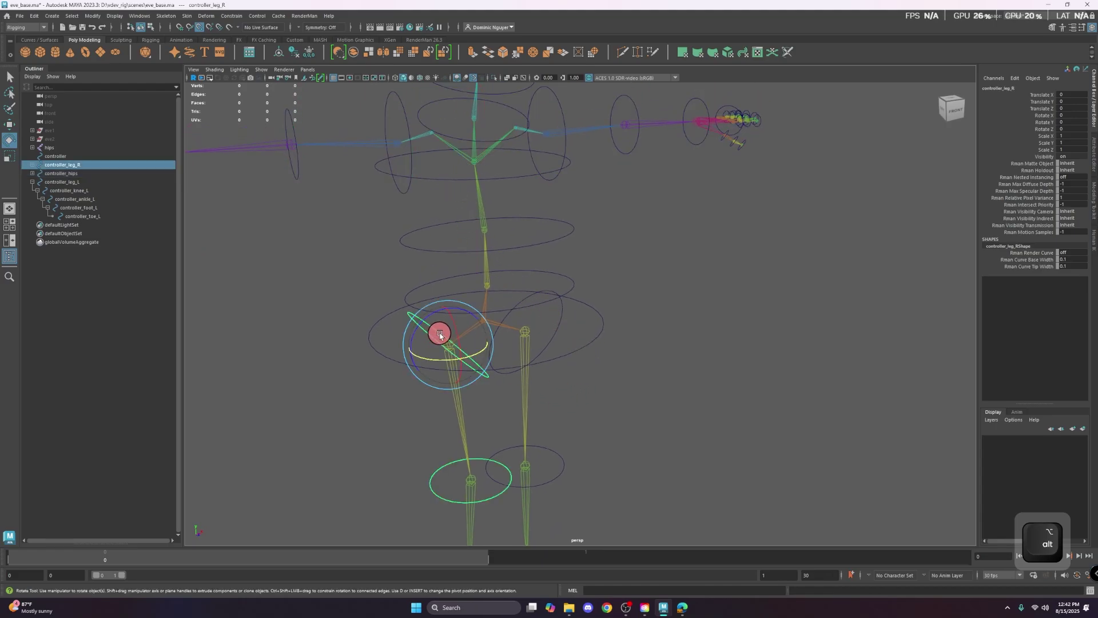
pyautogui.press('q')
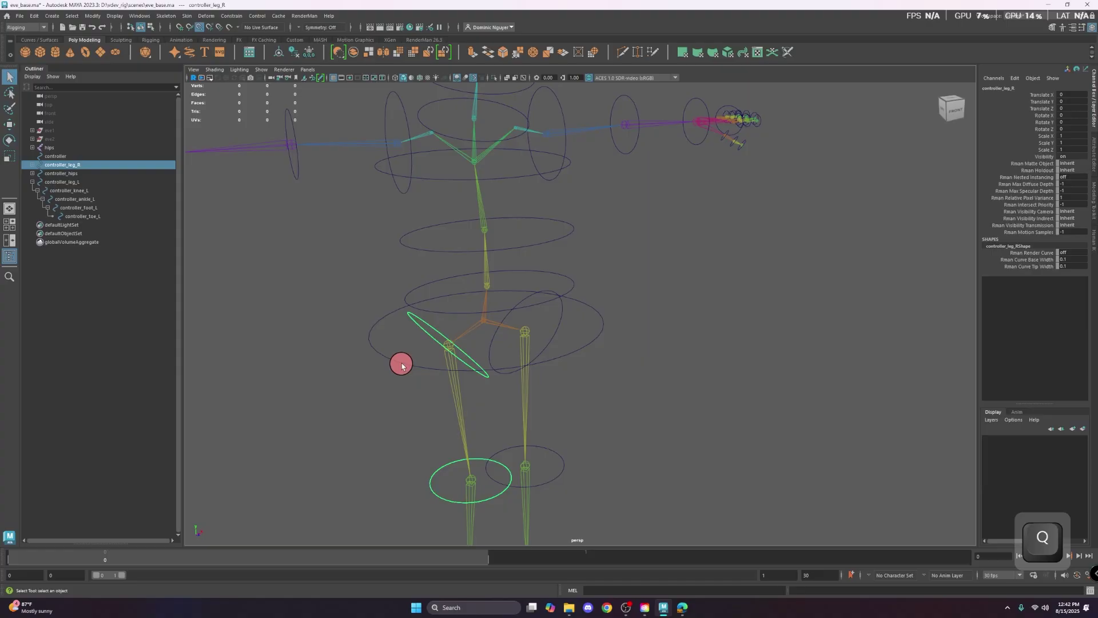
pyautogui.keyDown('shift'); pyautogui.moveTo(392, 335); pyautogui.dragTo(340, 326); pyautogui.keyUp('shift')
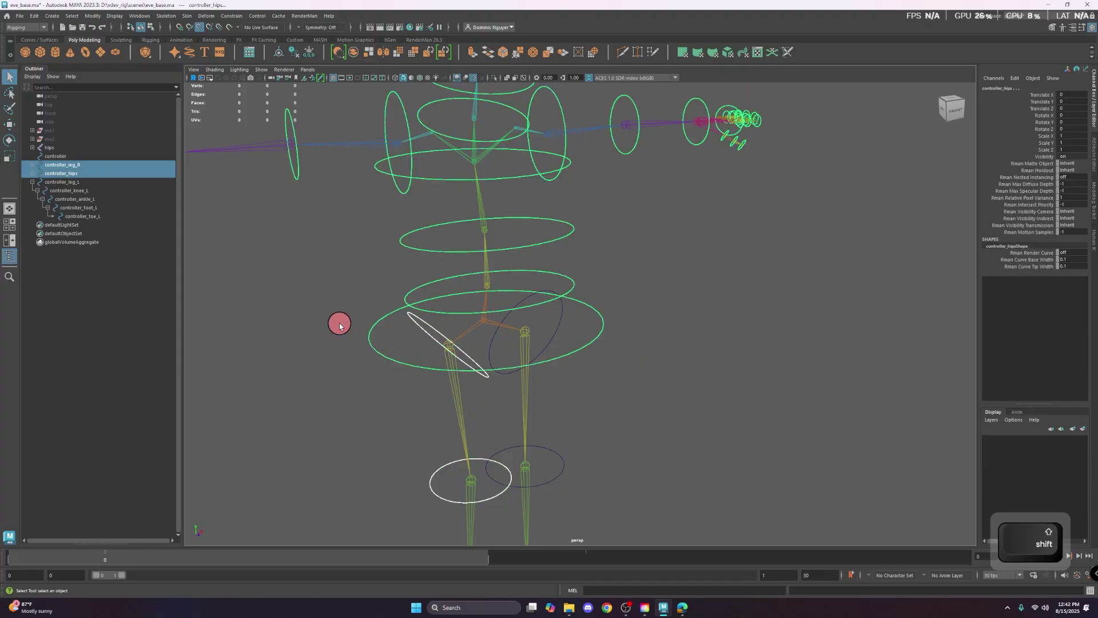
pyautogui.press('p')
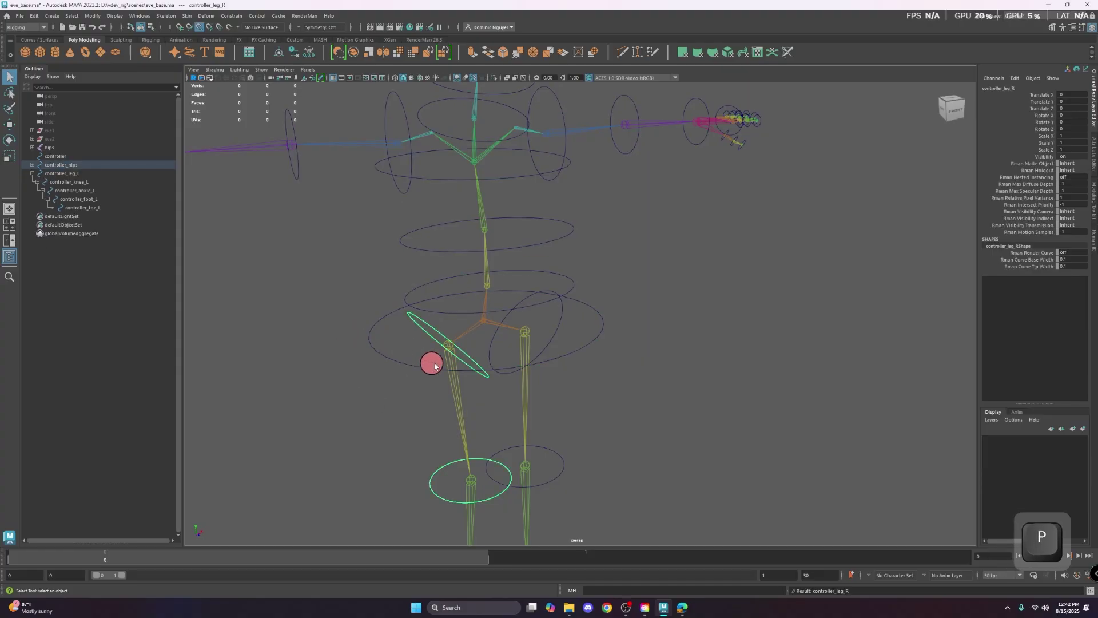
# - Parent controller_leg_L, with its whole left leg hierarchy, under controller_hips
pyautogui.click(553, 327)
pyautogui.keyDown('shift'); pyautogui.click(593, 333); pyautogui.keyUp('shift')
pyautogui.press('p')
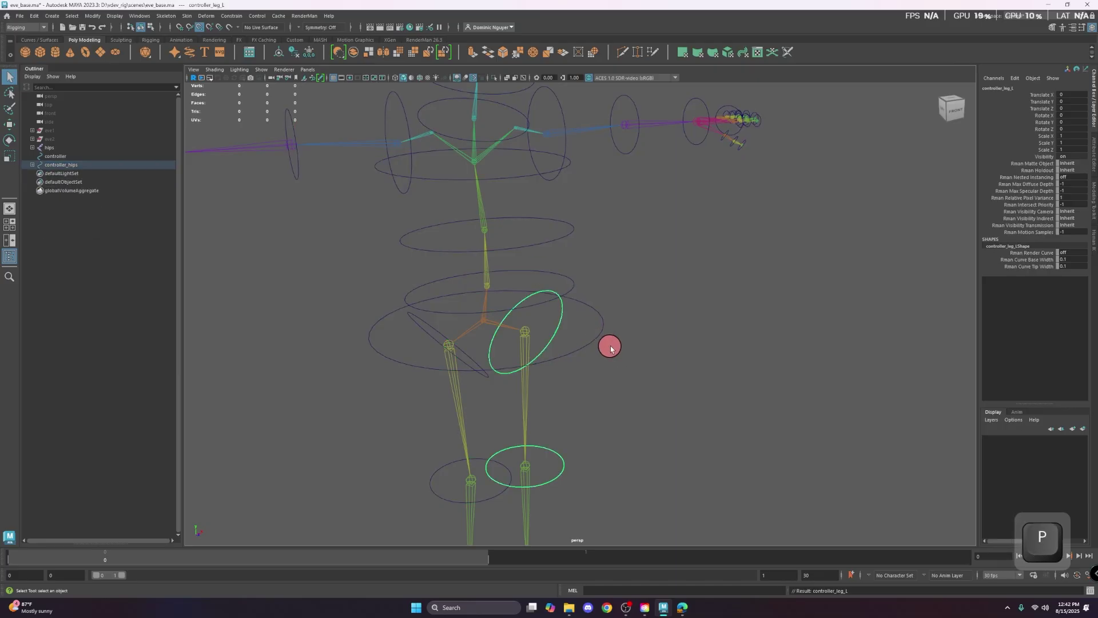
# - Test the hips parenting by rotating controller_hips slightly around Y, and undo the rotation
pyautogui.click(586, 353)
pyautogui.click(589, 341)
pyautogui.scroll(-3, 576, 359)
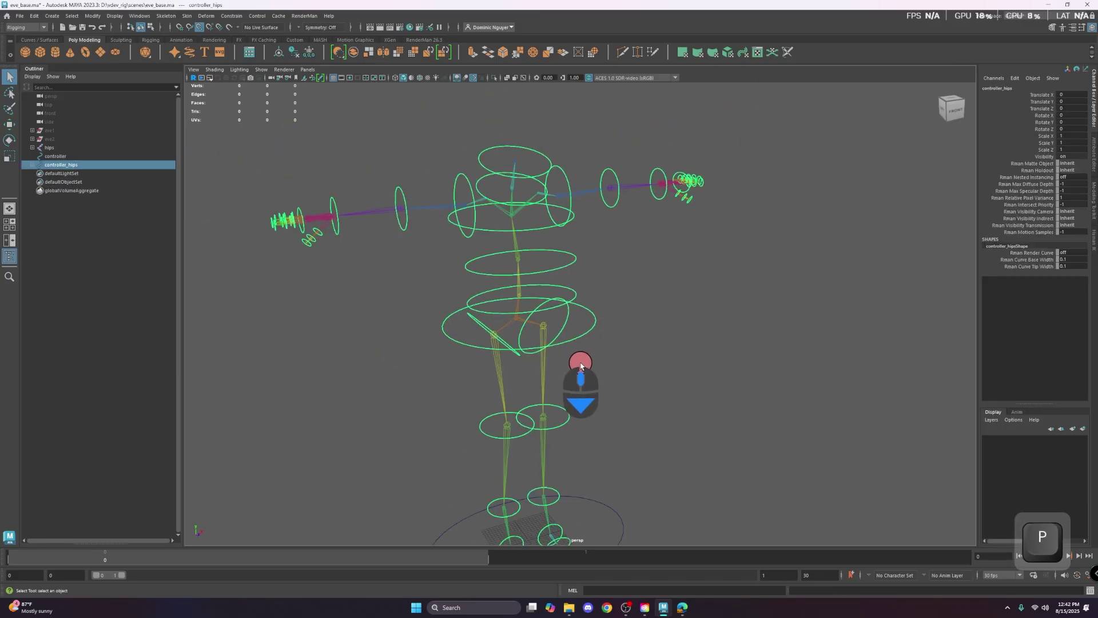
pyautogui.press('e')
pyautogui.moveTo(541, 332); pyautogui.dragTo(550, 341)
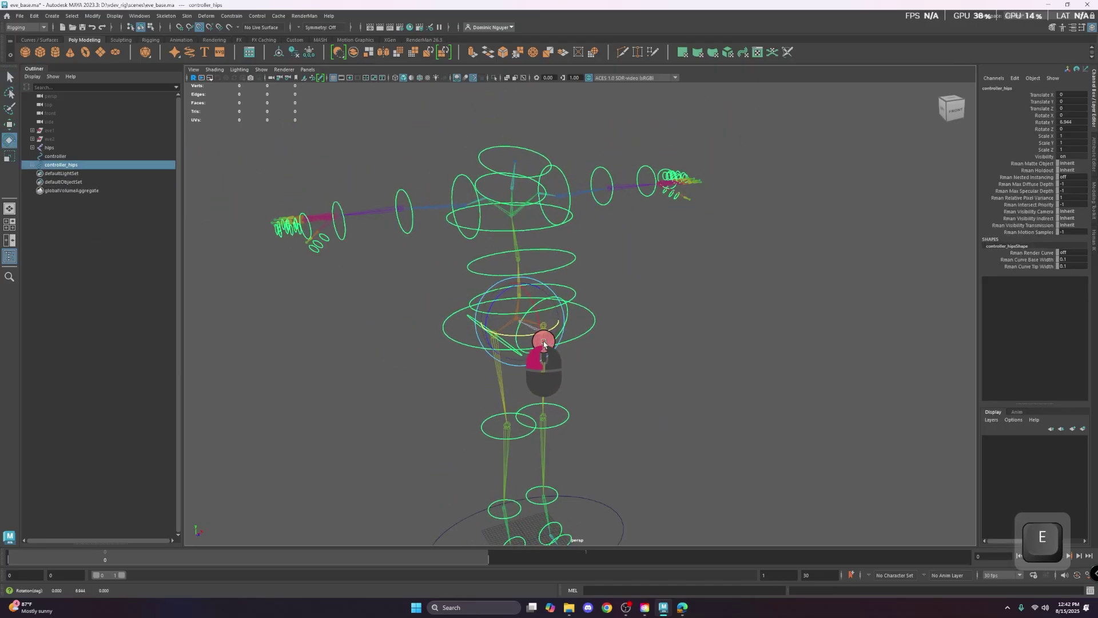
pyautogui.hotkey('ctrl', 'z')
pyautogui.hotkey('ctrl', 'z')
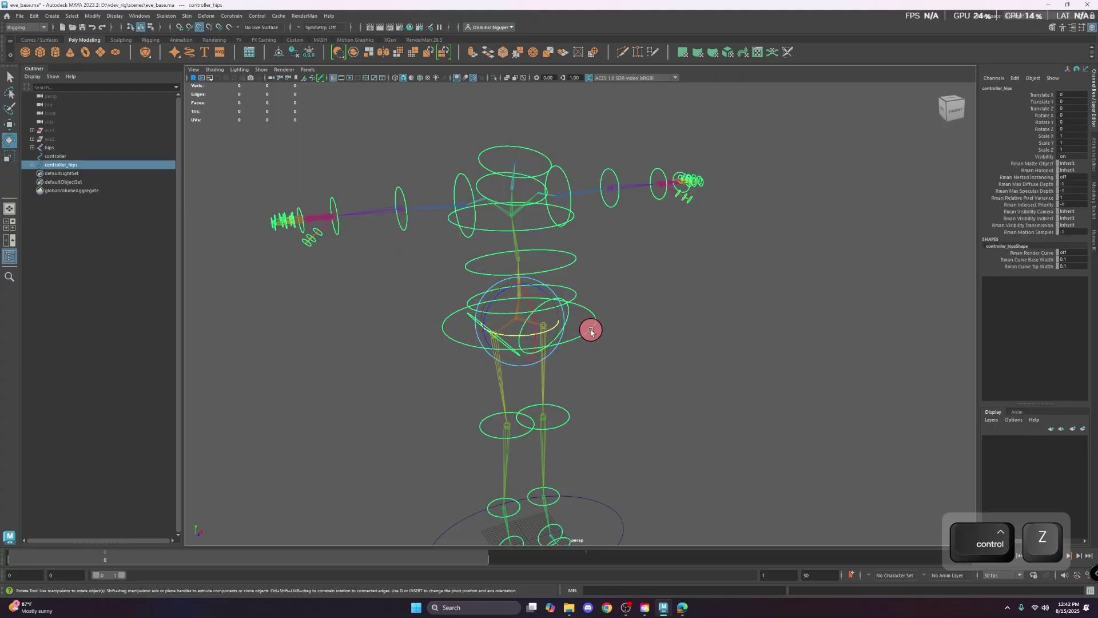
# - Parent controller_hips, with the full body hierarchy, under the large ground circle named controller
pyautogui.press('shift')
pyautogui.keyDown('shift'); pyautogui.click(626, 531); pyautogui.keyUp('shift')
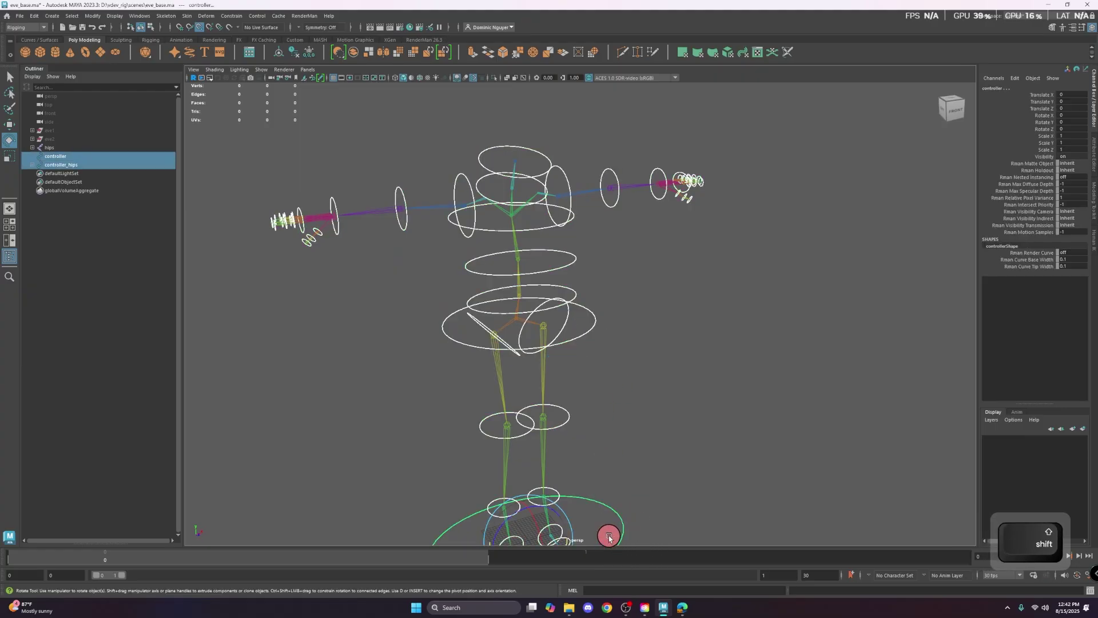
pyautogui.press('p')
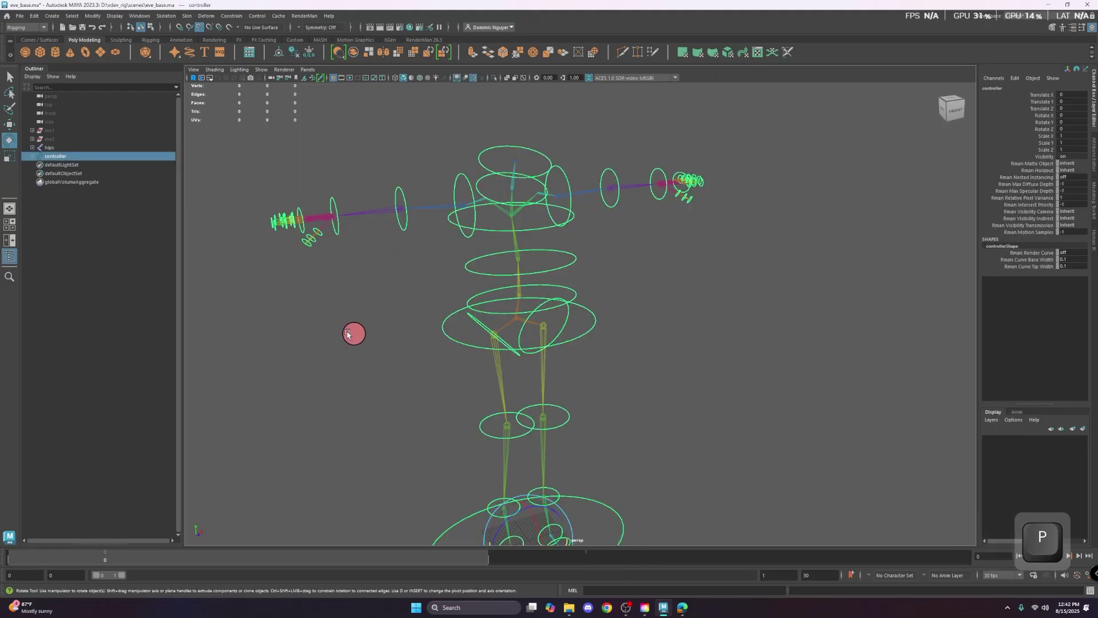
# - Test the root parenting by moving the ground circle controller forward along Z twice, undoing each move
pyautogui.scroll(-3, 571, 460)
pyautogui.click(606, 459)
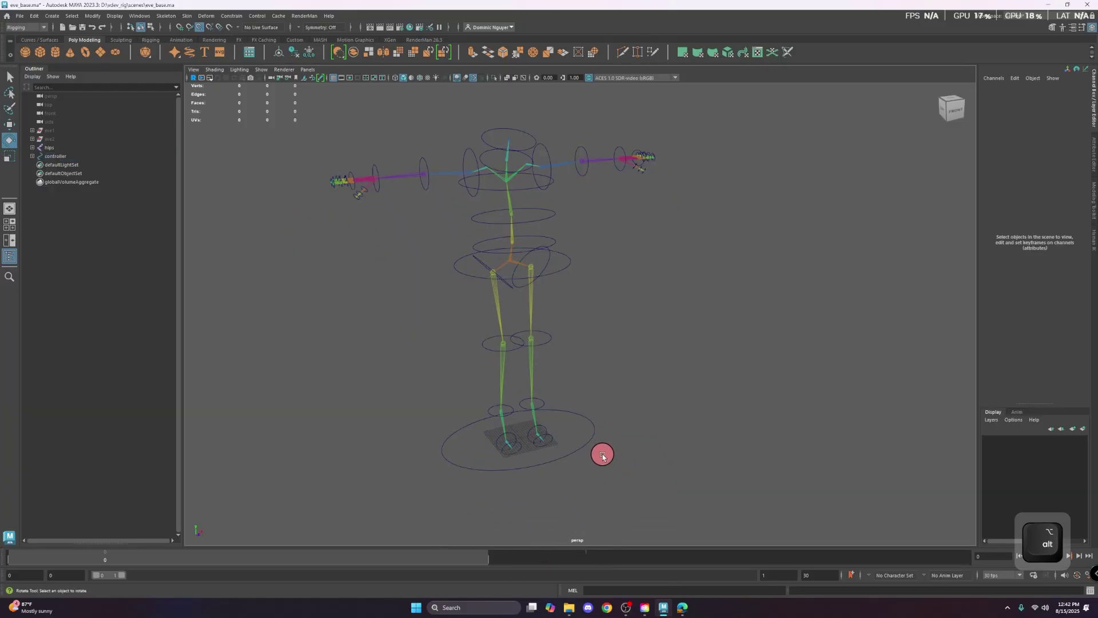
pyautogui.press('q')
pyautogui.click(586, 441)
pyautogui.moveTo(542, 449); pyautogui.dragTo(572, 503)
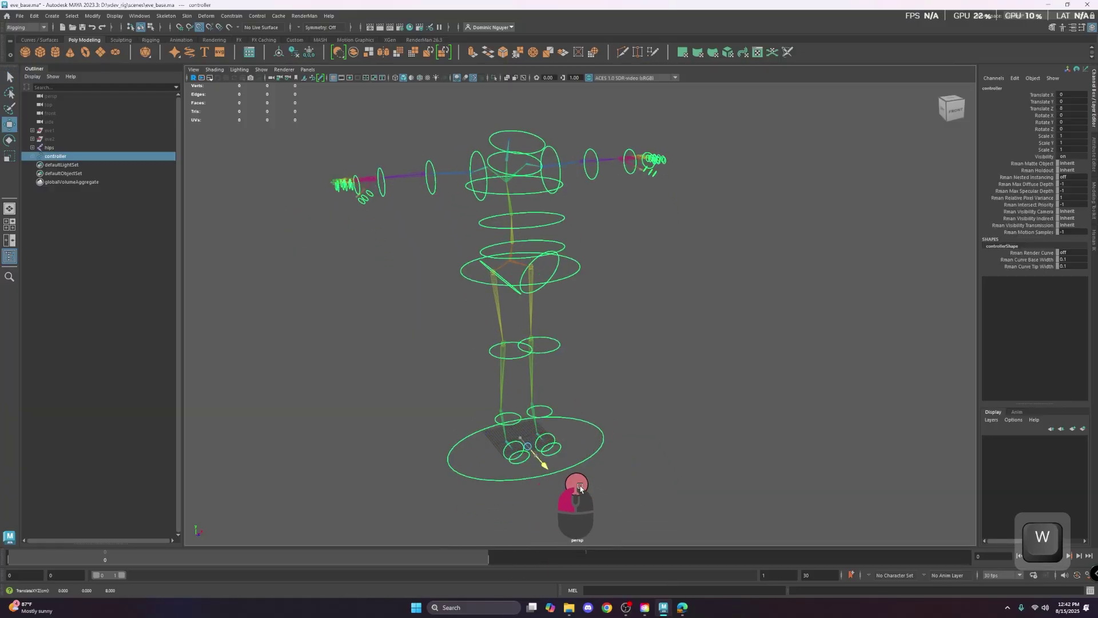
pyautogui.hotkey('ctrl', 'z')
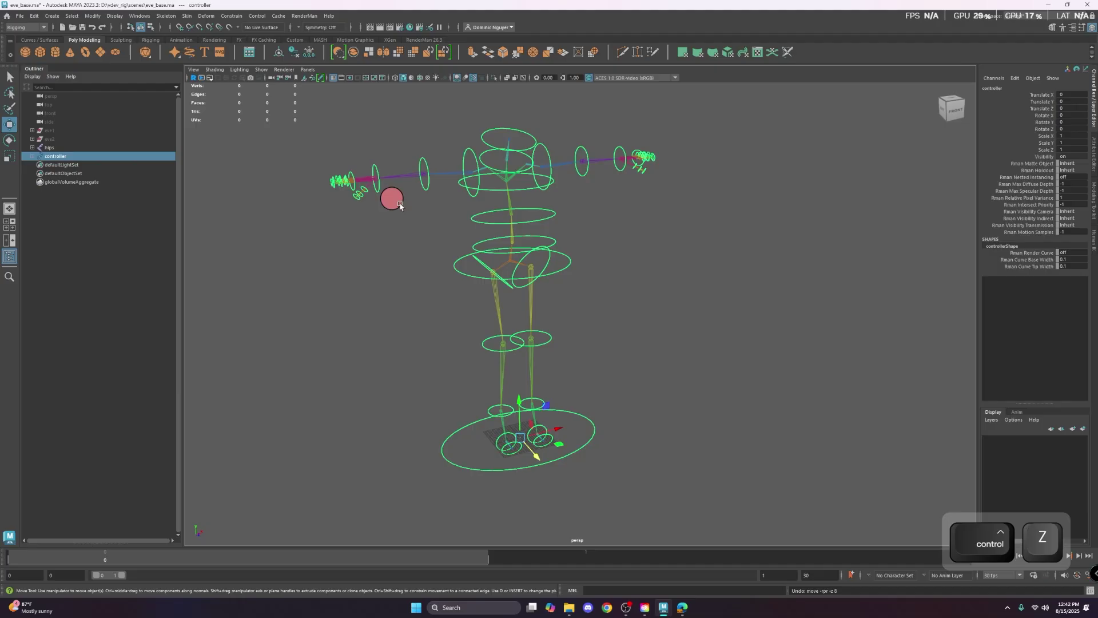
pyautogui.moveTo(532, 454); pyautogui.dragTo(592, 506)
pyautogui.hotkey('ctrl', 'z')
# - Test moving controller_hips forward along Z, undo the move, and clear the selection
pyautogui.click(560, 267)
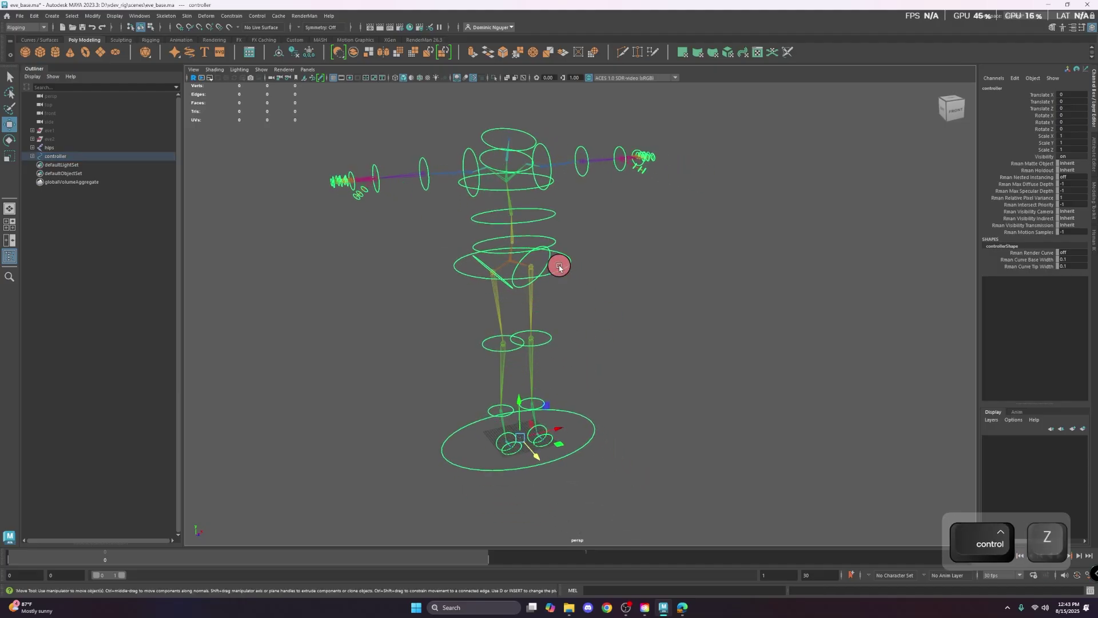
pyautogui.moveTo(527, 278); pyautogui.dragTo(515, 317)
pyautogui.hotkey('ctrl', 'z')
pyautogui.hotkey('ctrl', 'z')
pyautogui.hotkey('ctrl', 'z')
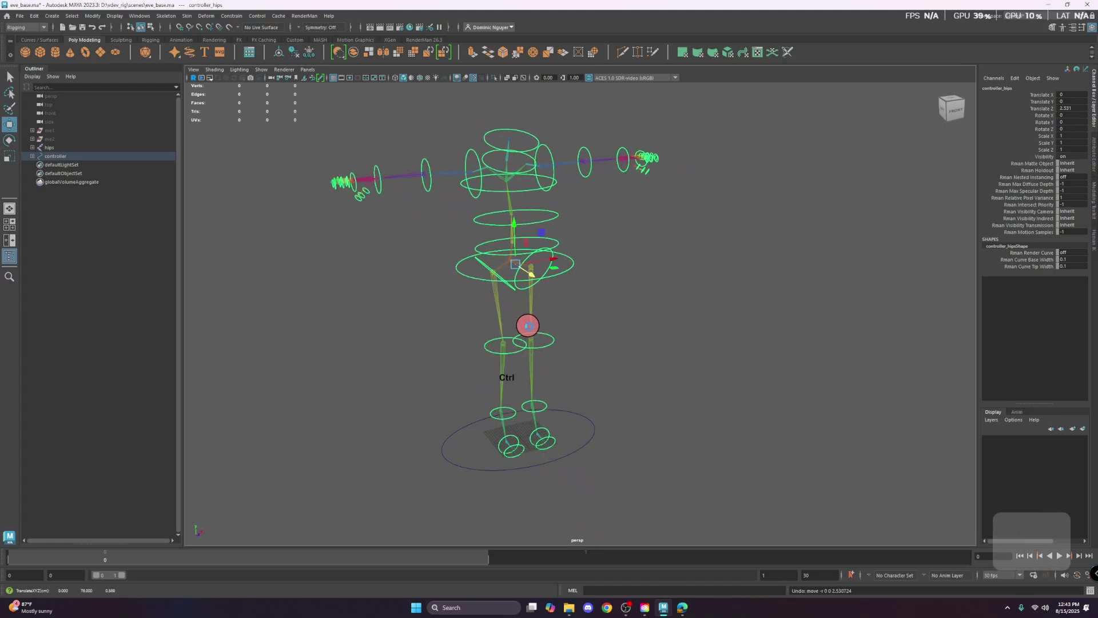
pyautogui.click(607, 425)
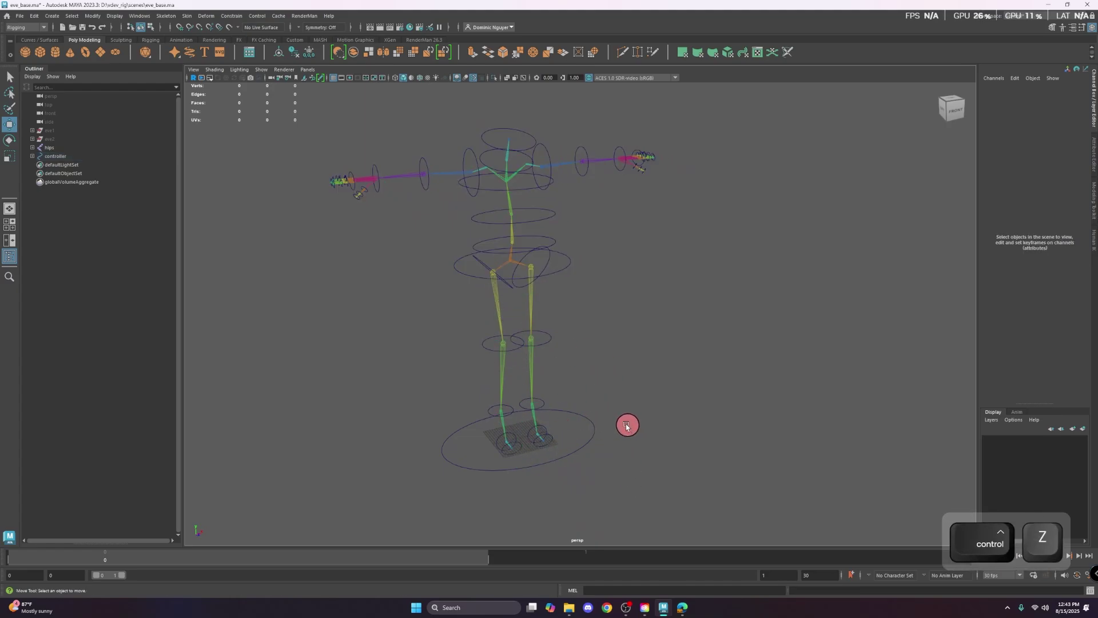
# - Test the left leg hierarchy by rotating controller_knee_L, and undo the rotation
pyautogui.click(553, 351)
pyautogui.press('e')
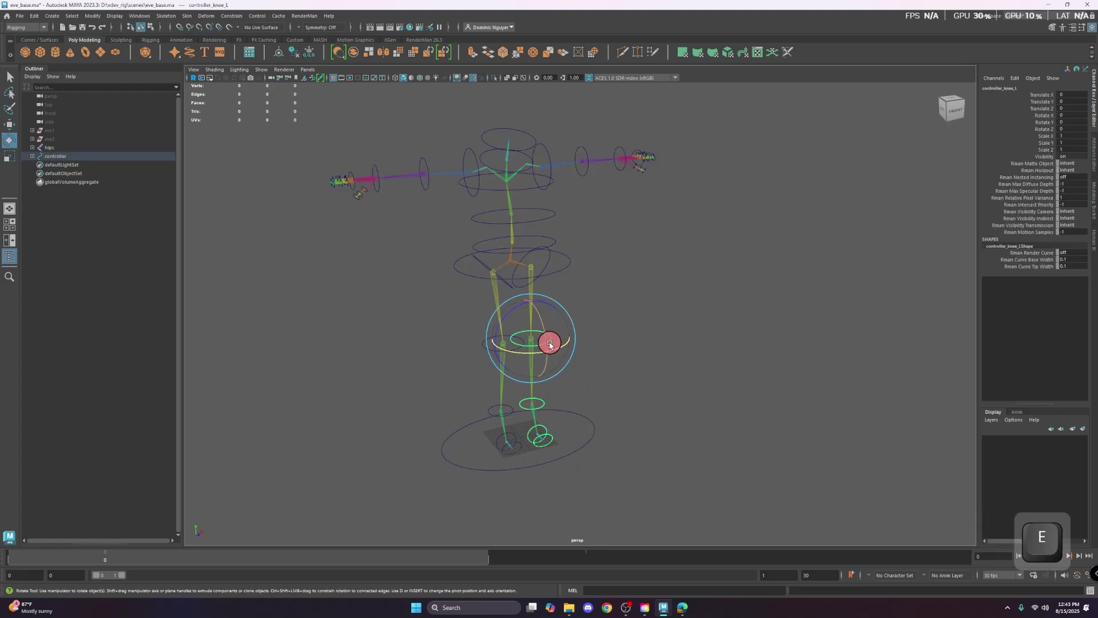
pyautogui.moveTo(552, 344); pyautogui.dragTo(606, 392)
pyautogui.hotkey('ctrl', 'z')
pyautogui.hotkey('ctrl', 'z')
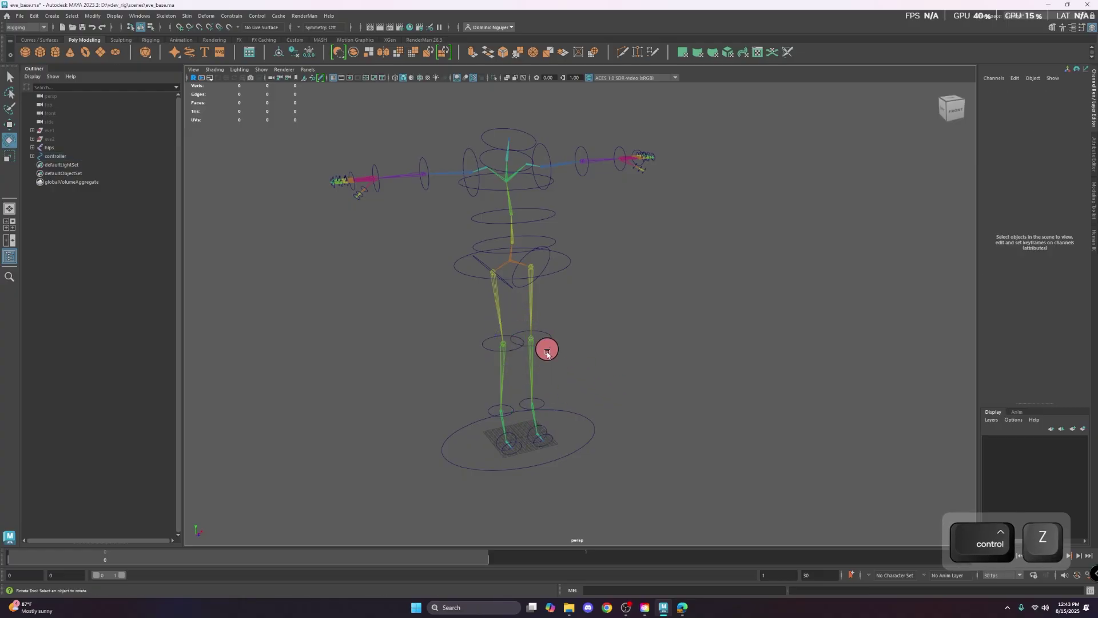
pyautogui.click(52, 148)
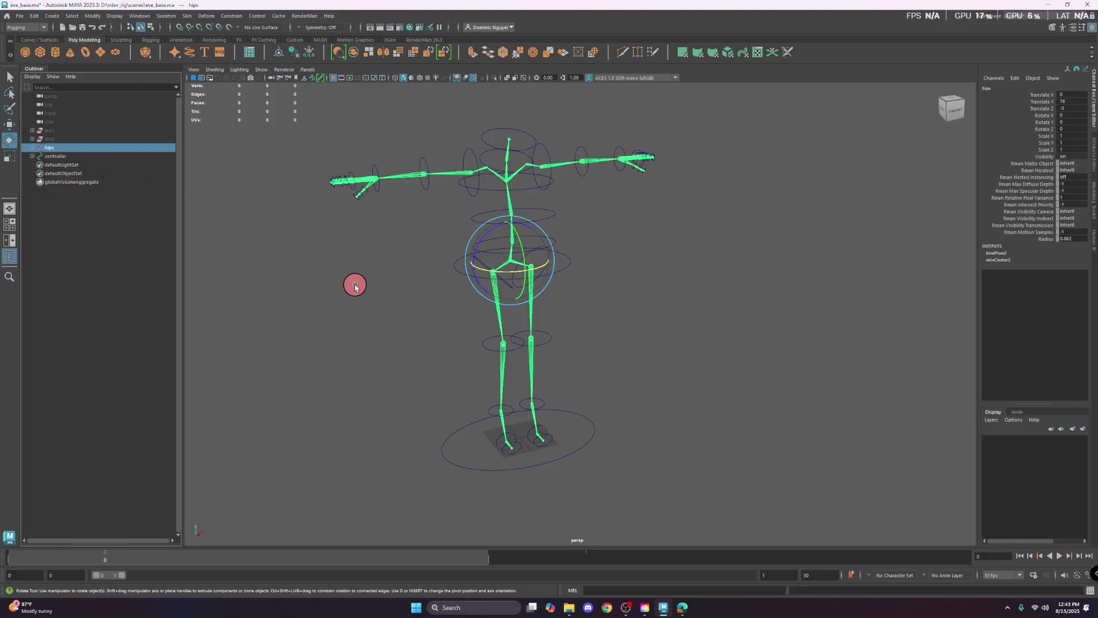
pyautogui.click(353, 287)
pyautogui.keyDown('alt'); pyautogui.moveTo(352, 286); pyautogui.dragTo(383, 277); pyautogui.keyUp('alt')
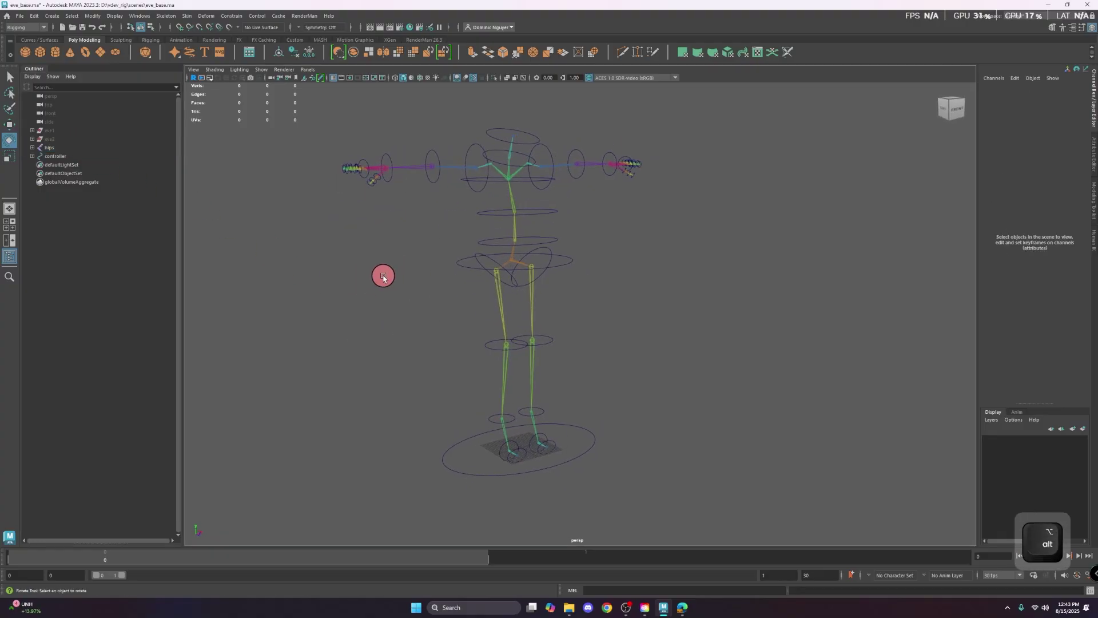